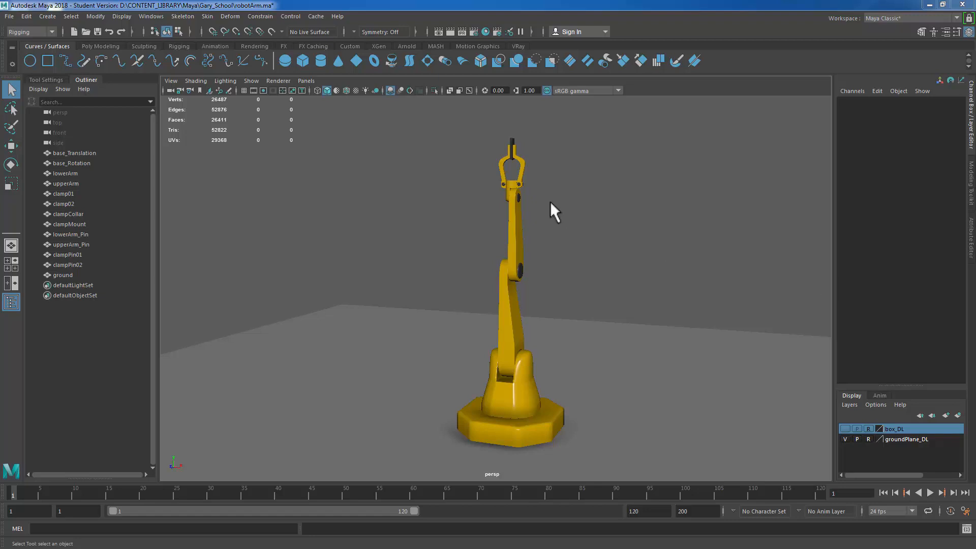
Step: Select the right clamp arm of the robot gripper together with its pivot pin
left_click(490, 164)
key("f")
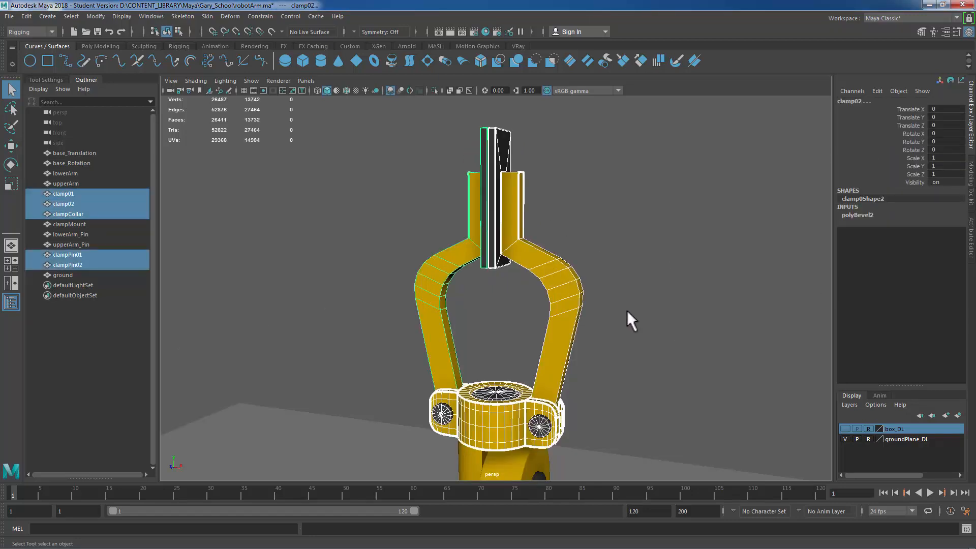
middle_click_drag(650, 345, 670, 188, "alt")
right_click_drag(627, 263, 724, 279, "alt")
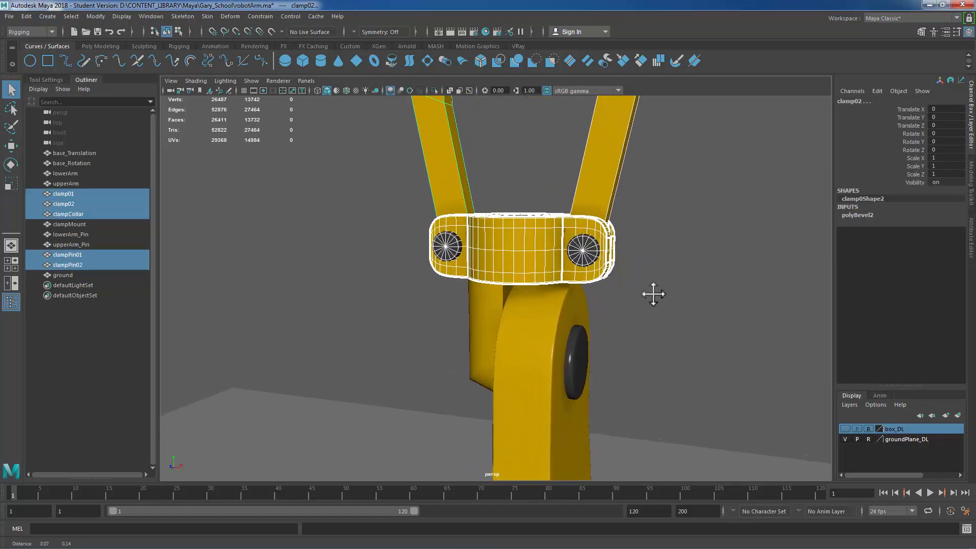
middle_click_drag(654, 294, 592, 391, "alt")
left_click_drag(630, 325, 639, 270, "alt")
left_click_drag(639, 267, 558, 285)
right_click_drag(648, 290, 584, 293, "alt")
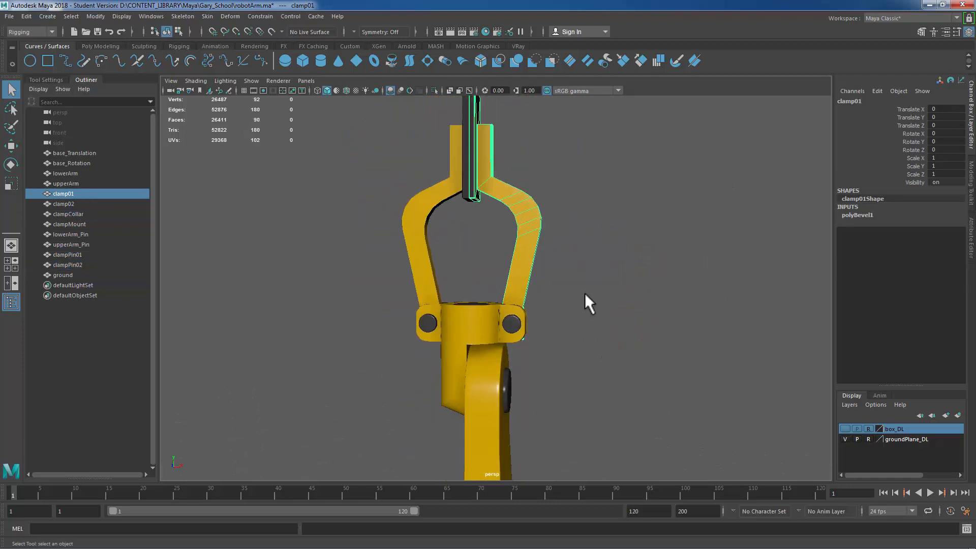
left_click(517, 321)
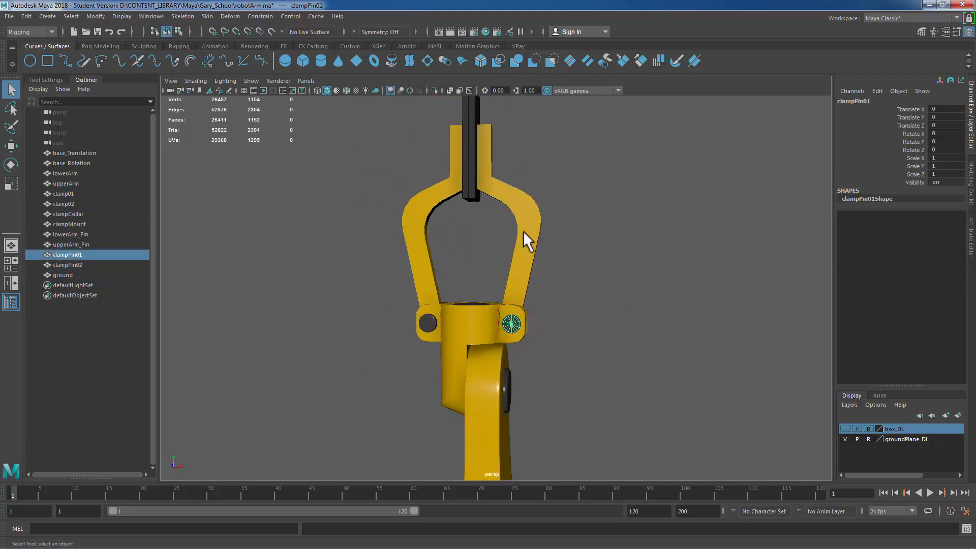
left_click(507, 265, "shift")
left_click_drag(578, 259, 524, 249)
left_click(514, 329, "shift")
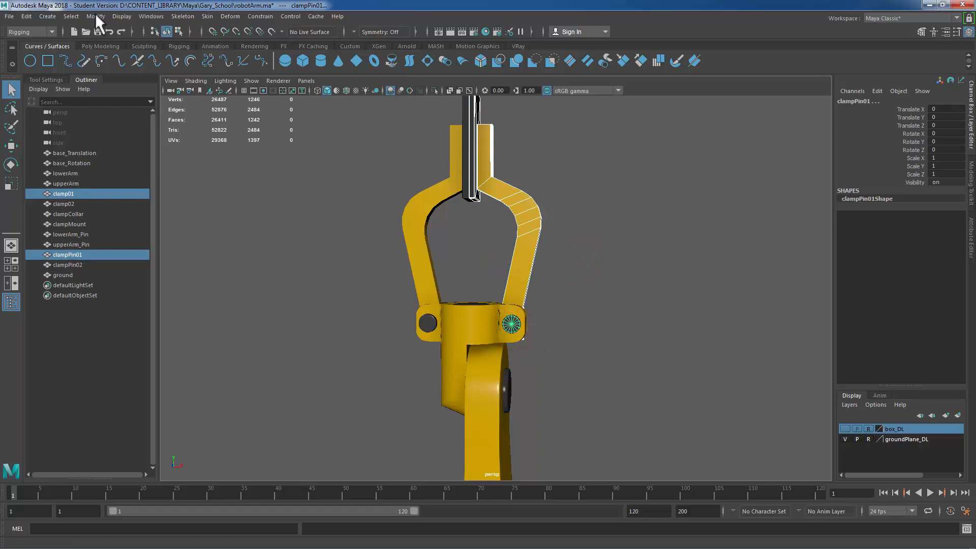
Step: Switch to the Modeling menu set and combine the selected clamp and pin into one mesh
left_click(34, 30)
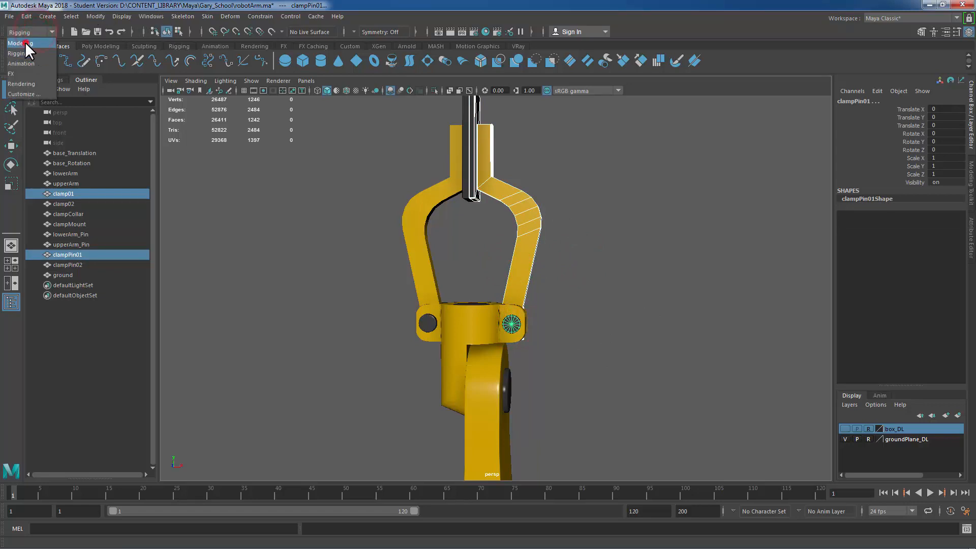
left_click(26, 42)
left_click(177, 17)
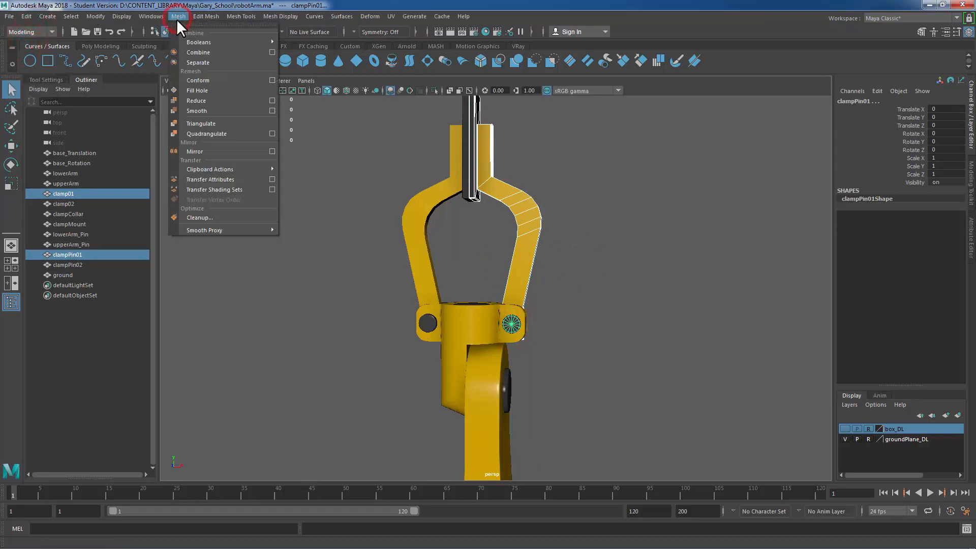
left_click(201, 51)
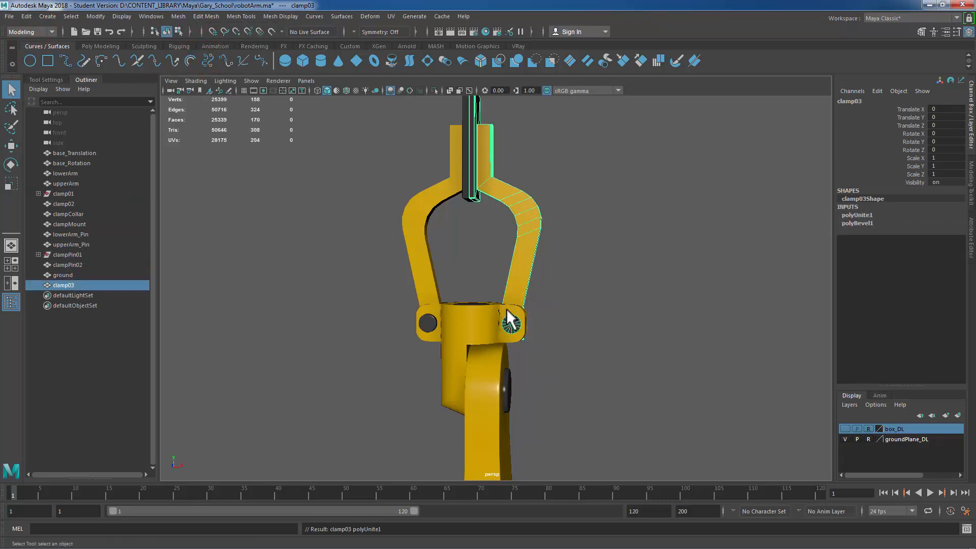
Step: Select the left clamp arm with its pivot pin and combine them into one mesh
right_click(523, 220, "shift")
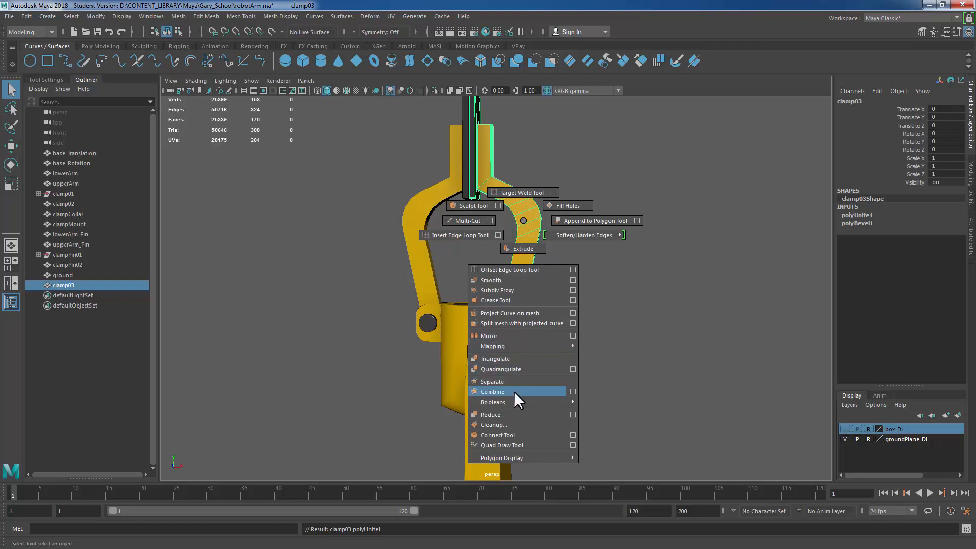
left_click(433, 232)
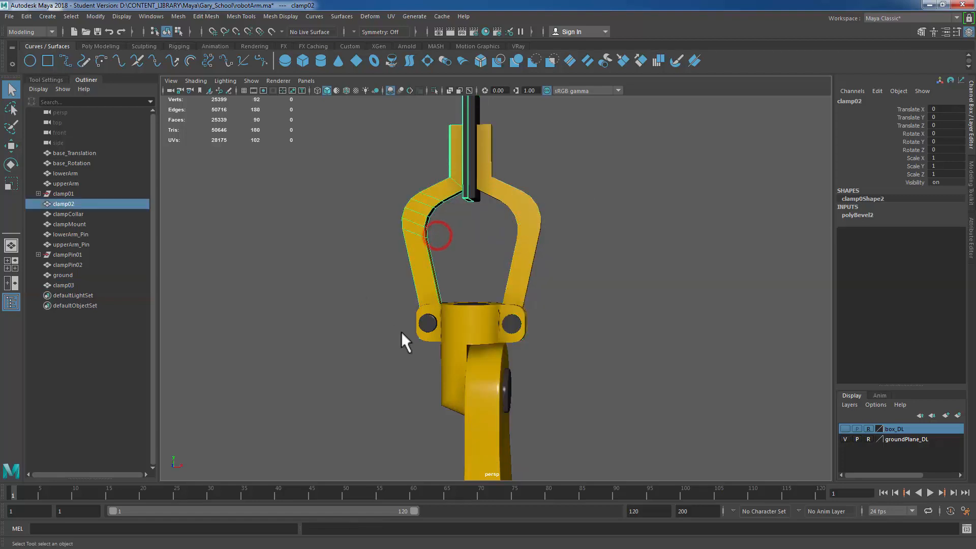
left_click(427, 324, "shift")
right_click_drag(632, 205, 640, 385, "shift")
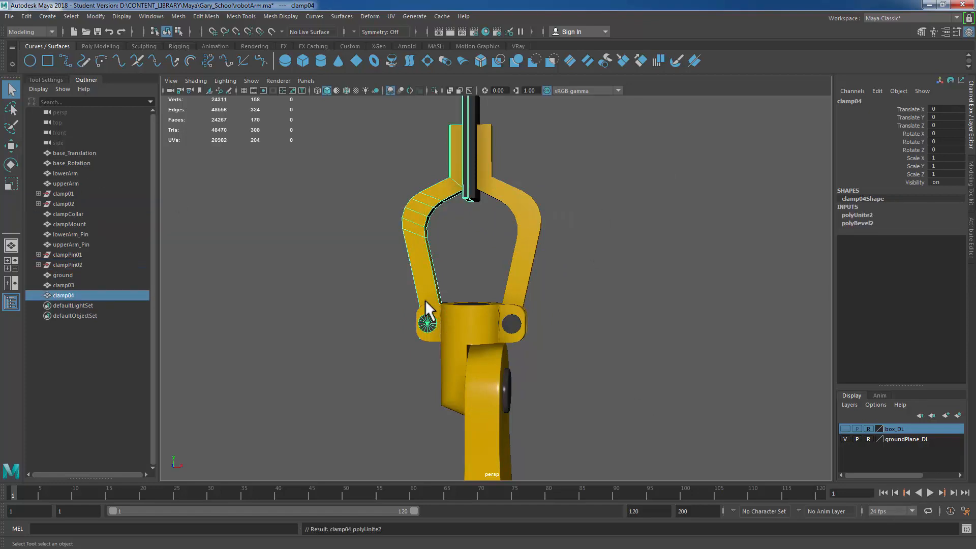
Step: Select both combined clamp meshes and delete their construction history
left_click(87, 285)
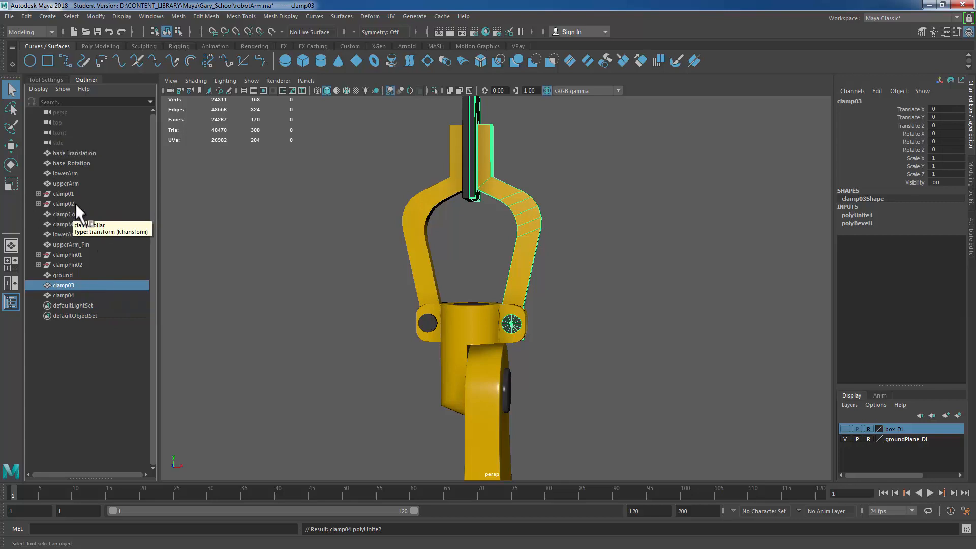
left_click_drag(382, 248, 644, 237)
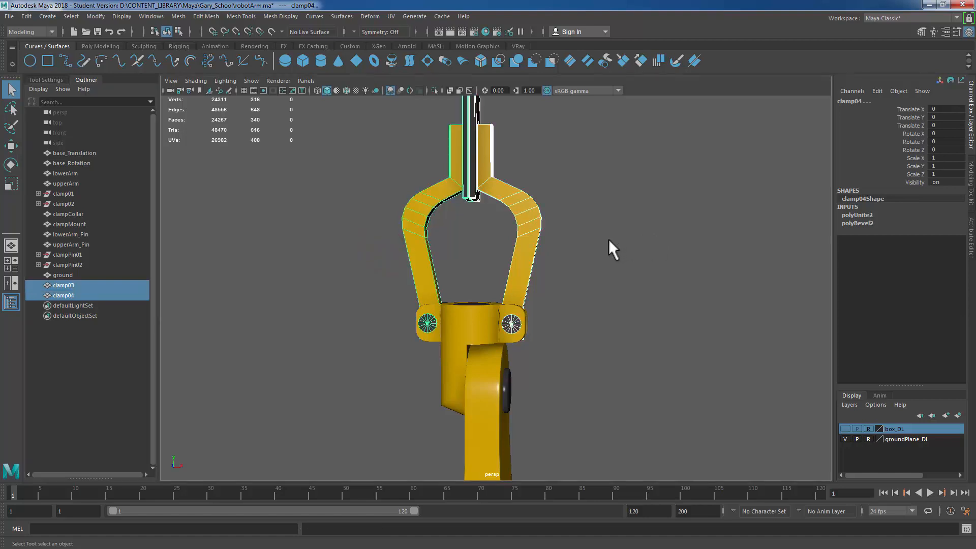
key("alt+shift+d")
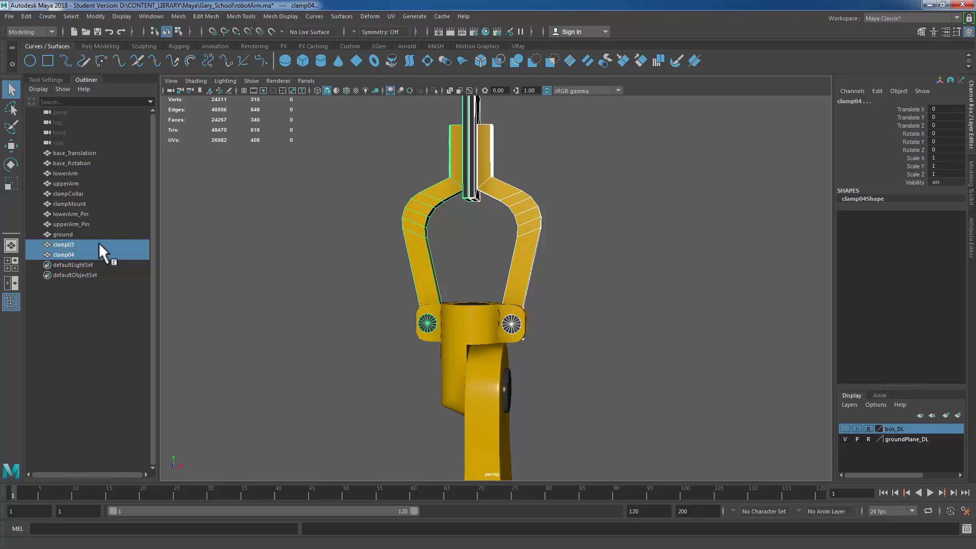
Step: Rename the combined clamps clamp01 and clamp02
left_click(83, 244)
double_click(81, 243)
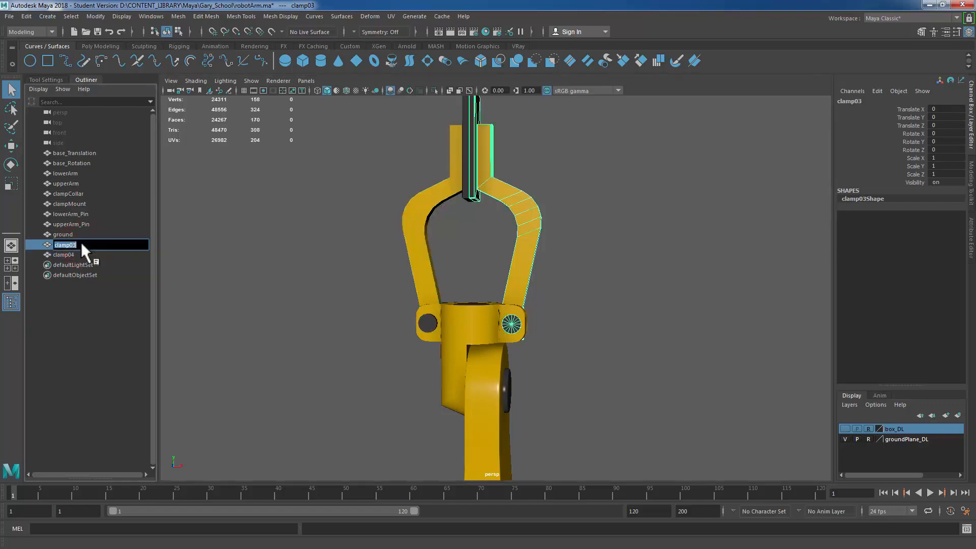
key("BackSpace")
type("1")
key("Return")
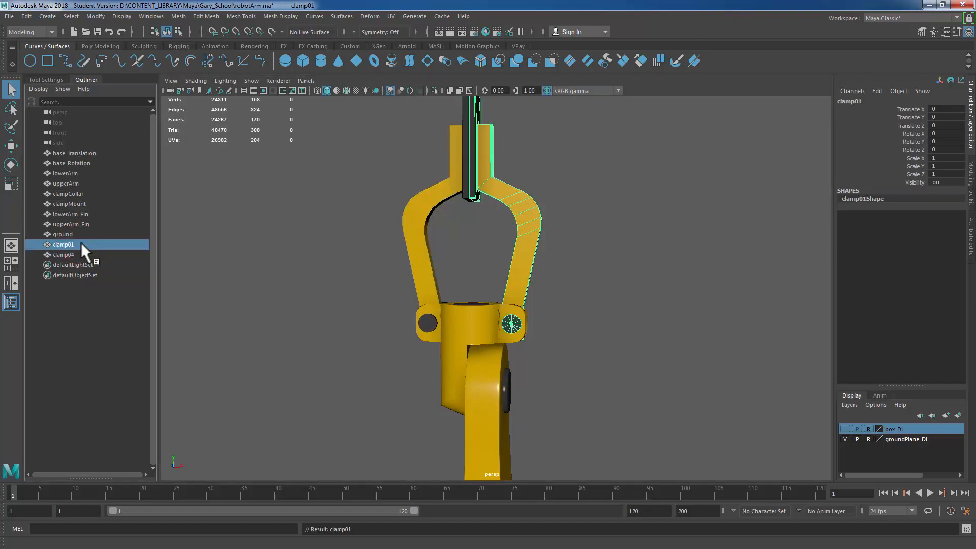
double_click(71, 253)
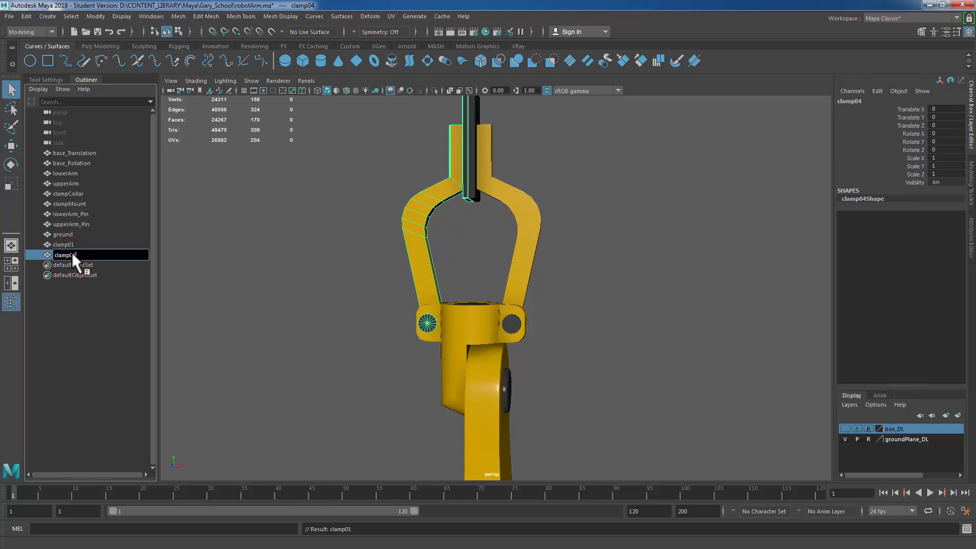
type("2")
key("Return")
Step: Select the clamp mount and the upper arm pin and combine them into one mesh
scroll(466, 338, "down", 3)
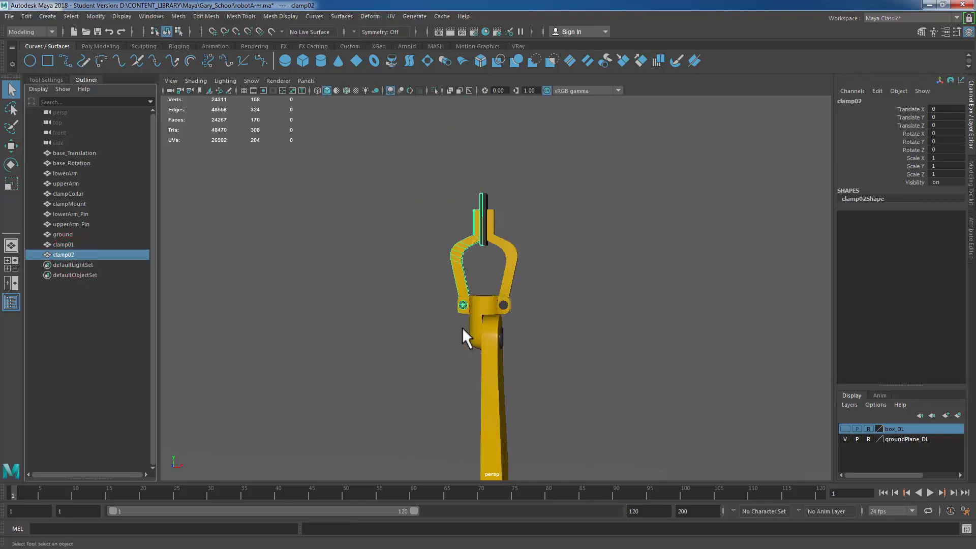
scroll(462, 328, "down", 4)
middle_click_drag(545, 295, 541, 243, "alt")
right_click_drag(437, 288, 594, 312, "alt")
left_click_drag(591, 313, 556, 358, "alt")
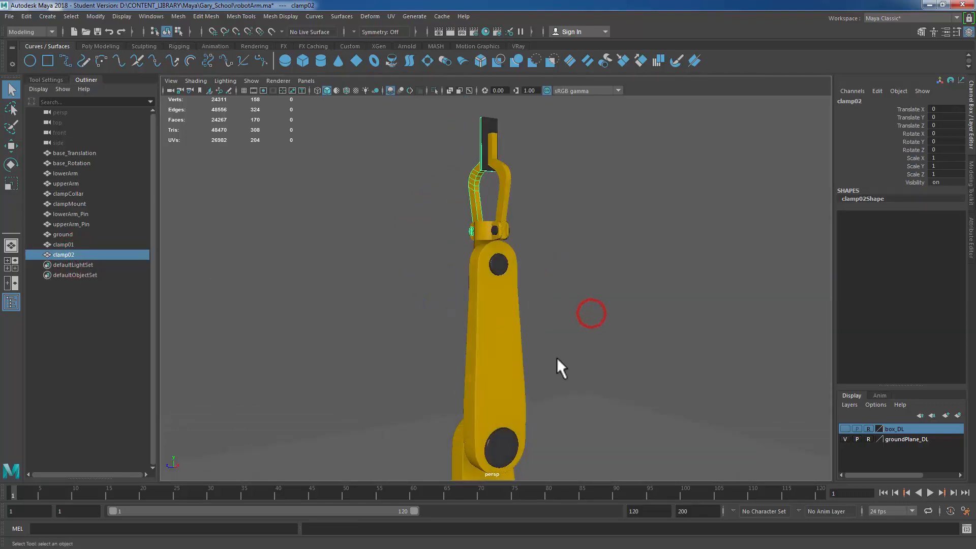
right_click_drag(471, 285, 525, 252, "alt")
left_click(498, 239)
left_click_drag(445, 260, 431, 243, "alt")
left_click(439, 237, "shift")
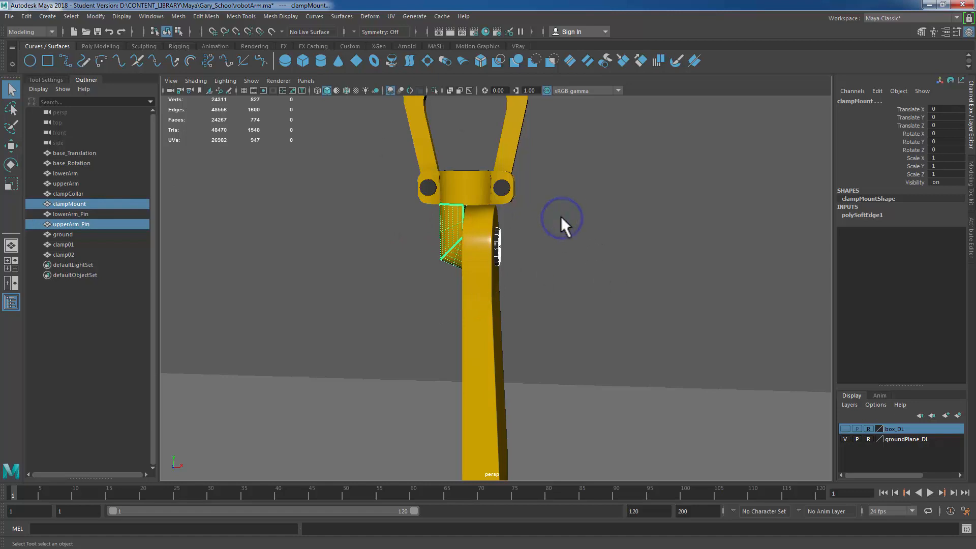
right_click_drag(560, 216, 554, 385, "shift")
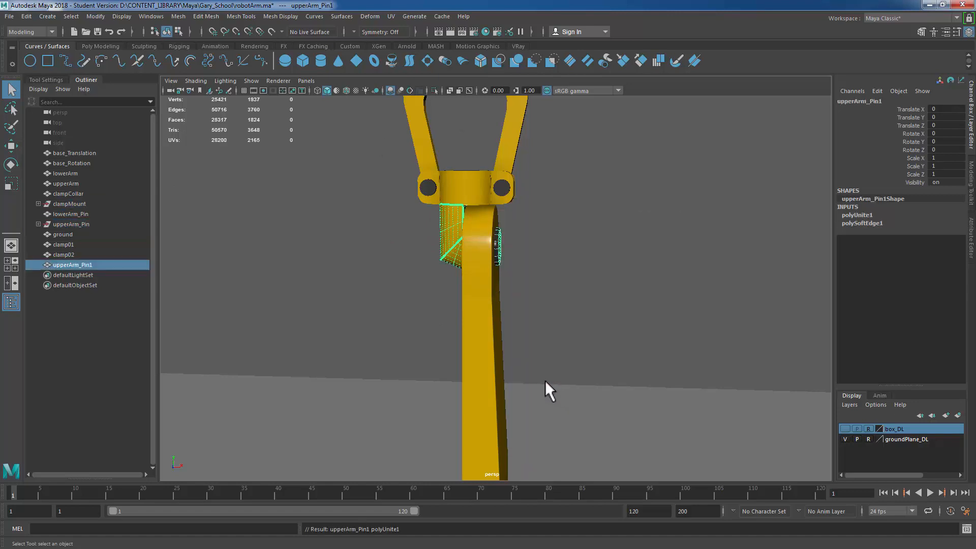
Step: Delete the combined mesh's history, rename it clampMount, and deselect everything
key("alt+shift+d")
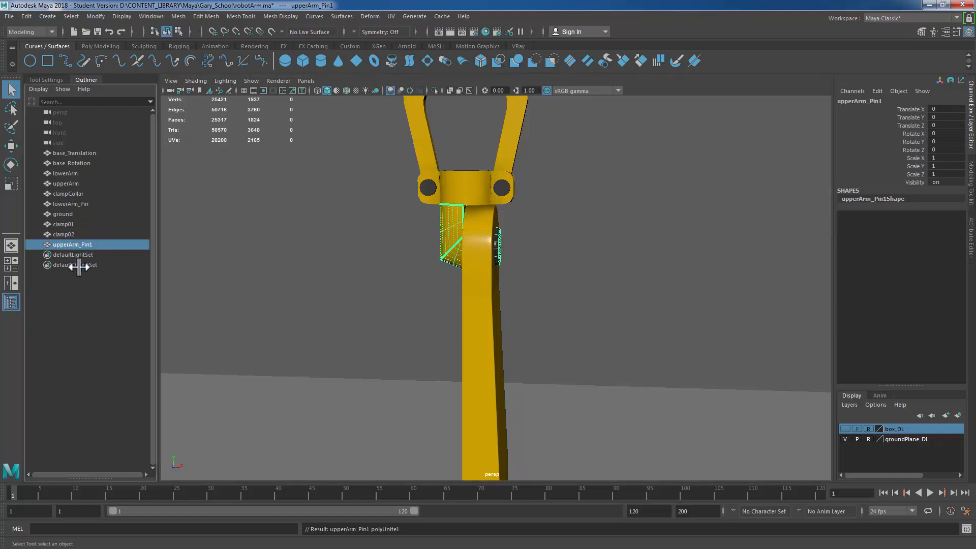
double_click(89, 245)
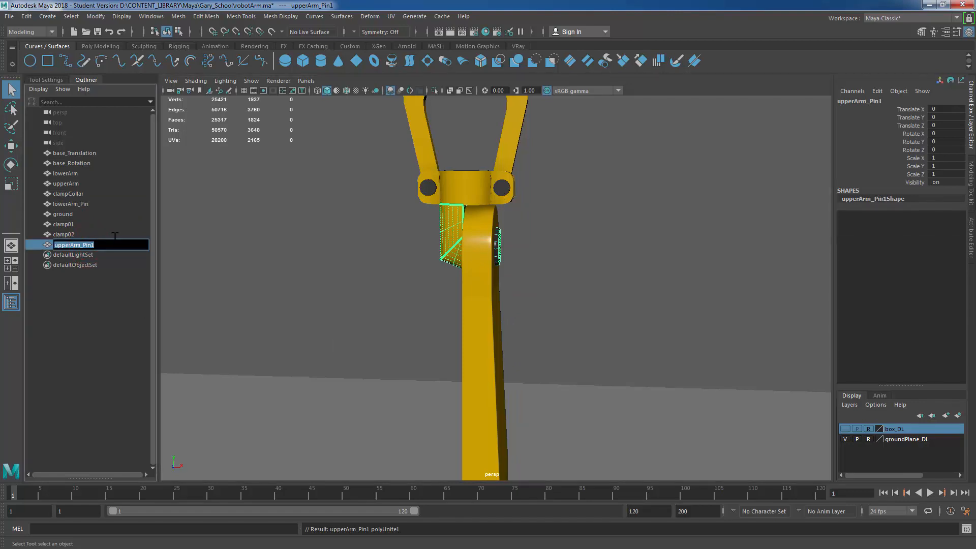
type("c")
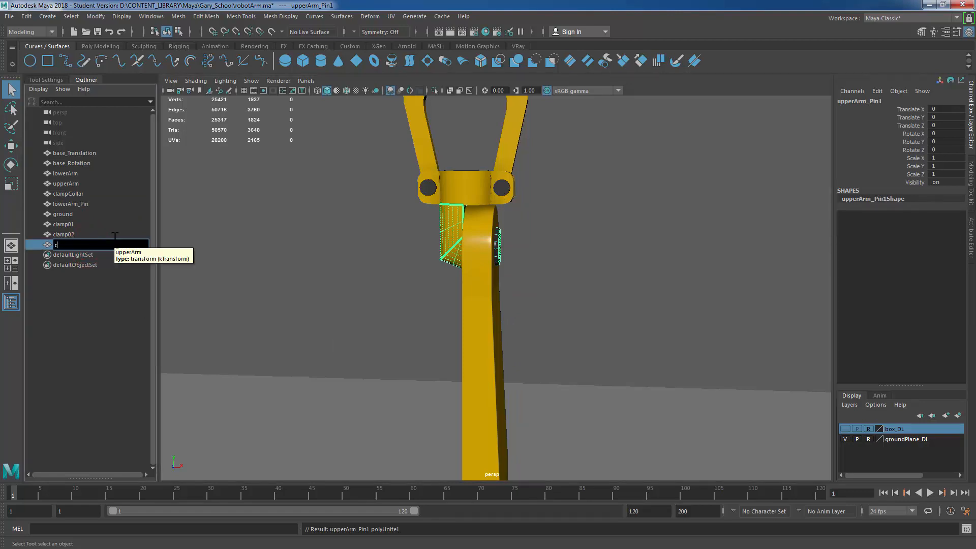
type("lampMount")
key("Return")
left_click(597, 276)
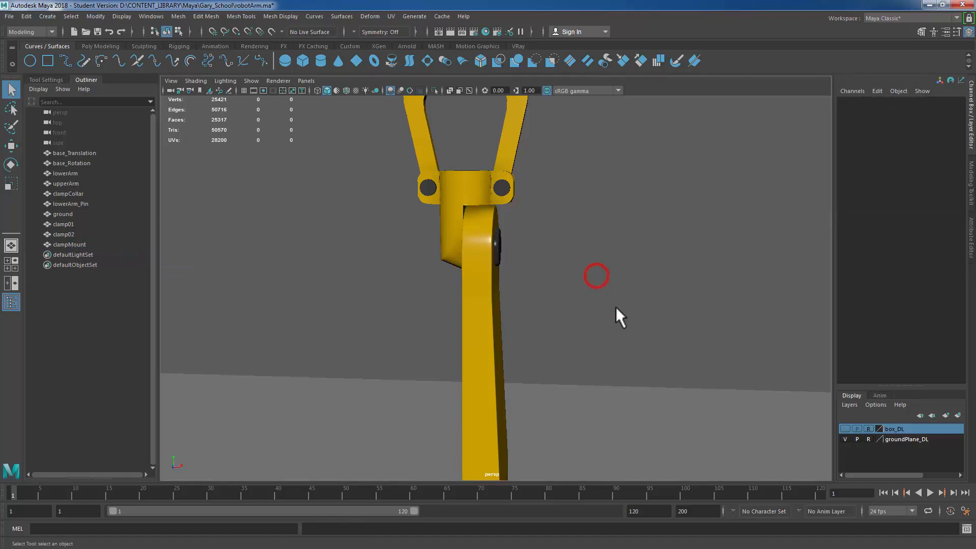
Step: Select the upper arm and the lower arm pin and combine them into one mesh
right_click_drag(616, 307, 596, 273, "alt")
middle_click_drag(577, 226, 567, 135, "alt")
left_click_drag(618, 254, 500, 268, "alt")
right_click_drag(500, 268, 510, 288, "alt")
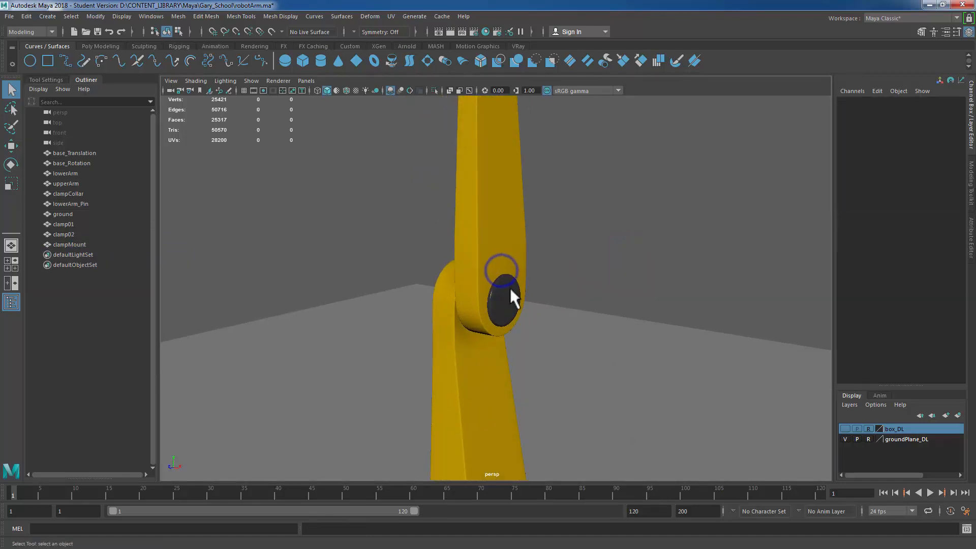
left_click(511, 288)
left_click(496, 178, "shift")
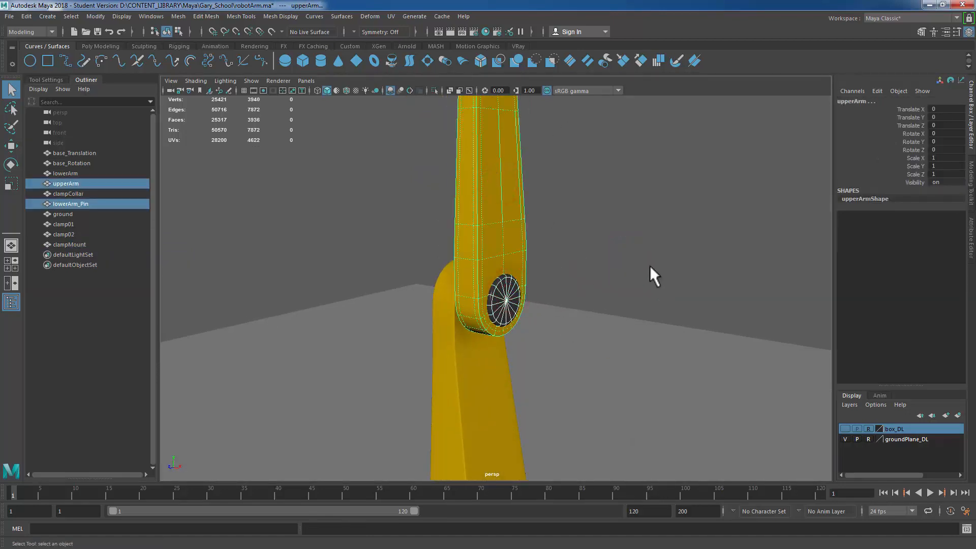
left_click(489, 171)
left_click(520, 294, "shift")
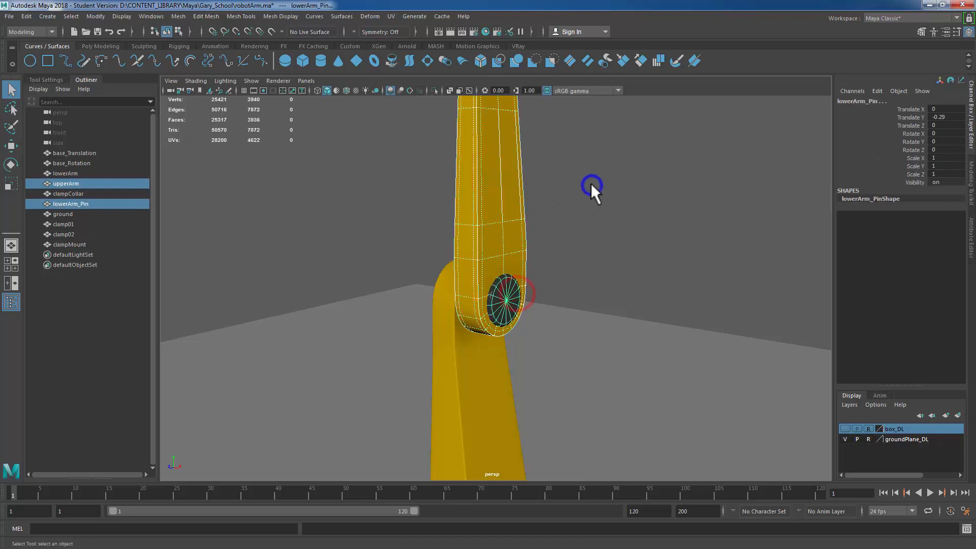
right_click_drag(591, 183, 576, 353, "shift")
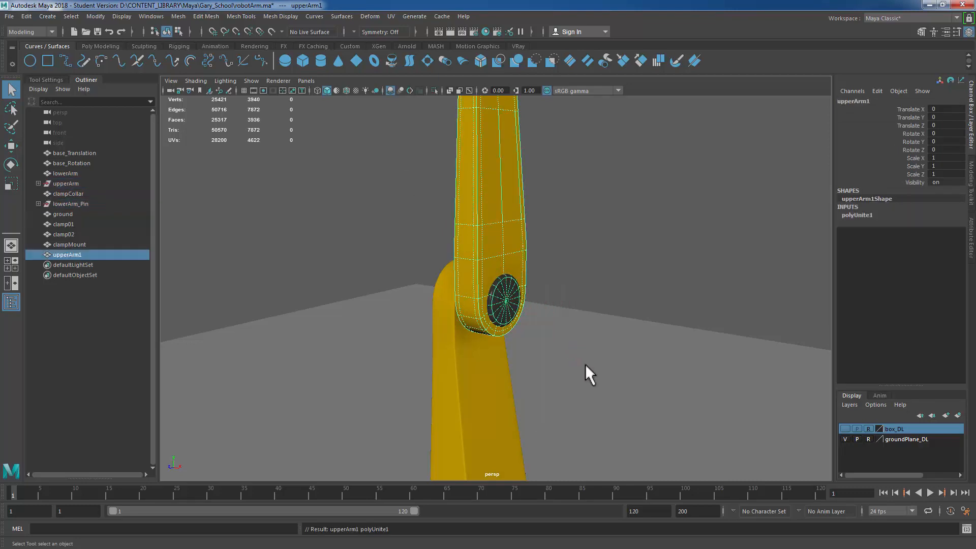
Step: Delete the combined arm's history and rename it upperArm
left_click(71, 257)
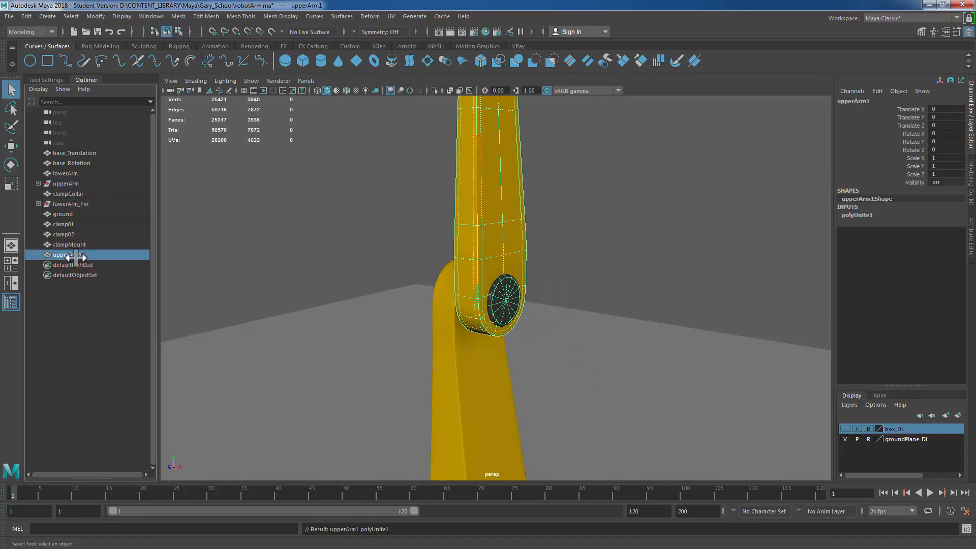
key("alt+shift+d")
double_click(90, 236)
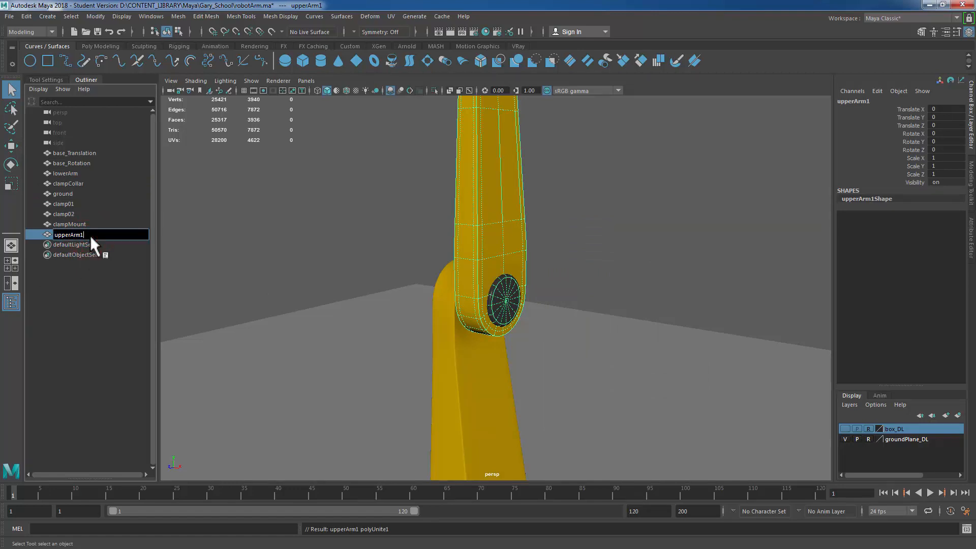
key("BackSpace")
key("Return")
Step: Inspect the base pieces by selecting the base translation and base rotation parts in turn
scroll(512, 207, "down", 5)
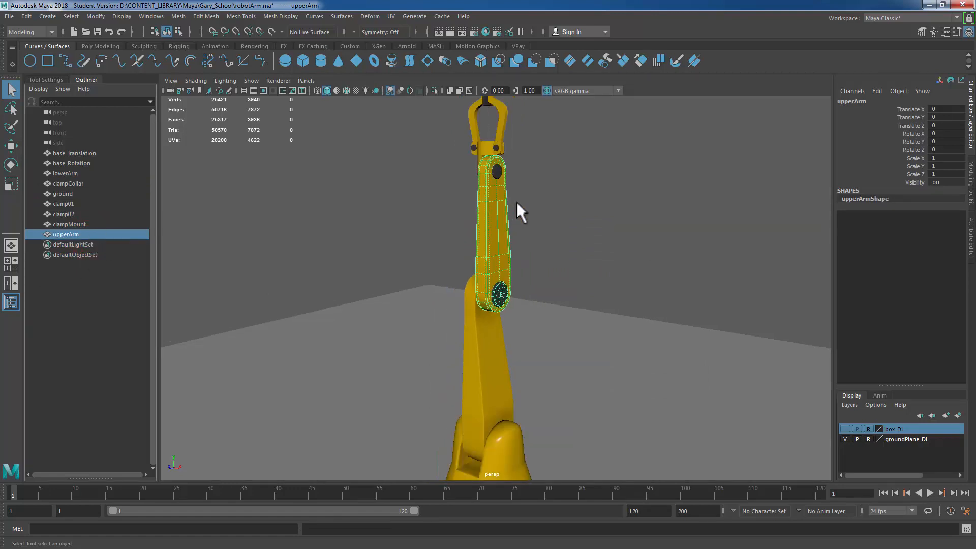
middle_click_drag(492, 264, 494, 230, "alt")
left_click_drag(461, 276, 496, 268, "alt")
left_click(466, 289)
left_click(492, 349)
left_click(512, 408)
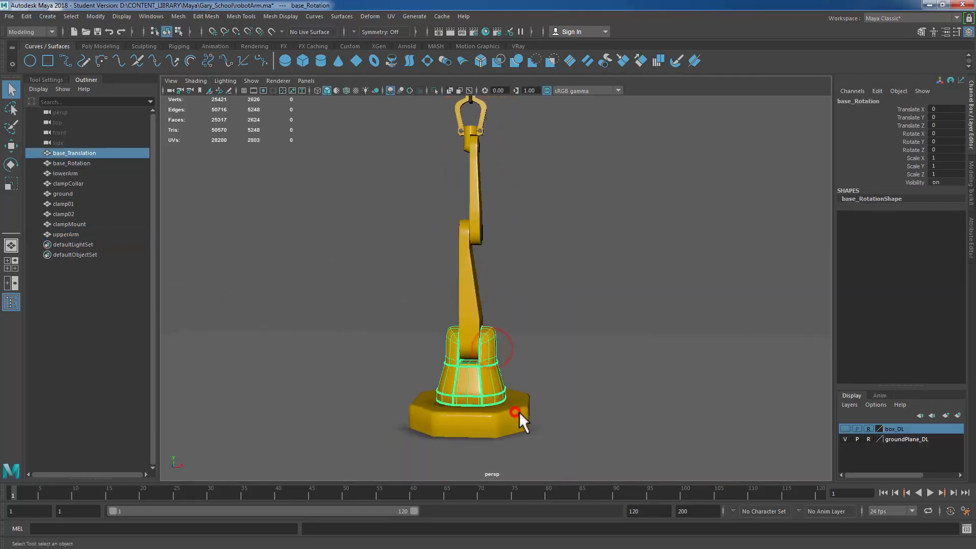
left_click_drag(613, 327, 564, 338, "alt")
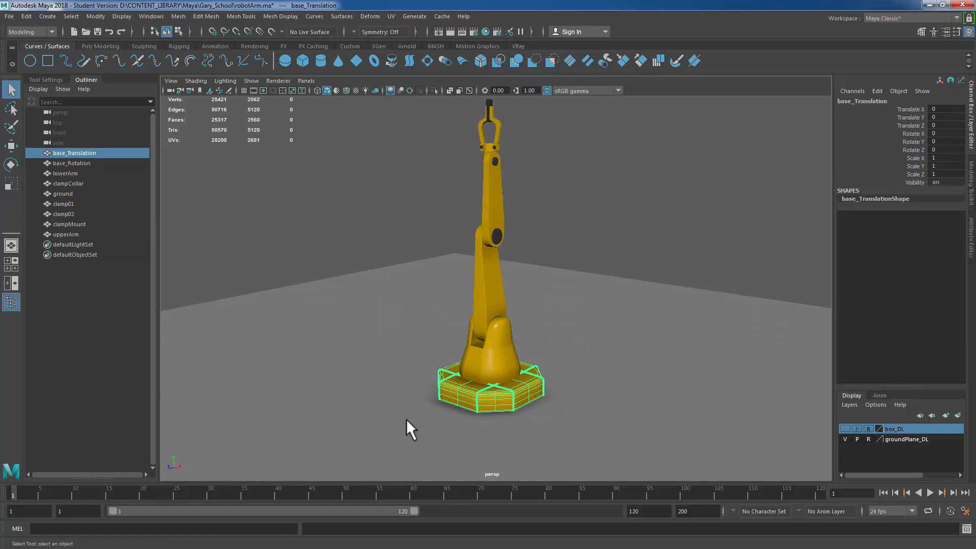
left_click(504, 363)
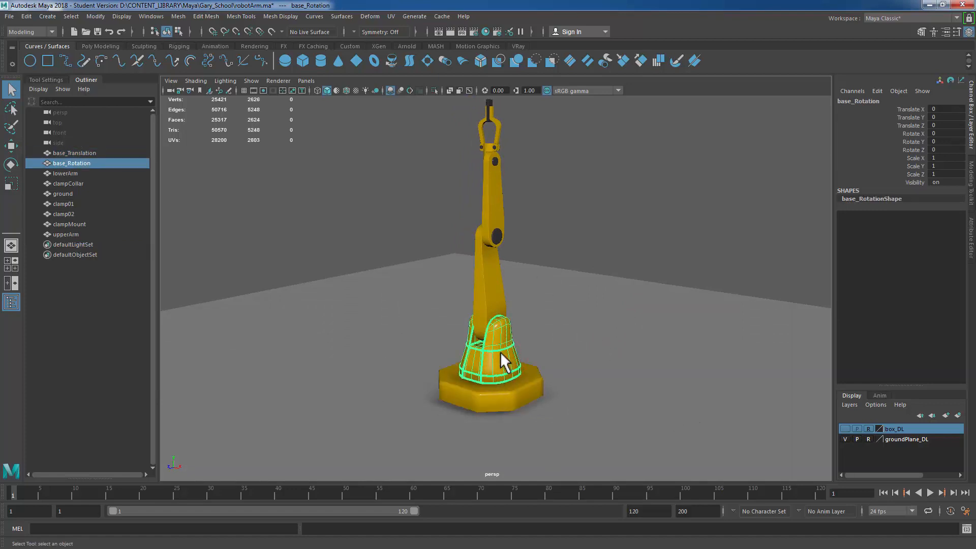
Step: Select the arm pieces in turn up to the clamp and orbit around the model to examine them
left_click(493, 267)
left_click(492, 204)
left_click(491, 124)
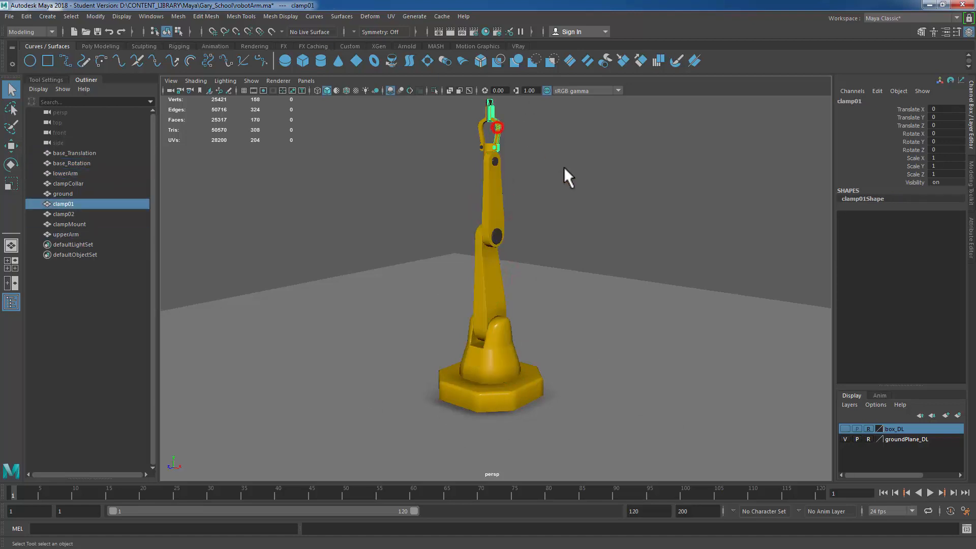
mouse_move(437, 163)
left_mouse_down("alt")
mouse_move(563, 166)
mouse_move(566, 175)
left_mouse_up("alt")
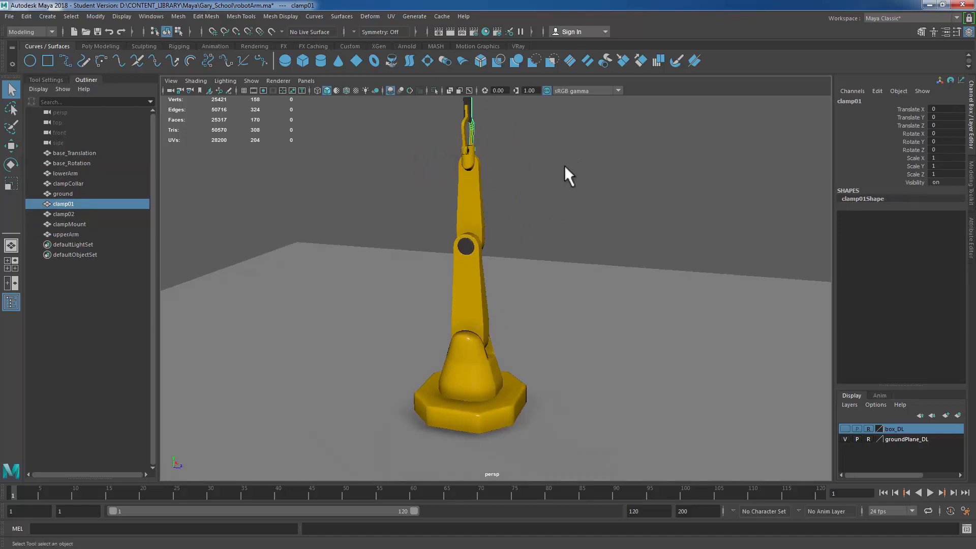
right_click_drag(481, 227, 621, 187, "alt")
middle_click_drag(628, 217, 657, 330, "alt")
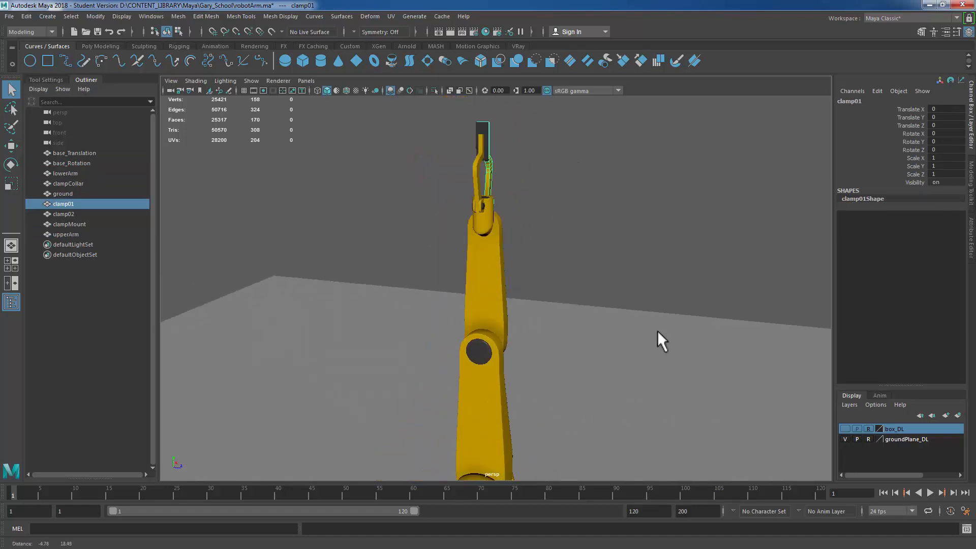
left_click_drag(589, 181, 524, 179, "alt")
right_click_drag(471, 201, 531, 294, "alt")
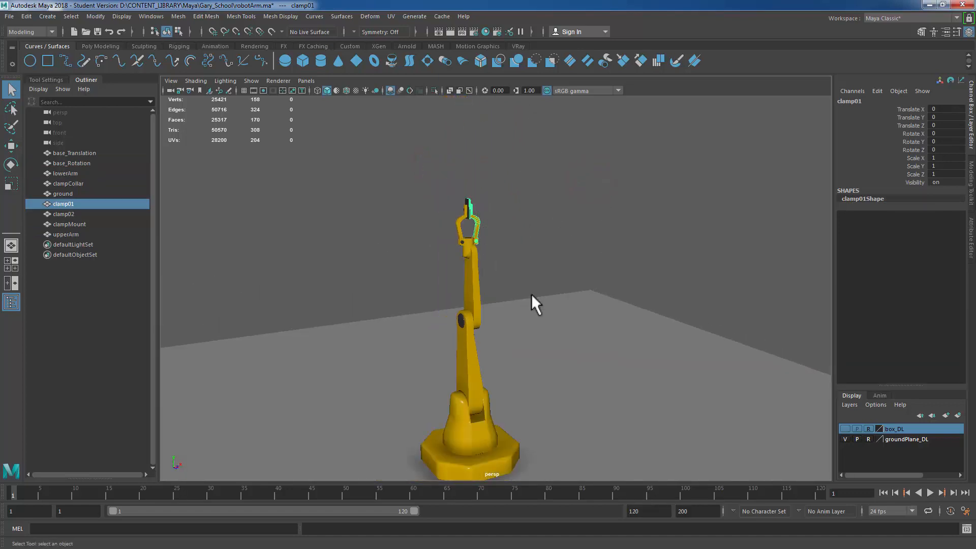
left_click_drag(601, 359, 548, 274, "alt")
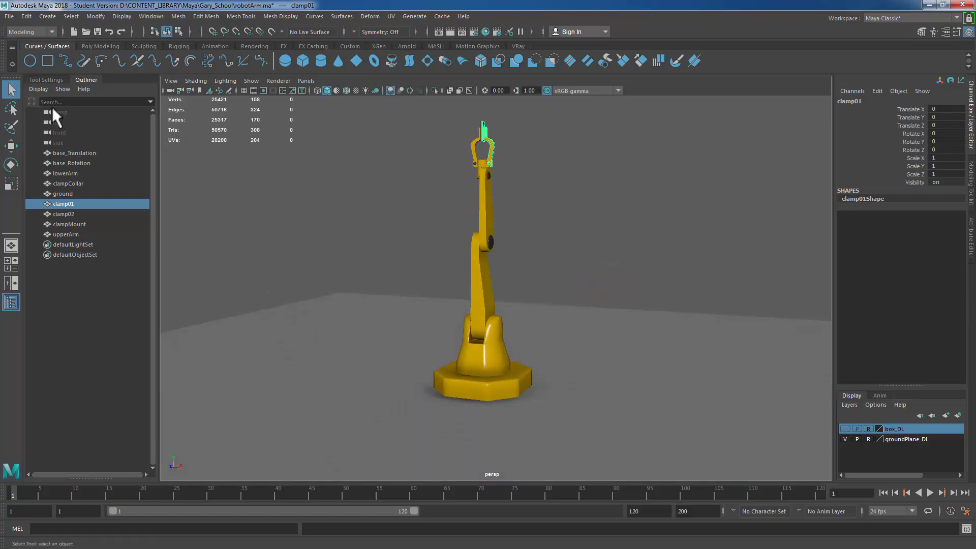
Step: Select the base translation part in side view and snap its pivot to the bottom centre of the base
left_click(495, 386)
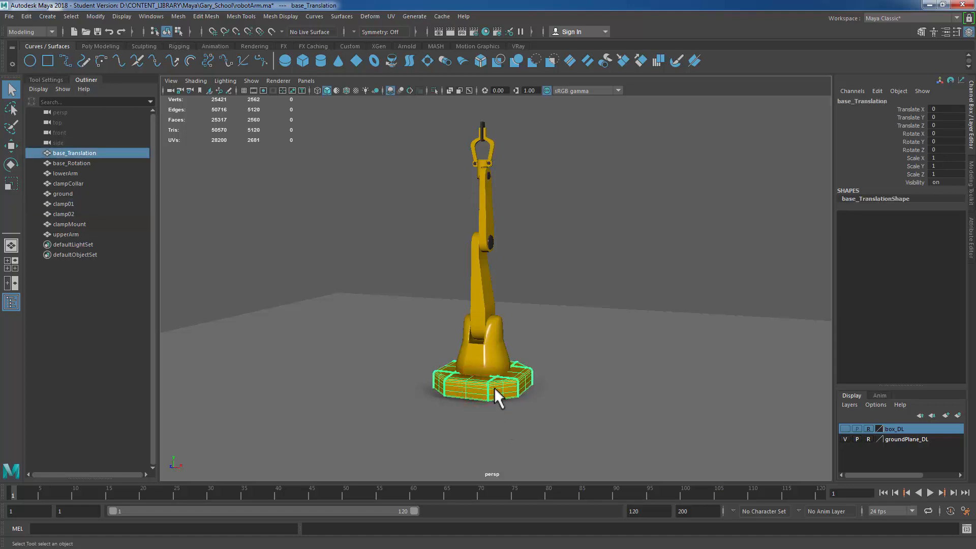
key("space")
key("space")
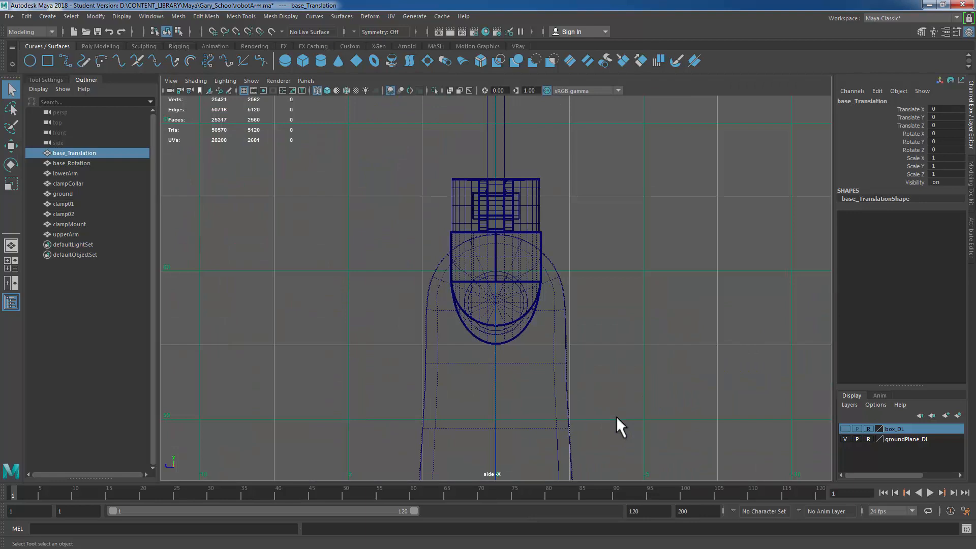
key("f")
right_click_drag(686, 385, 542, 328, "alt")
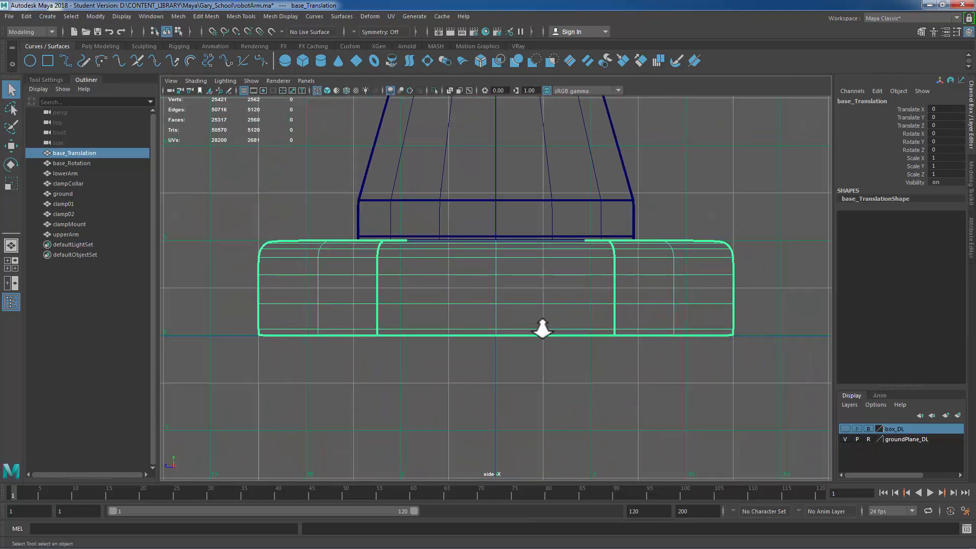
key("w")
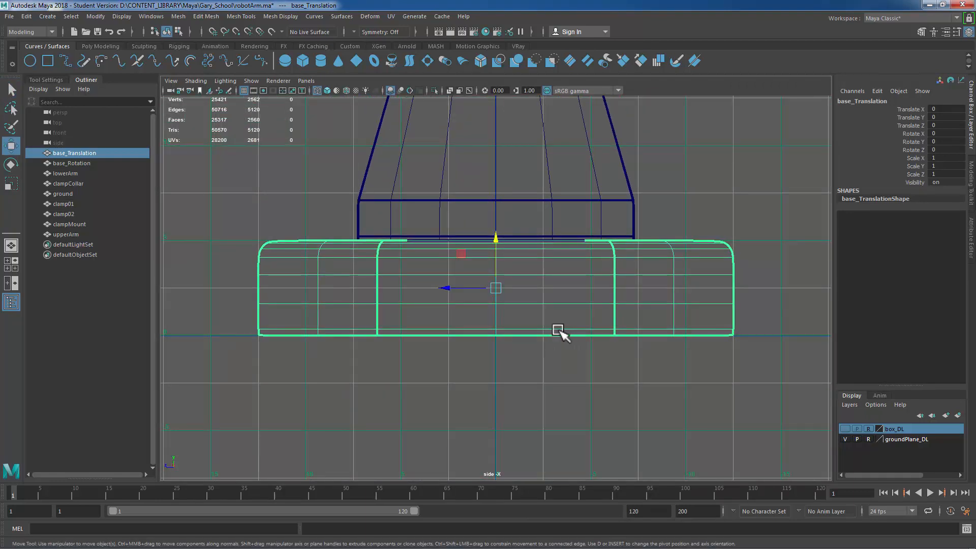
left_click(496, 237)
key("d")
key("v")
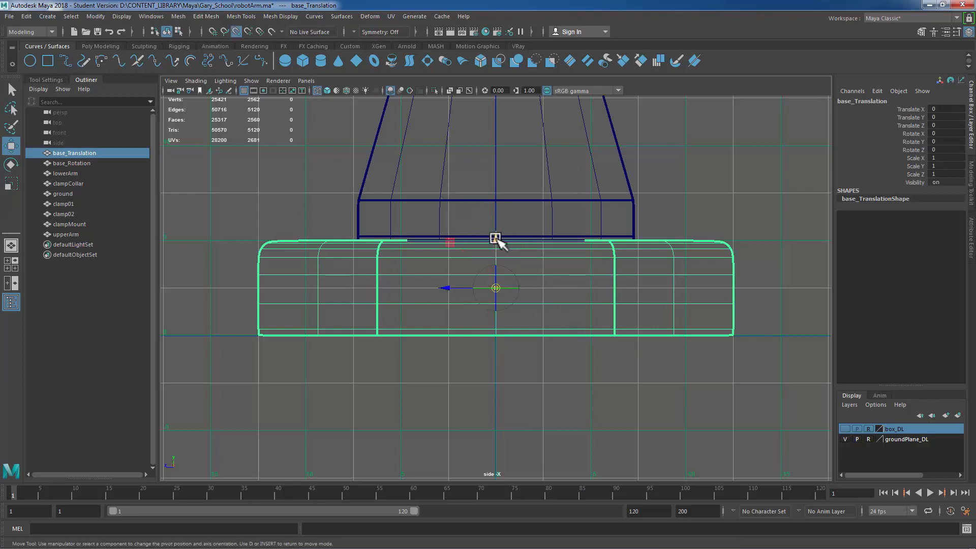
left_click_drag(495, 238, 497, 400)
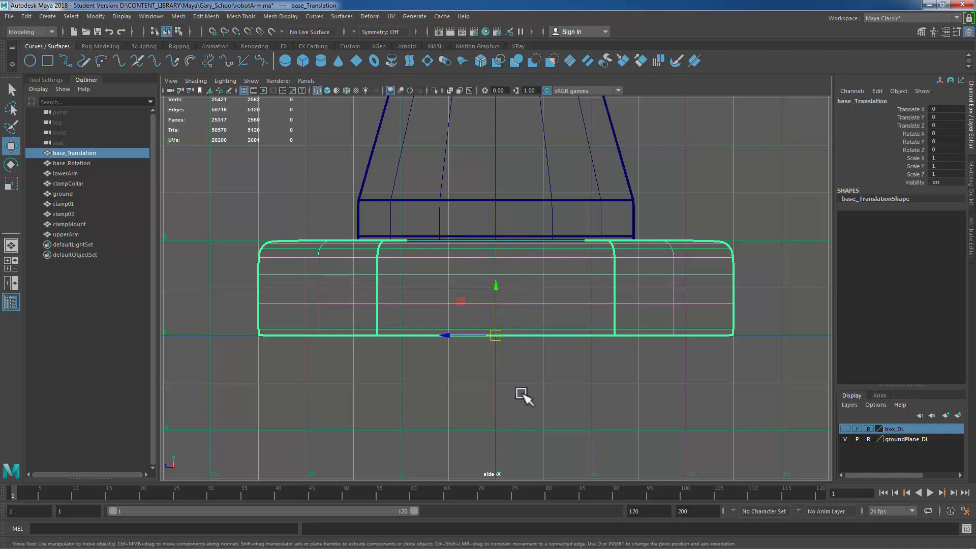
right_click_drag(676, 301, 542, 304, "alt")
left_click_drag(544, 303, 600, 305, "alt")
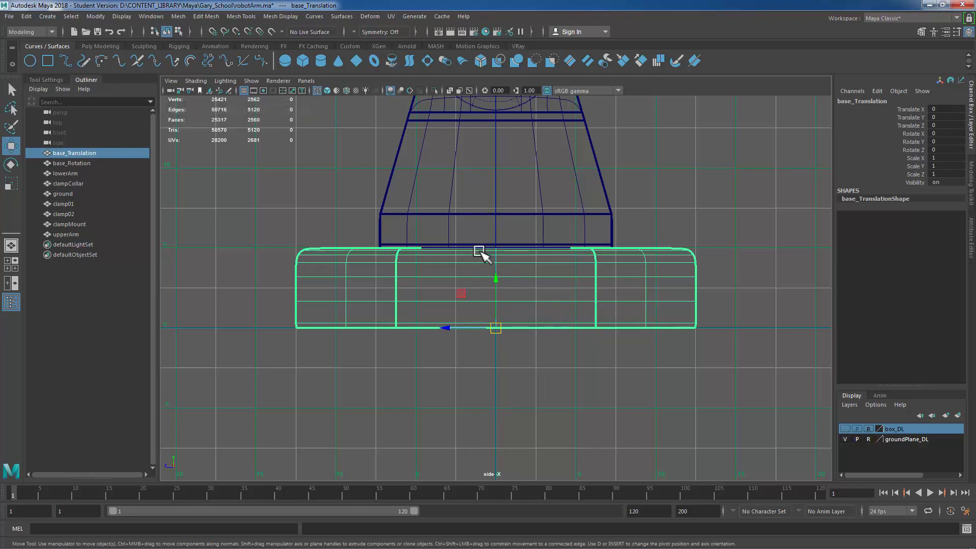
left_click_drag(497, 276, 497, 308)
key("ctrl+z")
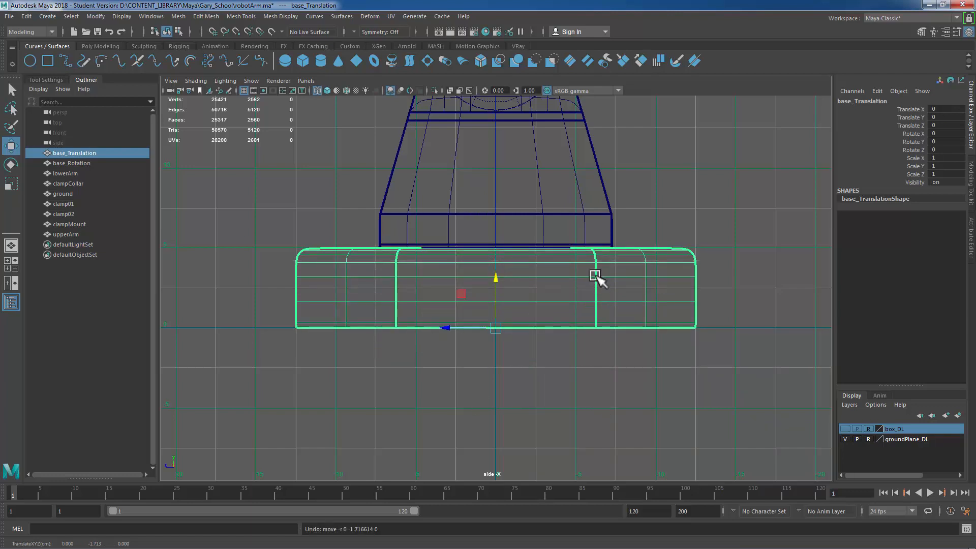
Step: Isolate the base rotation part and snap its pivot to the bottom centre of its lower edge
middle_click_drag(606, 365, 588, 438, "alt")
left_click(578, 256)
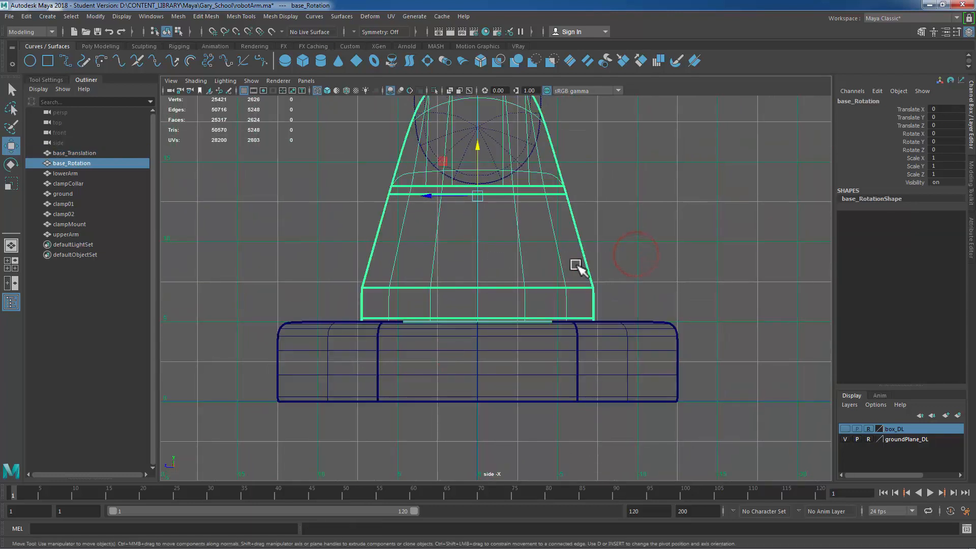
middle_click_drag(577, 266, 644, 285, "alt")
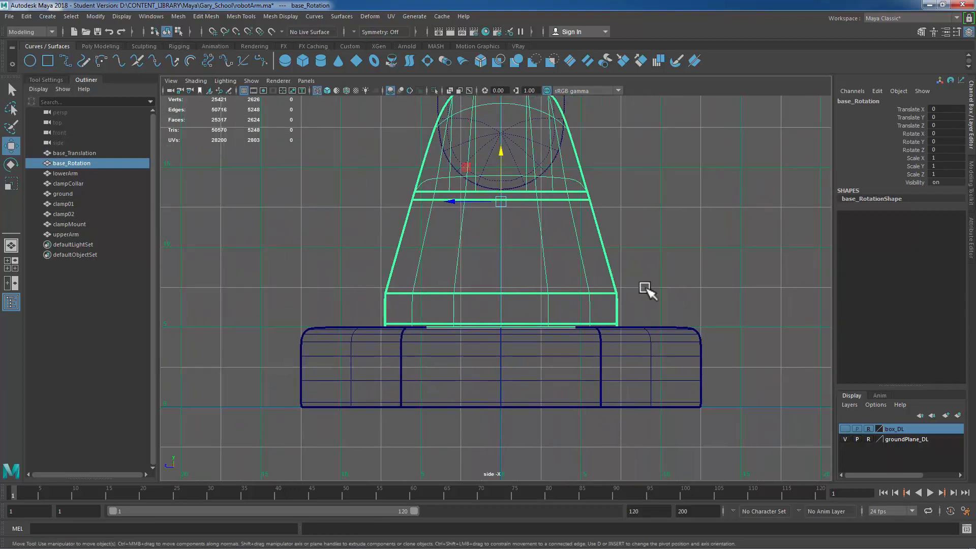
key("ctrl+1")
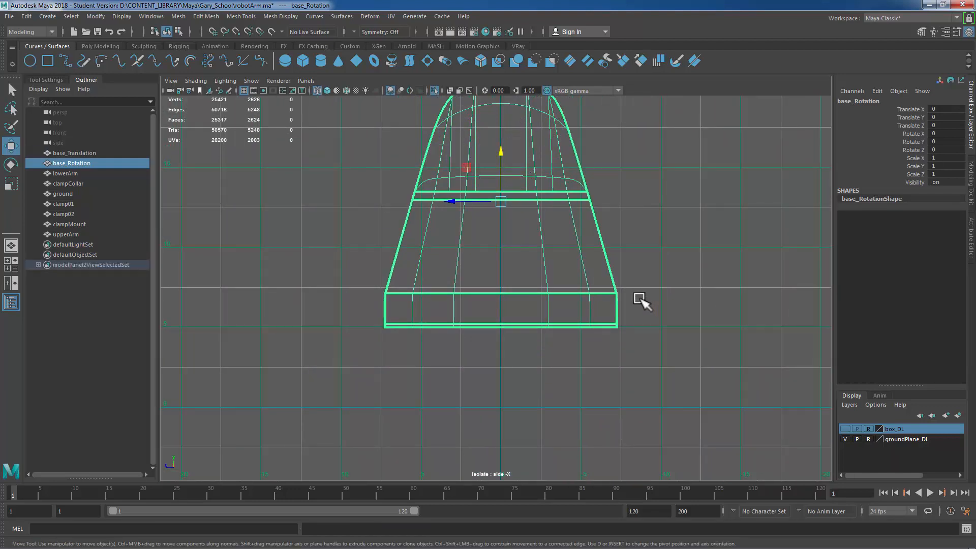
key("d")
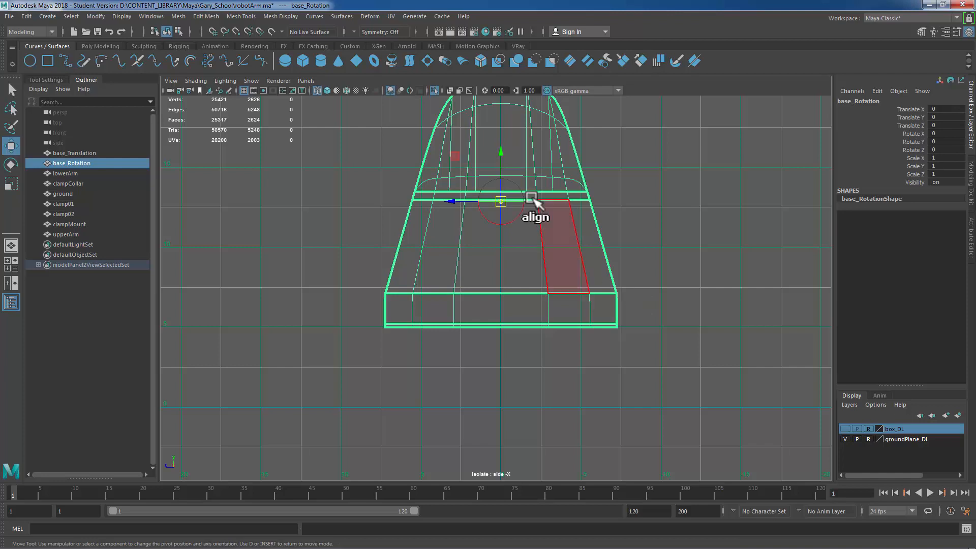
key("v")
left_click_drag(505, 152, 507, 342)
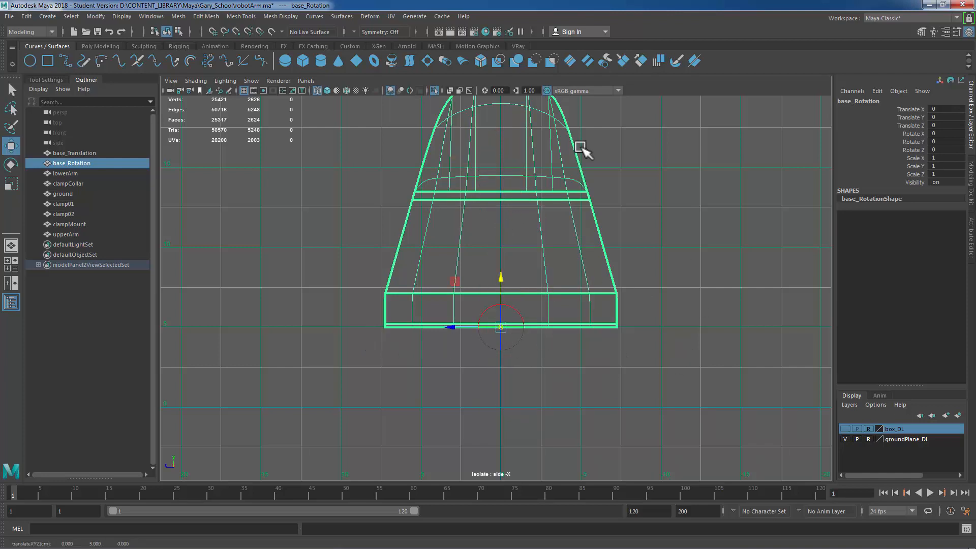
key("d")
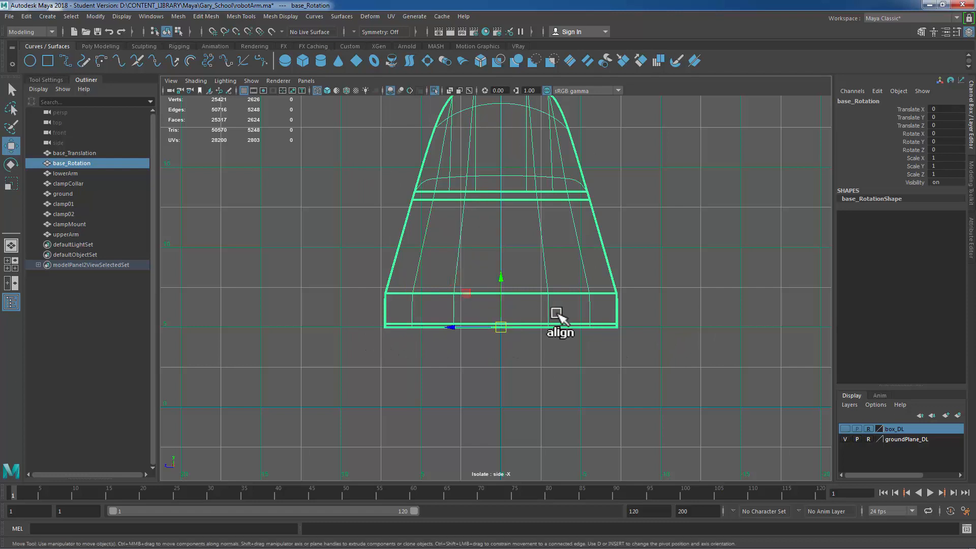
Step: Exit isolation, select the lower arm, and snap its pivot to the centre of its bottom hinge
key("ctrl+1")
middle_click_drag(638, 262, 648, 438, "alt")
right_click_drag(688, 341, 453, 325, "alt")
left_click_drag(447, 195, 600, 241)
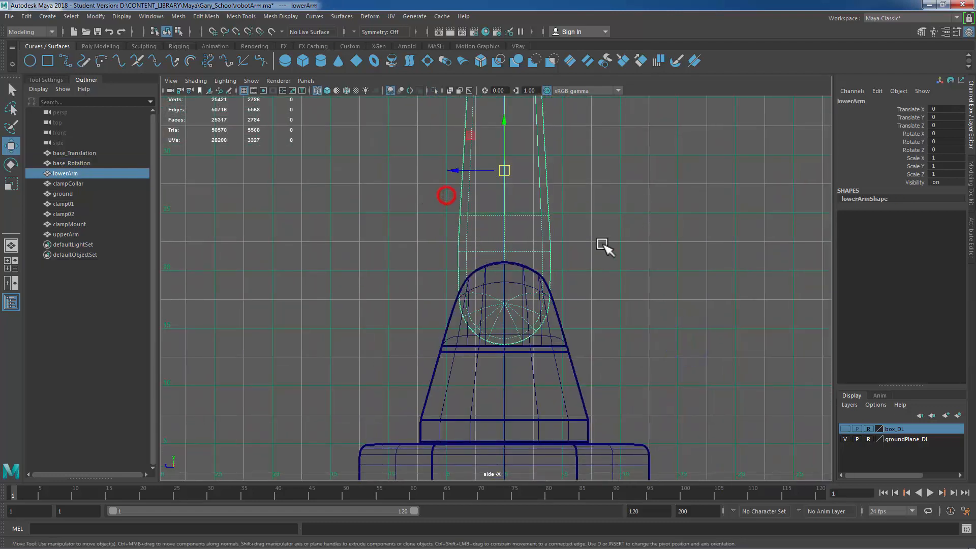
scroll(606, 258, "down", 3)
middle_click_drag(622, 263, 630, 266, "alt")
right_click_drag(338, 339, 621, 318, "alt")
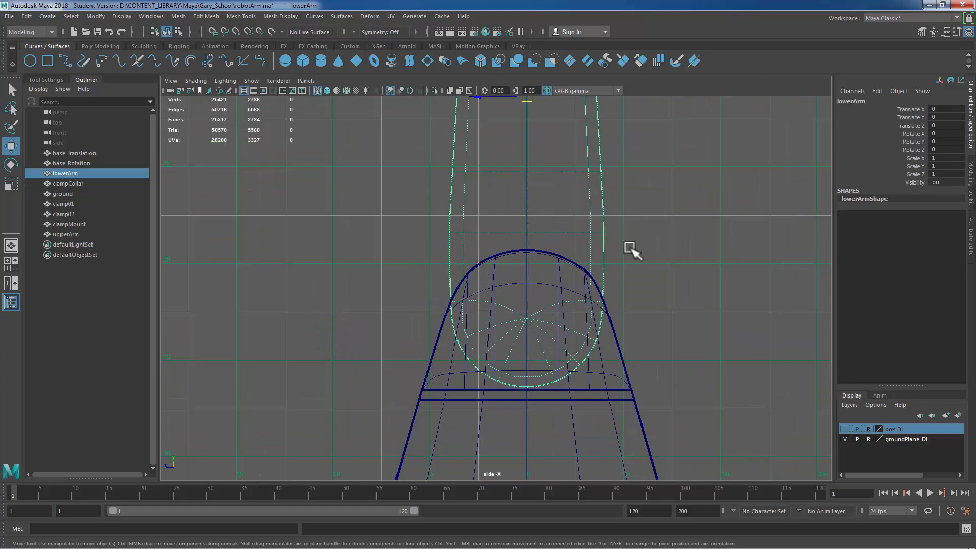
scroll(672, 196, "down", 2)
middle_click_drag(672, 206, 657, 234, "alt")
key("d")
key("v")
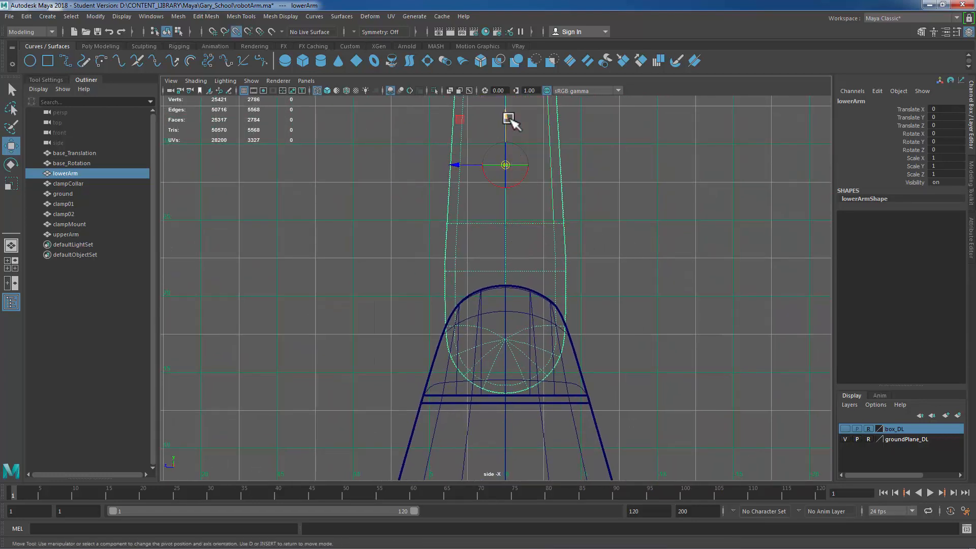
left_click_drag(506, 117, 506, 342)
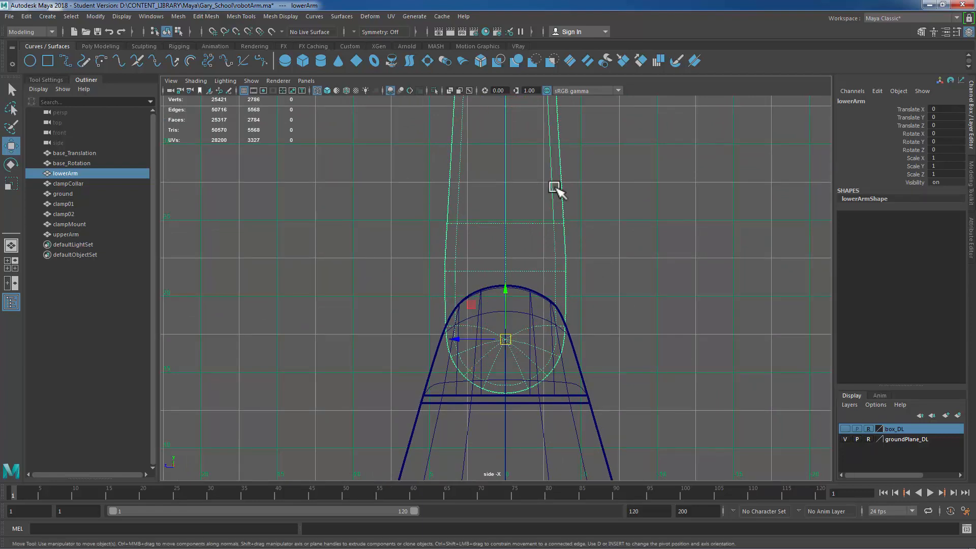
Step: Re-snap the lower arm's pivot precisely onto the hinge circle's centre
key("1")
scroll(404, 336, "up", 6)
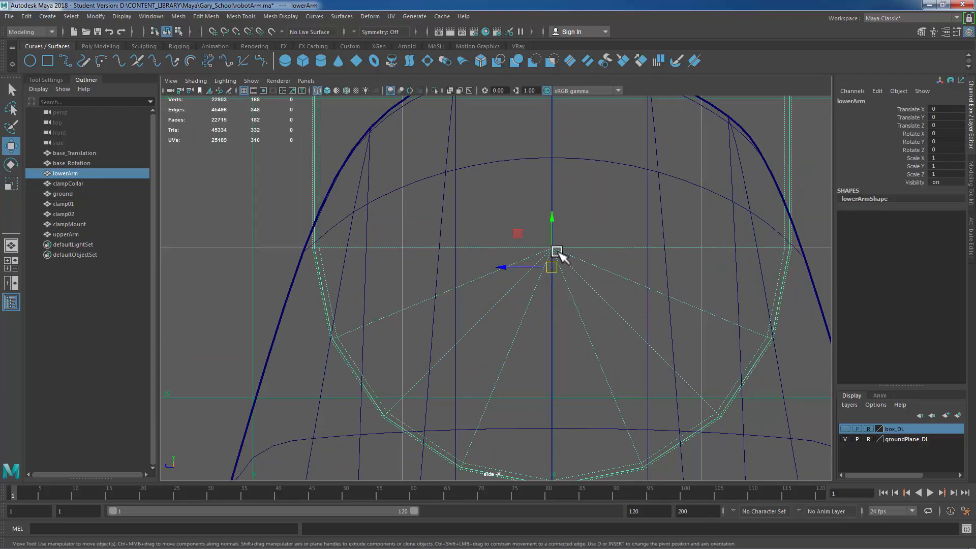
key("d")
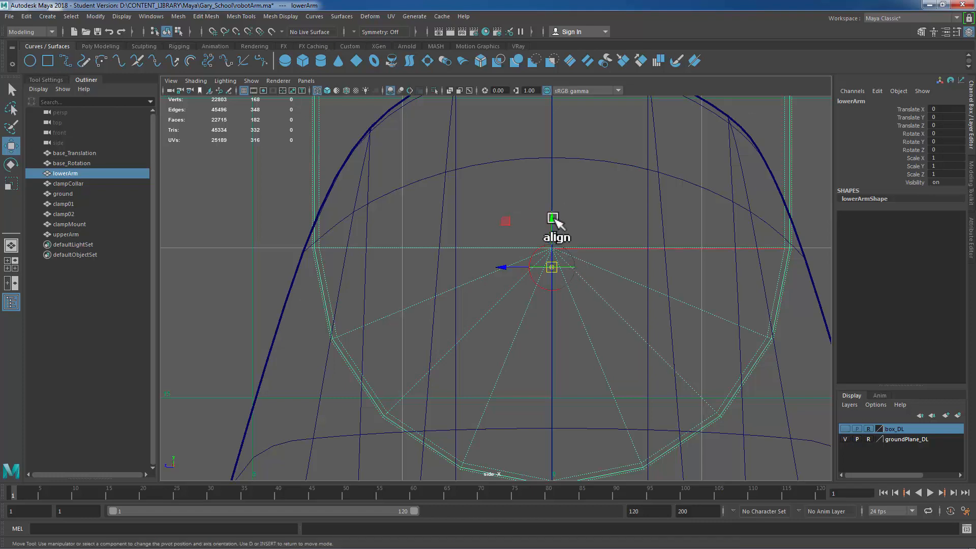
key("v")
left_click_drag(553, 219, 549, 249)
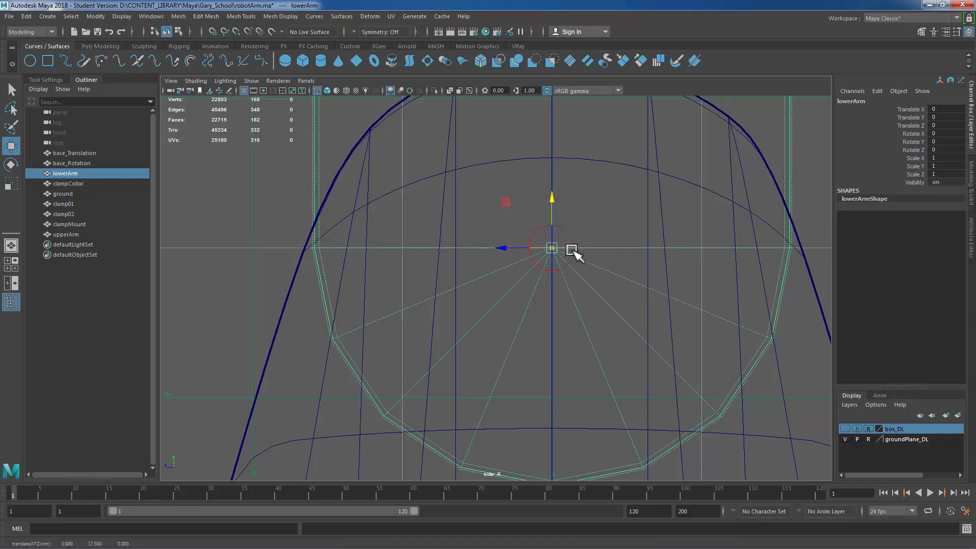
Step: Select the upper arm and snap its pivot to the centre of its lower hinge, undoing an accidental keyframe
scroll(571, 264, "down", 6)
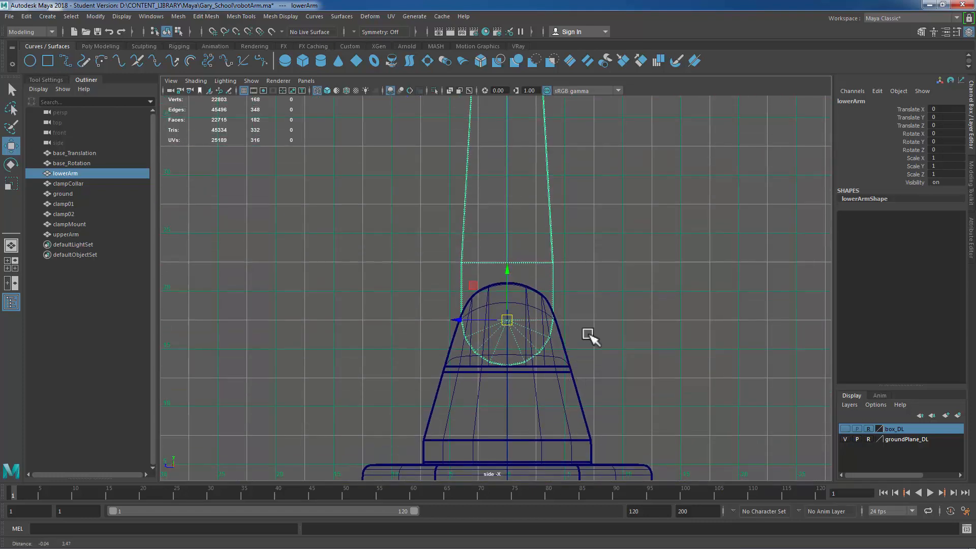
scroll(589, 335, "down", 1)
middle_click_drag(602, 196, 618, 379, "alt")
middle_click_drag(583, 351, 585, 392, "alt")
right_click_drag(417, 217, 630, 254, "alt")
middle_click_drag(630, 254, 633, 296, "alt")
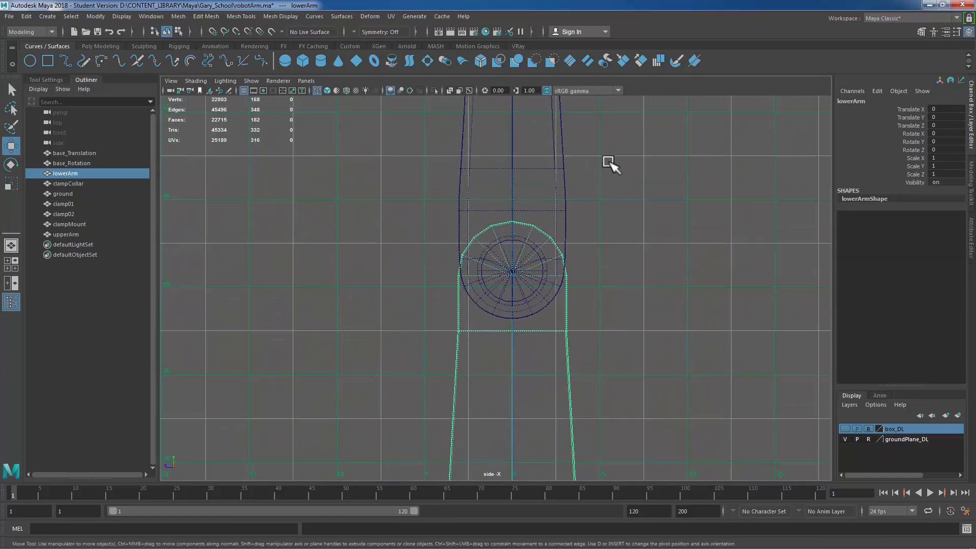
left_click_drag(578, 174, 403, 200)
middle_click_drag(625, 250, 627, 282, "alt")
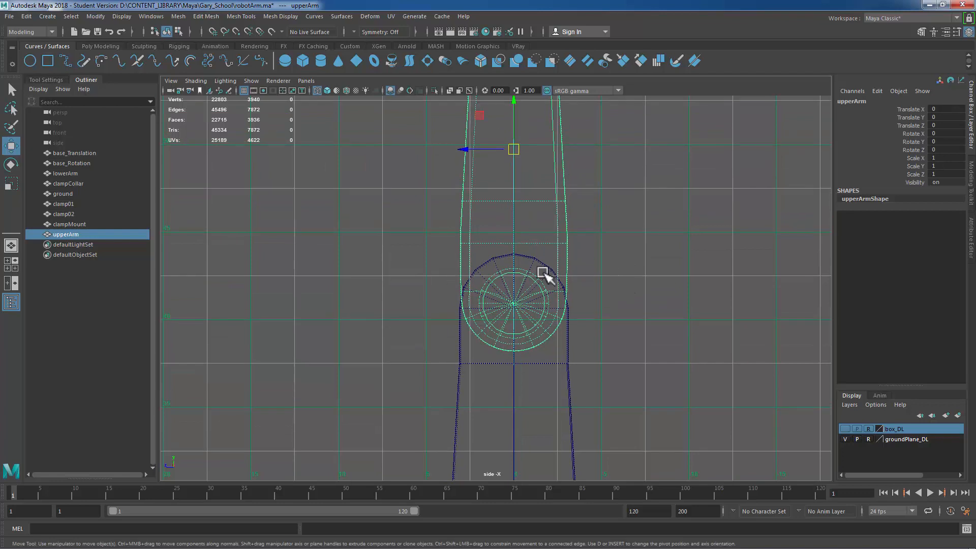
scroll(496, 286, "up", 2)
scroll(494, 293, "up", 2)
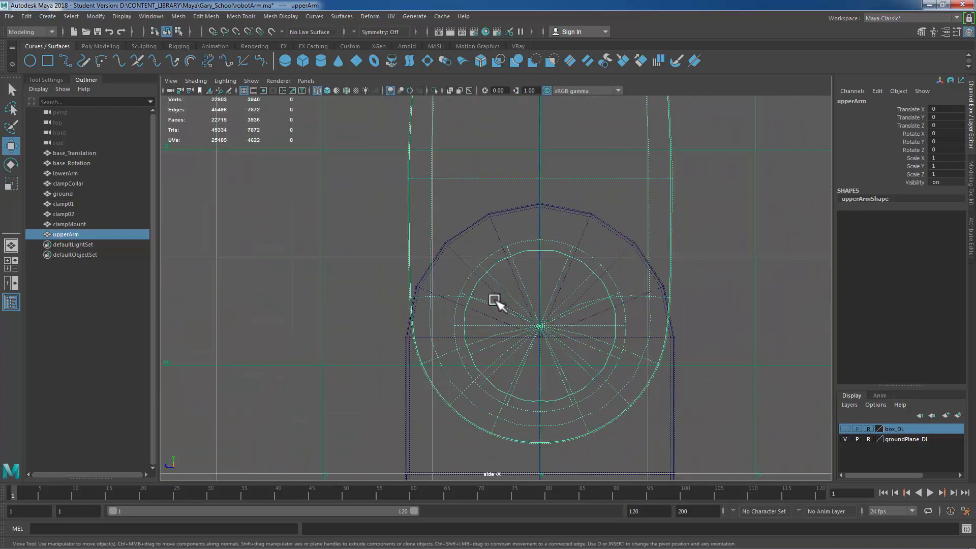
scroll(536, 340, "up", 3)
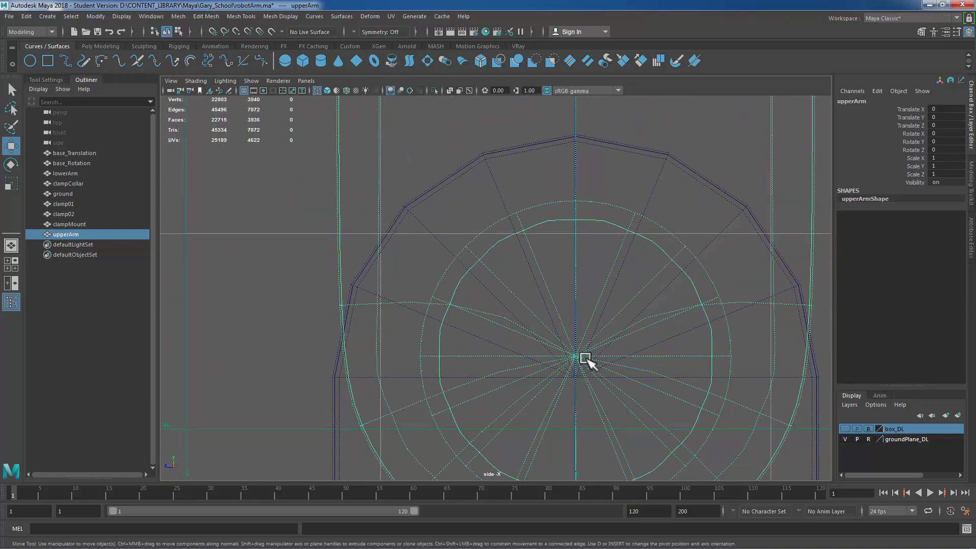
scroll(586, 360, "down", 6)
key("d")
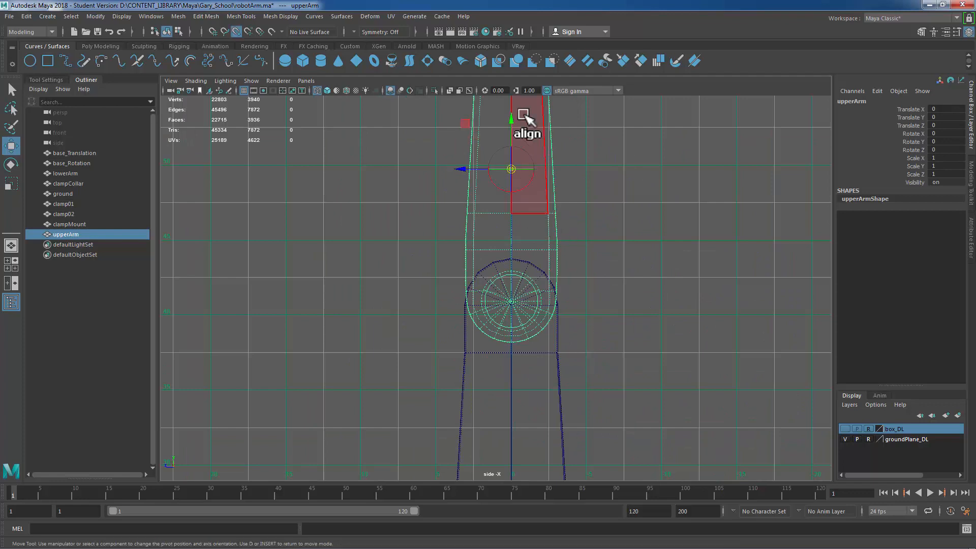
key("v")
left_click_drag(511, 119, 513, 303)
key("s")
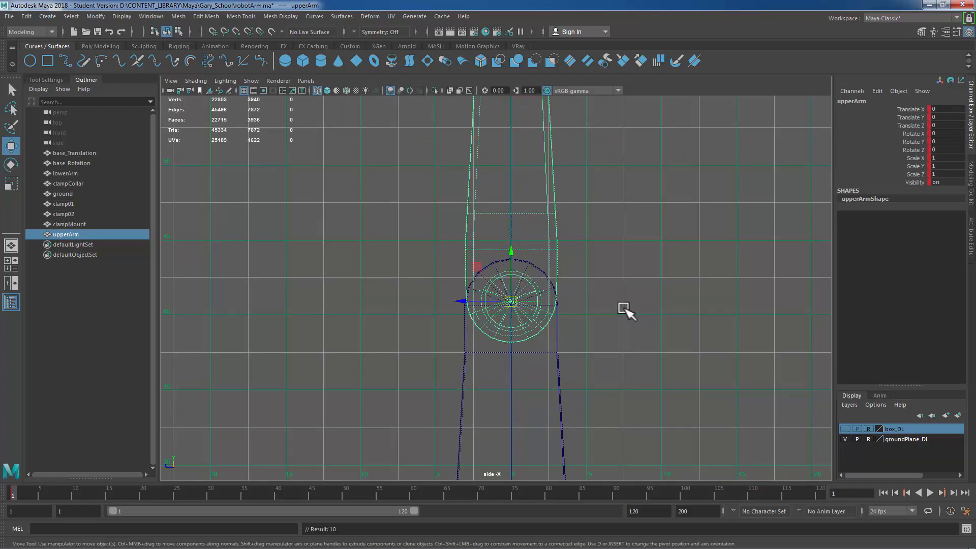
key("ctrl+z")
Step: Select the clamp mount and snap its pivot to the centre of its hinge circle in side view
right_click_drag(351, 244, 625, 286, "alt")
middle_click_drag(662, 372, 648, 465, "alt")
right_click_drag(647, 451, 635, 227, "alt")
middle_click_drag(647, 319, 656, 438, "alt")
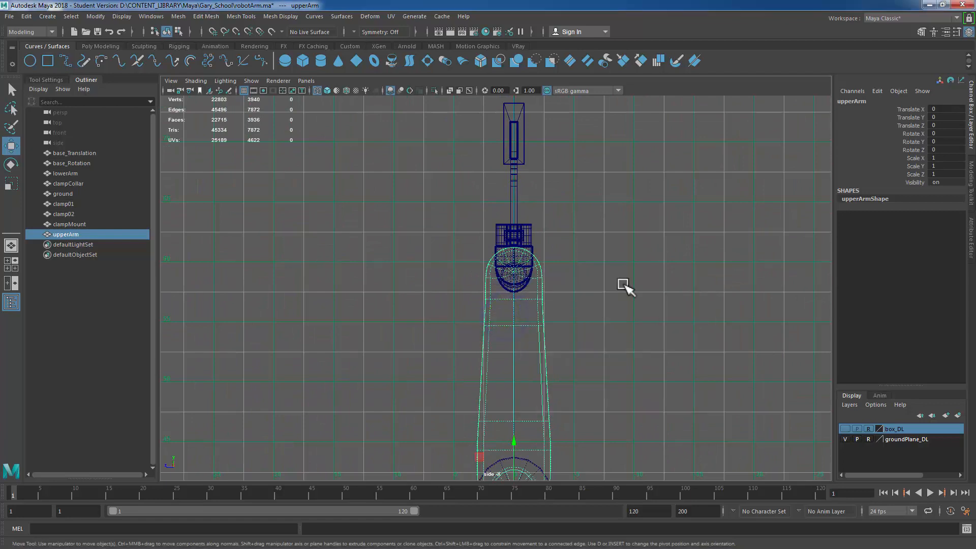
key("space")
key("space")
middle_click_drag(678, 257, 671, 338, "alt")
right_click_drag(387, 273, 642, 316, "alt")
middle_click_drag(535, 235, 596, 155, "alt")
right_click_drag(476, 255, 533, 257, "alt")
left_click(534, 277)
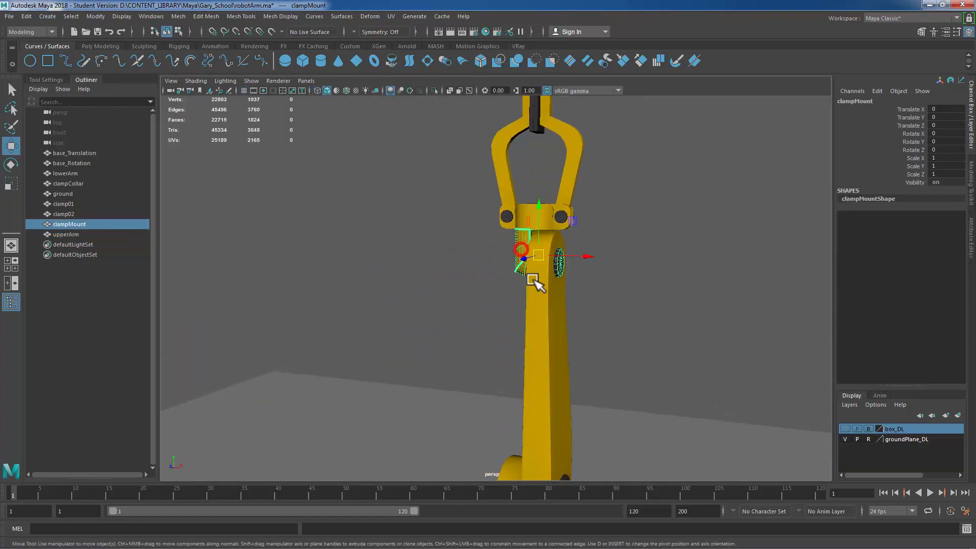
key("space")
key("space")
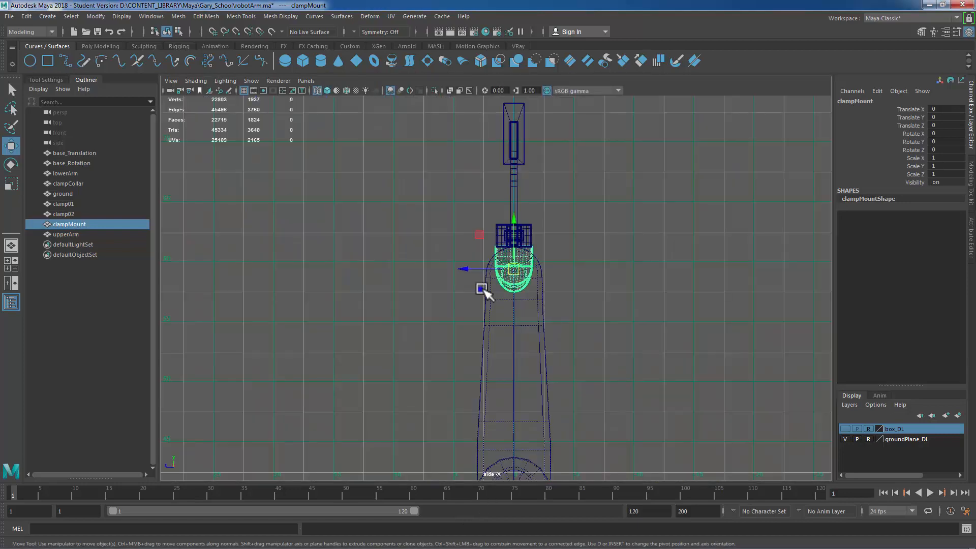
scroll(480, 285, "up", 5)
middle_click_drag(623, 268, 576, 339, "alt")
right_click_drag(451, 291, 719, 333, "alt")
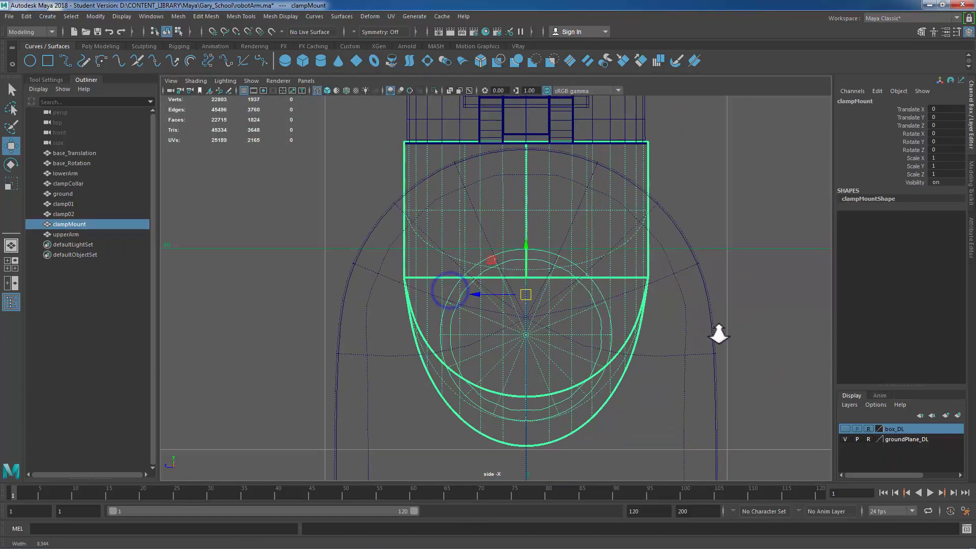
key("d")
key("v")
left_click_drag(526, 246, 530, 334)
right_click_drag(633, 342, 554, 275, "alt")
key("space")
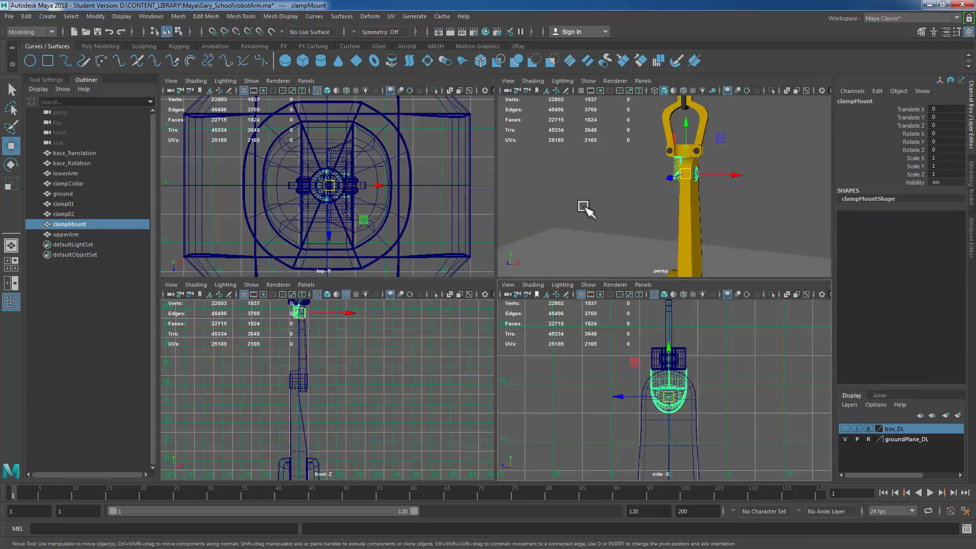
Step: Select the first clamp and snap its pivot to the centre of its hinge in the clamp collar
key("space")
left_click_drag(566, 273, 553, 191, "alt")
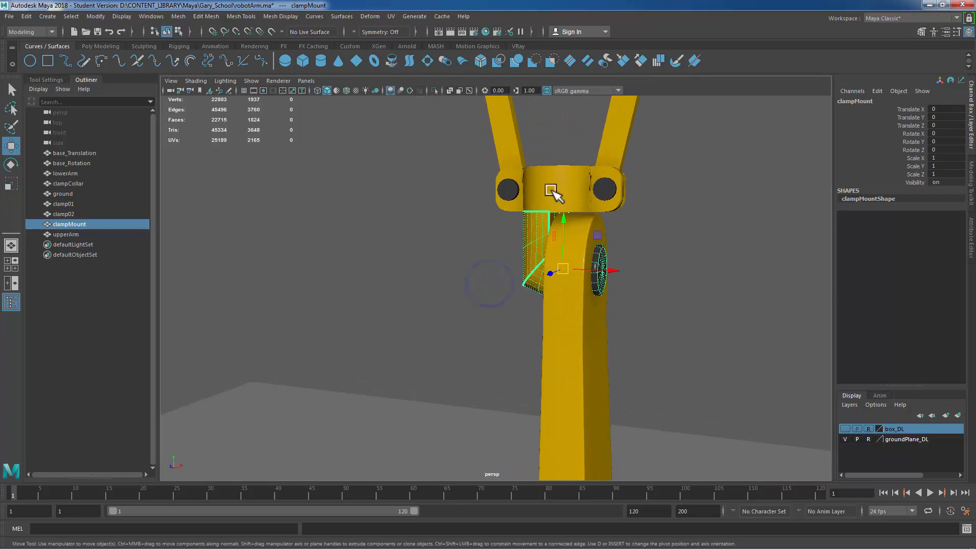
left_click(553, 192)
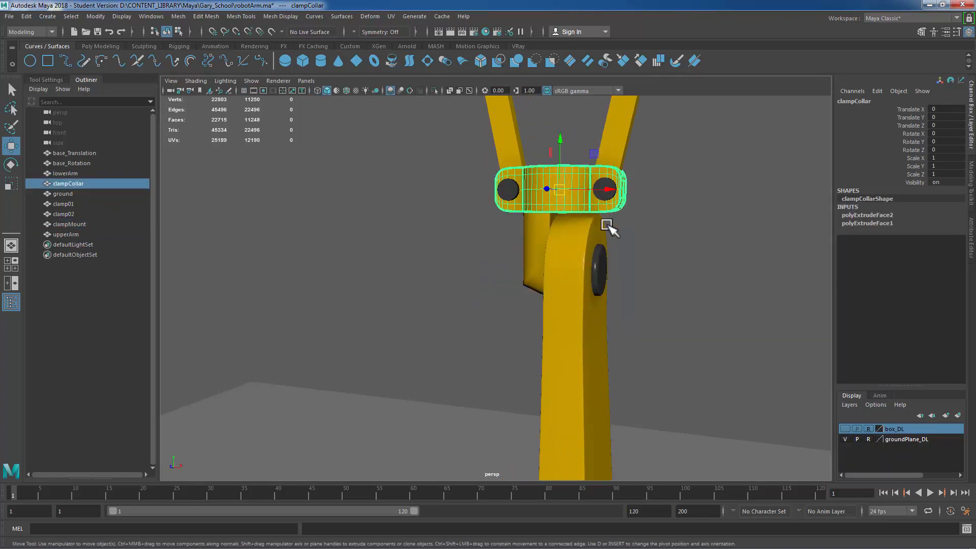
left_click(636, 122)
left_click_drag(645, 307, 638, 271, "alt")
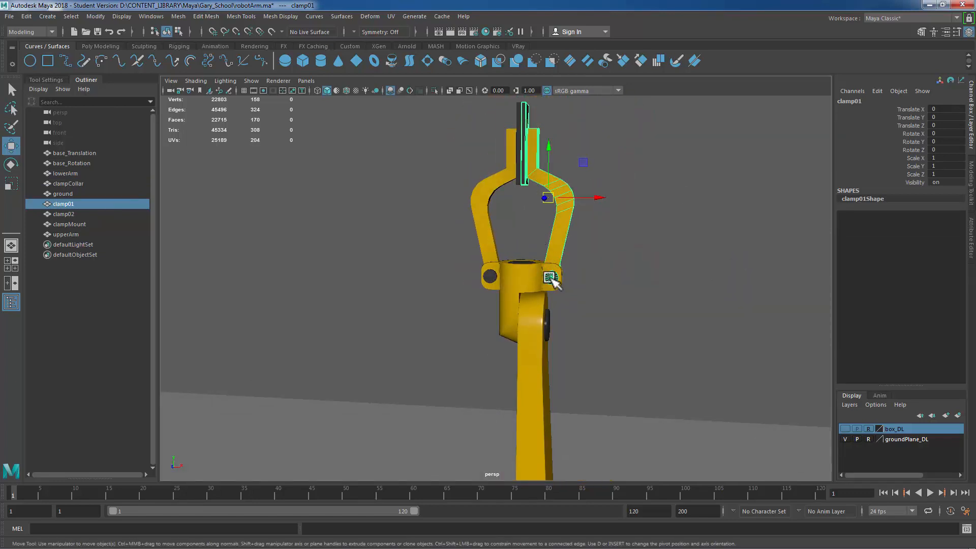
key("space")
key("space")
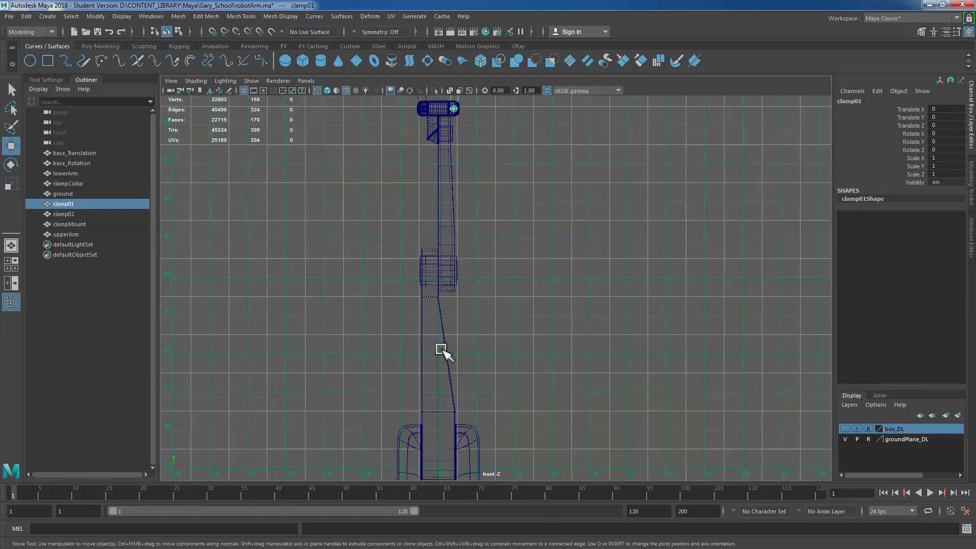
key("f")
right_click_drag(437, 324, 558, 377, "alt")
middle_click_drag(570, 248, 574, 182, "alt")
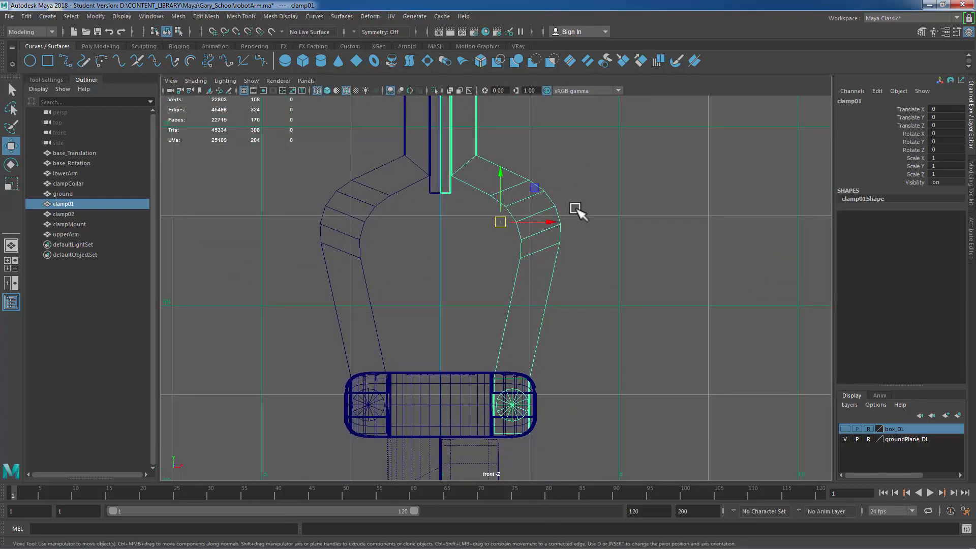
left_click_drag(505, 175, 514, 405)
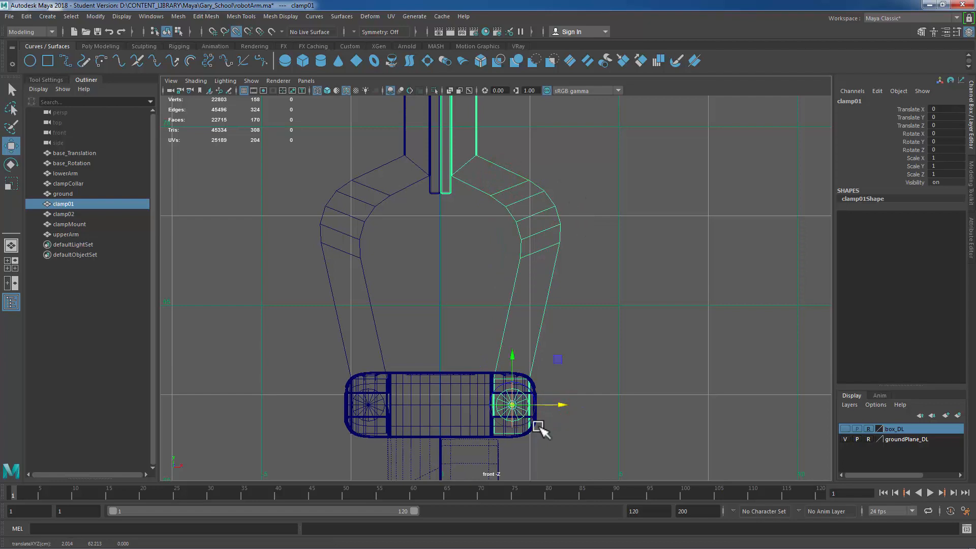
Step: Select the second clamp and snap its pivot to the centre of its hinge on the opposite side
left_click(386, 271)
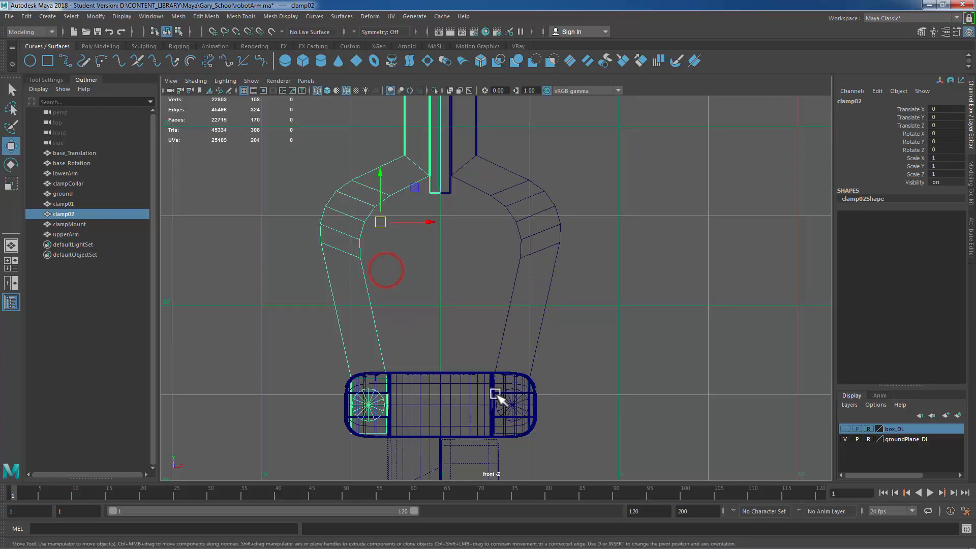
middle_click_drag(575, 326, 642, 239, "alt")
key("d")
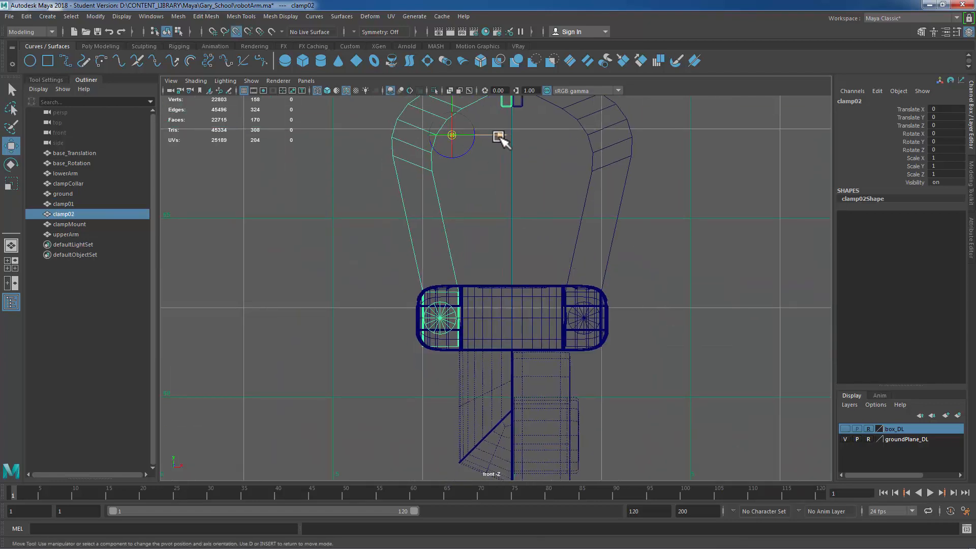
key("v")
left_click_drag(502, 134, 439, 317)
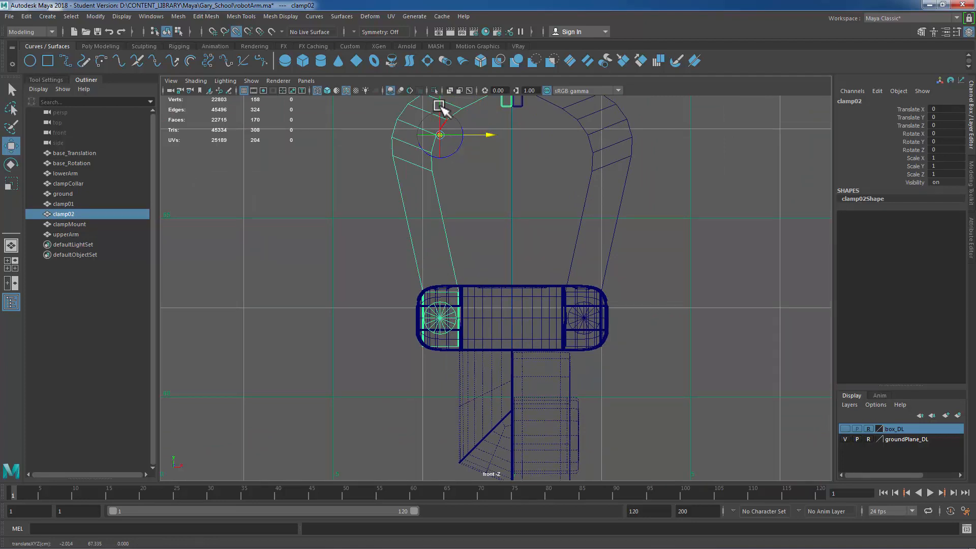
left_click_drag(438, 102, 441, 321)
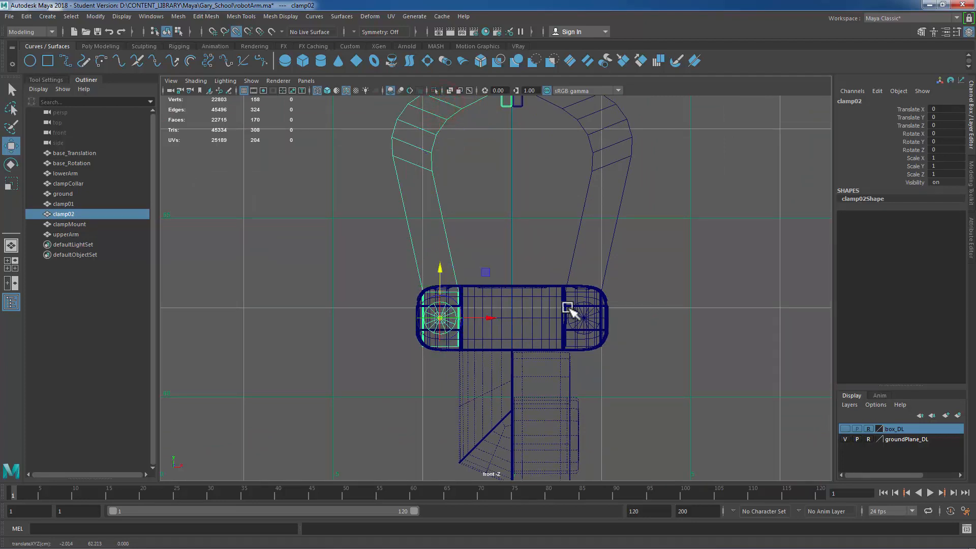
Step: Test-rotate the two clamps and the clamp collar around their new pivots, undoing each rotation
scroll(580, 301, "down", 3)
key("e")
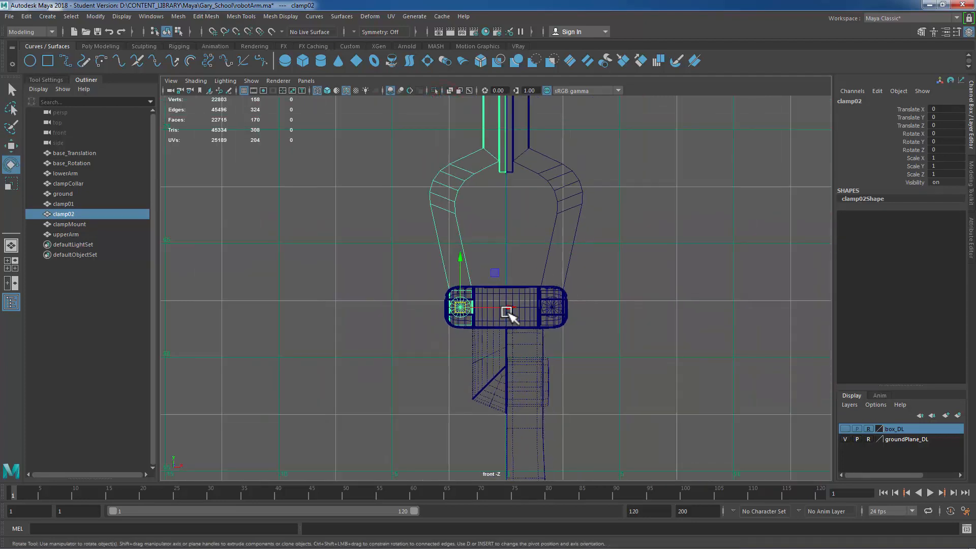
left_click_drag(505, 293, 500, 257)
key("ctrl+z")
left_click_drag(548, 211, 630, 220)
left_click_drag(584, 274, 618, 288)
key("ctrl+z")
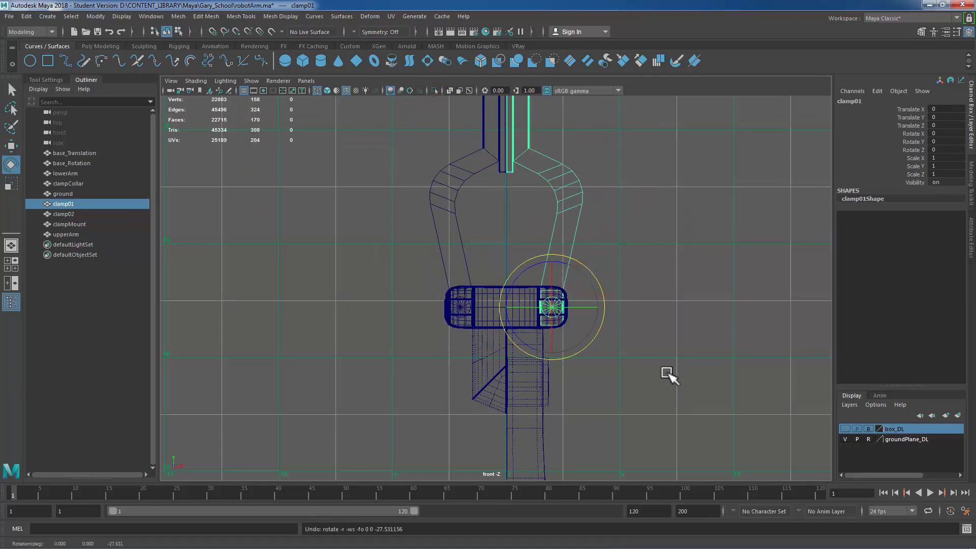
key("space")
key("space")
right_click_drag(734, 249, 683, 265, "alt")
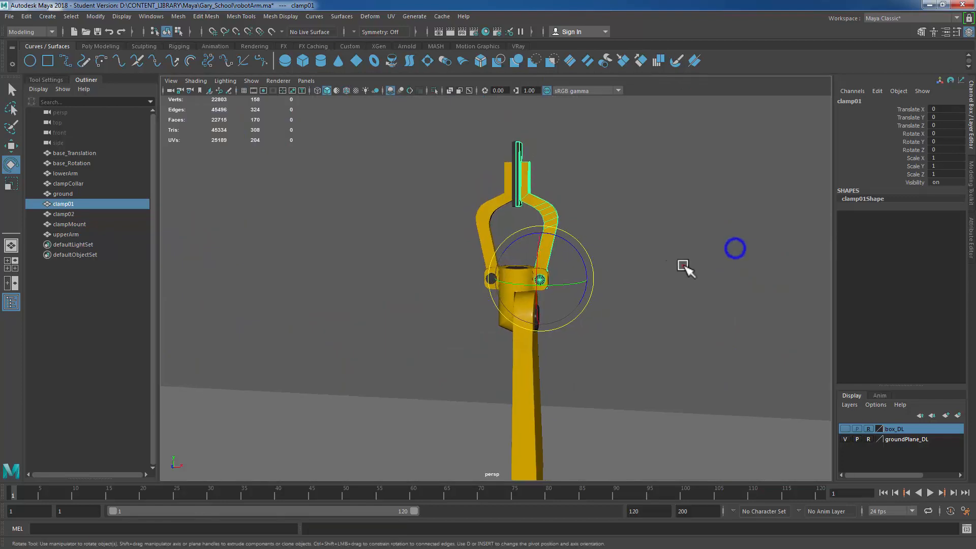
left_click_drag(684, 266, 495, 323, "alt")
right_click_drag(495, 323, 653, 304, "alt")
left_click(654, 303)
left_click(482, 273)
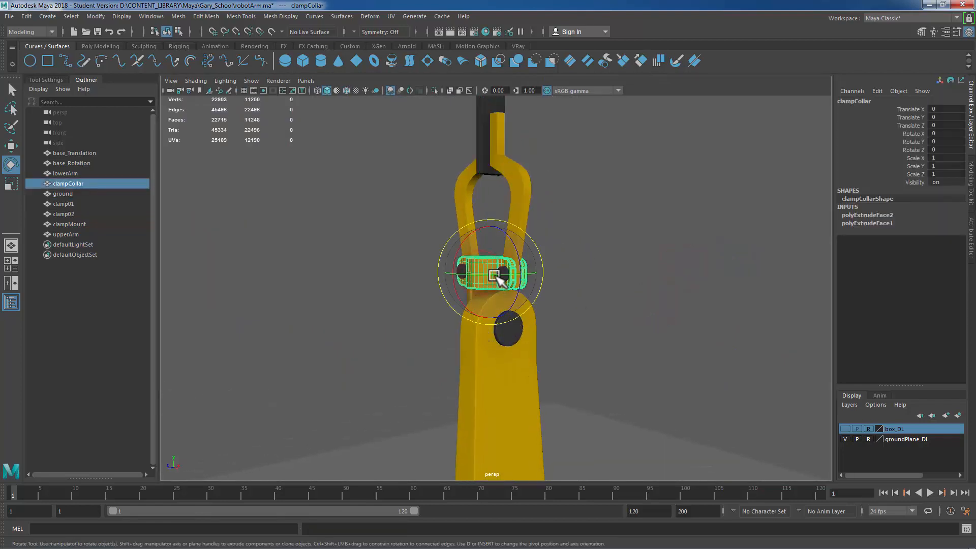
left_click_drag(494, 275, 489, 277)
key("ctrl+z")
Step: Test-rotate the upper arm, lower arm and base around their pivots, undoing each rotation
left_click(517, 390)
right_click_drag(665, 389, 592, 410, "alt")
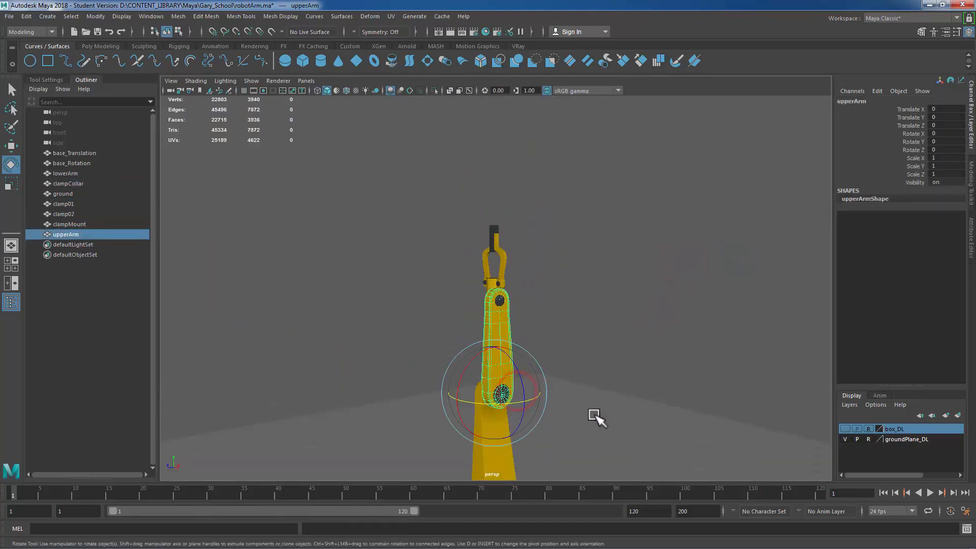
middle_click_drag(644, 303, 663, 263, "alt")
left_click_drag(486, 327, 542, 430)
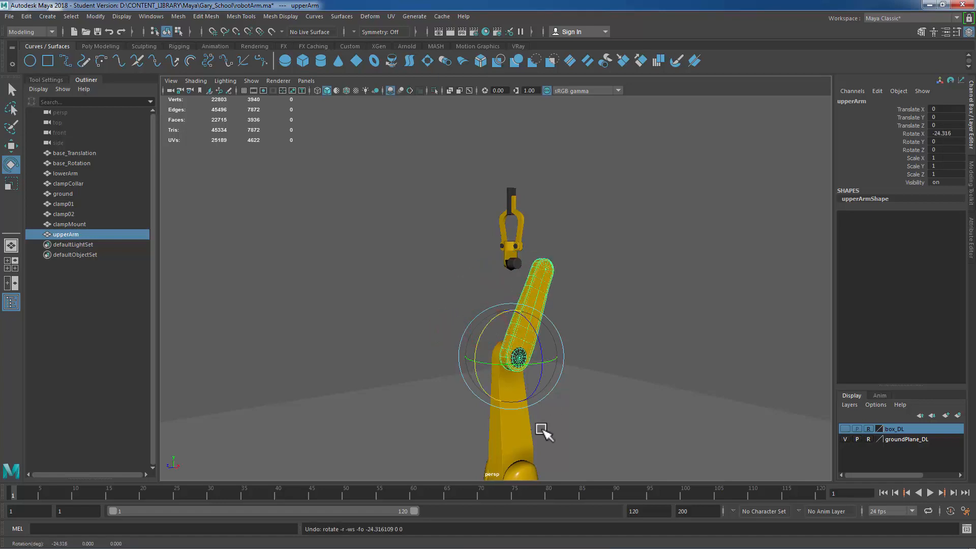
key("ctrl+z")
left_click(503, 425)
right_click_drag(649, 315, 496, 320, "alt")
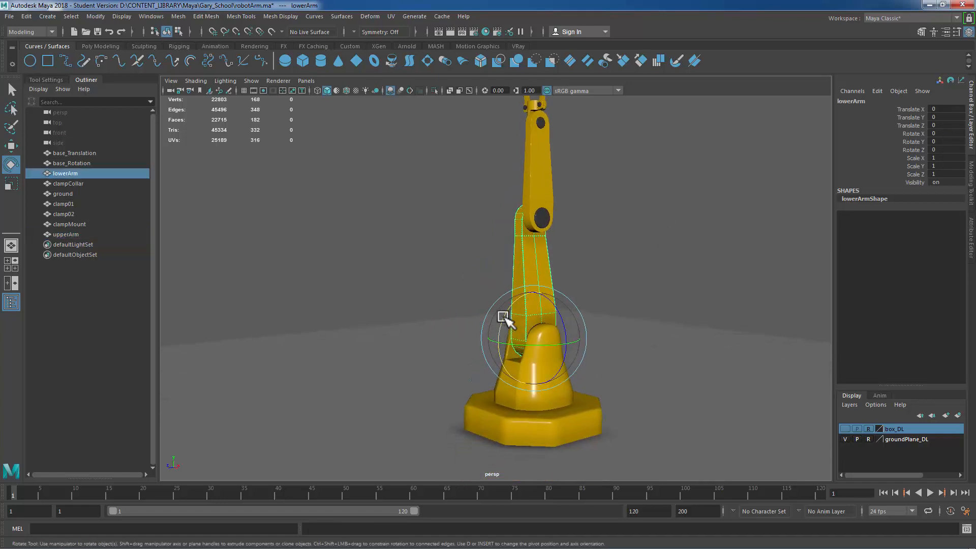
mouse_move(508, 327)
left_mouse_down()
mouse_move(509, 316)
mouse_move(498, 327)
left_mouse_up()
key("ctrl+z")
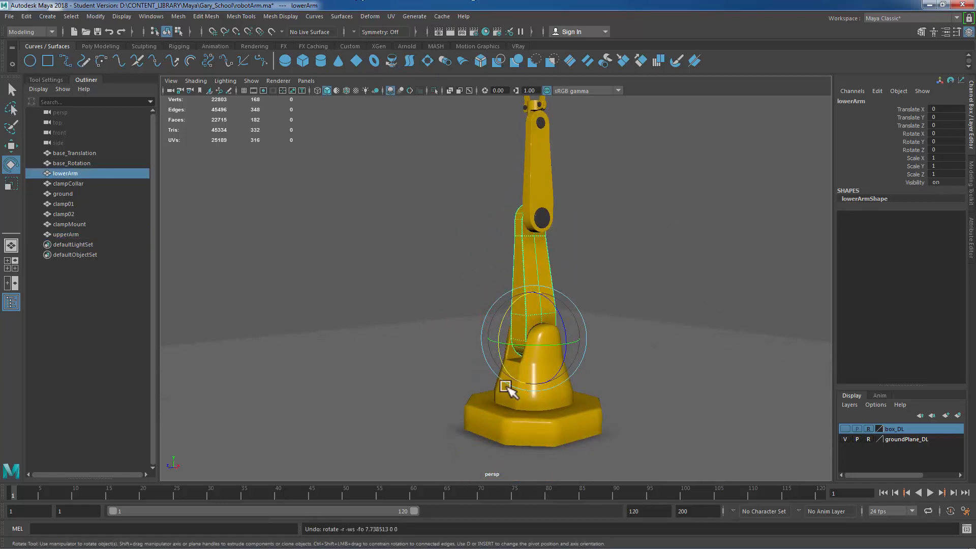
left_click(554, 399)
left_click_drag(514, 374, 516, 364)
key("ctrl+z")
right_click_drag(621, 383, 488, 379, "alt")
left_click_drag(542, 384, 602, 379, "alt")
left_click(640, 255)
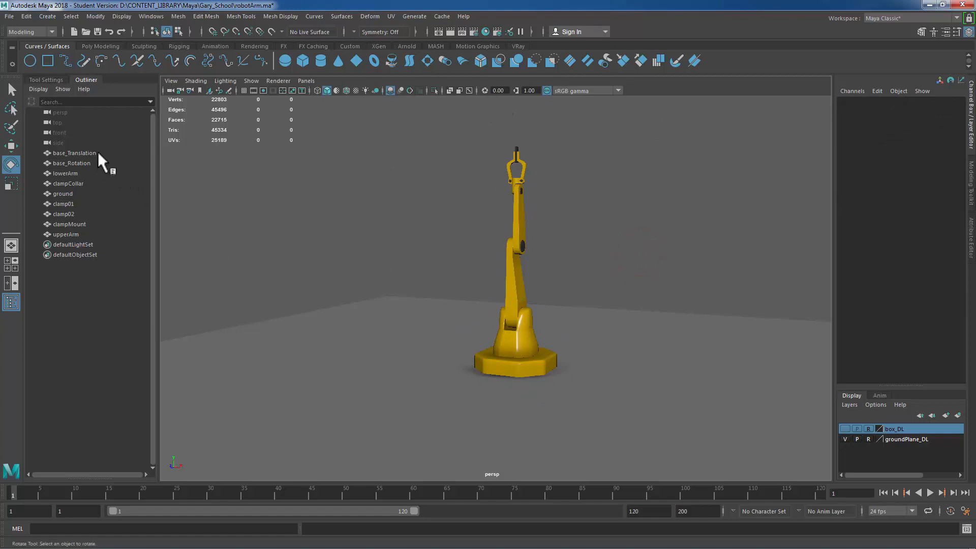
Step: Group all robot parts except the ground and name the group robot_G
left_click_drag(98, 152, 92, 235)
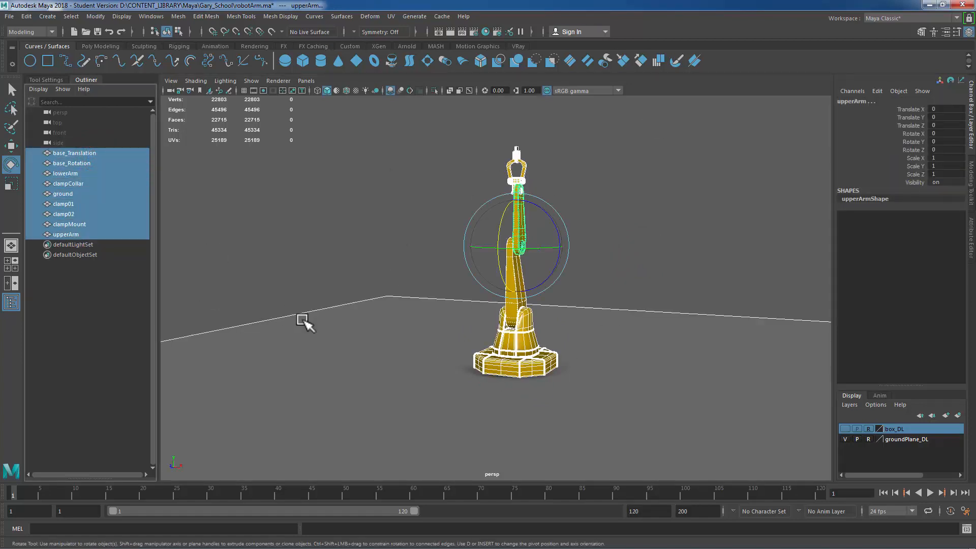
left_click(72, 193, "ctrl")
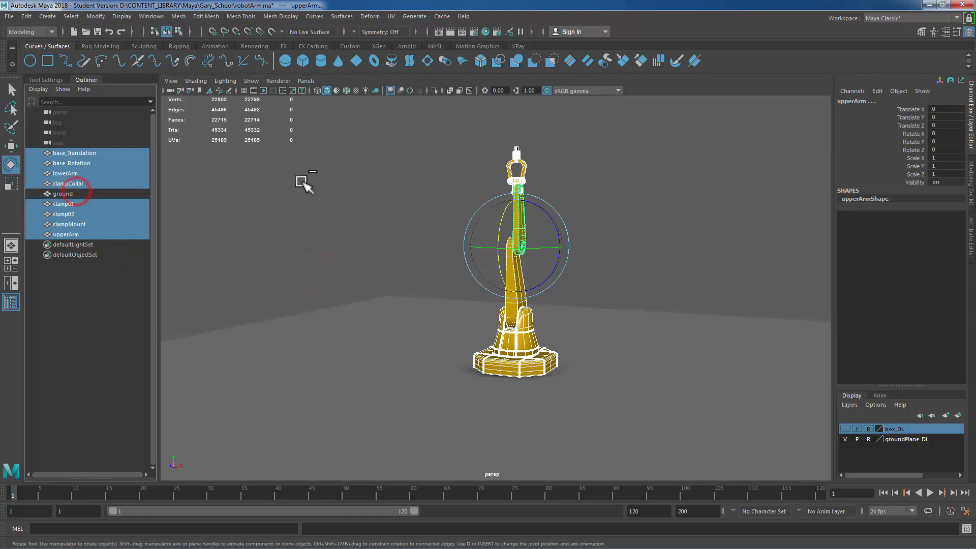
key("ctrl+g")
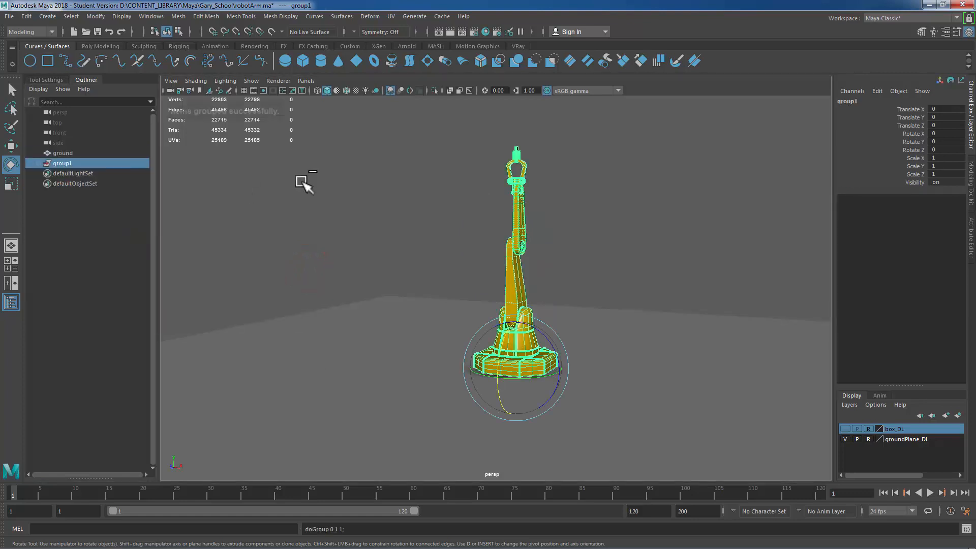
double_click(60, 163)
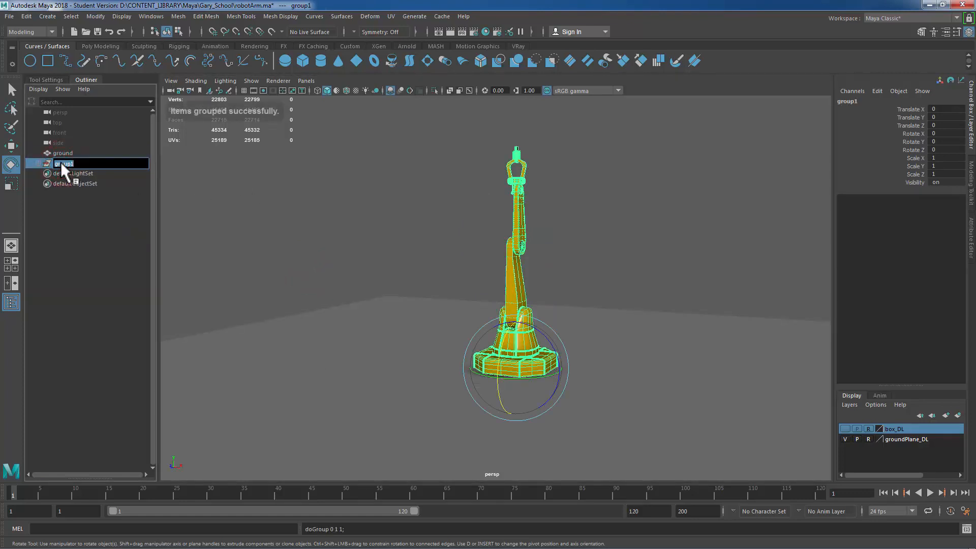
type("robot_G")
key("Return")
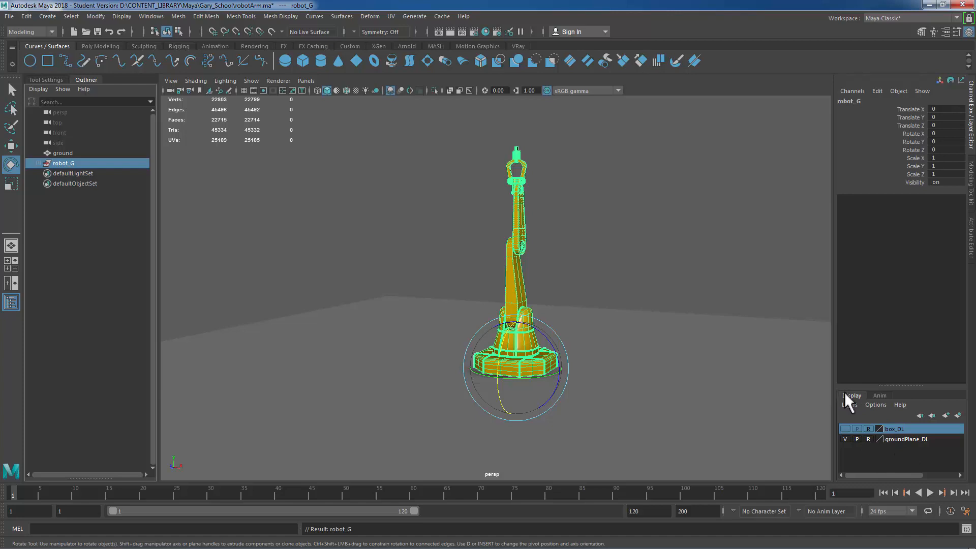
Step: Create a new display layer from the robot group and name it Robot_DL
left_click(958, 415)
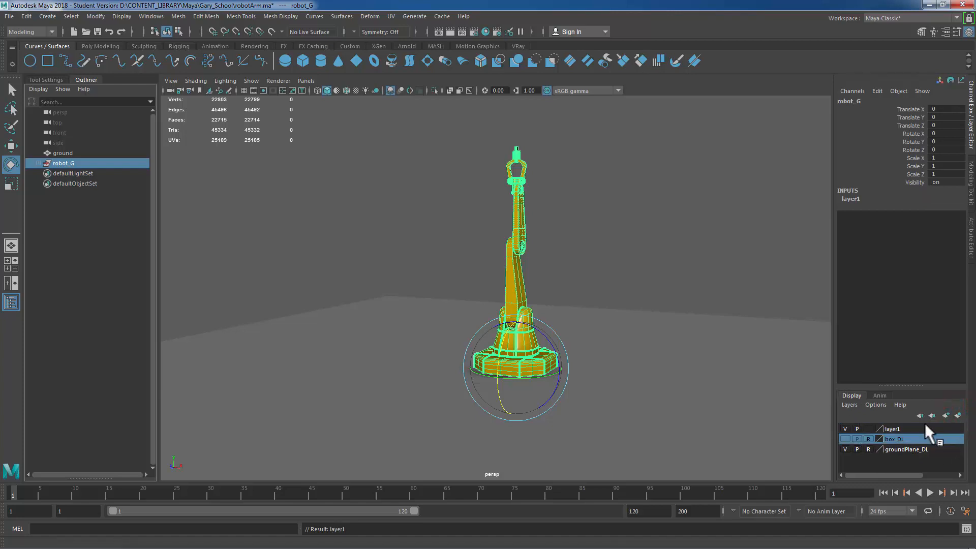
left_click(901, 428)
double_click(903, 429)
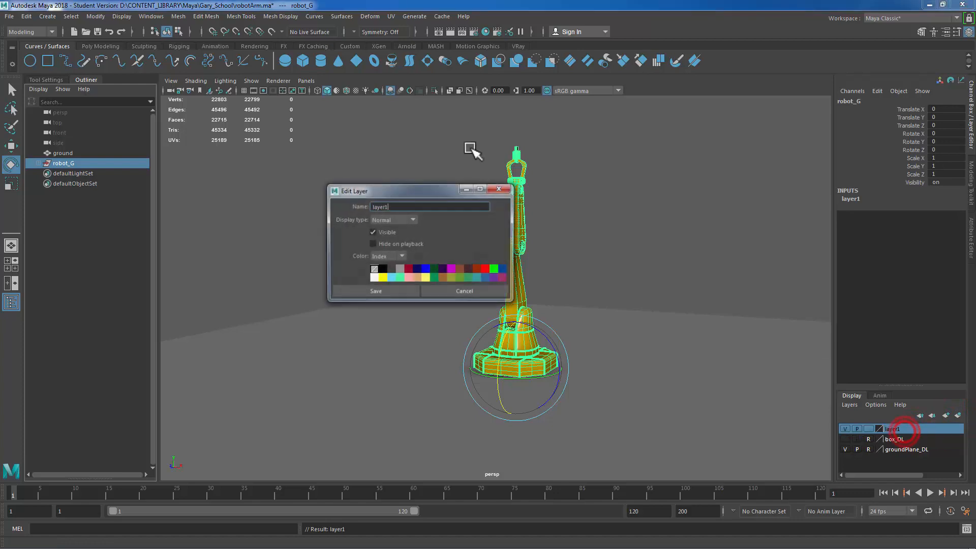
double_click(397, 206)
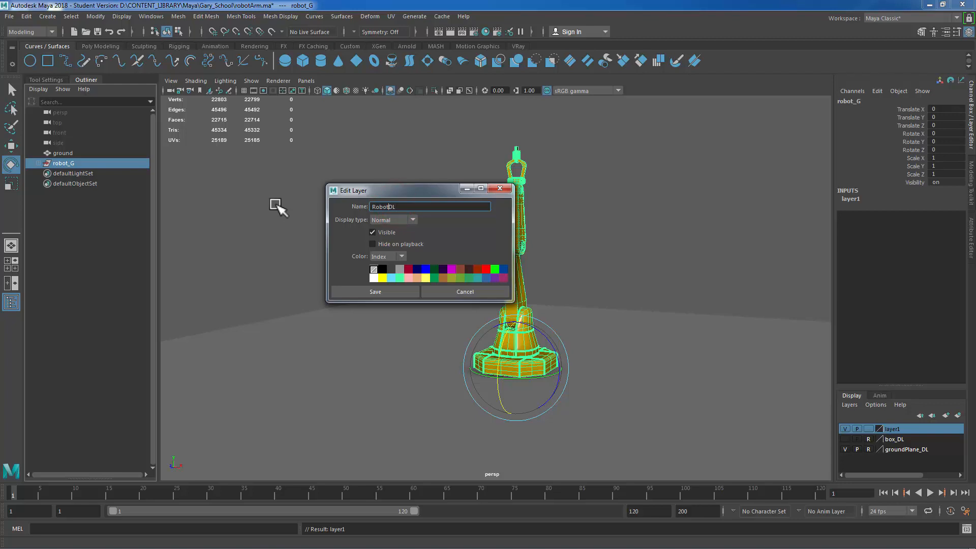
left_click(360, 291)
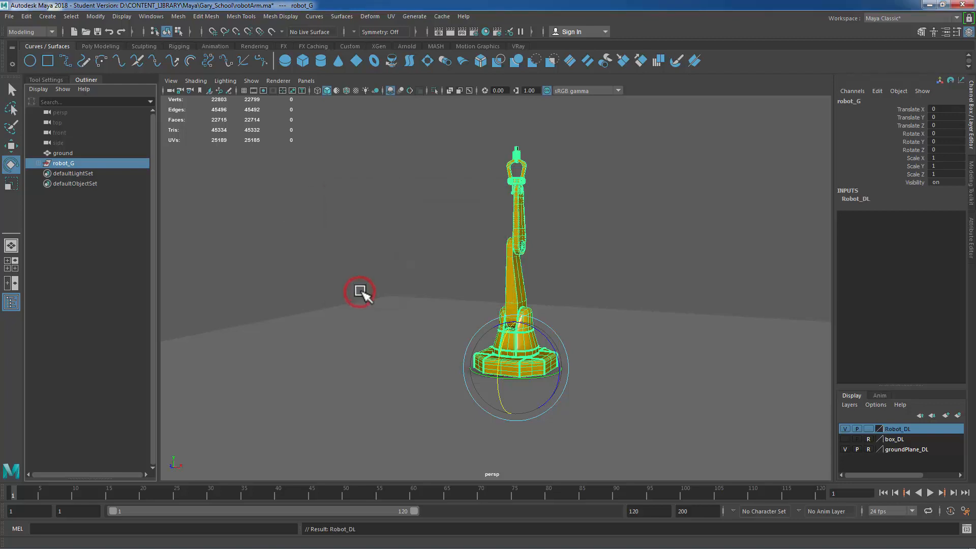
Step: Set the Robot_DL display layer to reference mode
left_click(844, 428)
left_click(844, 429)
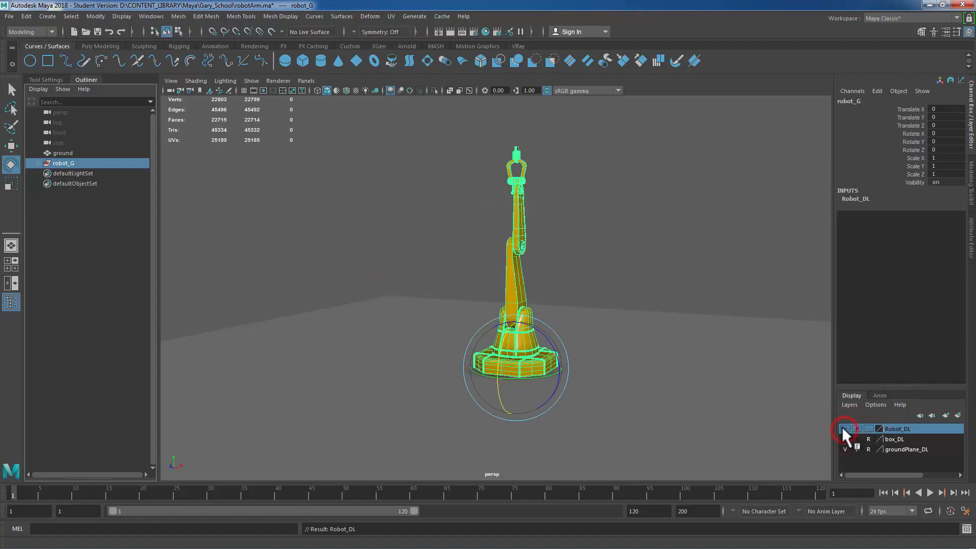
left_click(869, 429)
left_click(869, 429)
Step: Try selecting robot parts in the viewport
left_click(569, 192)
left_click(532, 224)
left_click(428, 162)
left_click(513, 248)
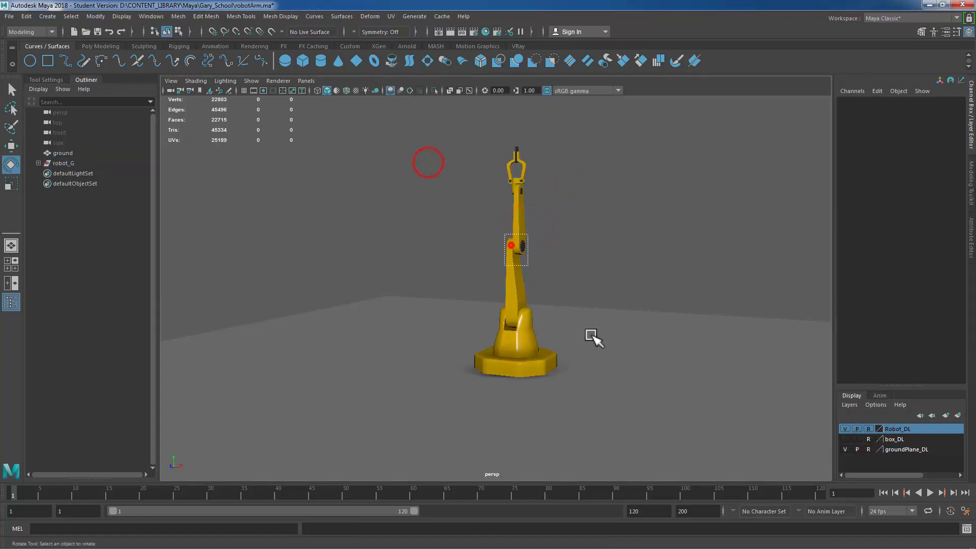
left_click(433, 217)
left_click_drag(421, 231, 590, 406)
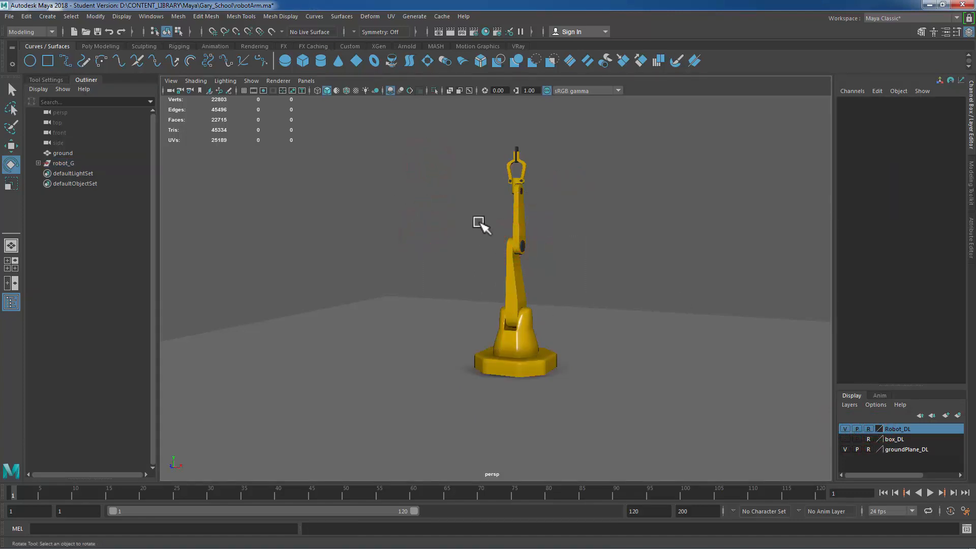
Step: Create a NURBS circle around the robot base and scale it uniformly to about 35.8
left_click_drag(412, 147, 634, 438)
left_click(31, 62)
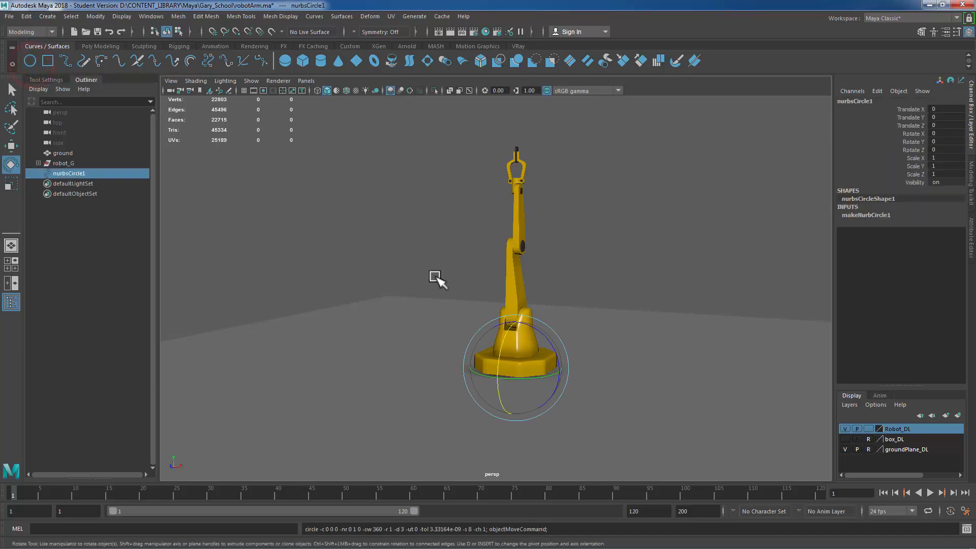
key("r")
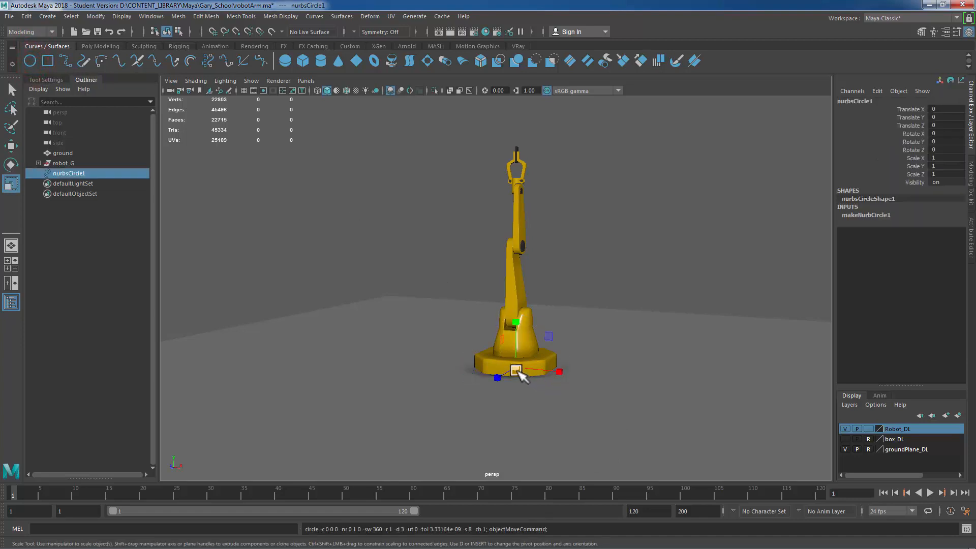
left_click_drag(516, 368, 654, 366)
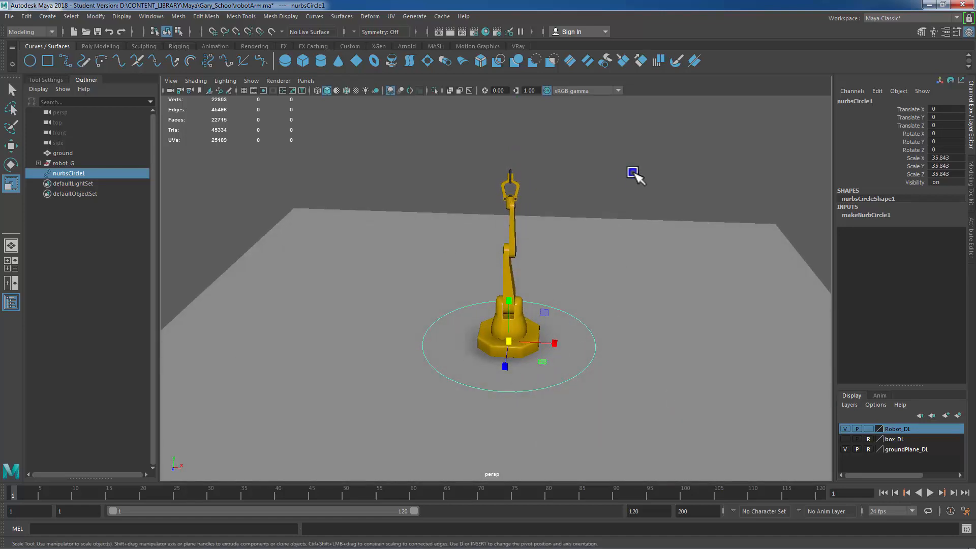
right_click_drag(634, 174, 630, 144)
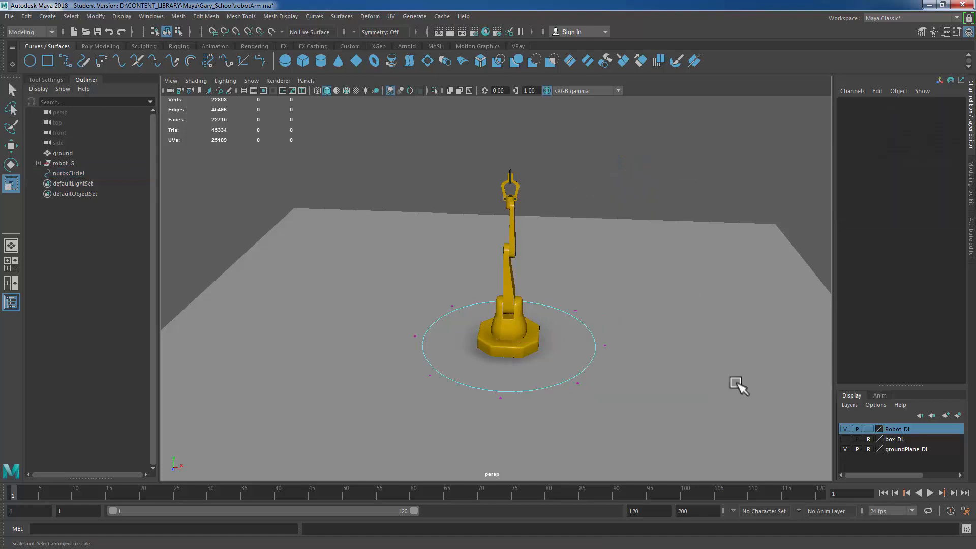
Step: Select alternating control vertices of the circle and scale them inward to reshape it into a four-pointed star outline
left_click(454, 306)
left_click(430, 376, "shift")
left_click(578, 383, "shift")
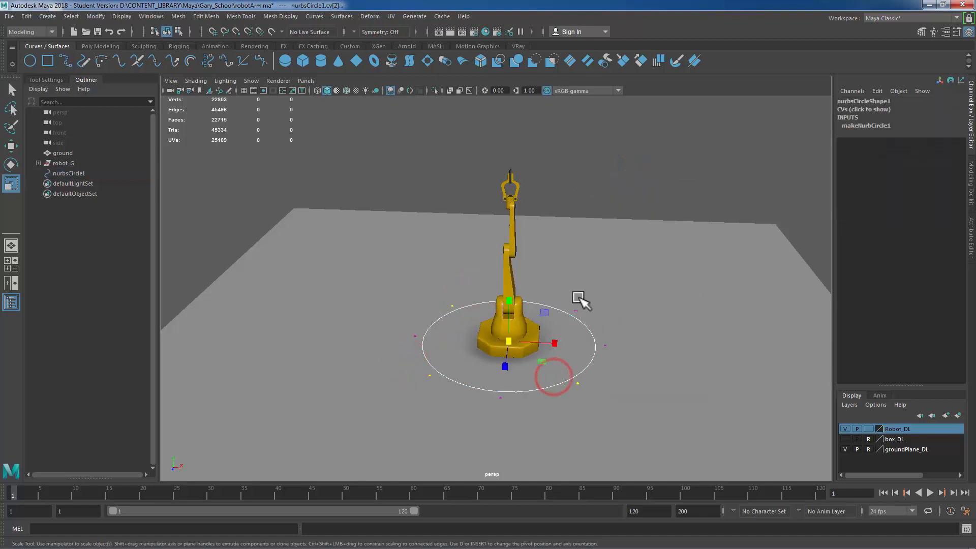
left_click_drag(585, 289, 555, 331, "shift")
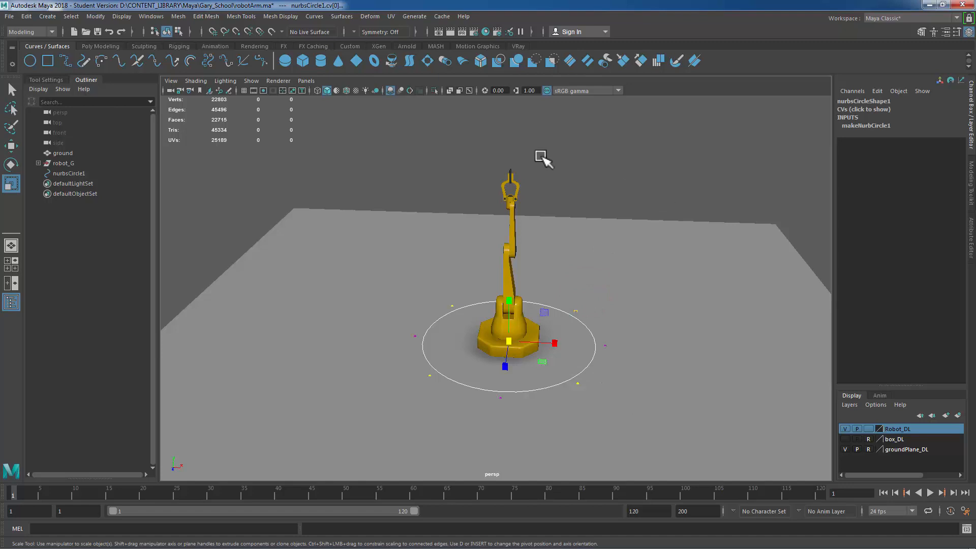
right_click(589, 182)
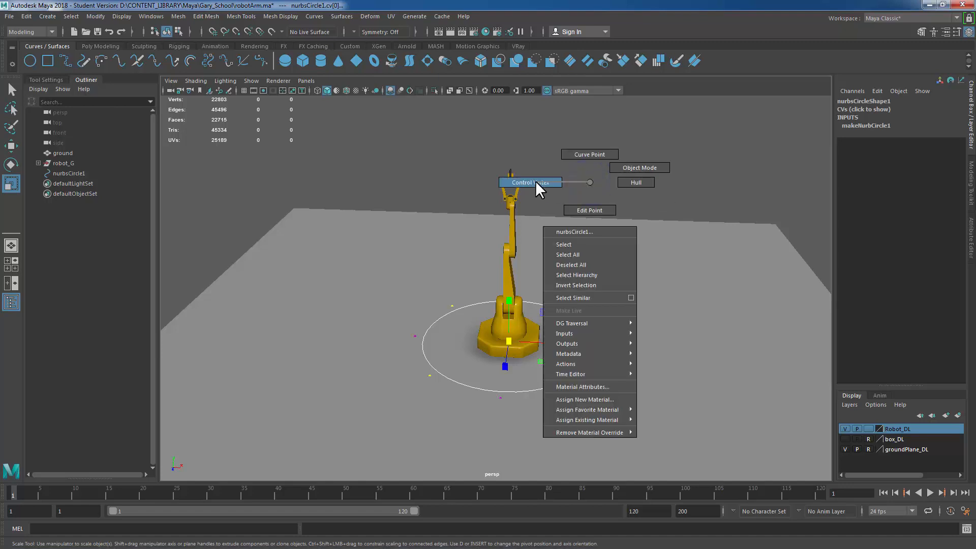
right_click_drag(535, 181, 535, 181)
left_click_drag(505, 348, 449, 360)
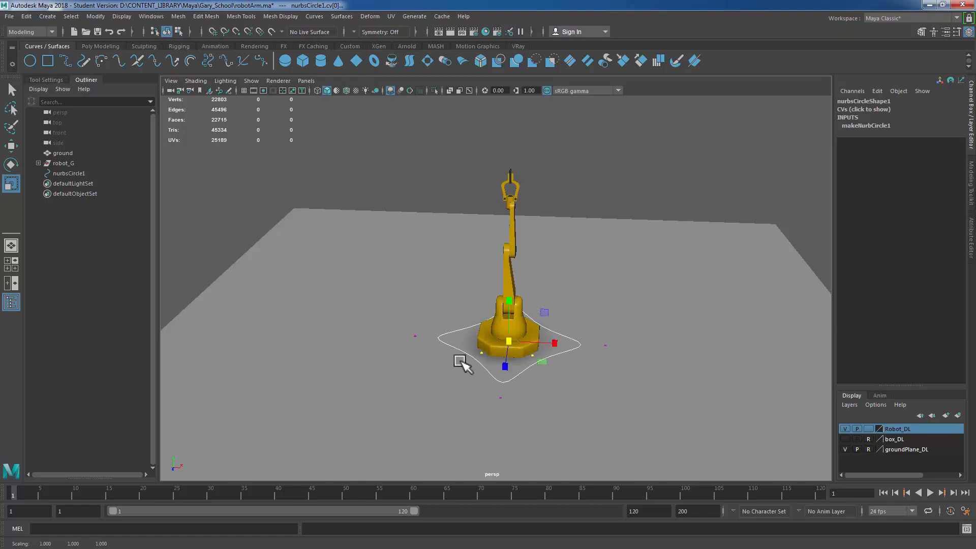
right_click_drag(552, 178, 584, 158)
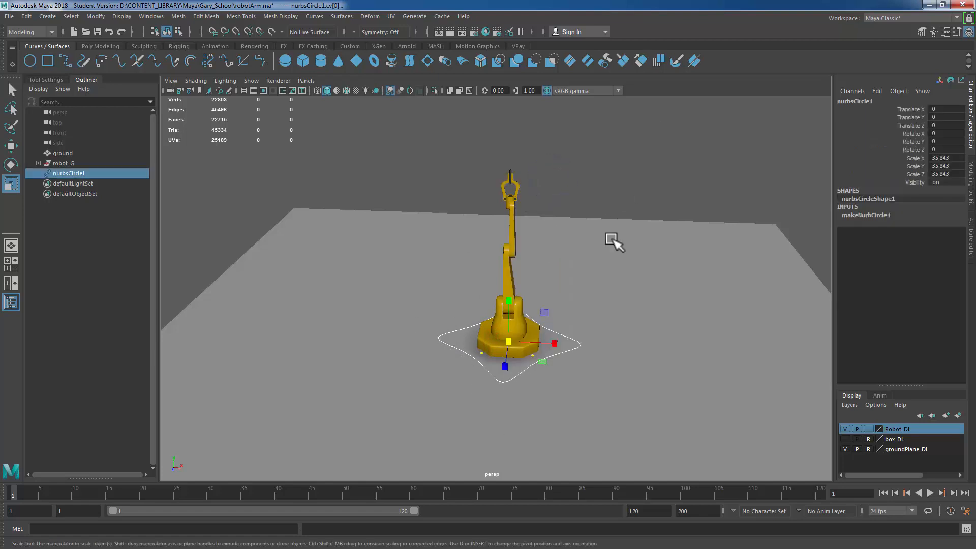
Step: Try moving the star-shaped circle upward, then undo the move
right_click_drag(571, 271, 724, 259, "alt")
left_click_drag(731, 268, 619, 249, "alt")
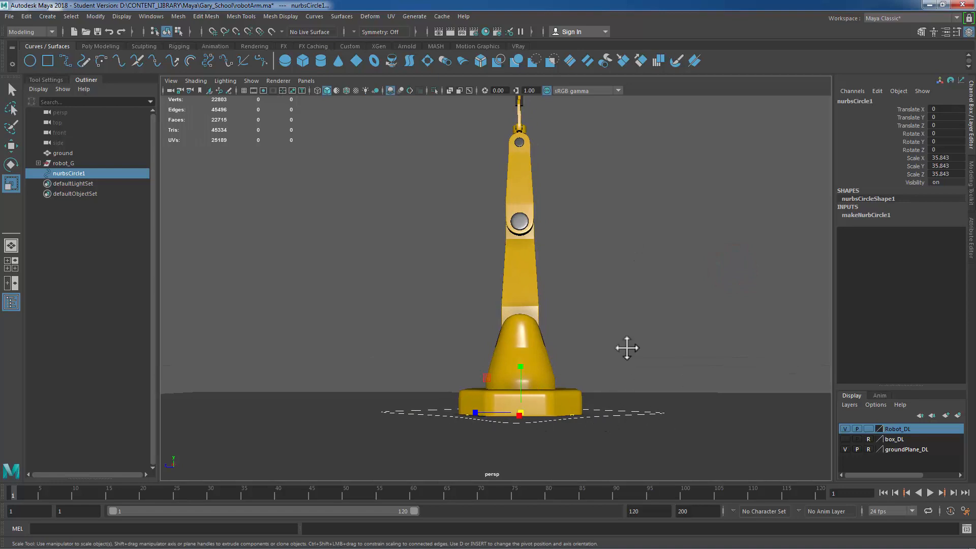
mouse_move(626, 349)
left_mouse_down("alt")
mouse_move(620, 305)
mouse_move(649, 342)
mouse_move(636, 351)
left_mouse_up("alt")
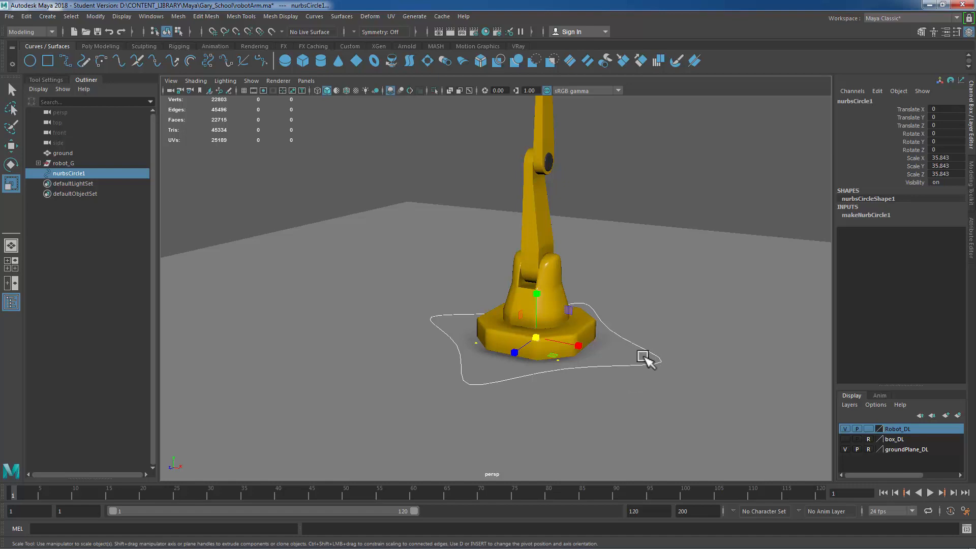
left_click_drag(668, 340, 680, 331, "alt")
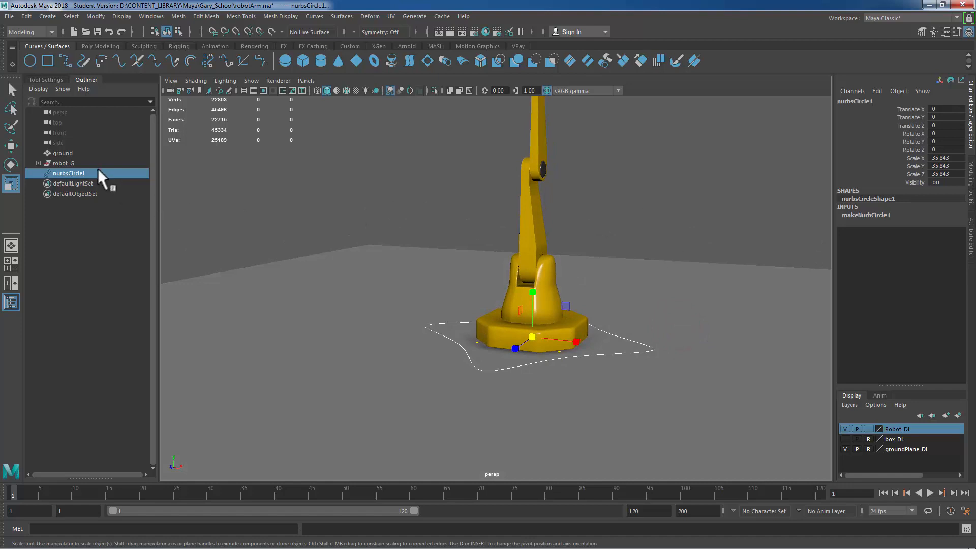
key("w")
left_click_drag(532, 294, 532, 272)
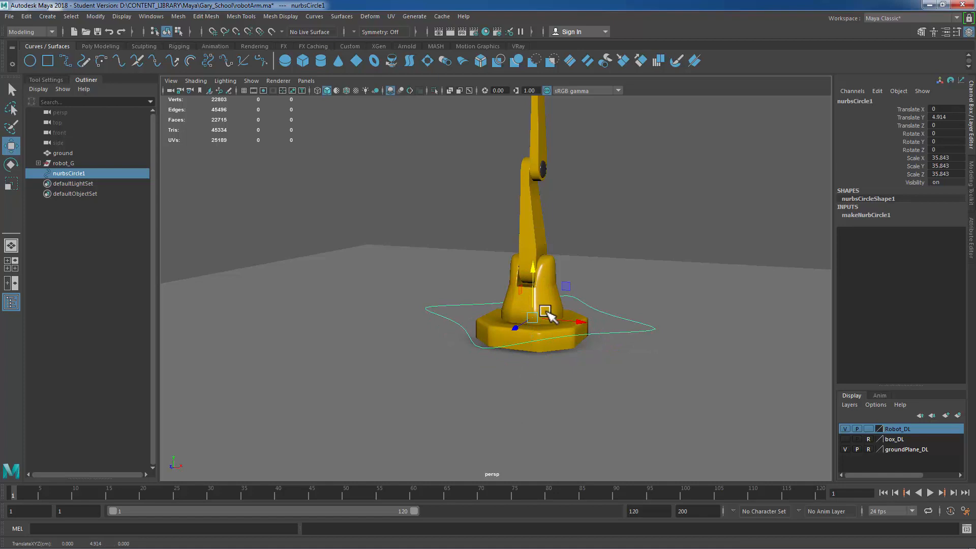
key("ctrl+z")
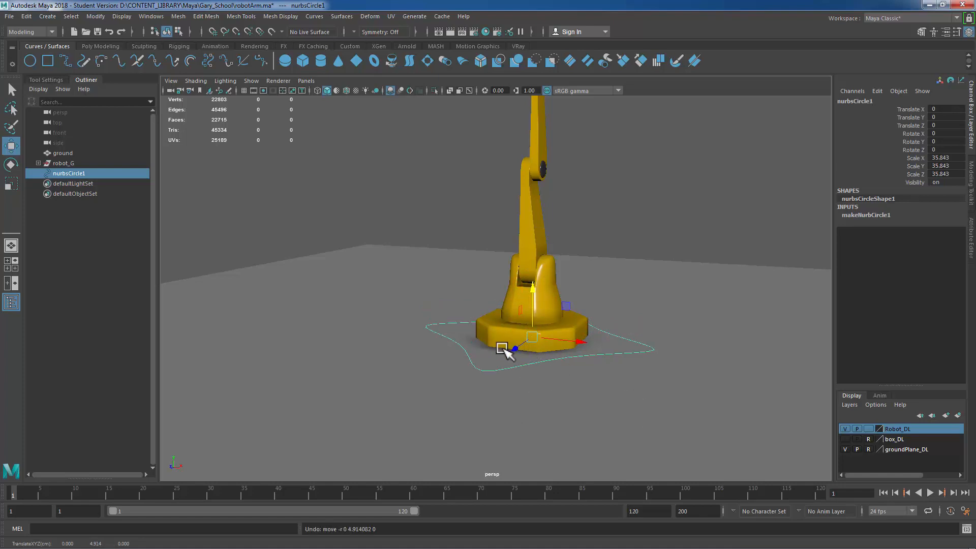
Step: Select the shape's control vertices and raise them slightly above the floor around the base
right_click_drag(635, 202, 599, 198)
left_click_drag(737, 224, 345, 425)
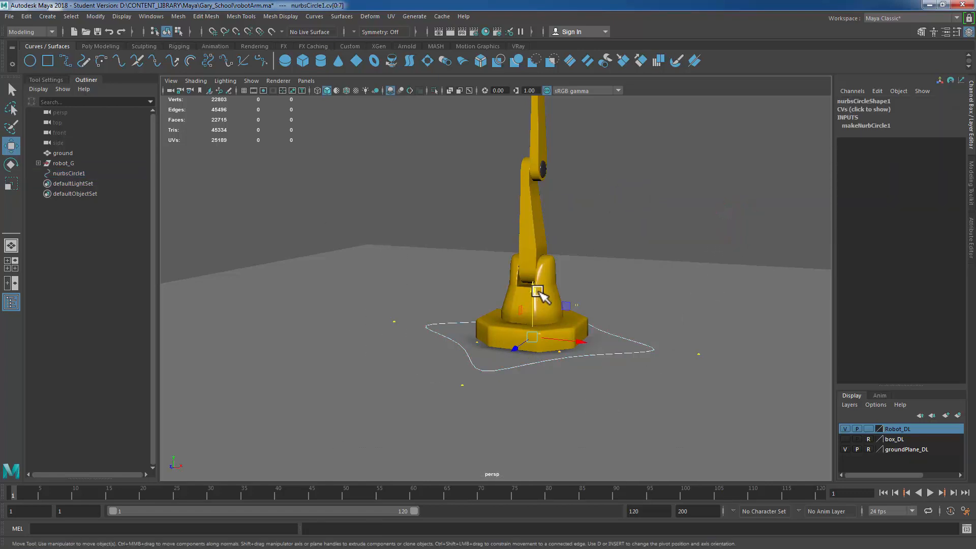
left_click_drag(532, 291, 533, 283)
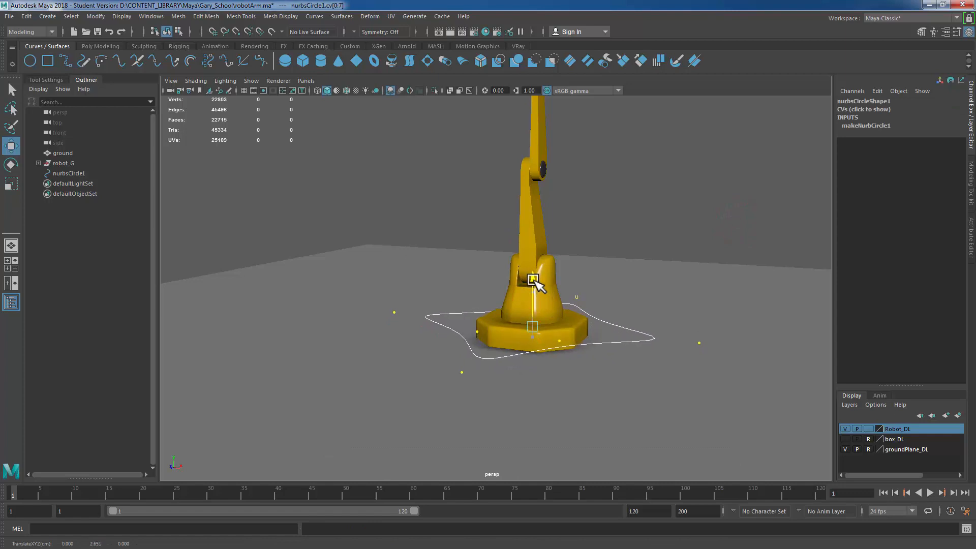
right_click_drag(644, 205, 694, 204)
left_click_drag(767, 377, 723, 369, "alt")
left_click(686, 204)
right_click_drag(722, 329, 607, 306, "alt")
left_click_drag(606, 306, 656, 316, "alt")
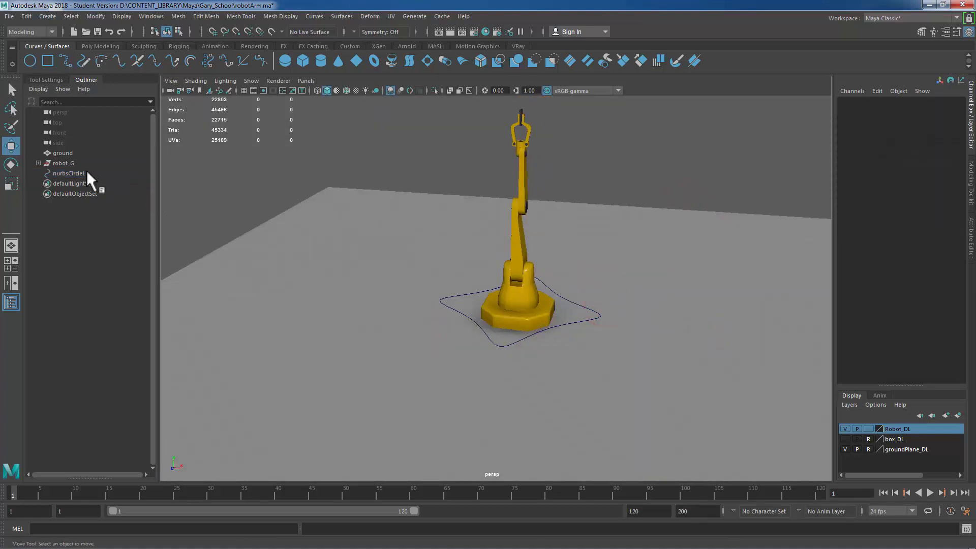
Step: Freeze the transformations of the star-shaped circle
left_click(71, 173)
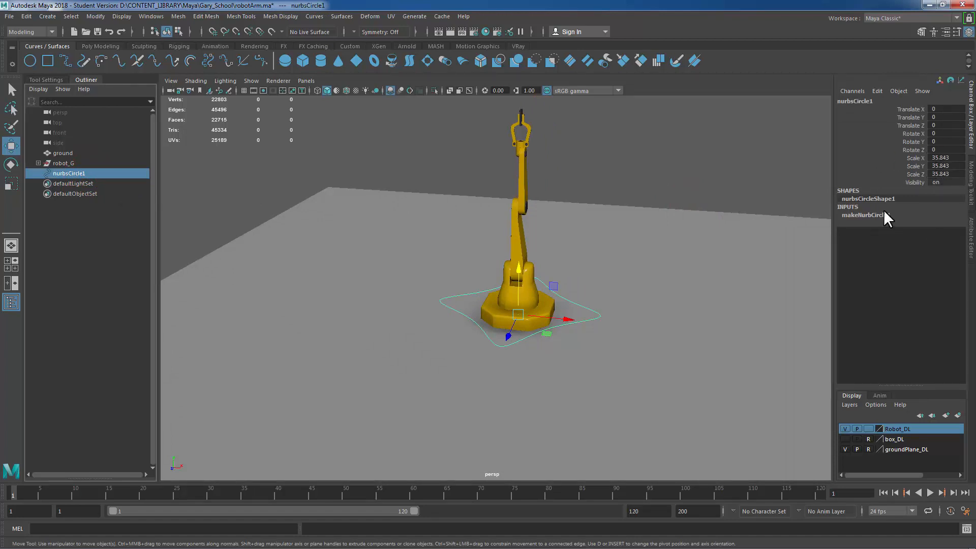
left_click(96, 15)
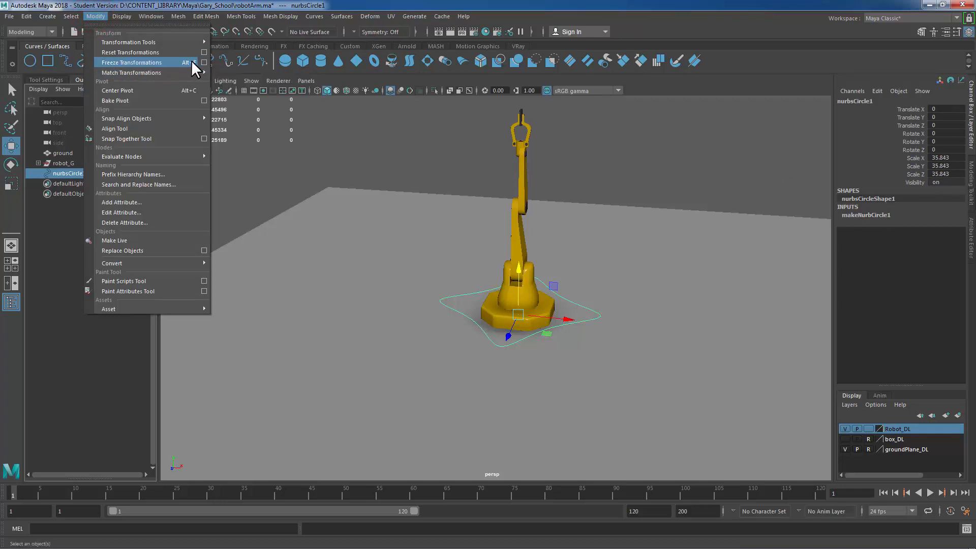
mouse_move(160, 11)
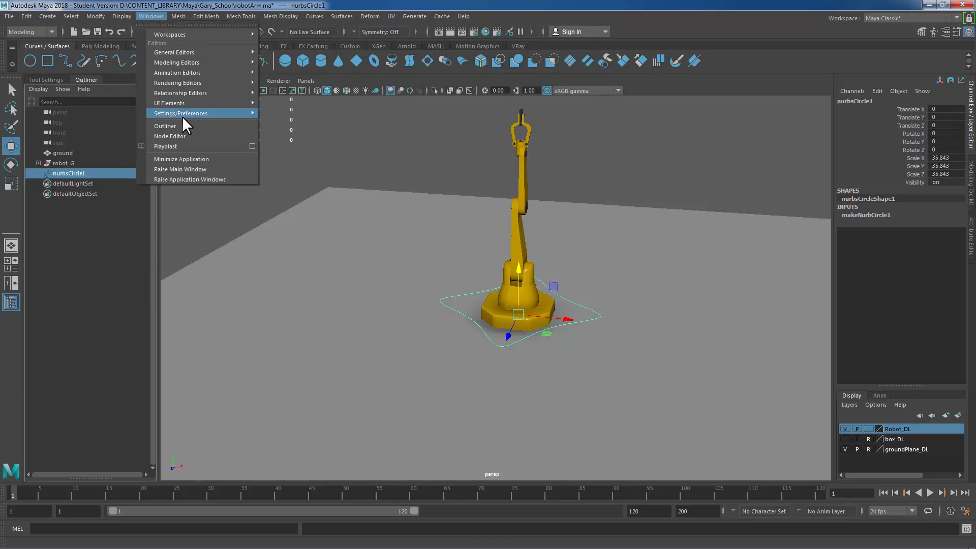
mouse_move(182, 115)
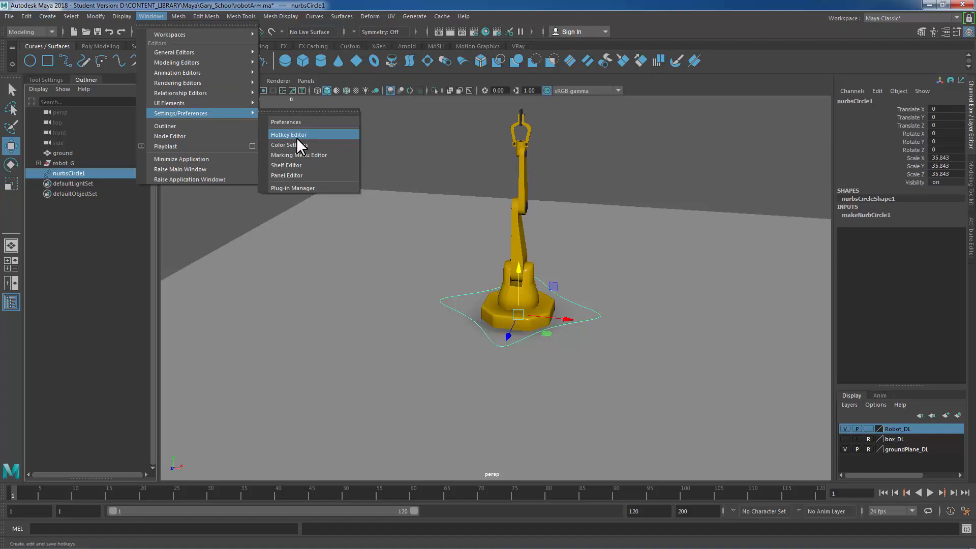
left_click(97, 16)
left_click(96, 16)
left_click(118, 61)
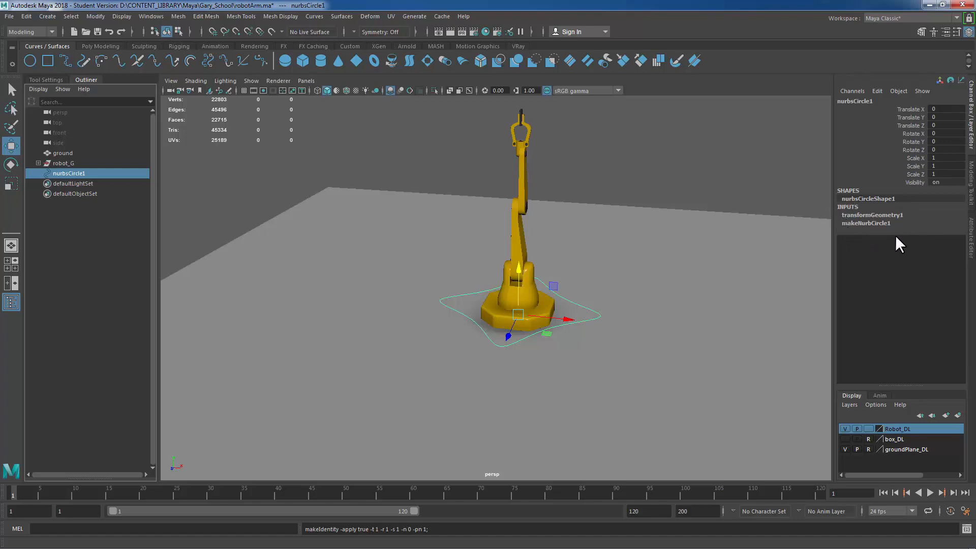
Step: Delete the construction history of the star-shaped circle
left_click(26, 17)
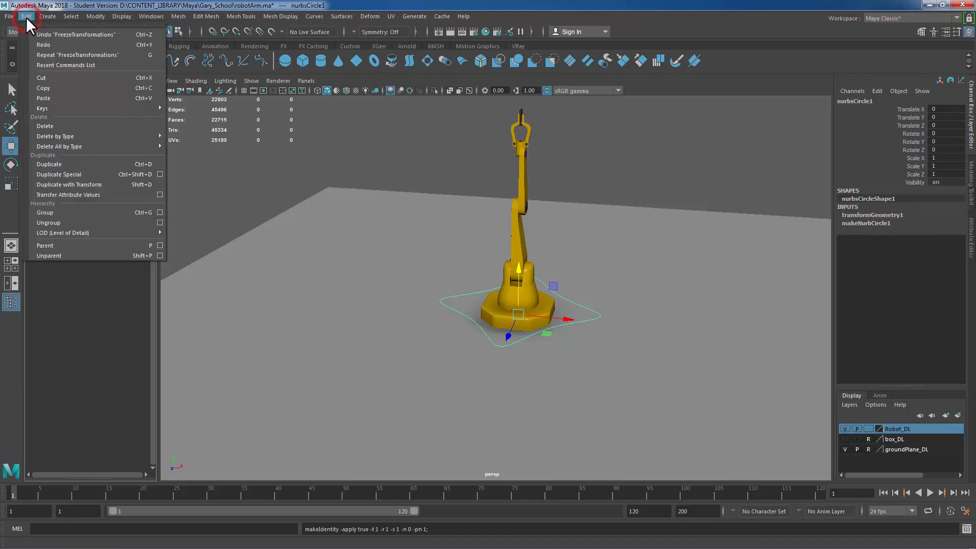
mouse_move(53, 135)
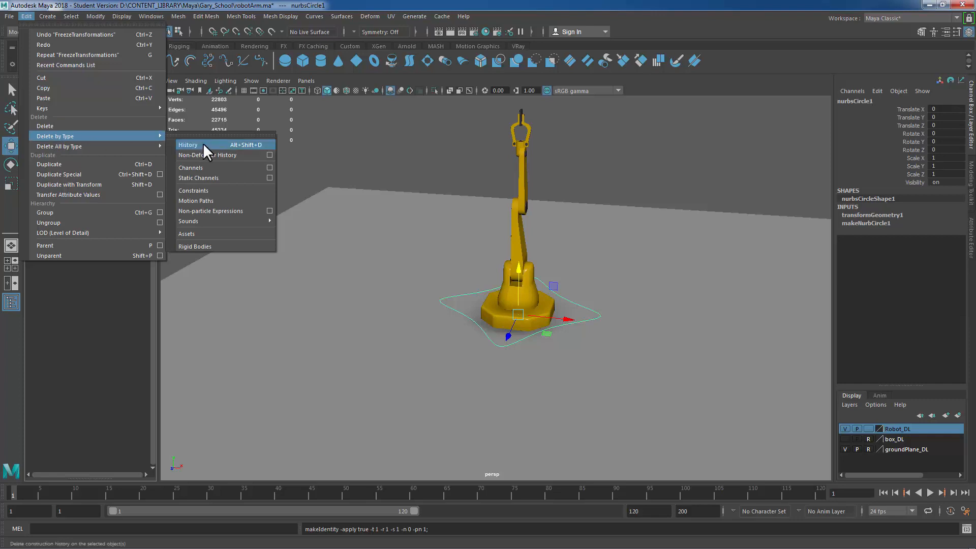
left_click(253, 146)
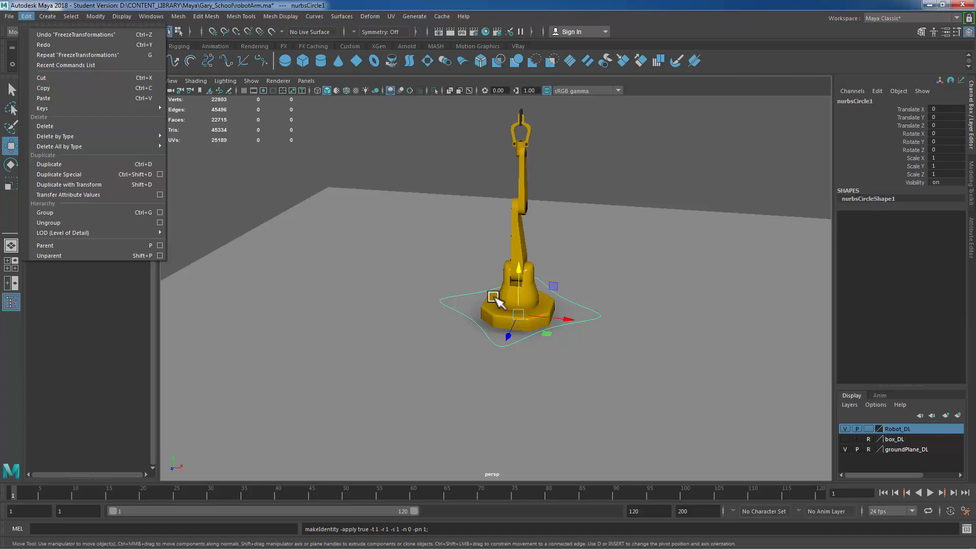
left_click(261, 174)
Step: Rename the star-shaped circle as baseTranslate_Handle
left_click(81, 173)
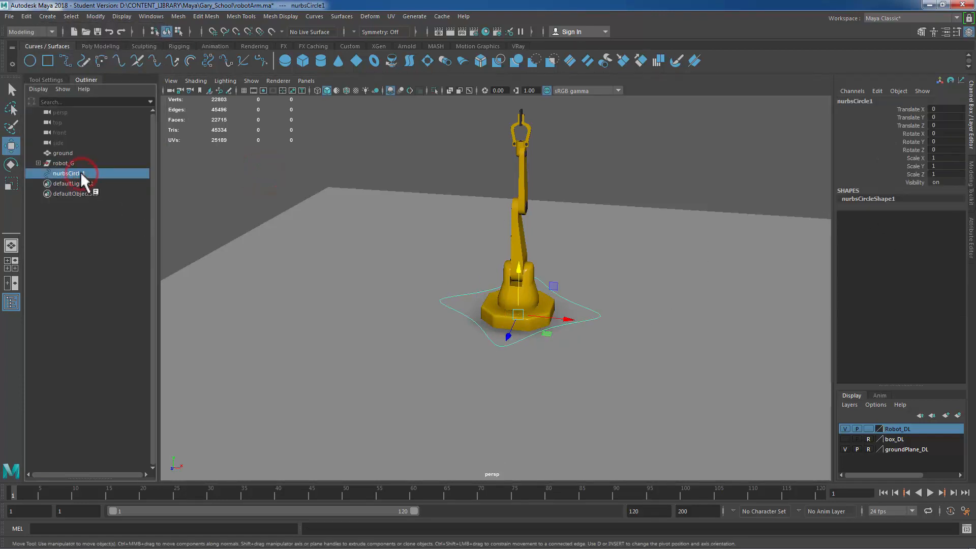
double_click(81, 173)
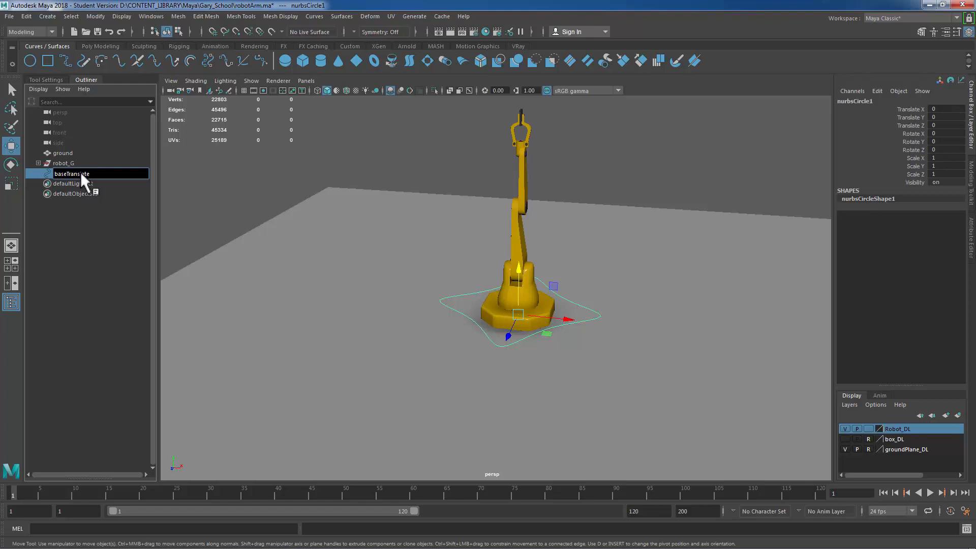
type("baseTranslate_Handle")
key("Return")
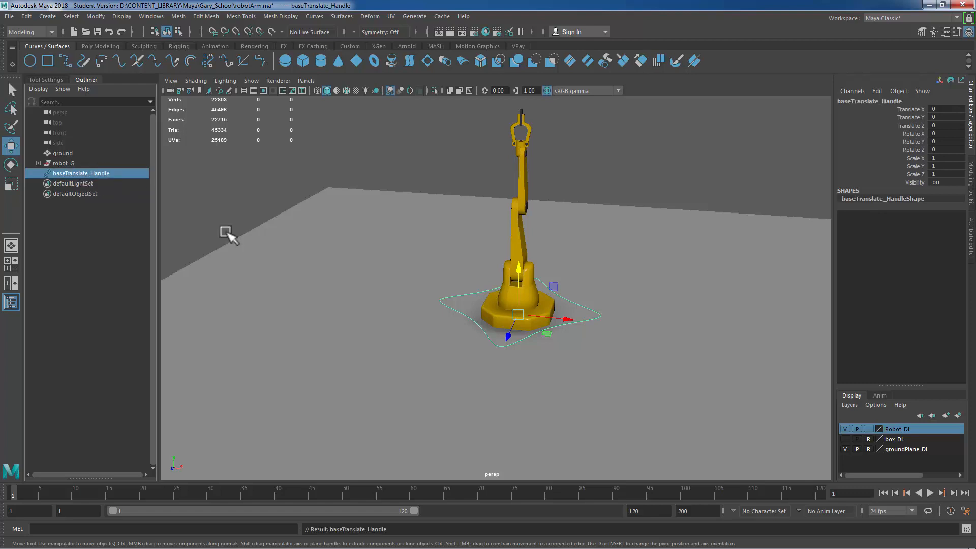
Step: Create a second NURBS circle and move it up to about 7.2 units
left_click(577, 170)
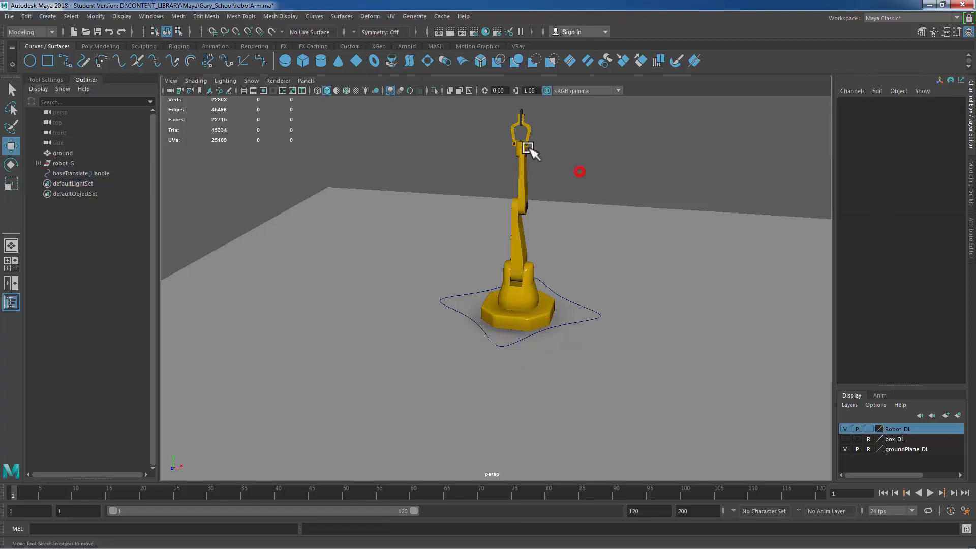
left_click(25, 61)
right_click_drag(333, 284, 562, 324, "alt")
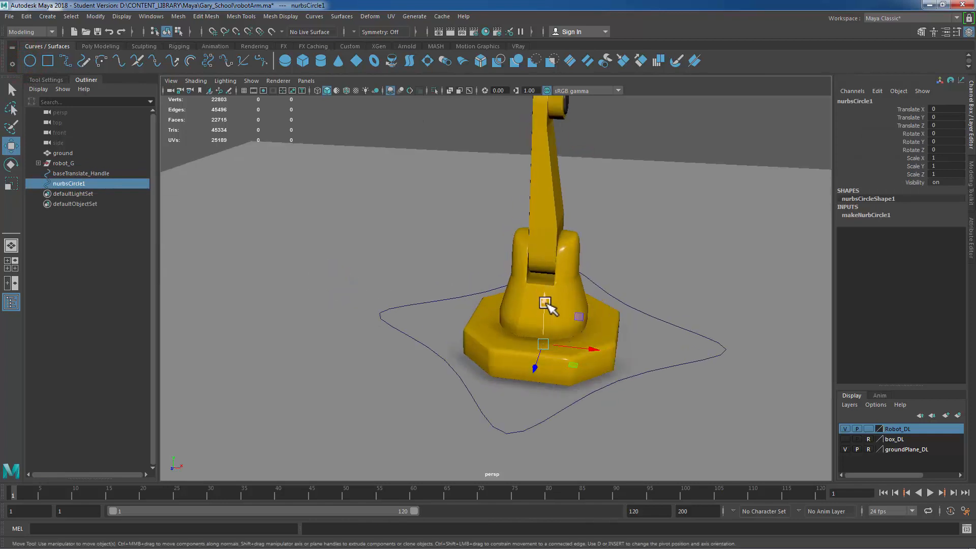
left_click_drag(546, 299, 554, 250)
Step: Isolate the base rotation part in side view and move the second circle to translate Y 5 at its bottom edge
key("space")
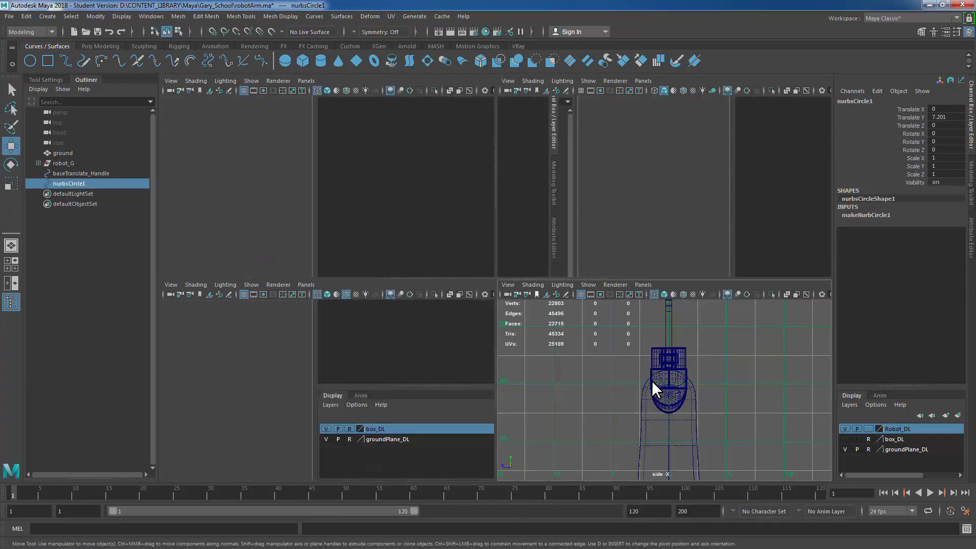
key("space")
key("f")
right_click_drag(652, 380, 598, 327, "alt")
left_click_drag(626, 248, 401, 300)
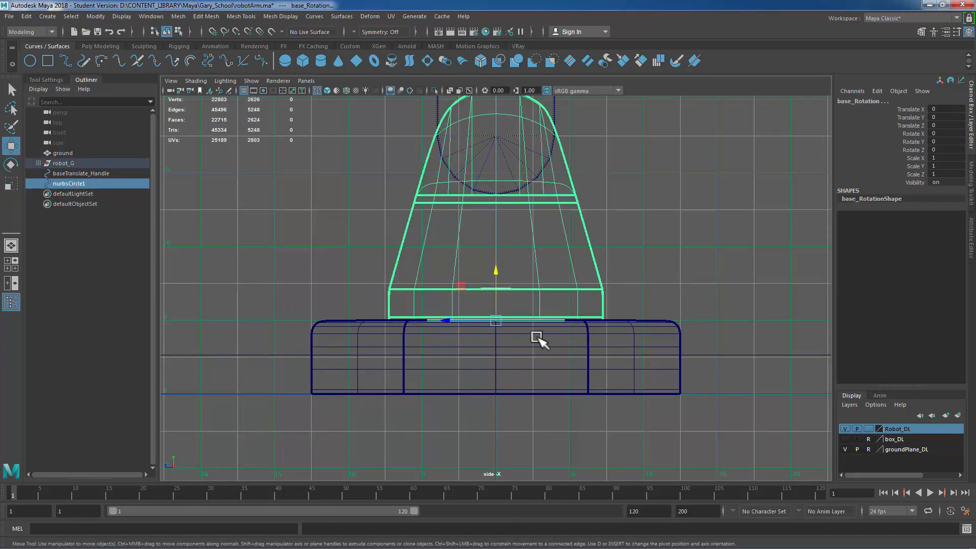
key("ctrl+1")
left_click(74, 183)
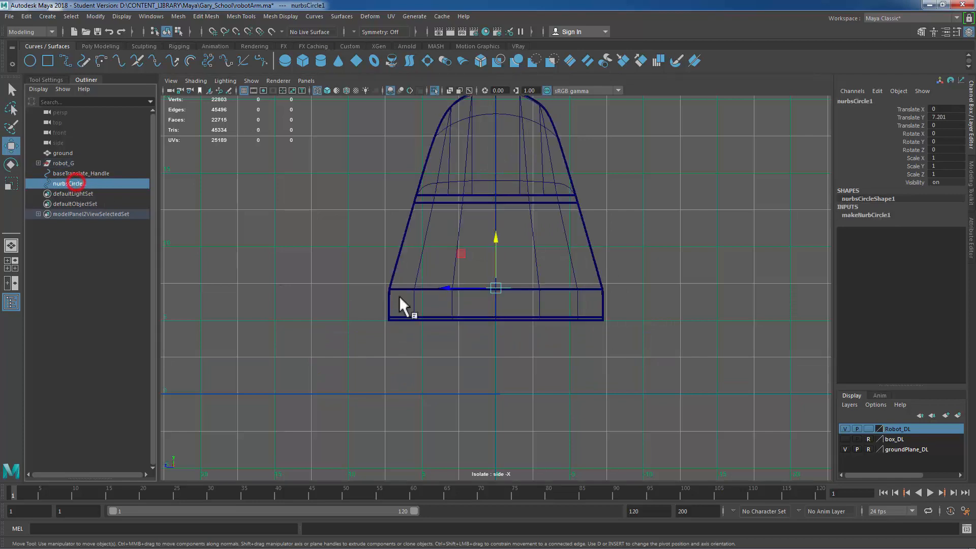
left_click_drag(501, 243, 505, 315)
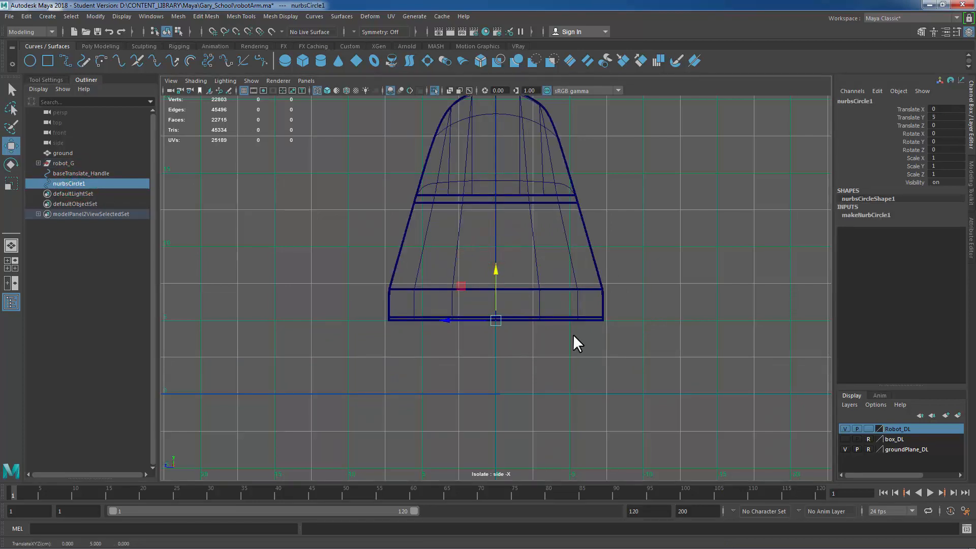
key("space")
key("space")
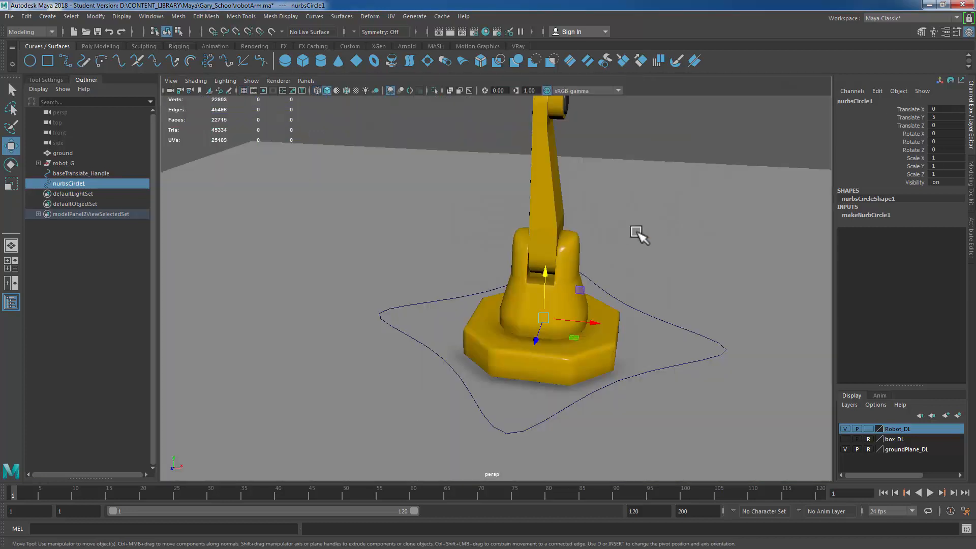
Step: Scale the second NURBS circle uniformly to about 13.6
key("r")
left_click_drag(545, 320, 632, 314)
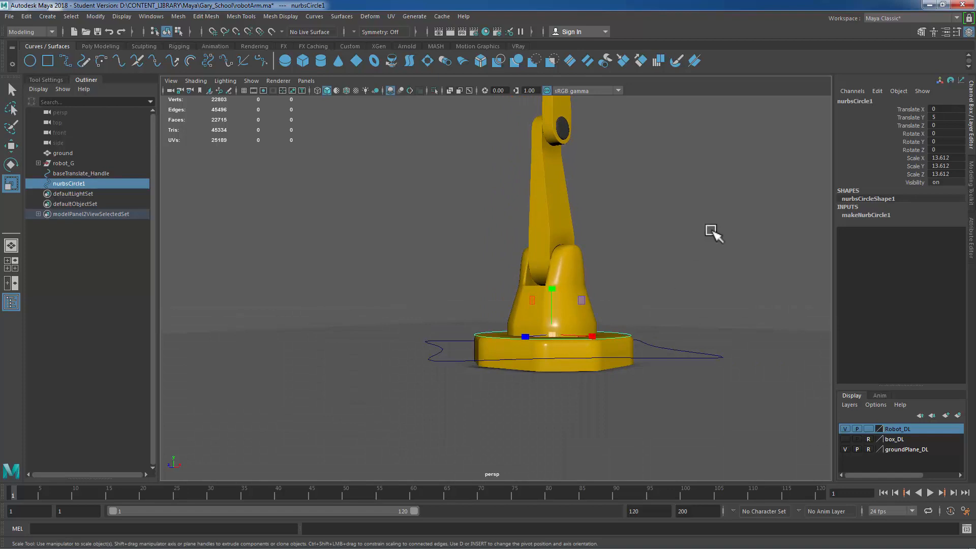
right_click_drag(711, 211, 643, 215)
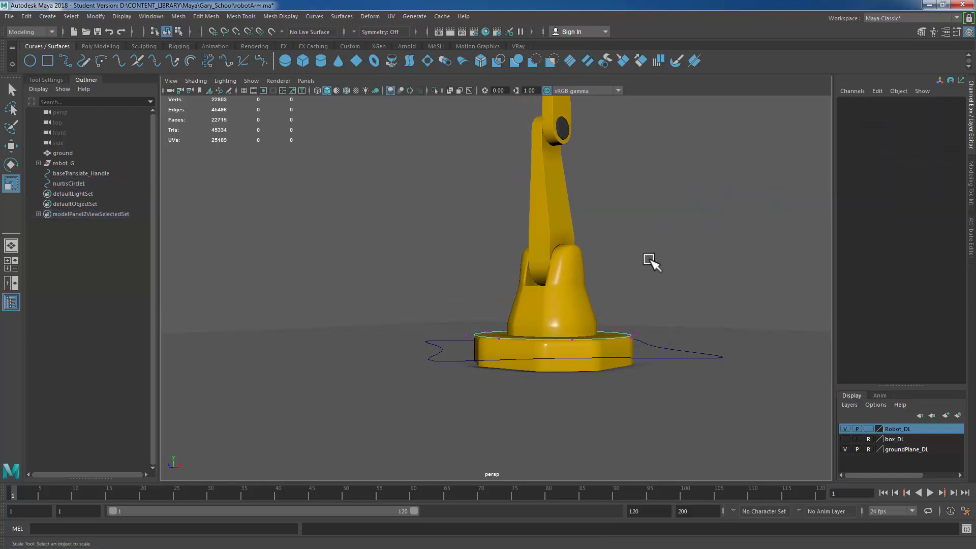
Step: Select all control vertices of the second circle and move them up to the base rotation part
left_click_drag(422, 263, 671, 397)
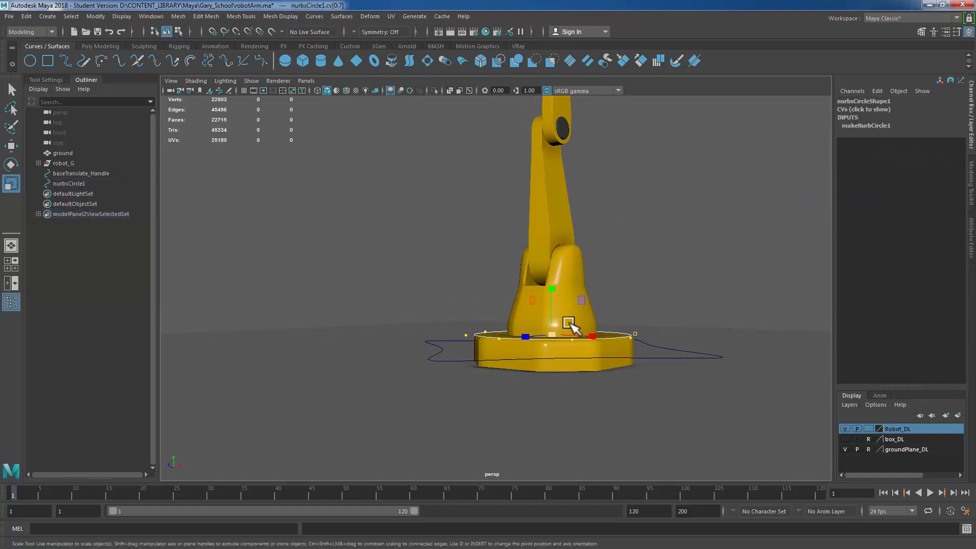
key("w")
left_click_drag(553, 289, 557, 258)
right_click_drag(618, 221, 671, 185)
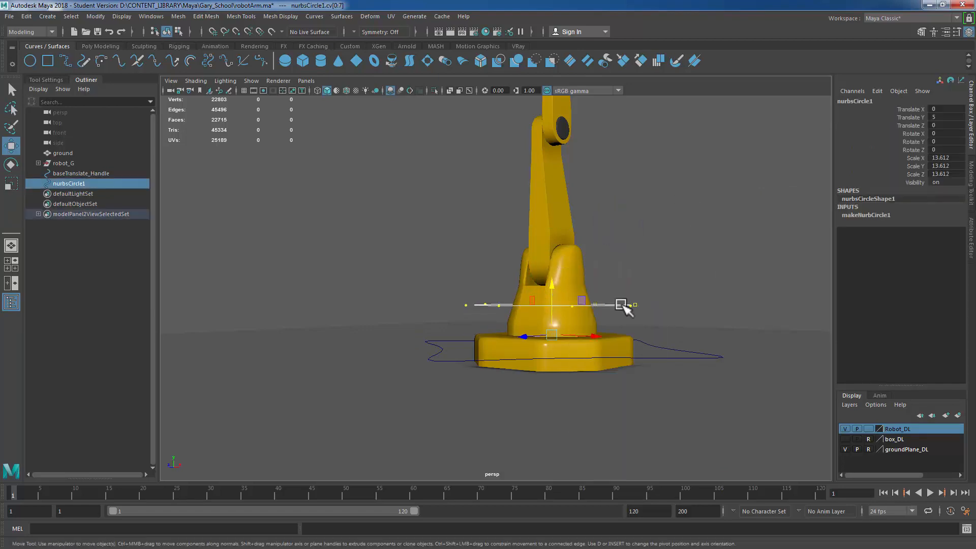
left_click(362, 227)
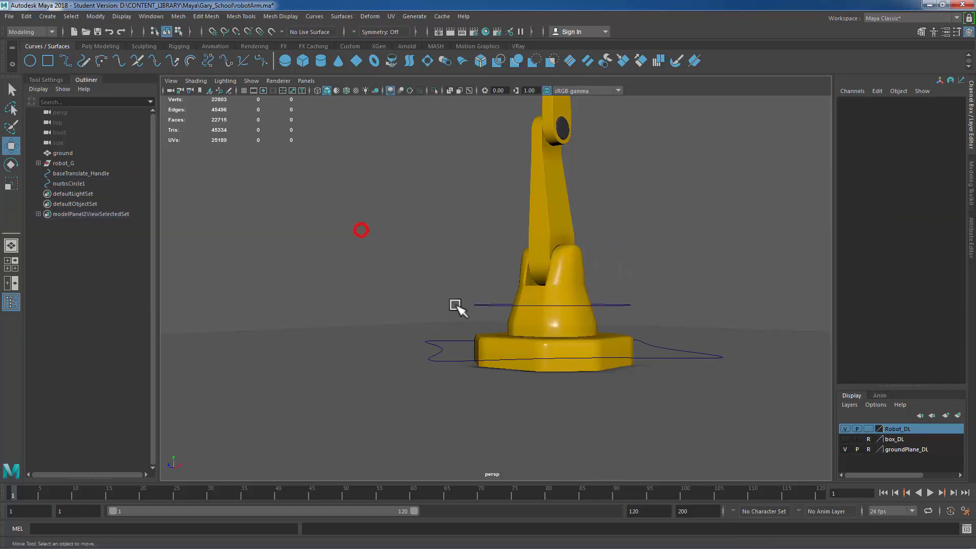
Step: Freeze transformations on the second circle and delete its construction history
left_click(479, 291)
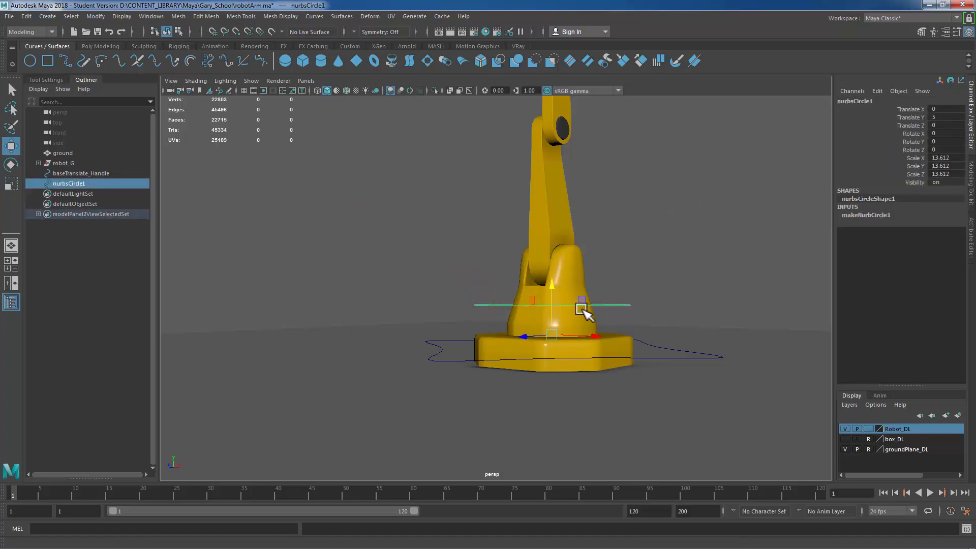
key("g")
key("alt+shift+d")
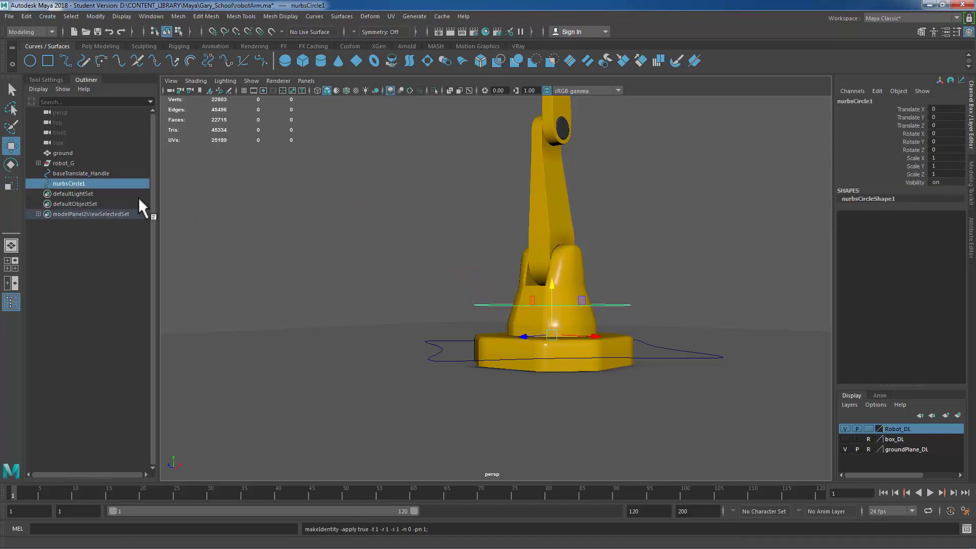
Step: Rename the second circle as baseRotation_Handle
double_click(84, 184)
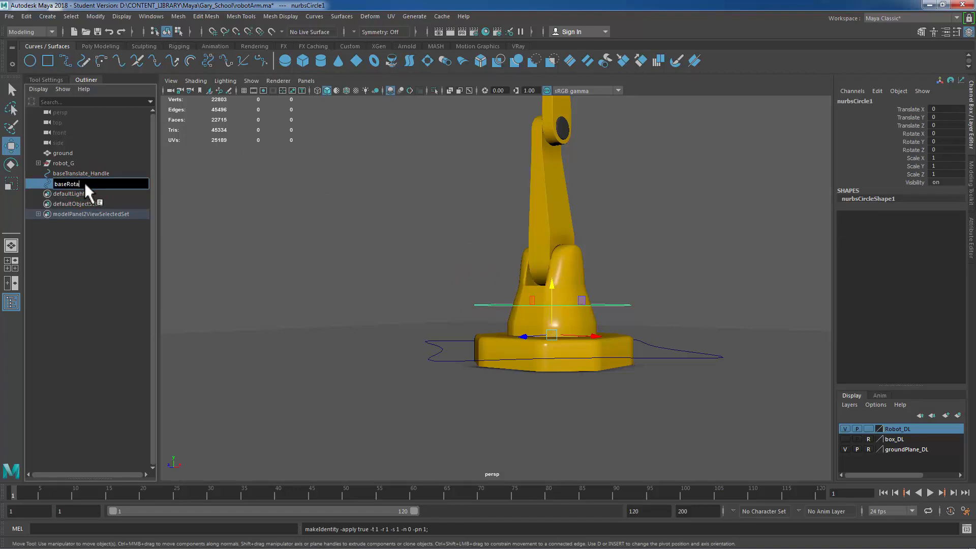
type("baseRotation_Handle")
key("Return")
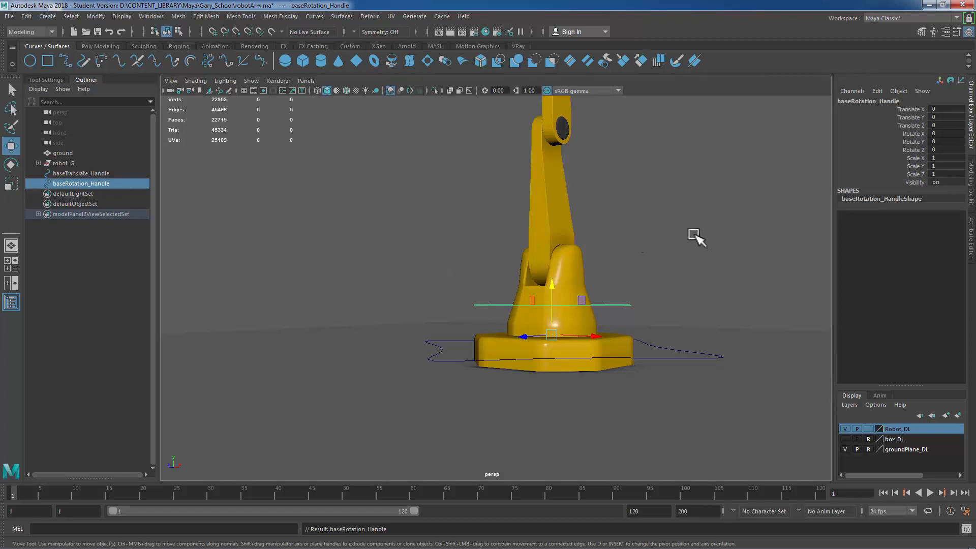
Step: Create a third NURBS circle for the lower arm
left_click_drag(691, 235, 647, 299, "alt")
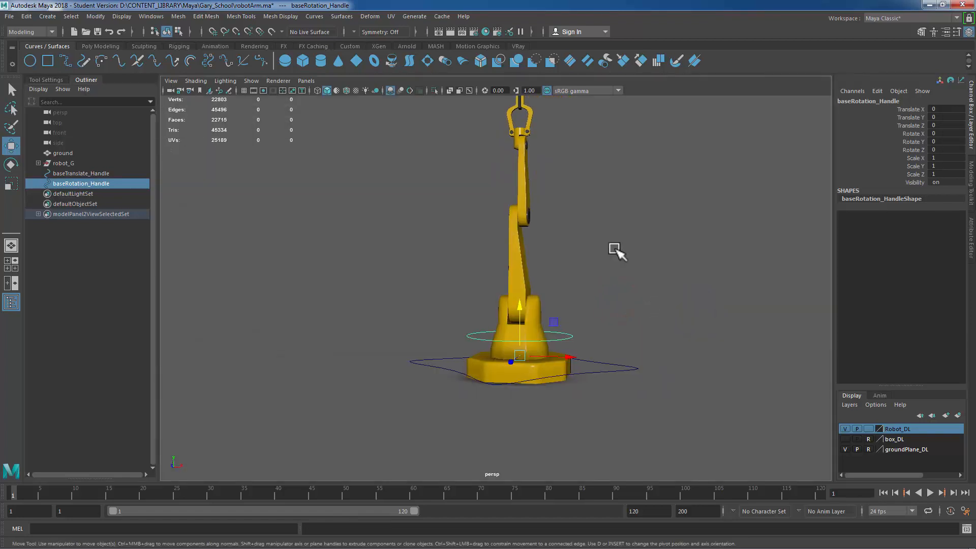
left_click_drag(604, 249, 478, 262)
left_click_drag(560, 170, 402, 176)
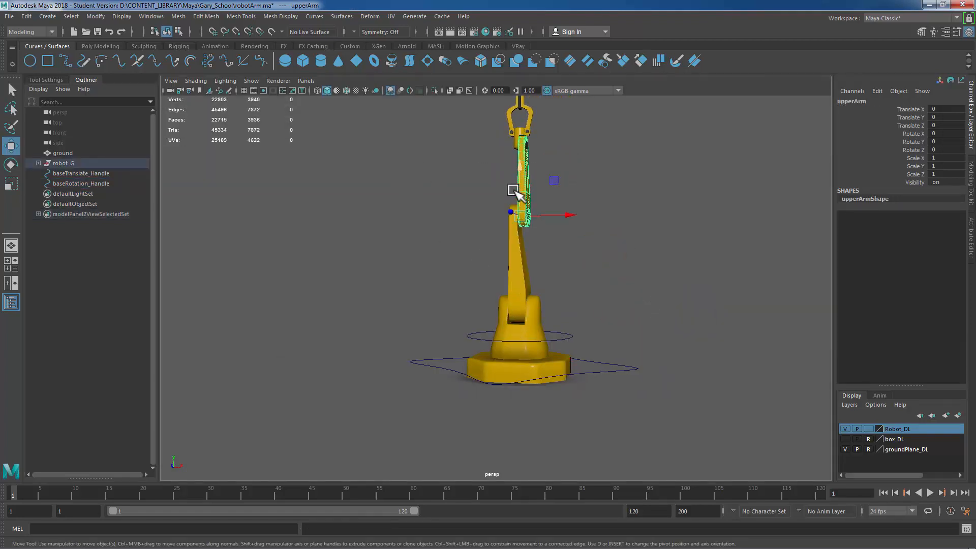
left_click_drag(551, 287, 375, 269)
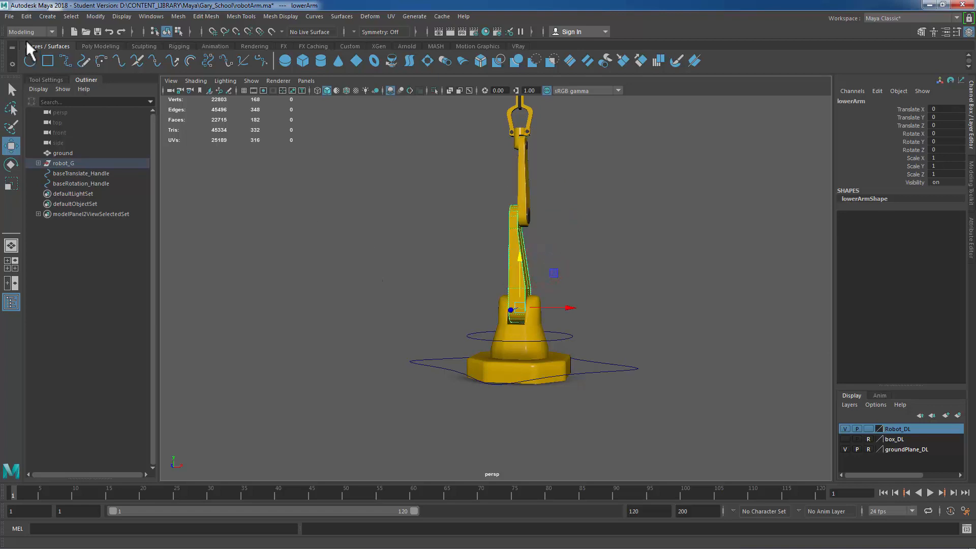
left_click(29, 61)
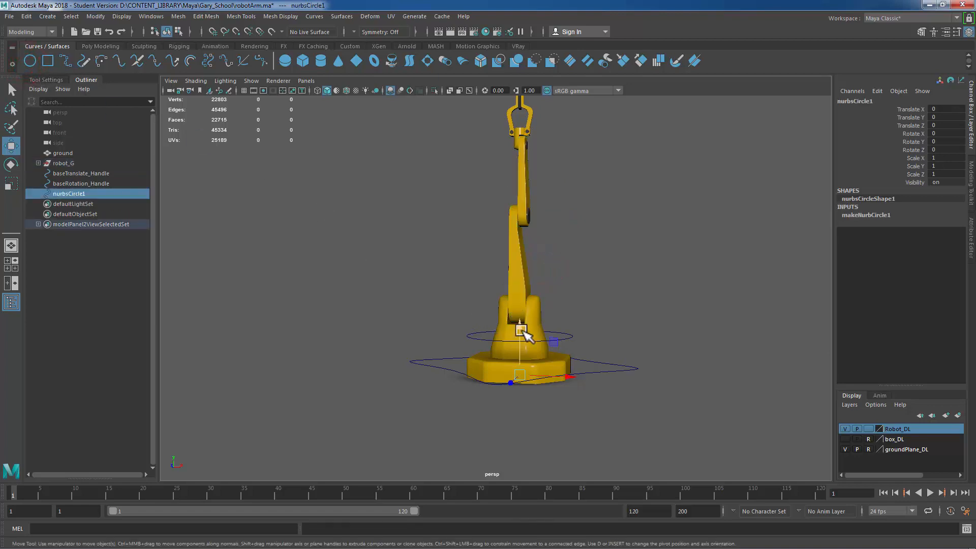
Step: Move the third circle up to the lower arm and scale it to about 9.4
left_click_drag(523, 321, 569, 308)
key("r")
key("space")
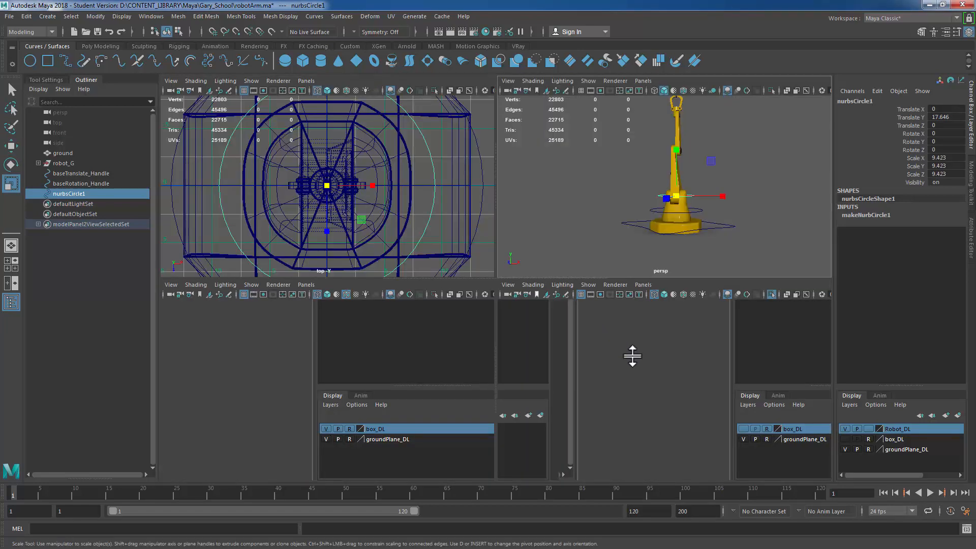
Step: Isolate the lower arm joint in side view and grid-snap the third circle to translate Y 17.5
key("space")
scroll(651, 363, "down", 5)
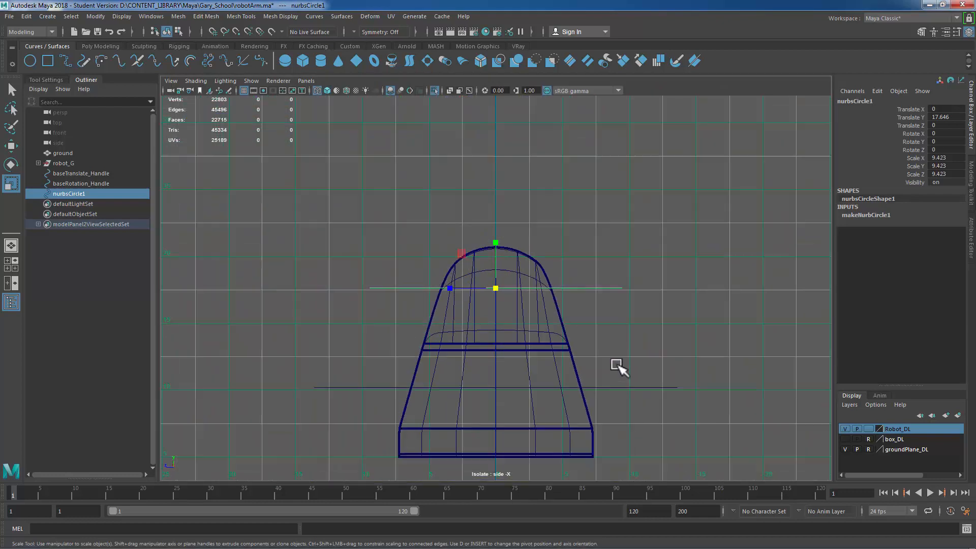
key("ctrl+1")
scroll(617, 381, "up", 5)
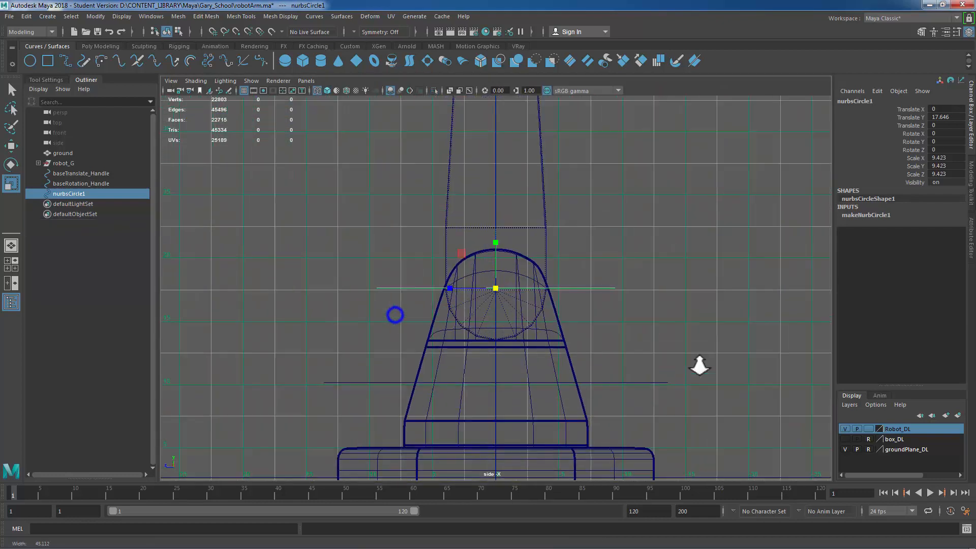
key("w")
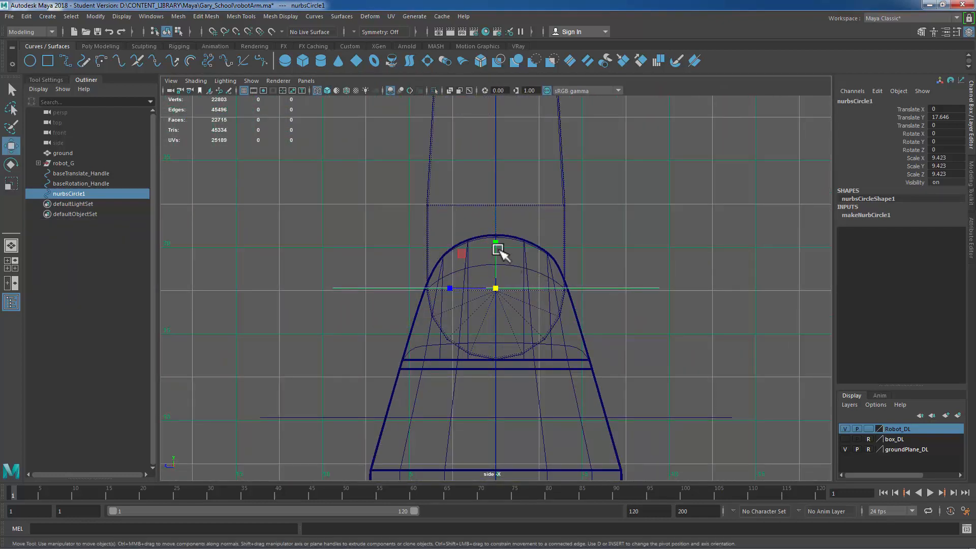
key("x")
left_click_drag(496, 240, 497, 290)
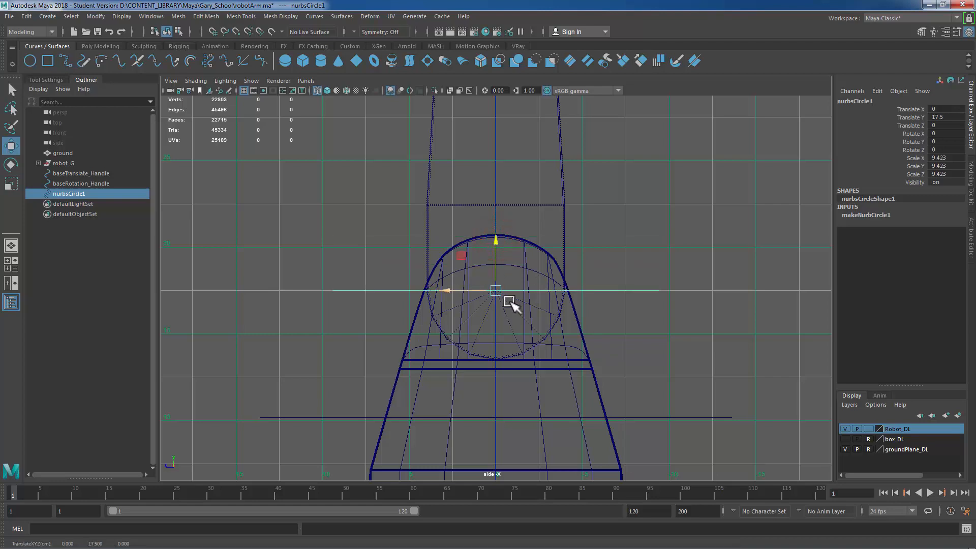
key("space")
key("space")
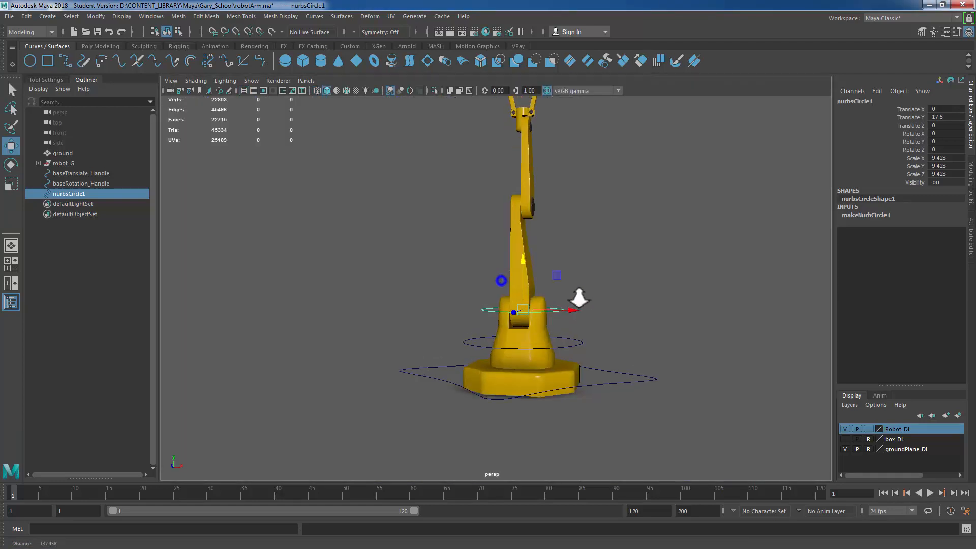
Step: Rotate the third circle -90 degrees around Z so it stands vertically
scroll(582, 298, "up", 3)
key("e")
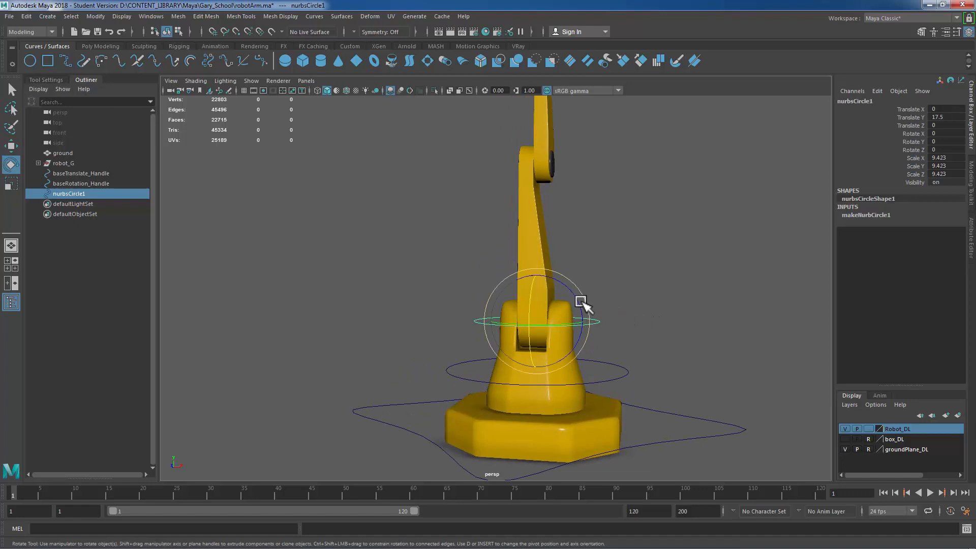
left_click_drag(566, 292, 593, 349)
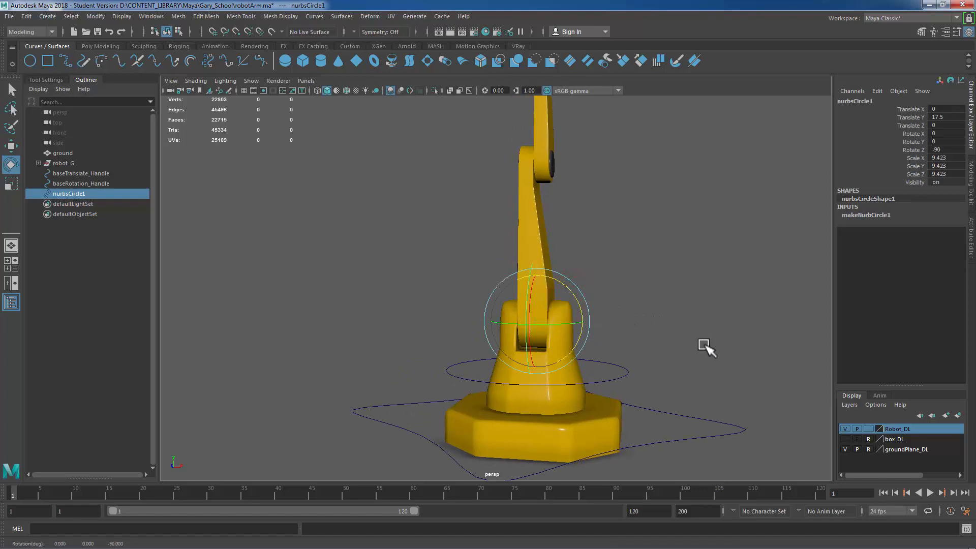
Step: Set the third circle's scale X, Y and Z to 9
left_click_drag(712, 329, 579, 320, "alt")
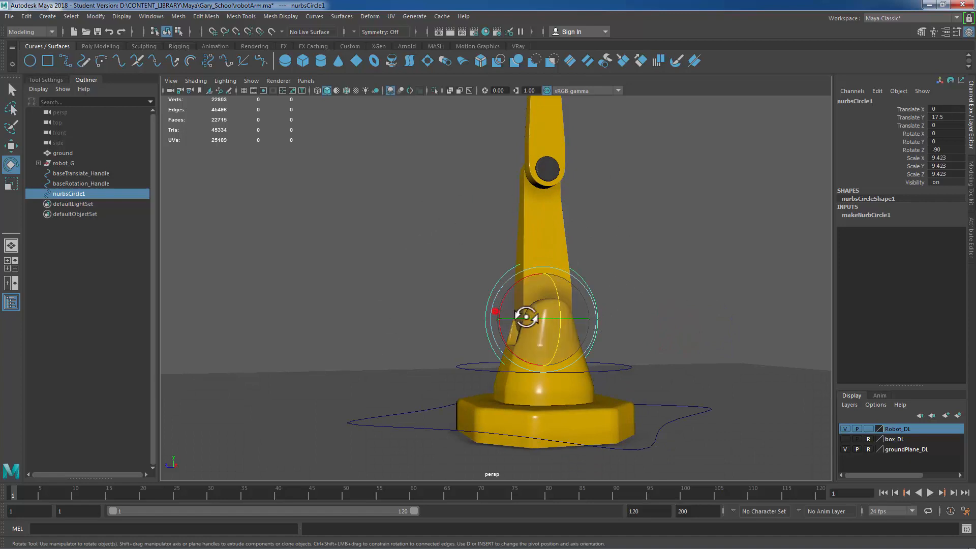
left_click_drag(529, 319, 567, 315, "alt")
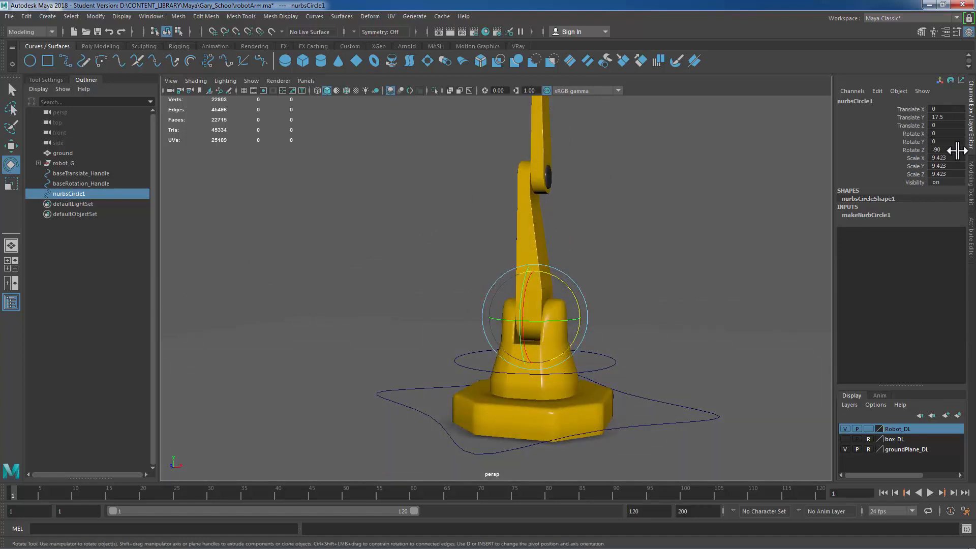
left_click_drag(955, 158, 957, 175)
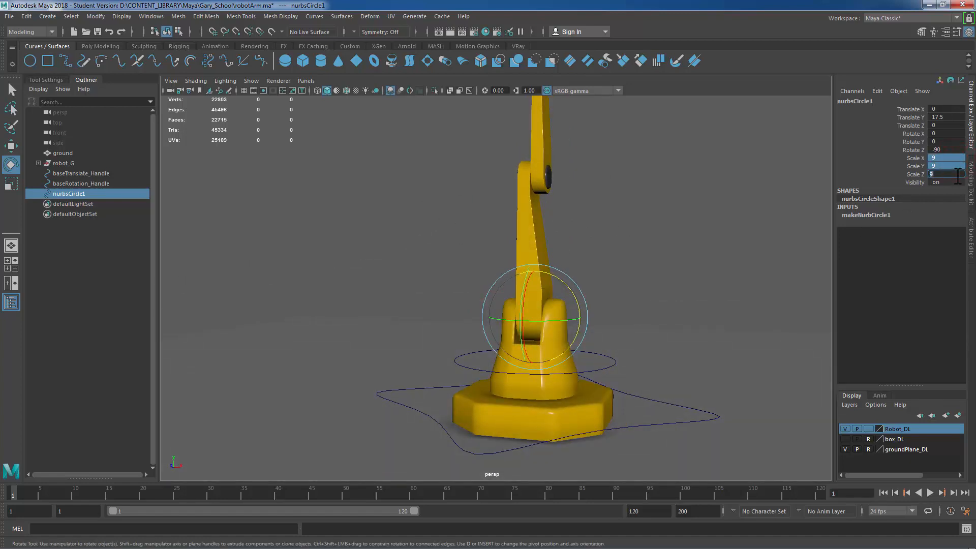
right_click_drag(665, 210, 601, 209)
Step: Select the third circle's control vertices, adjust them, and return to object mode
left_click_drag(413, 197, 642, 424)
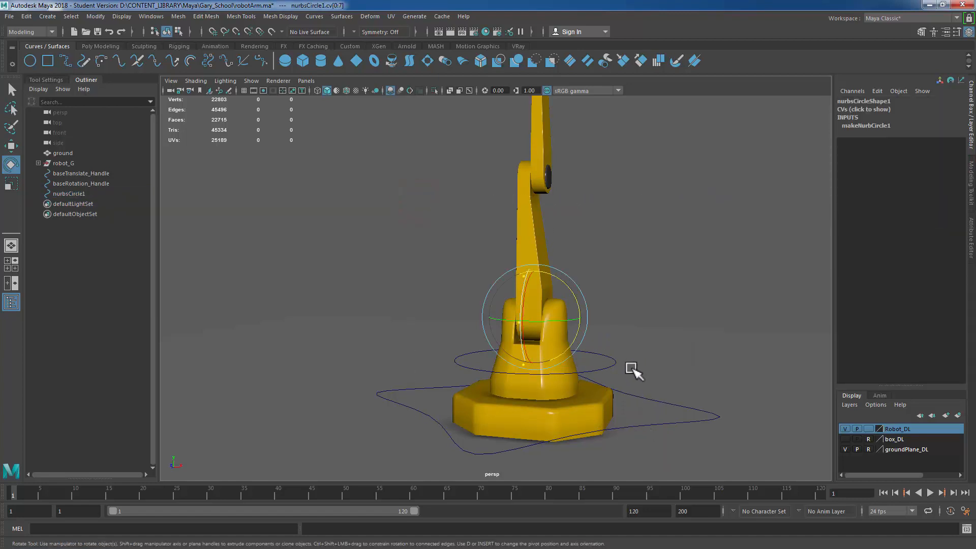
left_click_drag(525, 326, 507, 360)
key("w")
right_click(622, 224)
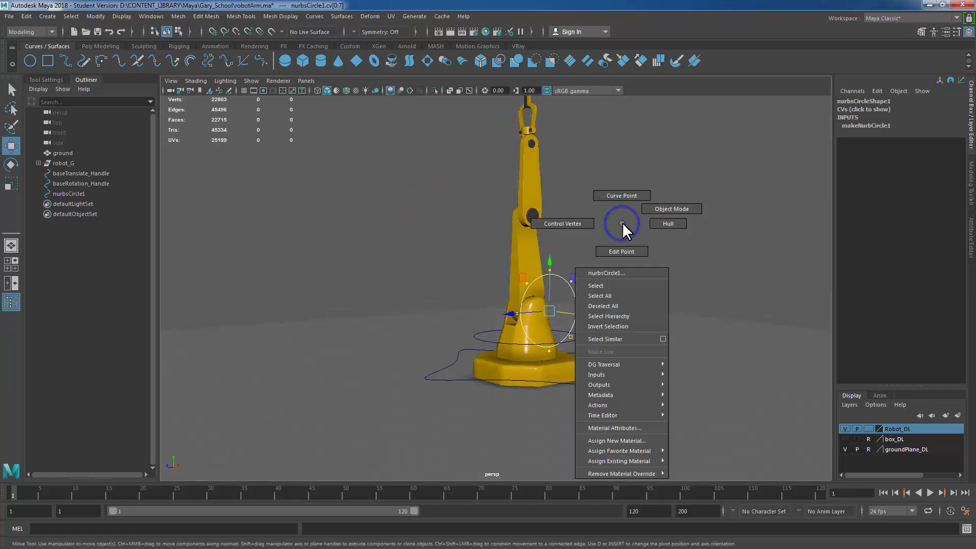
right_click_drag(622, 224, 676, 206)
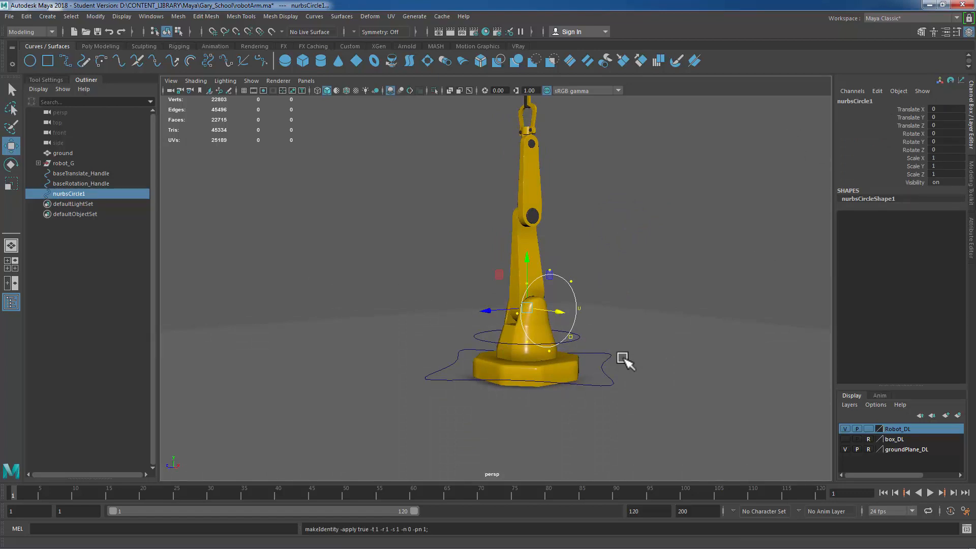
Step: Rename the third circle as lowerArm_Handle
left_click(79, 194)
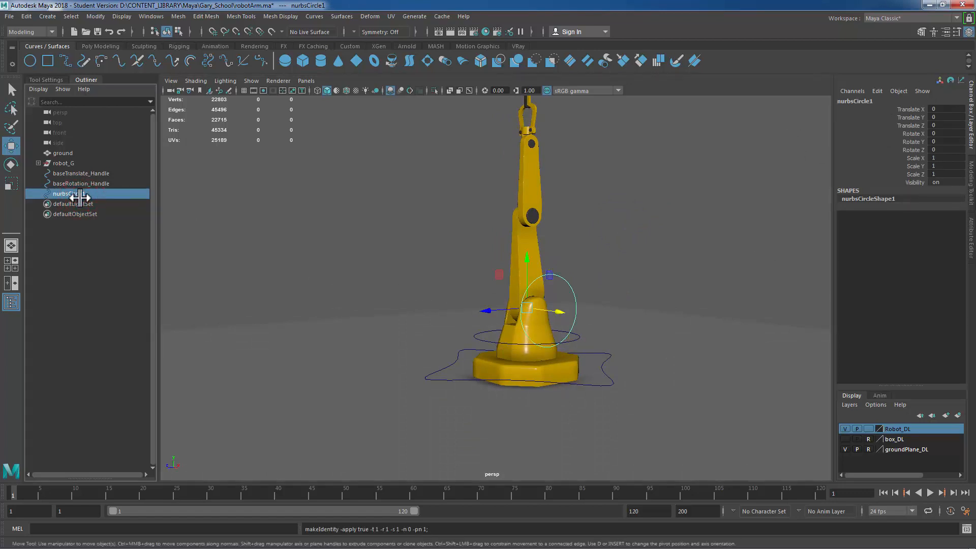
double_click(79, 195)
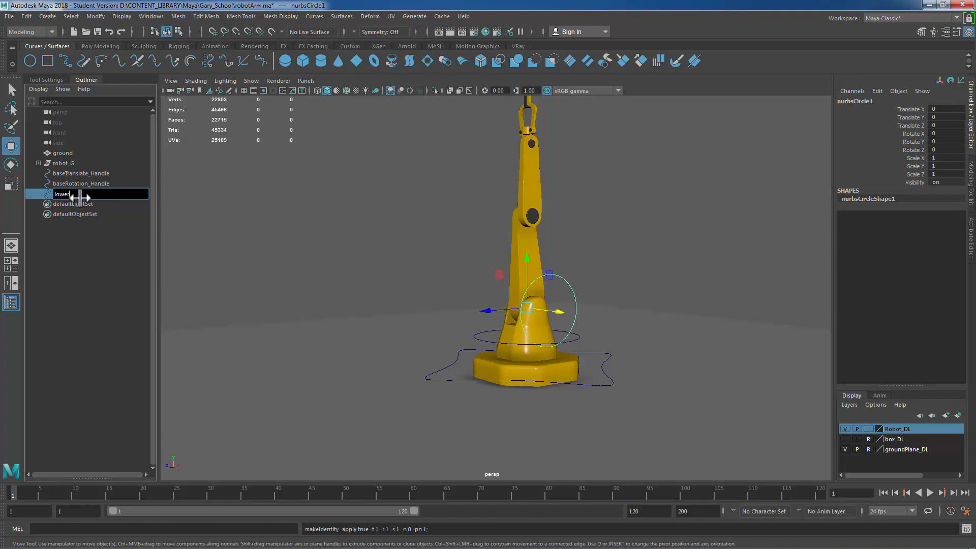
key("Return")
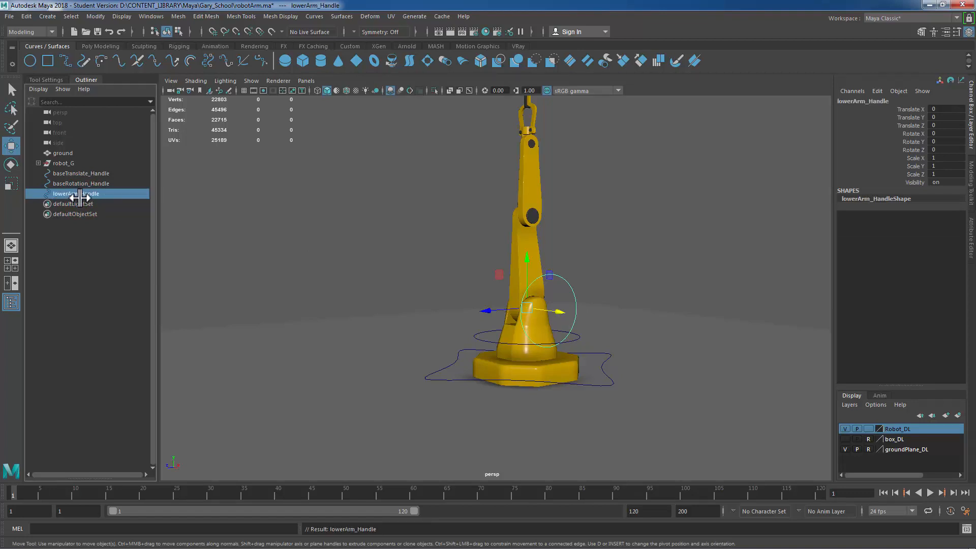
Step: Duplicate lowerArm_Handle and move the copy up toward the elbow joint in side view
left_click_drag(599, 336, 539, 302, "alt")
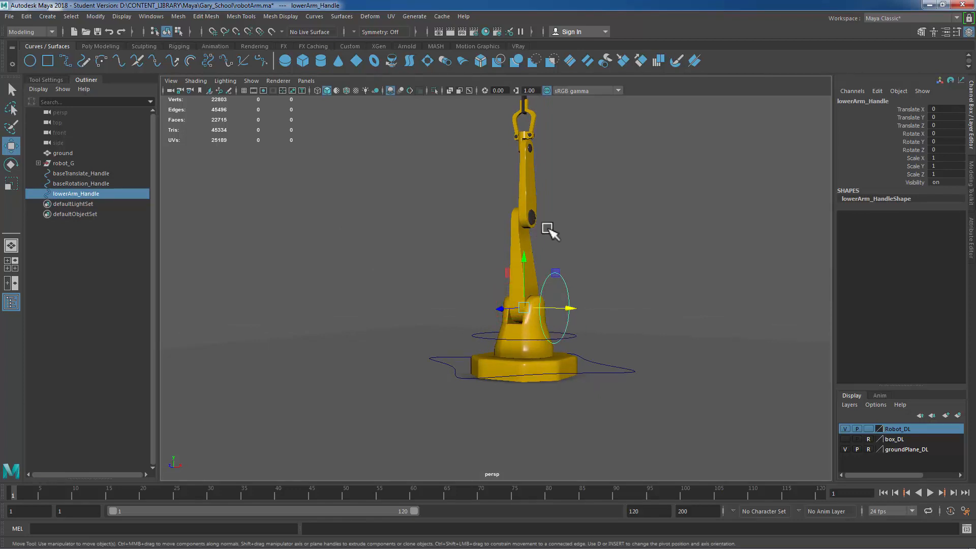
key("ctrl+d")
key("space")
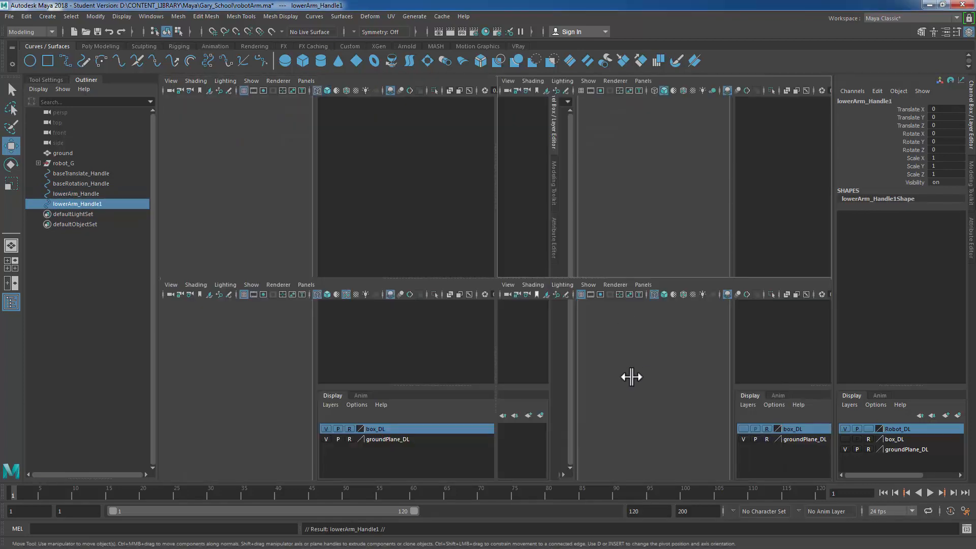
key("space")
scroll(622, 372, "down", 6)
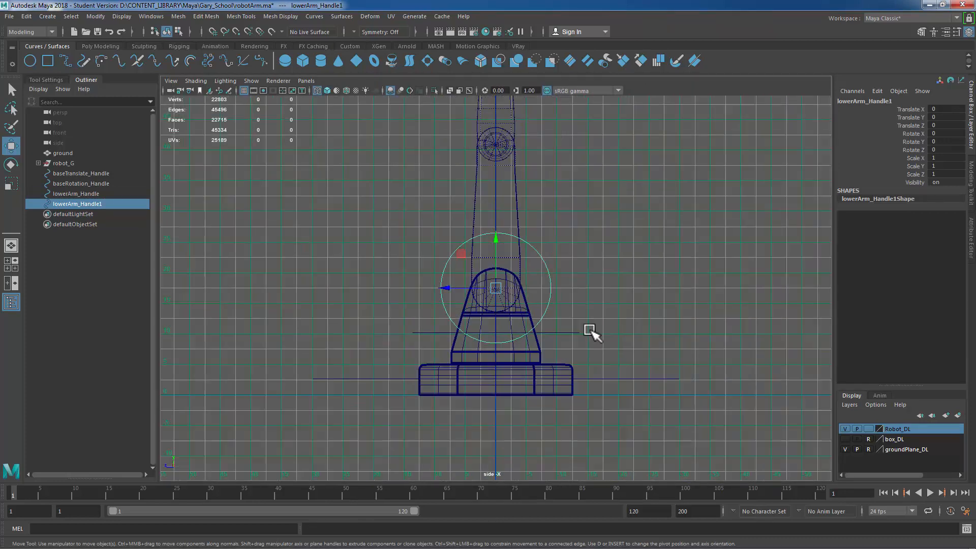
middle_click_drag(601, 345, 602, 377, "alt")
left_click_drag(497, 273, 522, 130)
Step: Point-snap the duplicated circle to the centre of the elbow joint
key("f")
right_click_drag(475, 273, 666, 309, "alt")
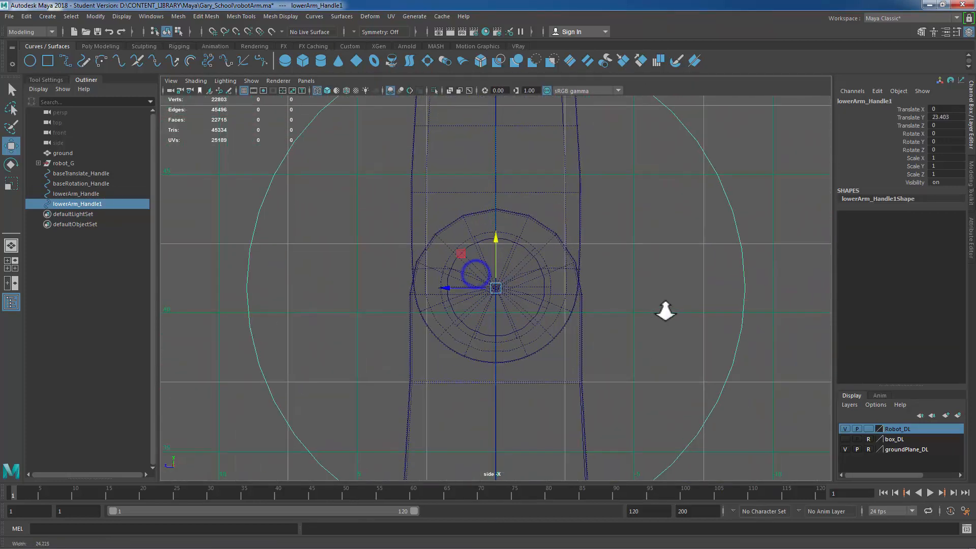
key("v")
left_click_drag(495, 239, 500, 287)
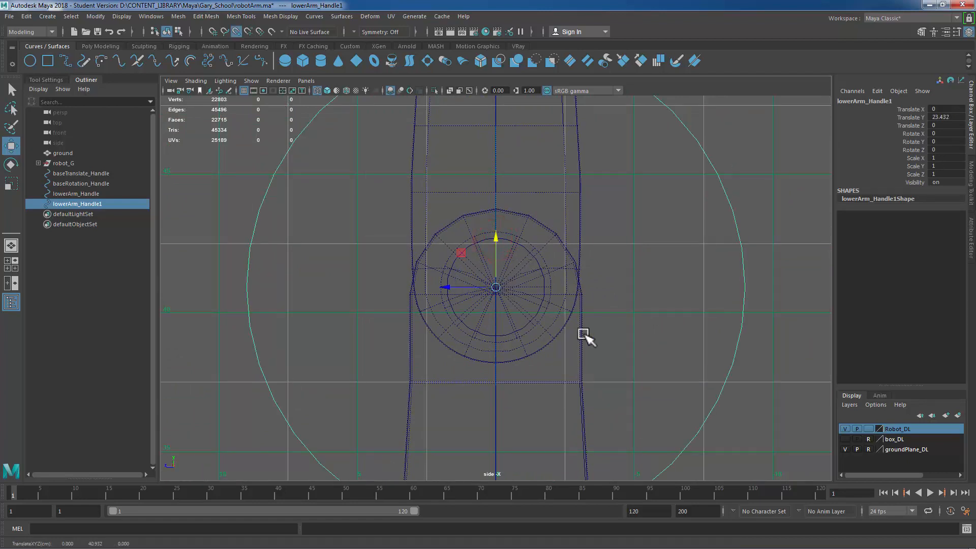
Step: Select the duplicated circle's control vertices, scale them down around the elbow, then freeze the circle's transformations
key("space")
key("space")
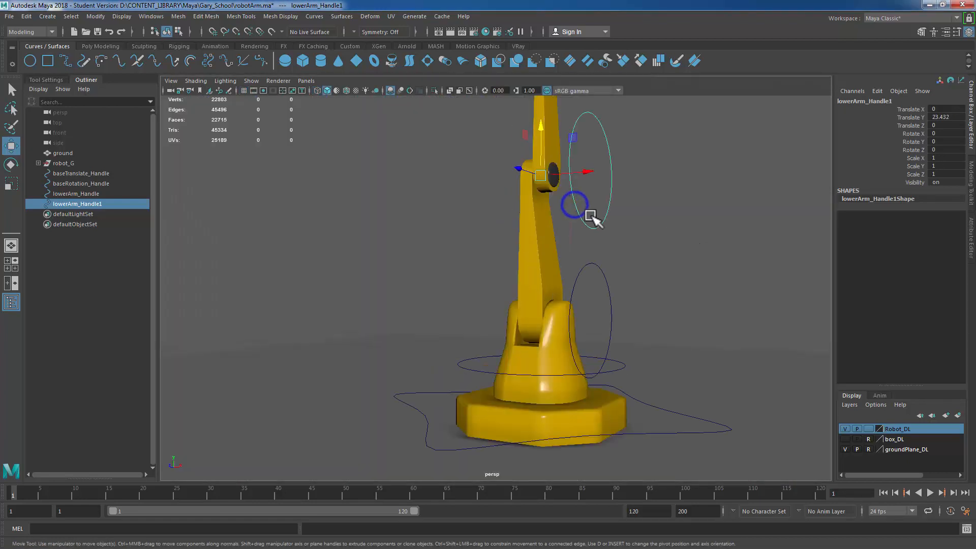
left_click_drag(703, 286, 614, 323, "alt")
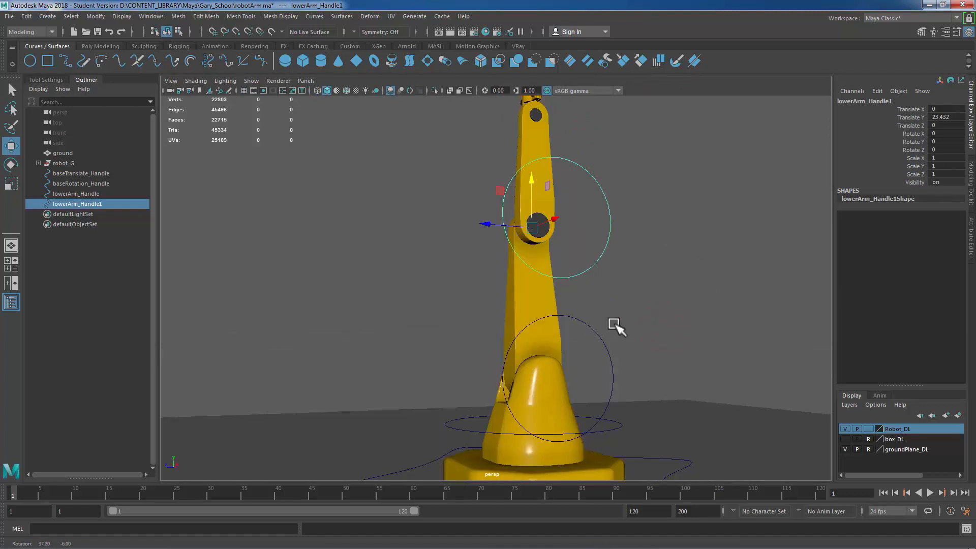
right_click(726, 223)
left_click(666, 223)
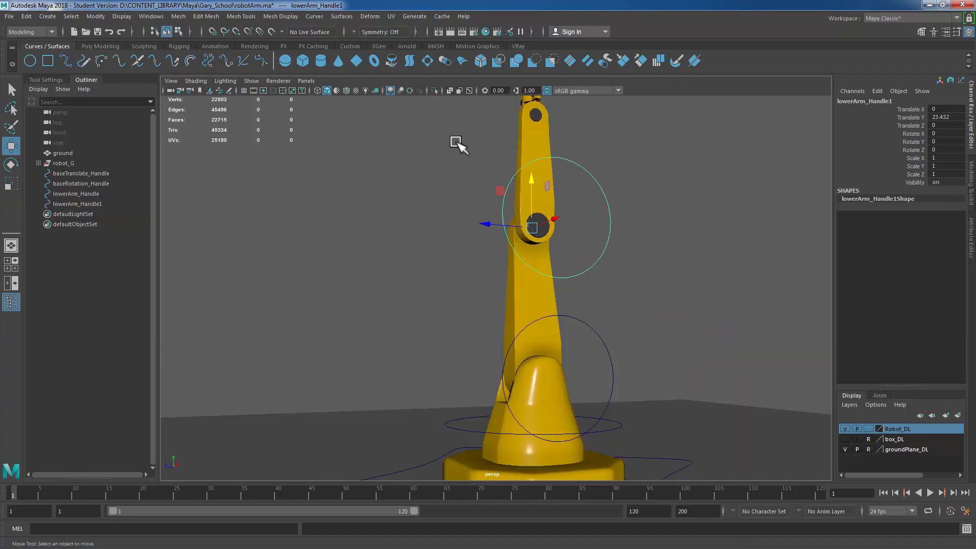
left_click_drag(447, 135, 686, 294)
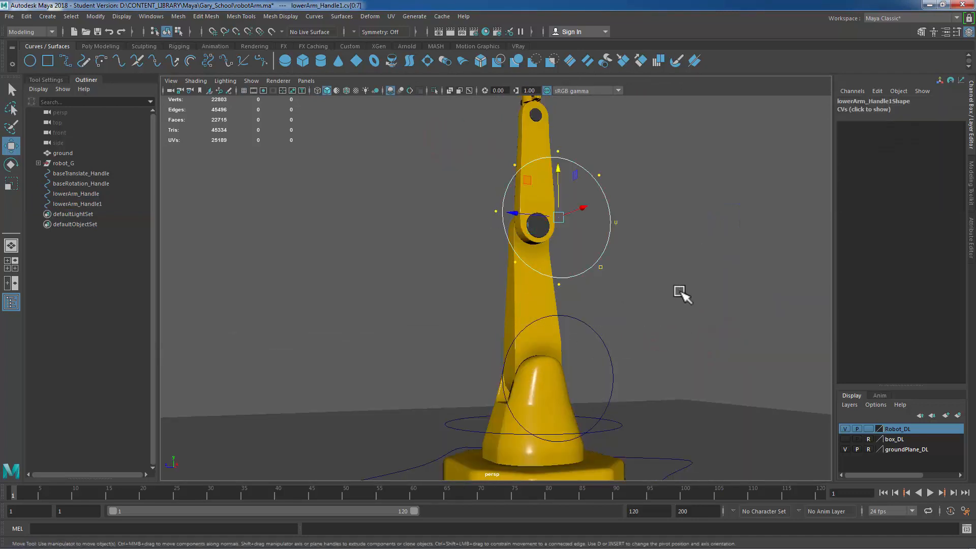
key("r")
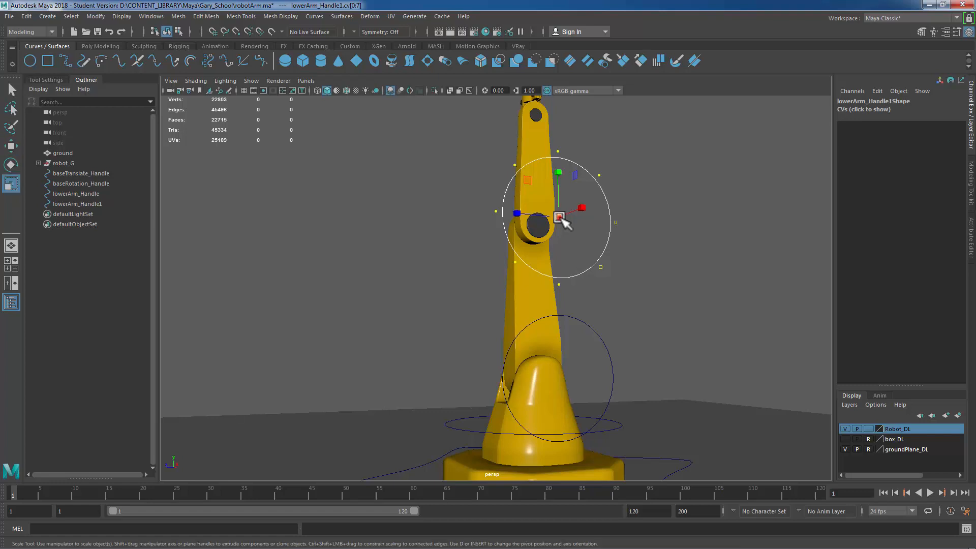
left_click_drag(561, 219, 543, 222)
left_click_drag(741, 294, 698, 294, "alt")
right_click_drag(337, 211, 388, 200)
mouse_move(636, 272)
left_mouse_down("alt")
mouse_move(650, 272)
mouse_move(641, 276)
left_mouse_up("alt")
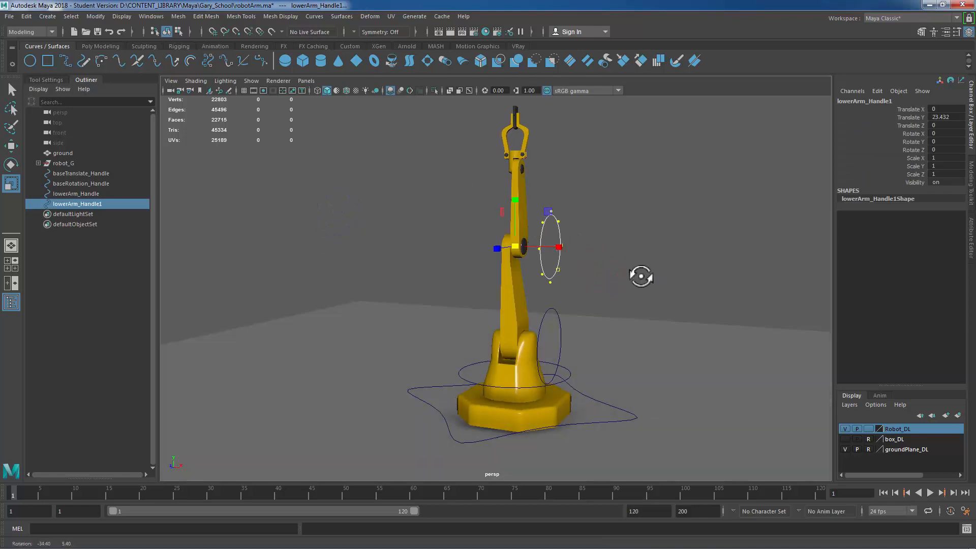
left_click(96, 17)
left_click(122, 61)
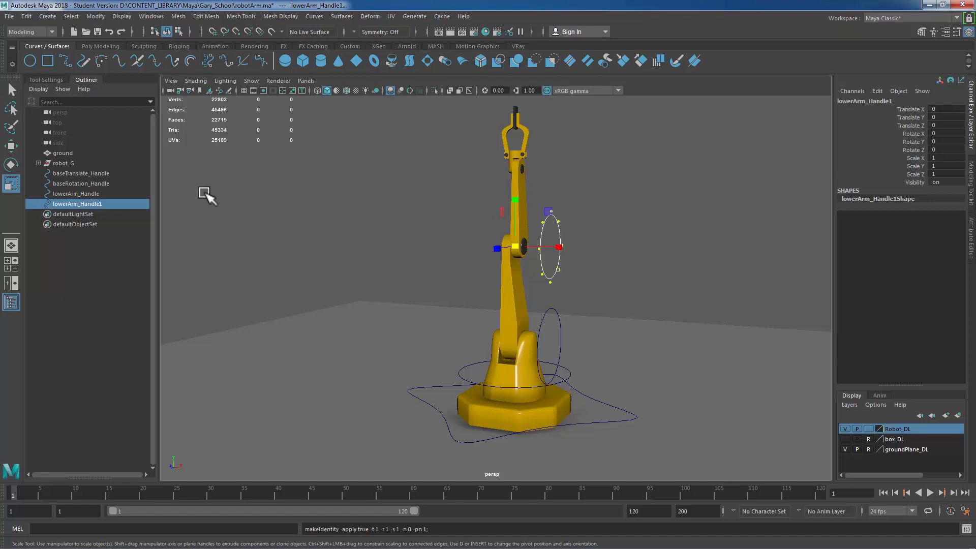
Step: Rename the duplicated circle as upperArm_Handle
double_click(91, 204)
key("Right")
key("BackSpace")
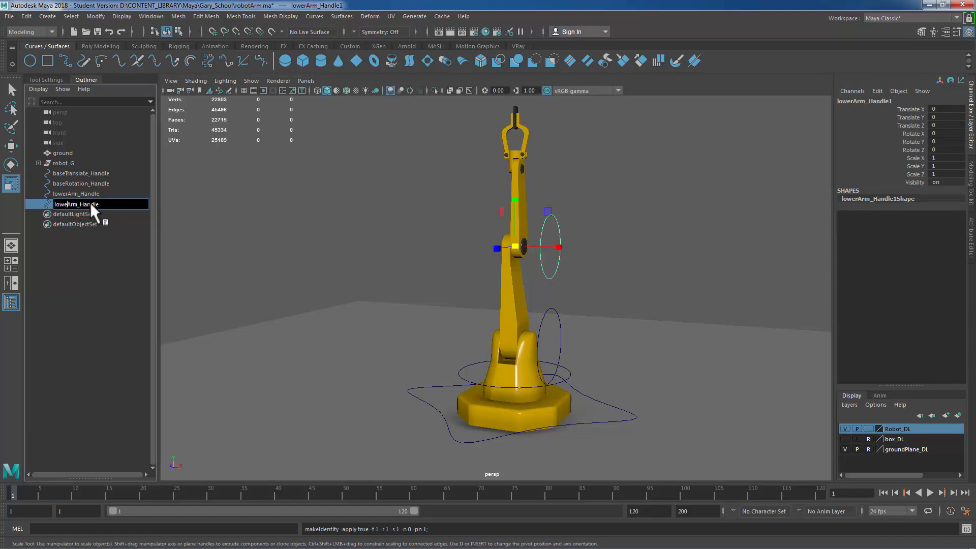
key("BackSpace")
key("BackSpace")
key("BackSpace")
key("BackSpace")
type("upper")
key("Return")
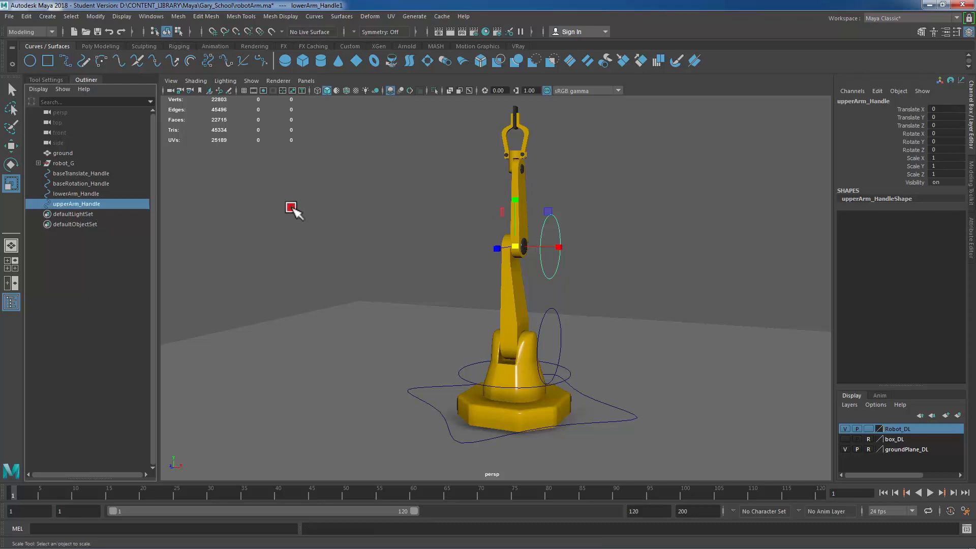
Step: Duplicate upperArm_Handle and move the copy up toward the clamp mount
left_click(291, 209)
left_click(555, 252)
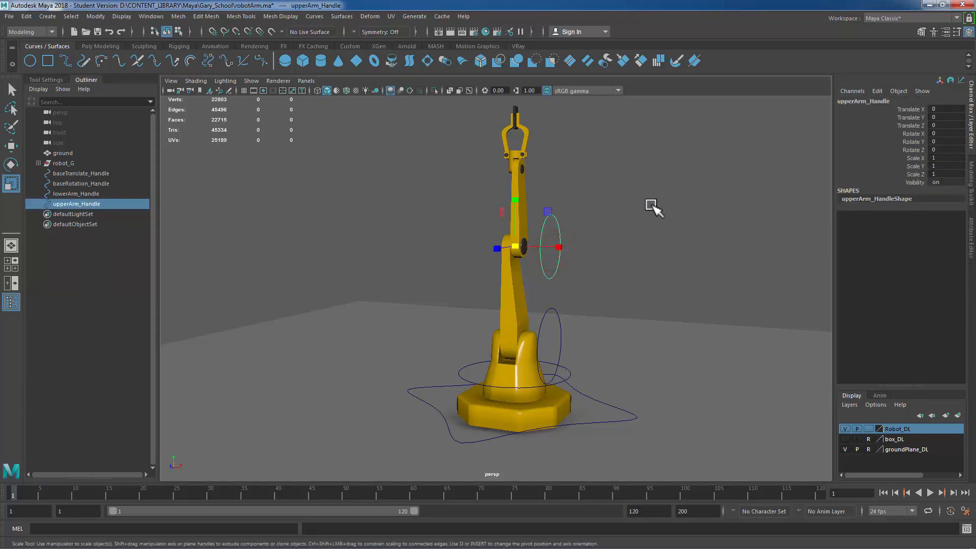
key("ctrl+d")
key("w")
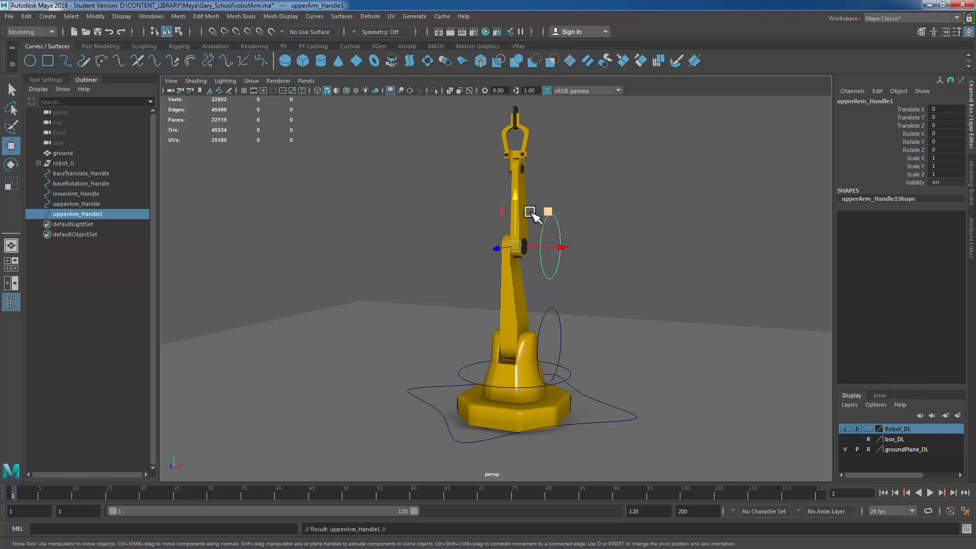
left_click_drag(517, 192, 513, 120)
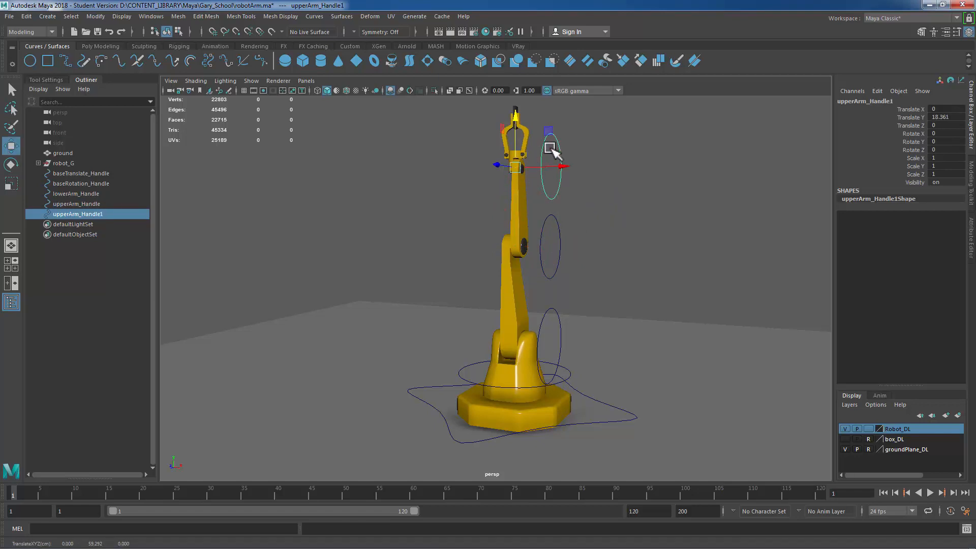
right_click_drag(438, 189, 661, 212, "alt")
middle_click_drag(659, 212, 625, 481, "alt")
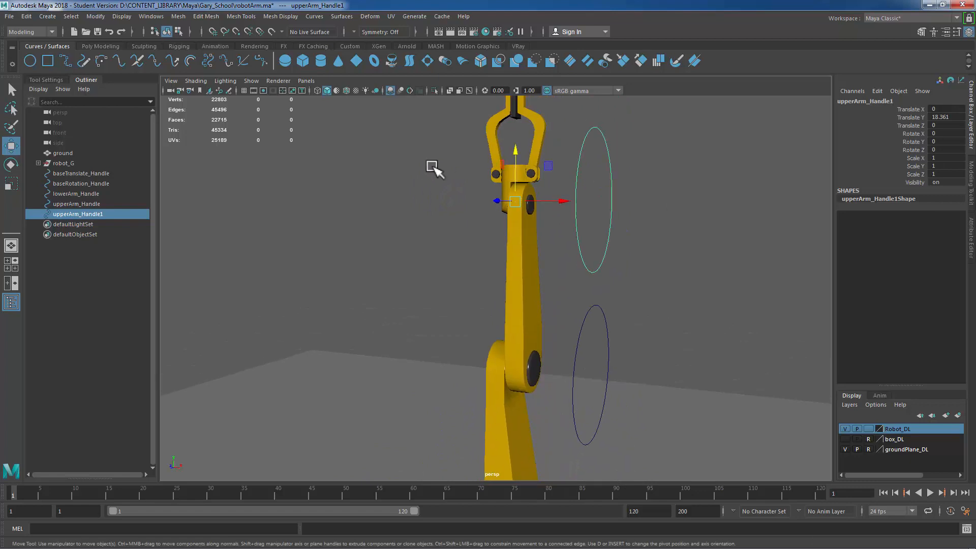
Step: Point-snap the duplicated circle to the centre of the clamp mount joint in side view
left_click(415, 198)
left_click(503, 194)
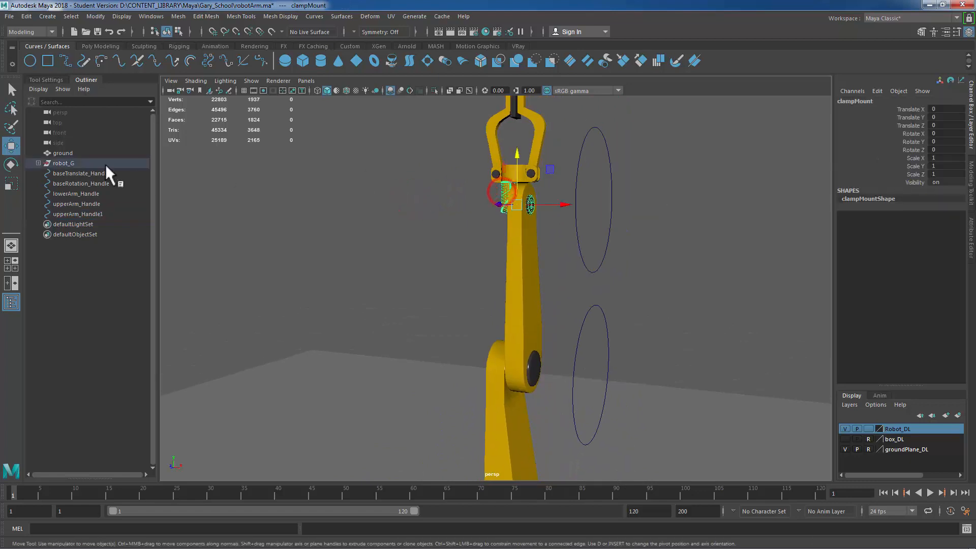
left_click(38, 163)
right_click_drag(678, 276, 562, 283, "alt")
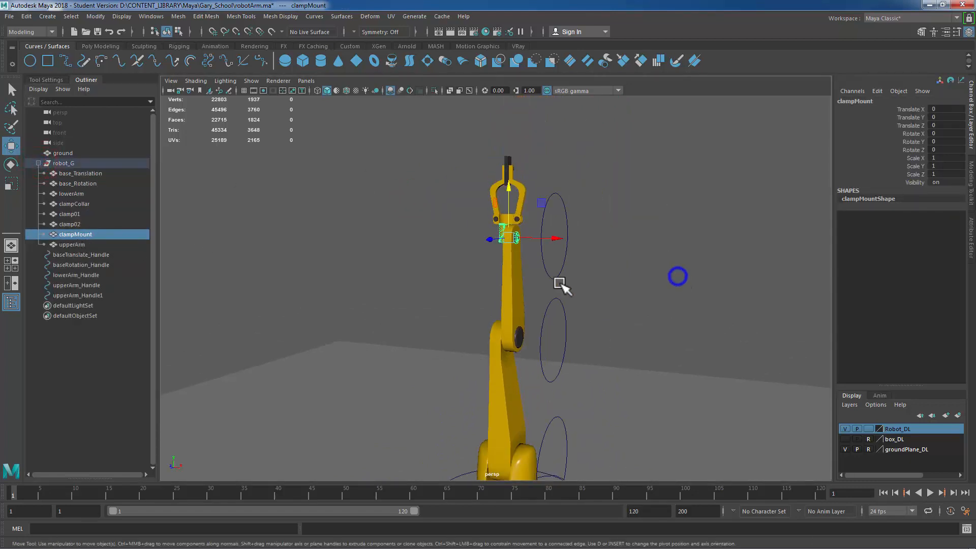
left_click(555, 219)
key("space")
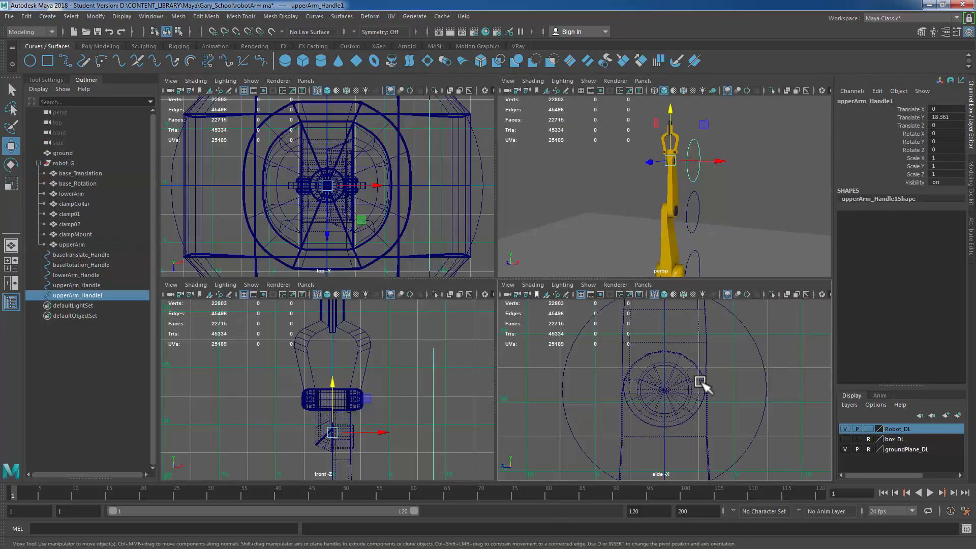
key("space")
scroll(344, 261, "down", 3)
scroll(376, 270, "up", 5)
right_click_drag(825, 357, 765, 355, "alt")
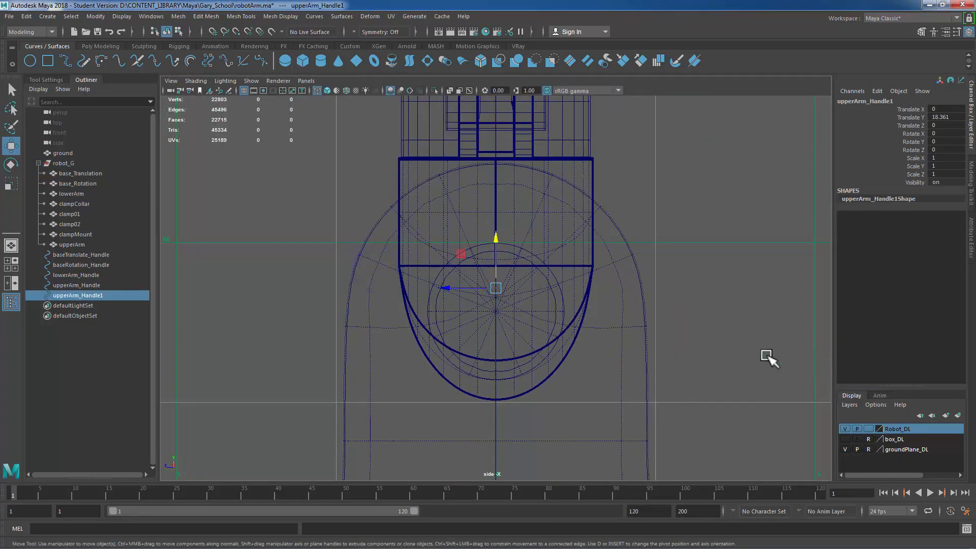
key("v")
left_click_drag(496, 237, 519, 318)
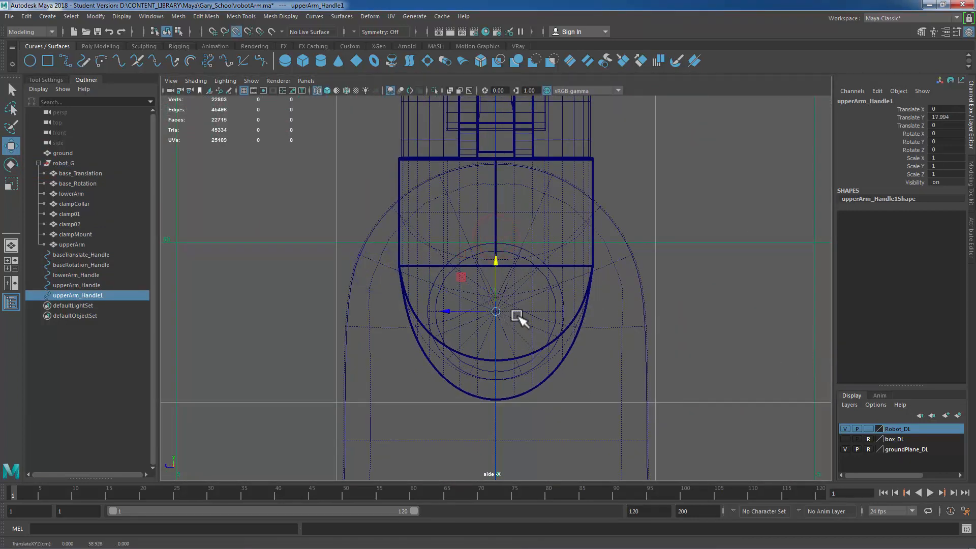
Step: Select the new circle's control vertices, scale them down, return to object mode and freeze its transformations
key("space")
key("space")
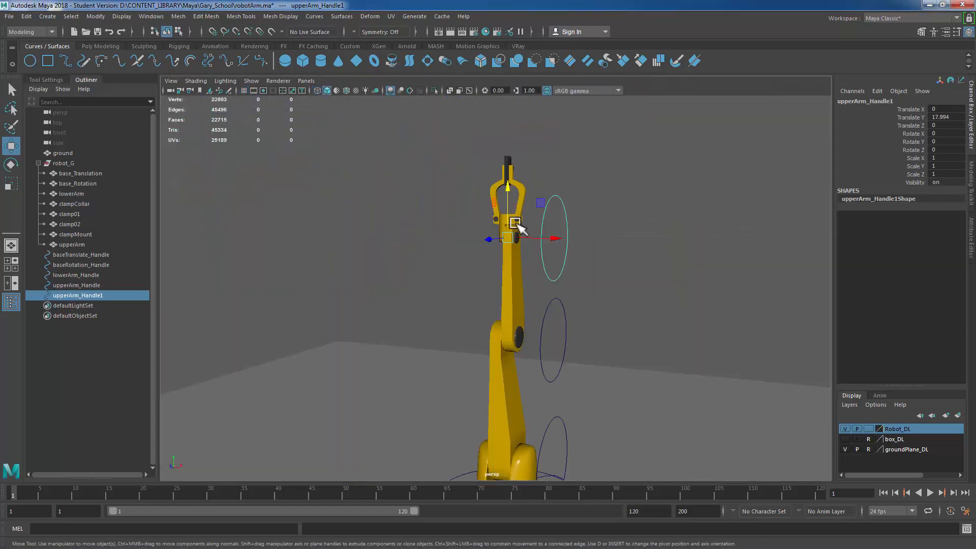
mouse_move(518, 225)
left_mouse_down("alt")
mouse_move(533, 225)
mouse_move(527, 232)
left_mouse_up("alt")
left_click(692, 194)
right_click_drag(692, 195, 633, 196)
left_click_drag(638, 153, 532, 298)
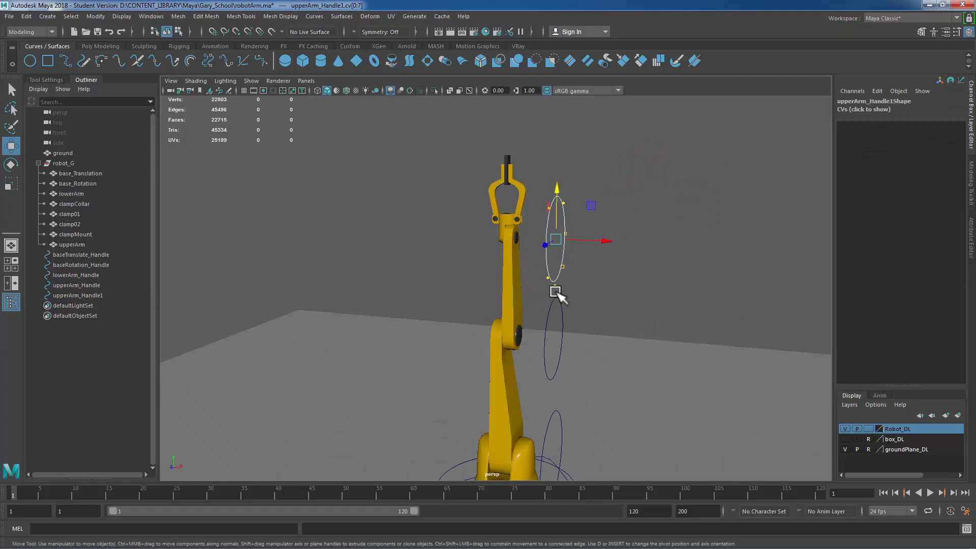
key("r")
right_click_drag(703, 283, 689, 329, "alt")
left_click_drag(691, 328, 600, 315, "alt")
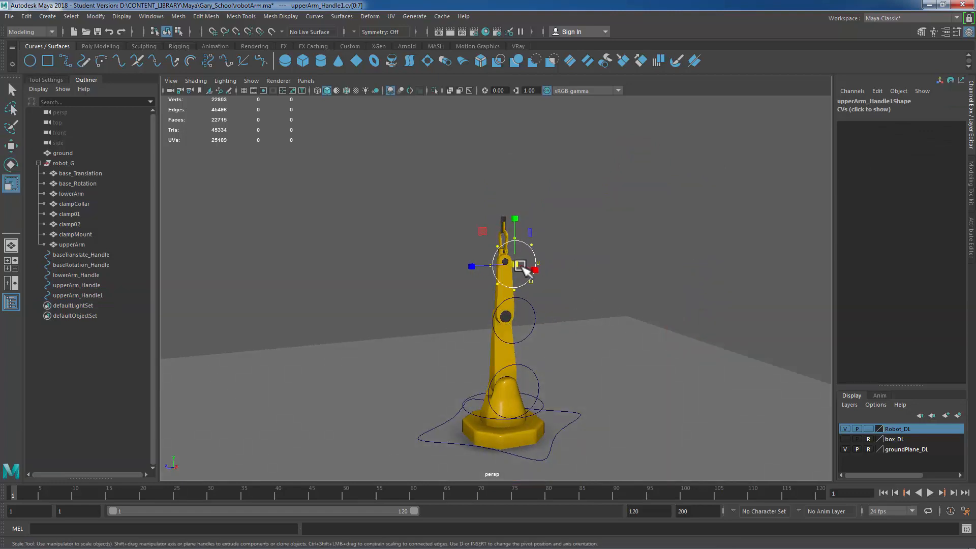
left_click_drag(522, 266, 512, 269)
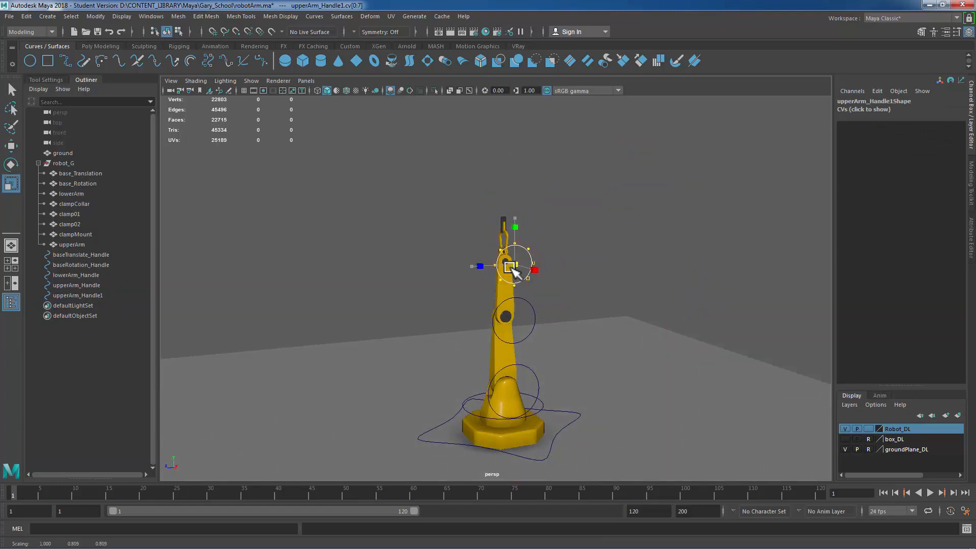
right_click_drag(589, 233, 711, 170)
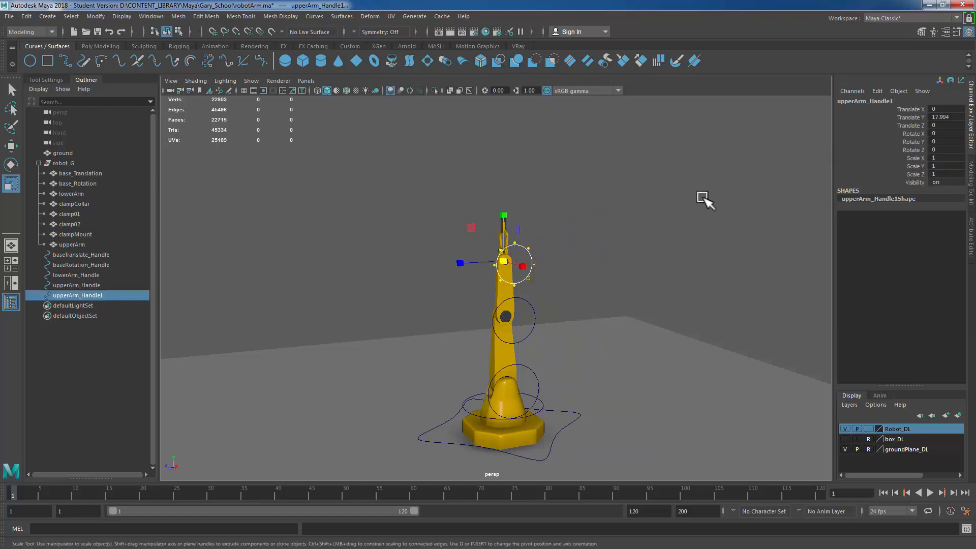
key("ctrl+shift+f")
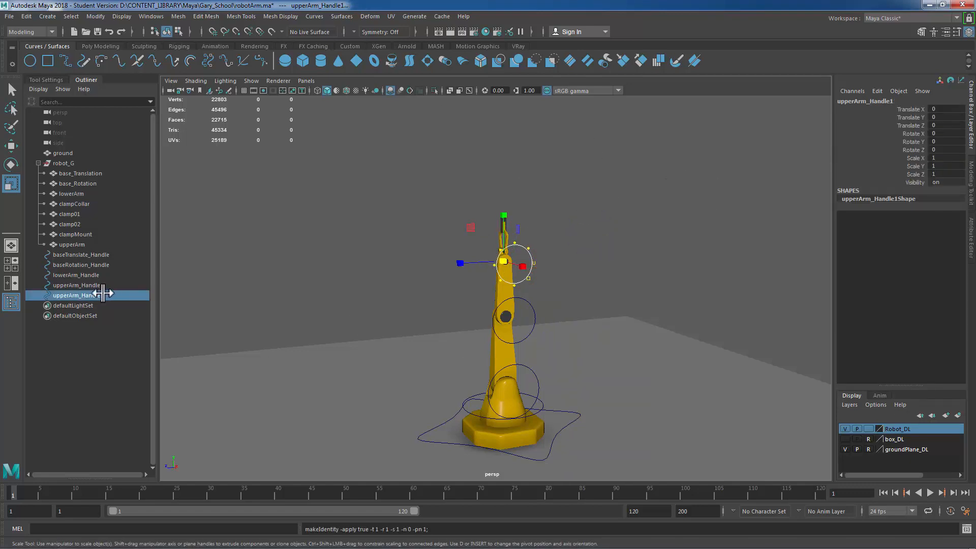
Step: Rename the circle as clampMount_Handle
double_click(87, 295)
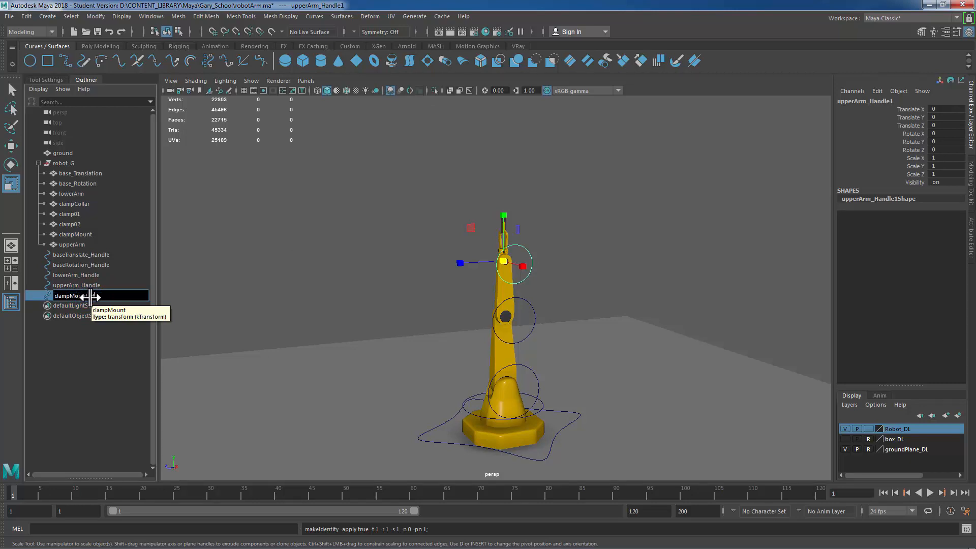
key("Return")
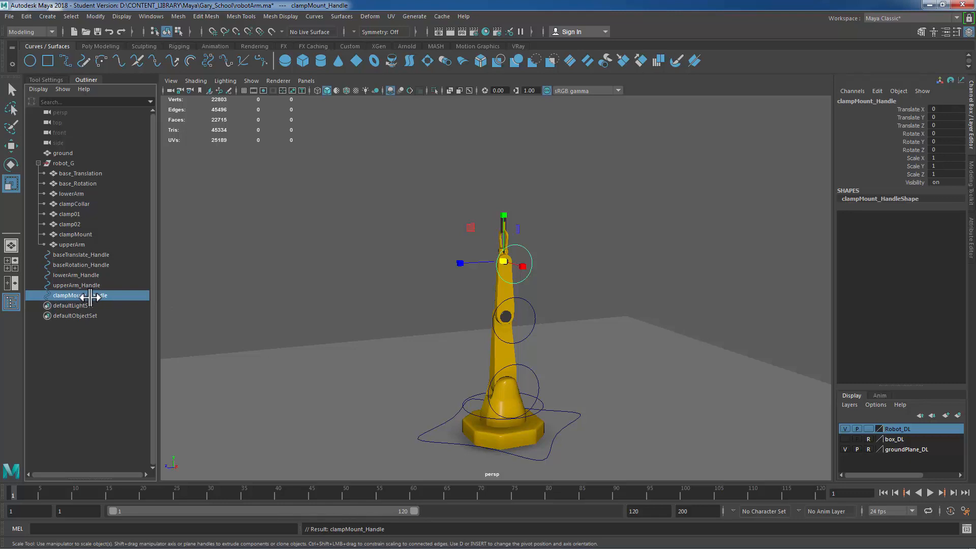
Step: Create a new NURBS circle and move it up toward the clamp collar
key("f")
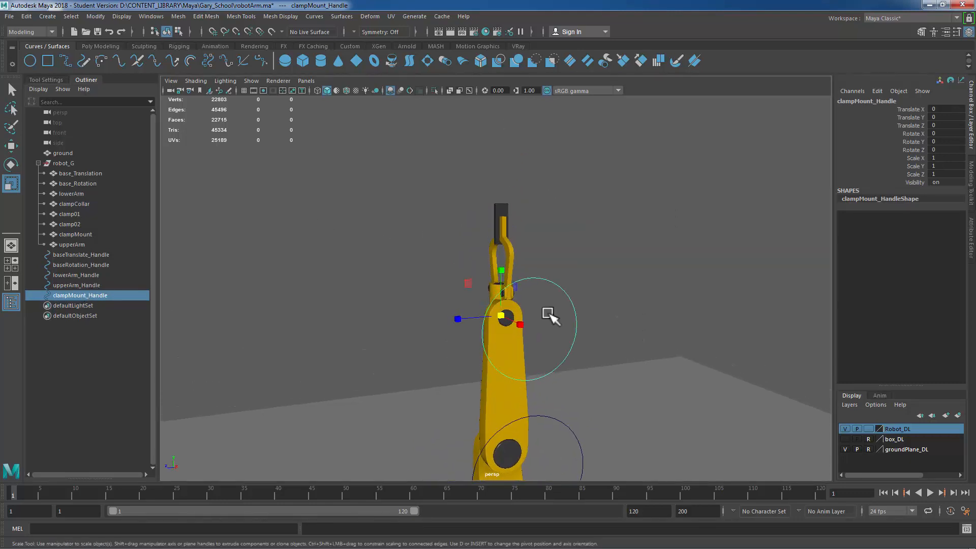
left_click_drag(550, 312, 628, 298, "alt")
right_click_drag(549, 324, 737, 364, "alt")
left_click_drag(675, 358, 681, 356, "alt")
left_click(654, 260)
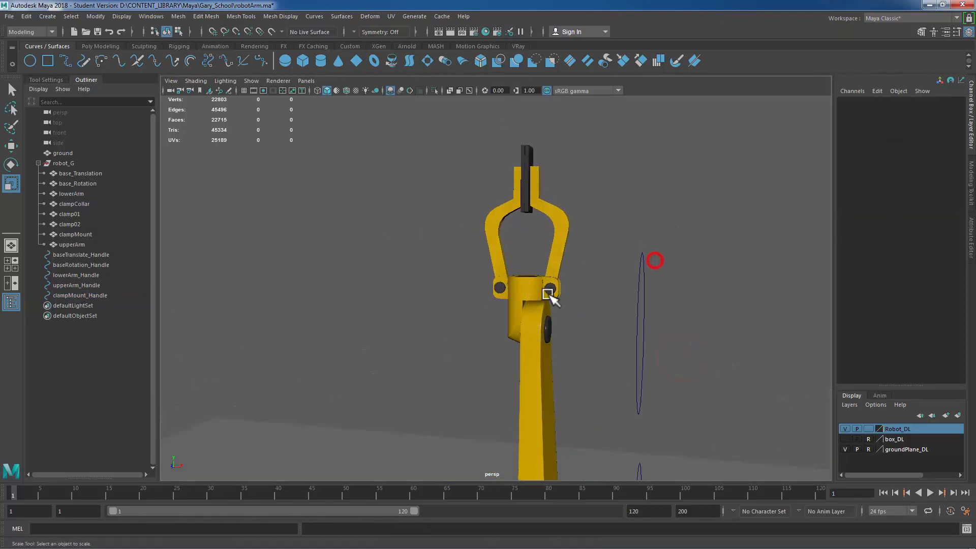
left_click(549, 295)
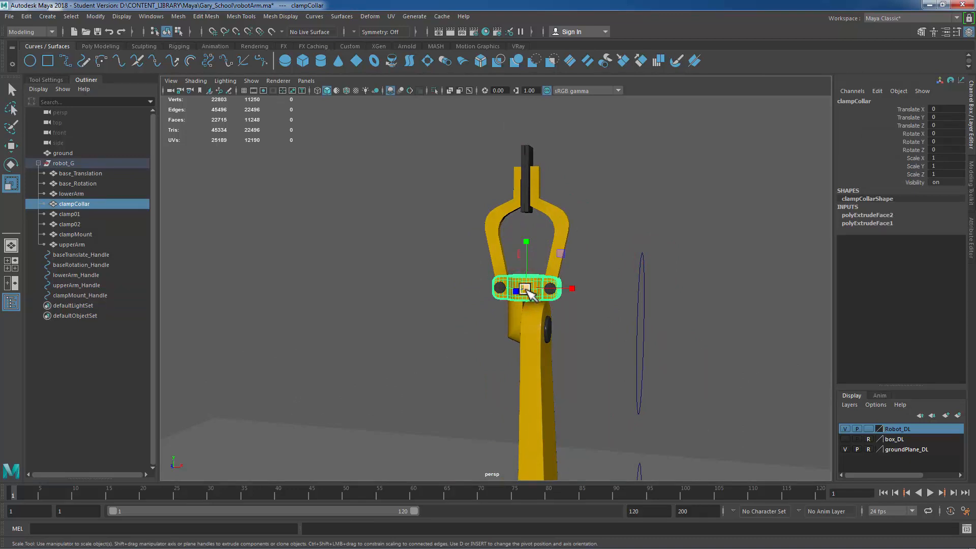
left_click(282, 169)
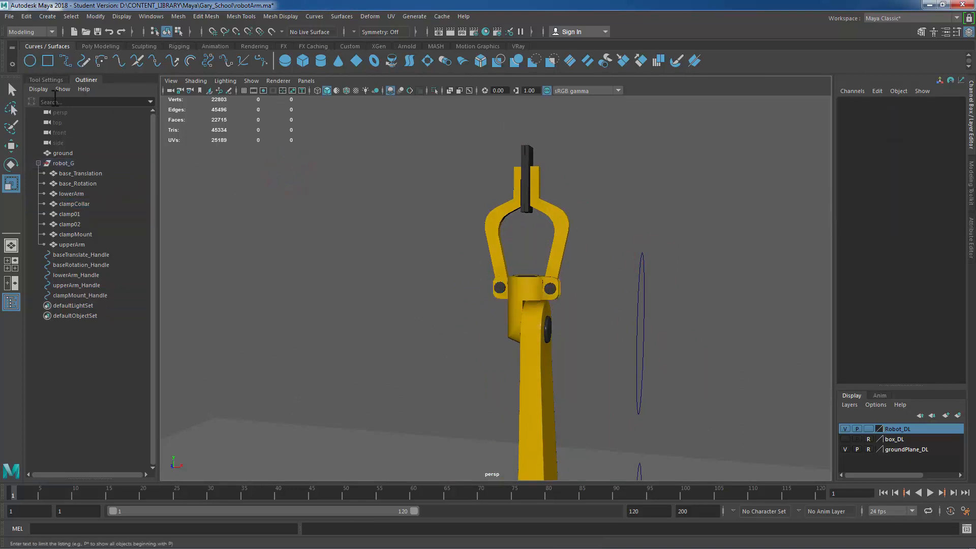
left_click(30, 61)
scroll(630, 321, "down", 3)
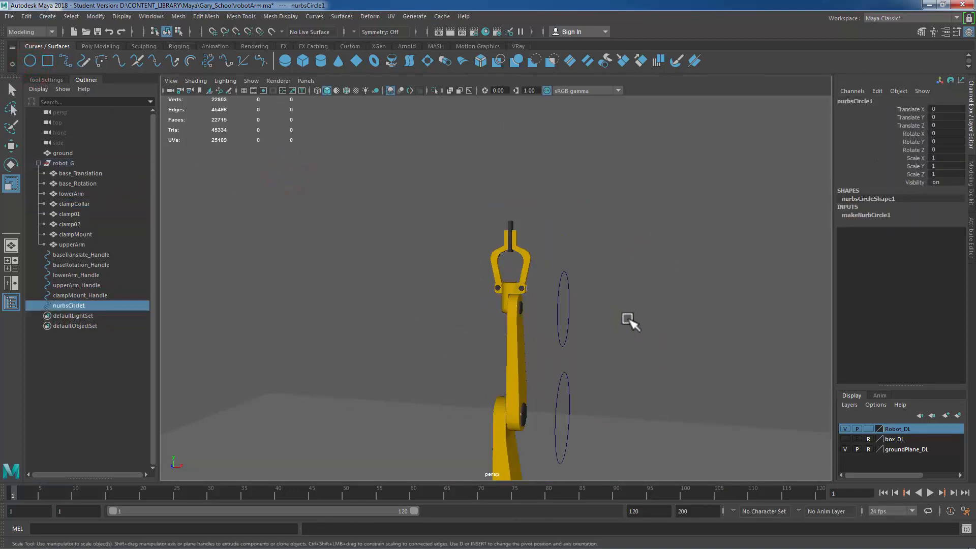
scroll(630, 321, "down", 3)
key("w")
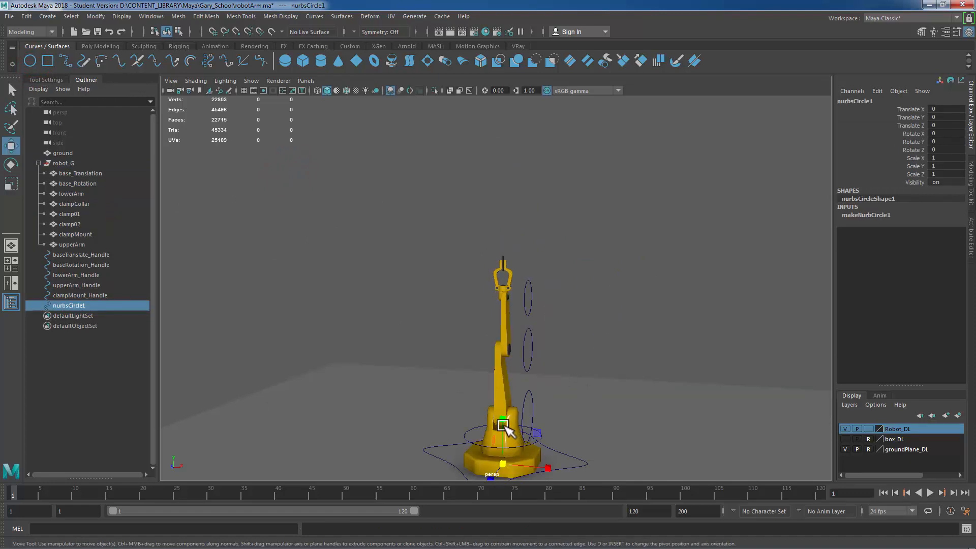
left_click_drag(505, 420, 511, 238)
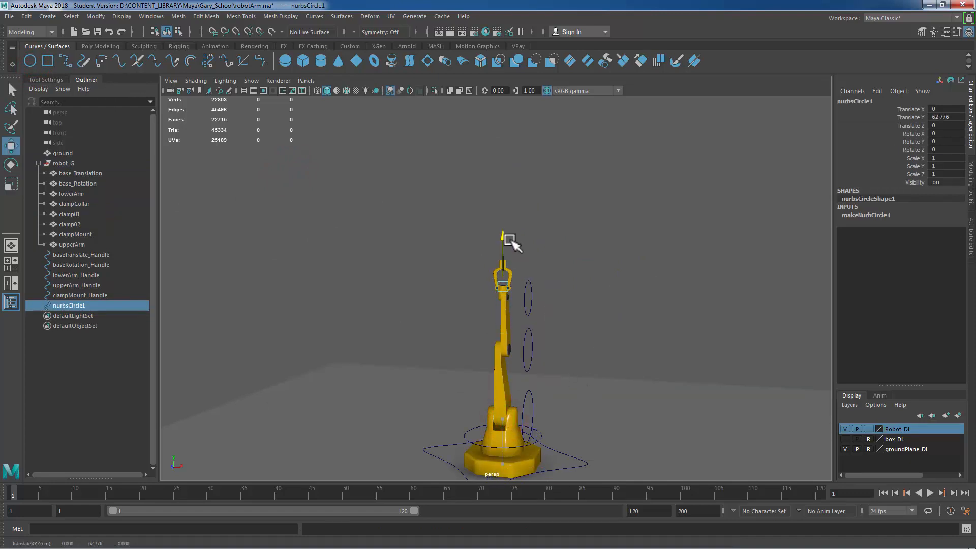
Step: Switch to the front view and point-snap the new circle to the centre of the clamp collar
key("space")
key("space")
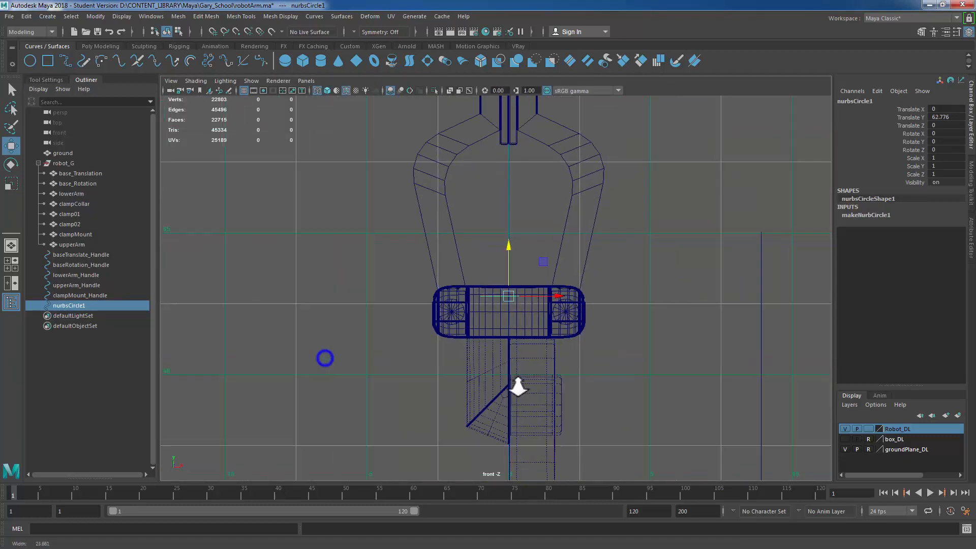
scroll(517, 386, "up", 2)
key("v")
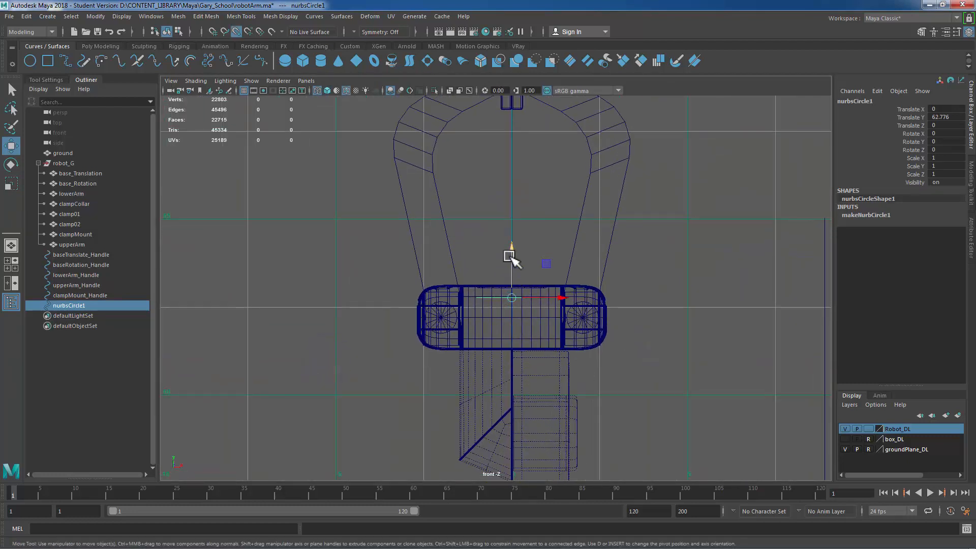
left_click_drag(511, 259, 605, 356)
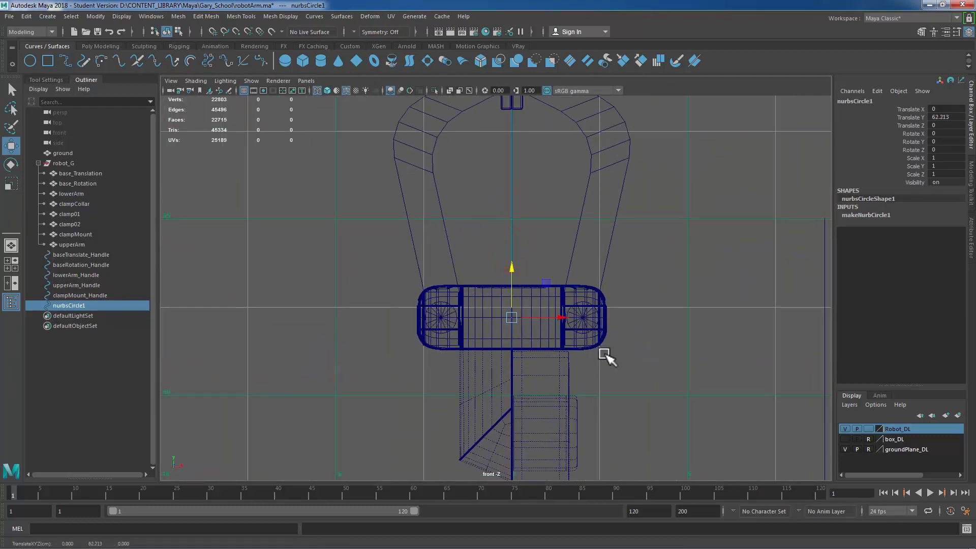
Step: Scale the circle up around the clamp collar in perspective view and freeze its transformations
key("space")
key("space")
key("f")
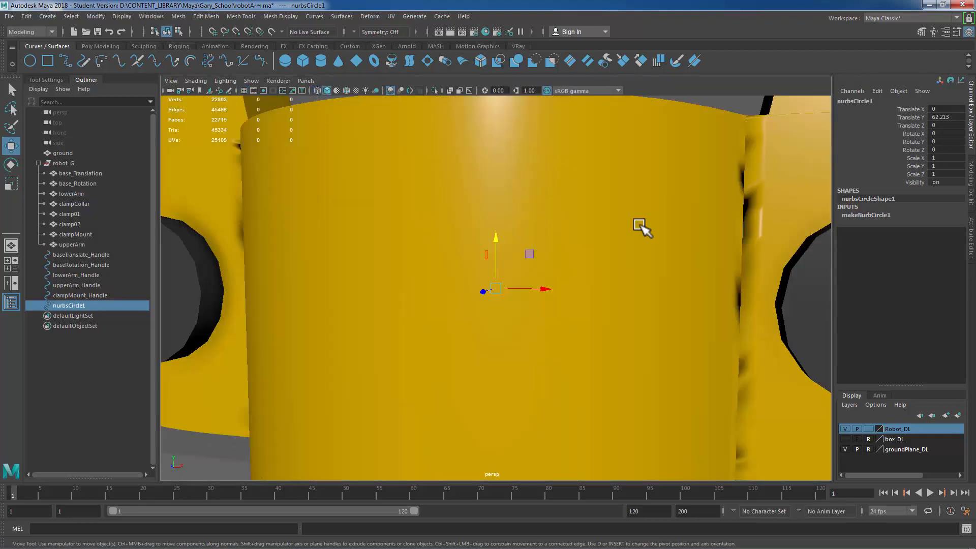
scroll(589, 285, "down", 5)
key("r")
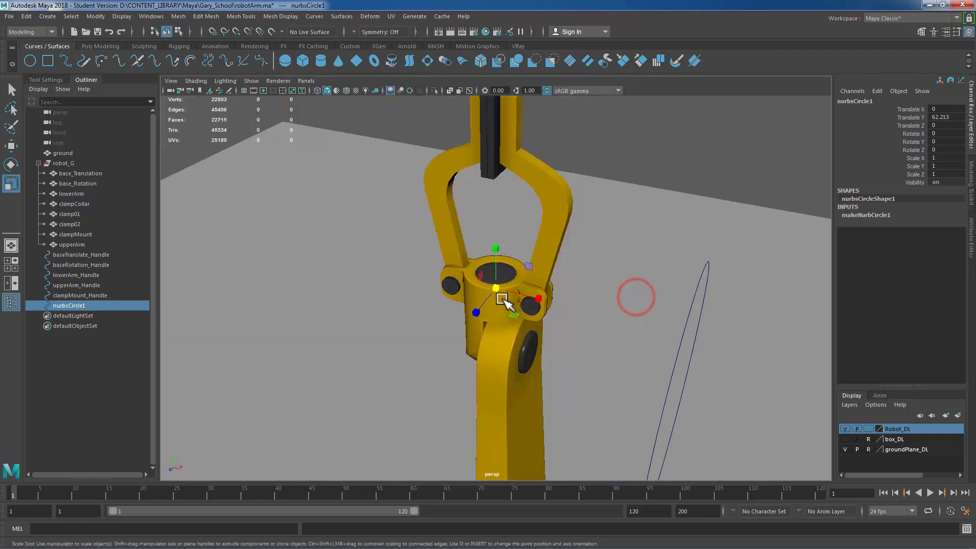
left_click_drag(505, 299, 651, 306)
mouse_move(588, 312)
left_mouse_down("alt")
mouse_move(618, 298)
mouse_move(603, 305)
left_mouse_up("alt")
left_click(96, 16)
left_click(120, 60)
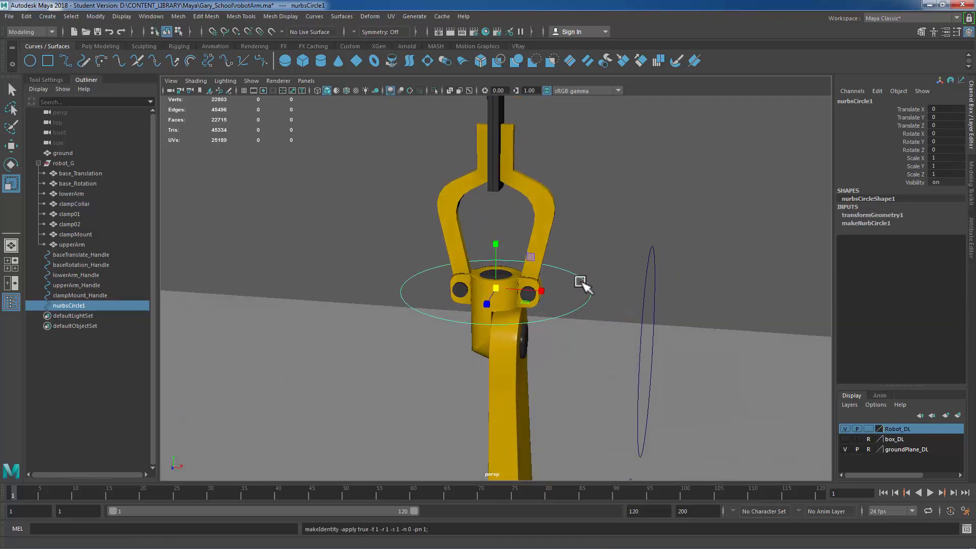
Step: Delete the circle's history and rename it as clampCollar_Handle
key("alt+shift+d")
double_click(86, 305)
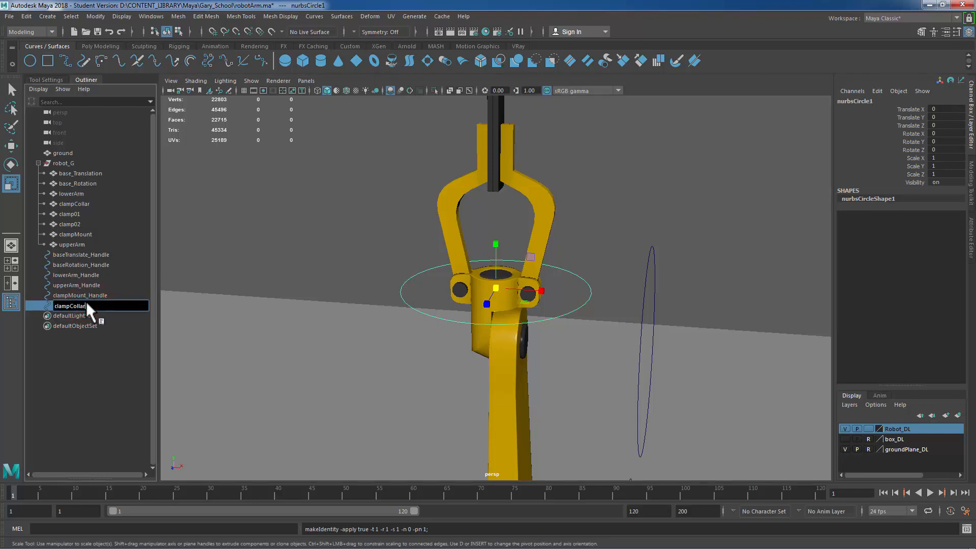
key("Return")
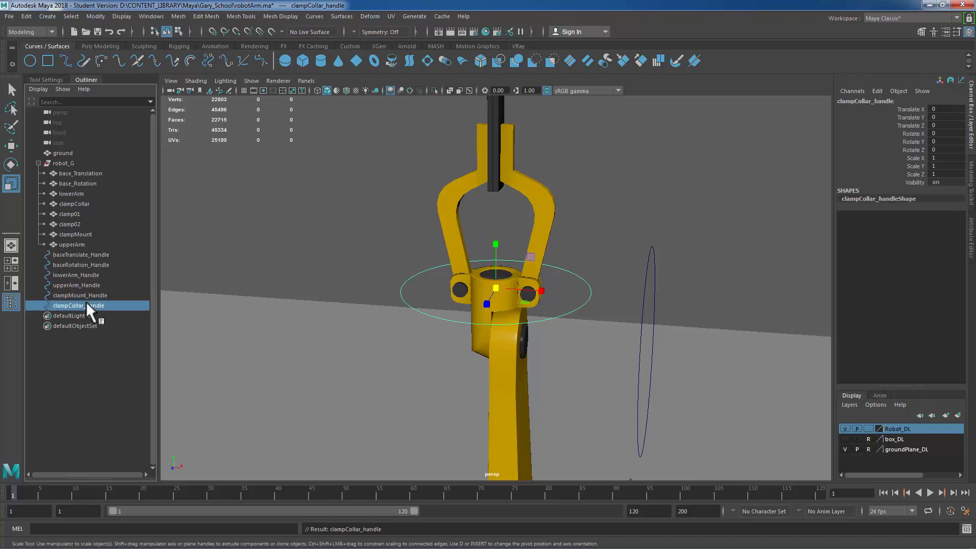
double_click(90, 303)
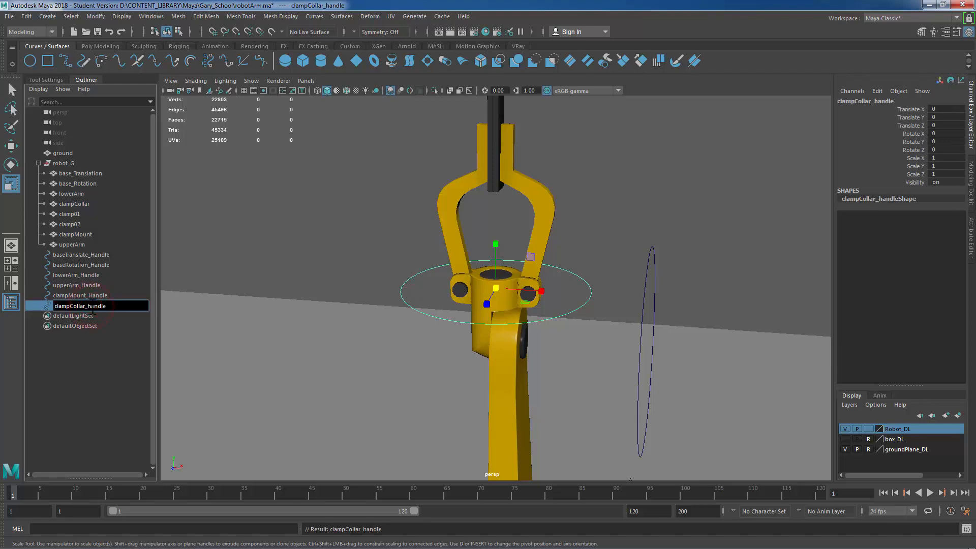
type("H")
key("Return")
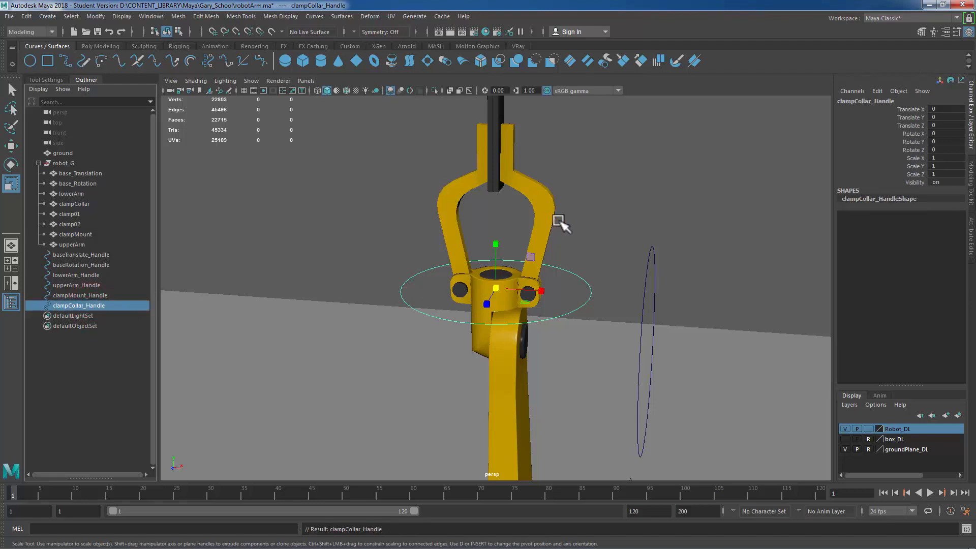
right_click_drag(646, 227, 591, 230, "alt")
left_click_drag(592, 230, 326, 202, "alt")
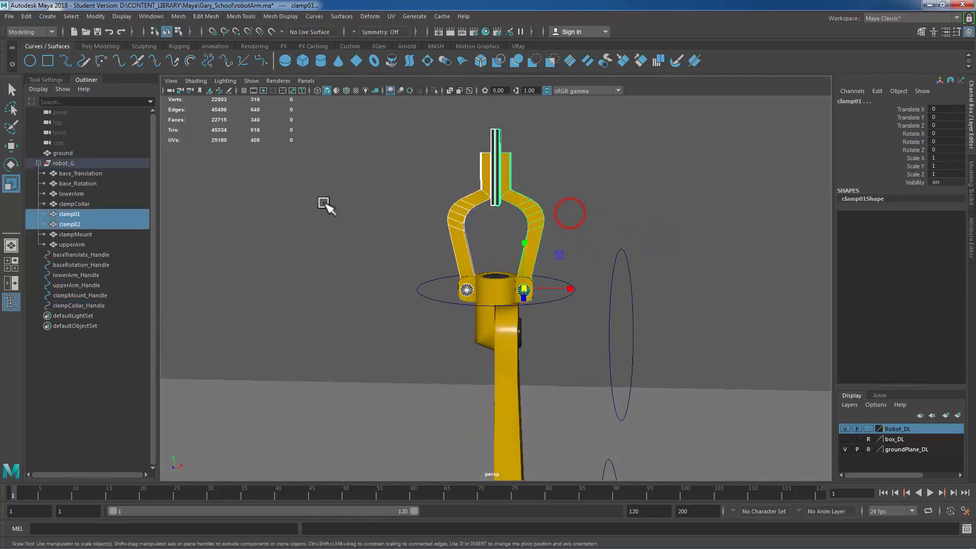
left_click(588, 186)
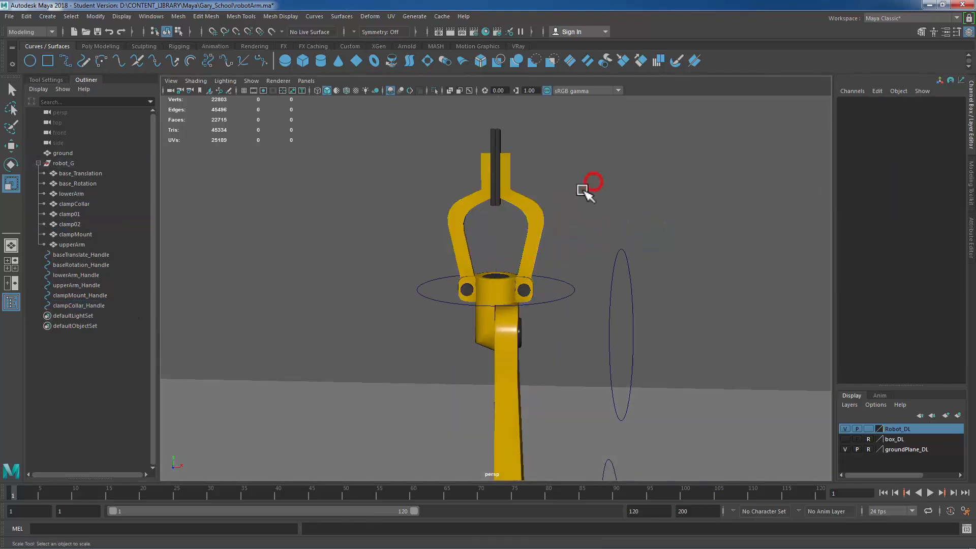
Step: Create a new NURBS circle and move it up toward the clamp
left_click(32, 64)
scroll(441, 243, "down", 10)
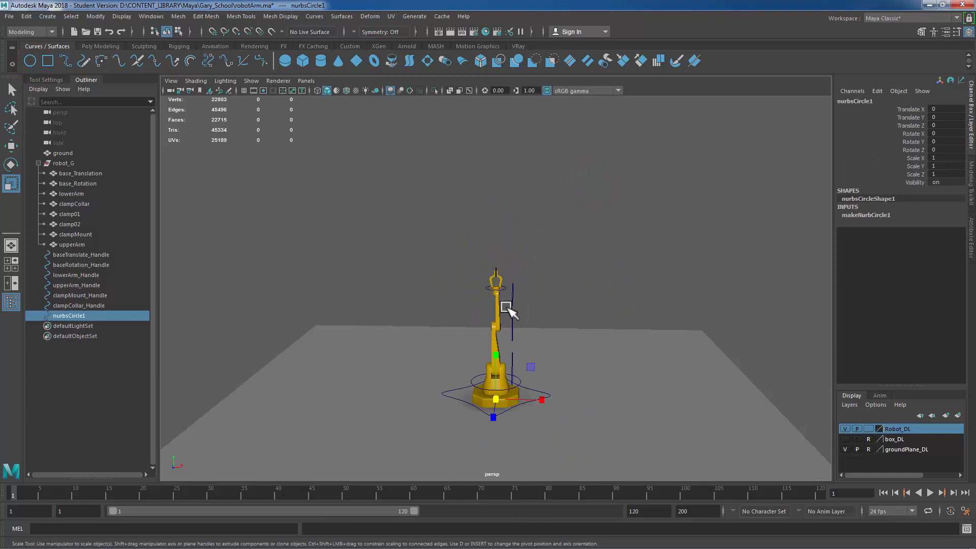
key("w")
left_click_drag(513, 331, 515, 235)
Step: Position the circle at the centre of the right clamp's pivot joint in front view
key("space")
key("space")
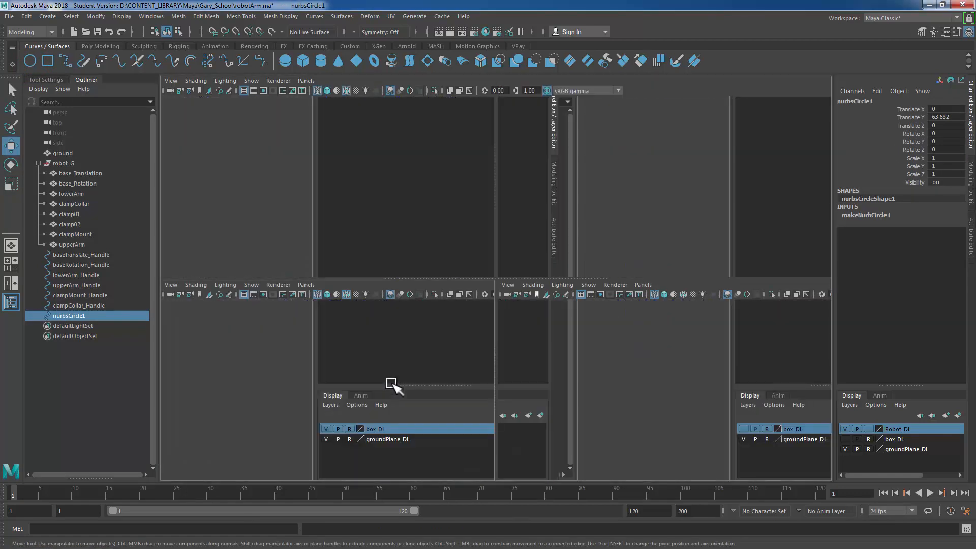
scroll(576, 414, "down", 10)
right_click_drag(473, 356, 813, 407, "alt")
middle_click_drag(682, 399, 627, 333, "alt")
left_click_drag(507, 237, 524, 283)
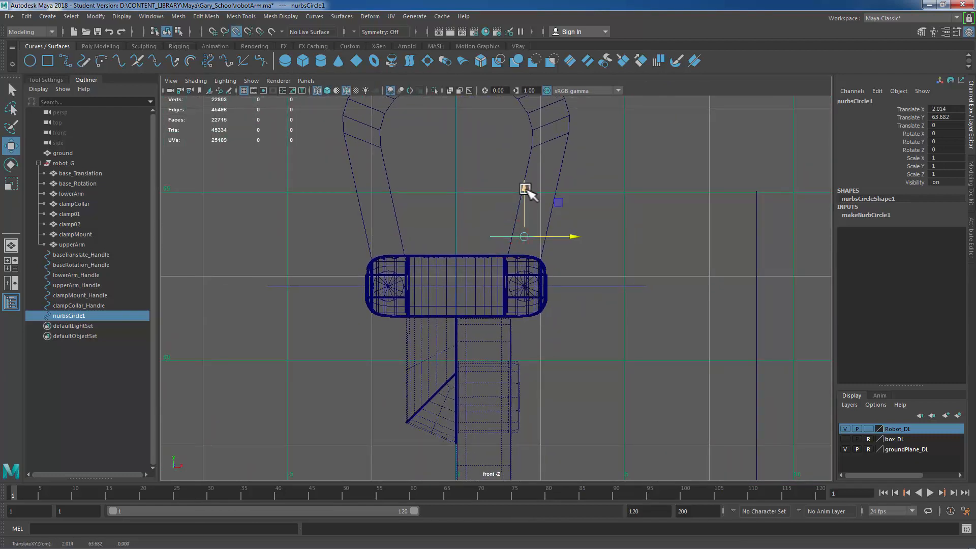
left_click_drag(524, 236, 525, 285)
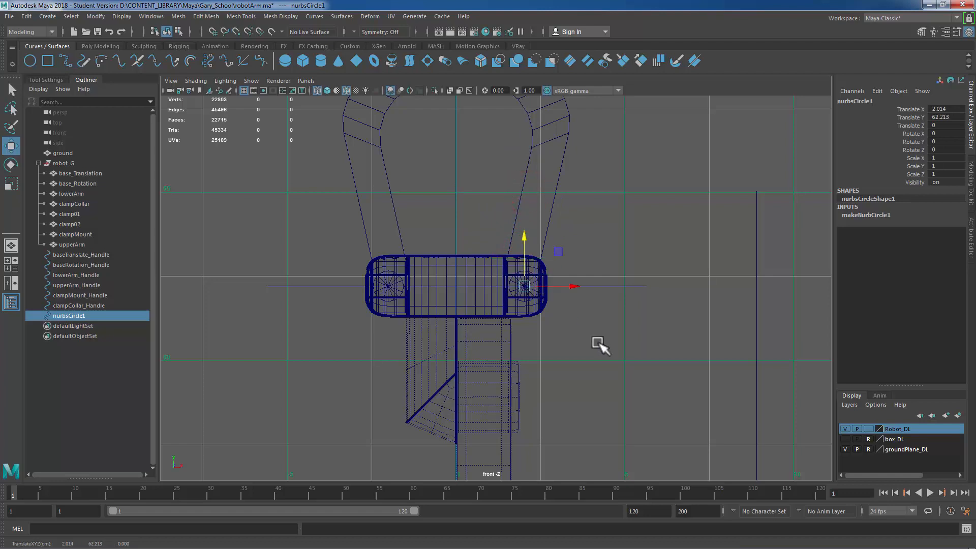
Step: Rotate the circle 90° about X, scale it uniformly to 1.625 and freeze its transformations
key("e")
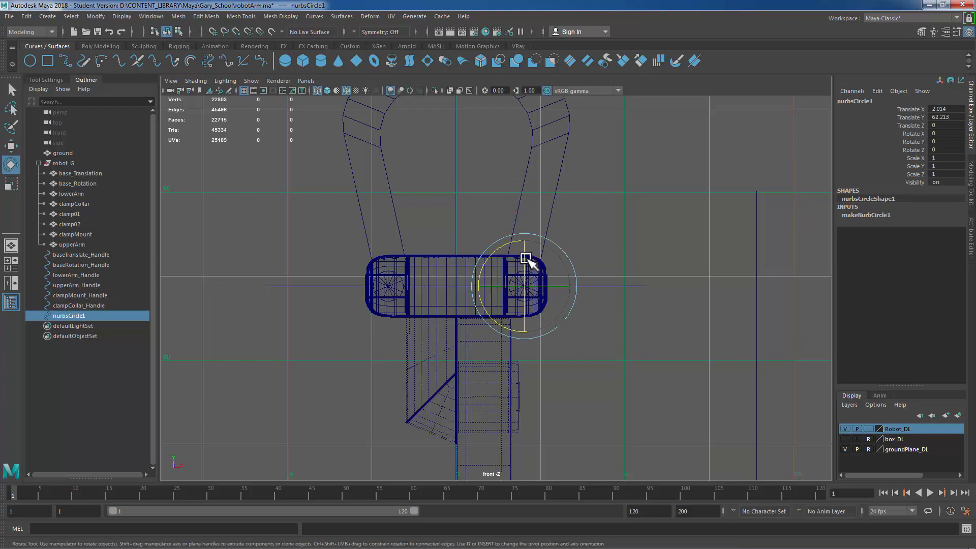
left_click_drag(526, 258, 756, 299)
key("r")
left_click_drag(526, 286, 561, 294)
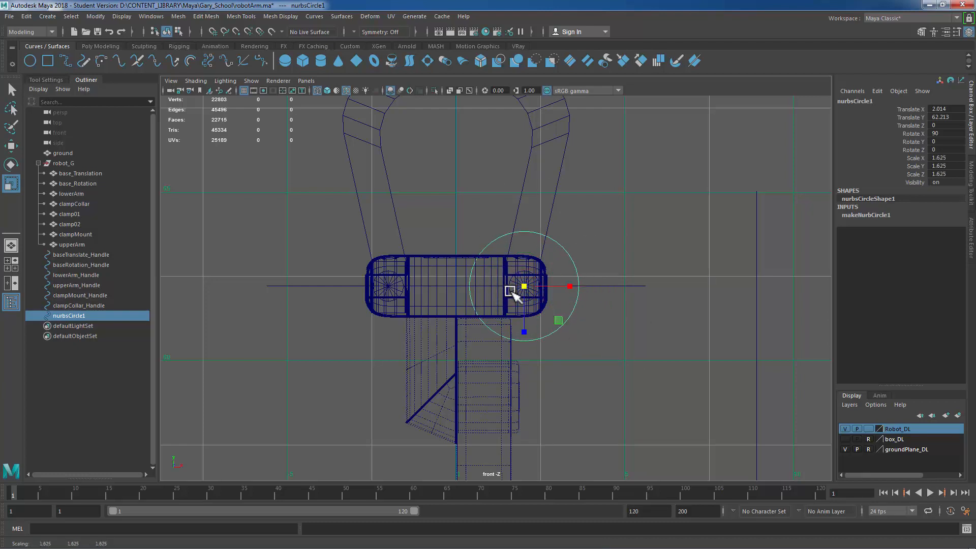
key("g")
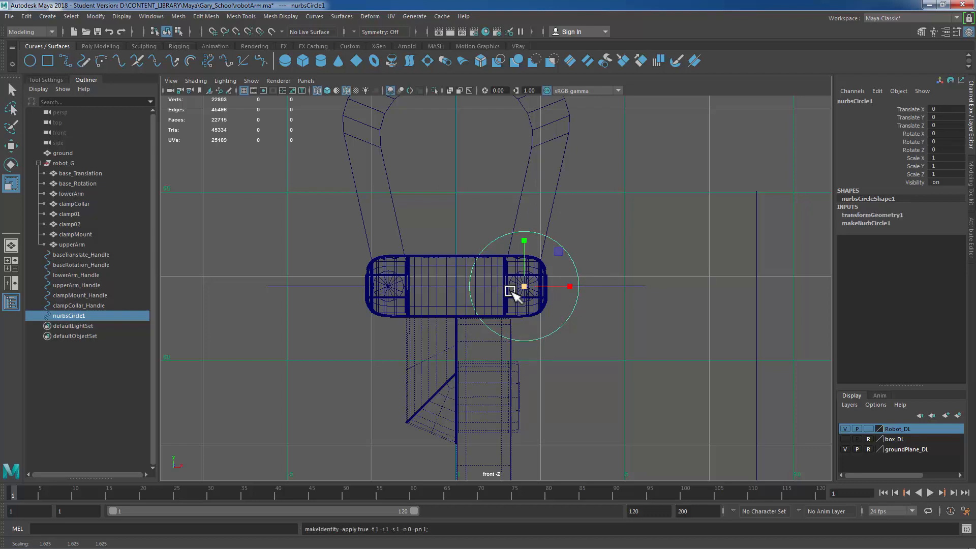
Step: Delete the circle's history, duplicate it and point-snap the copy to the left clamp's pivot joint
key("alt+shift+d")
key("ctrl+d")
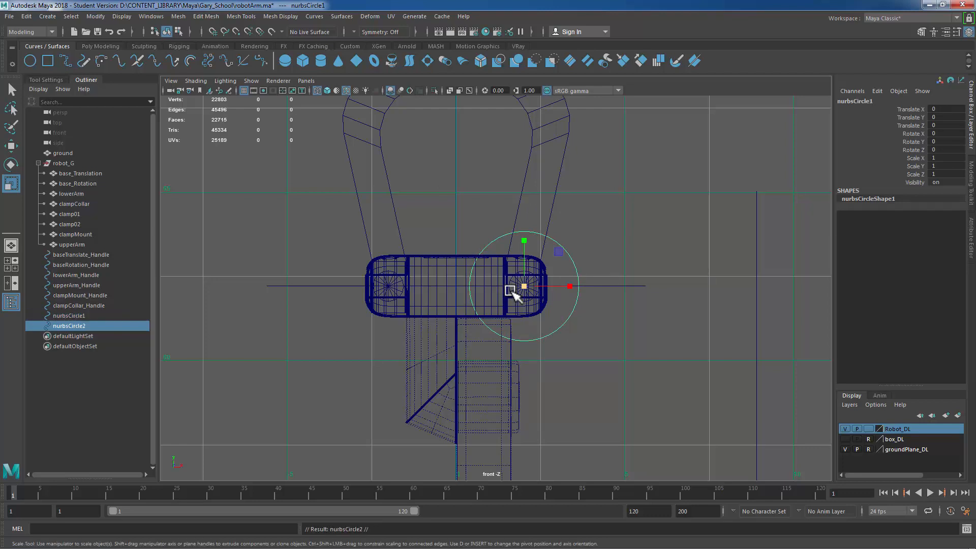
key("w")
key("v")
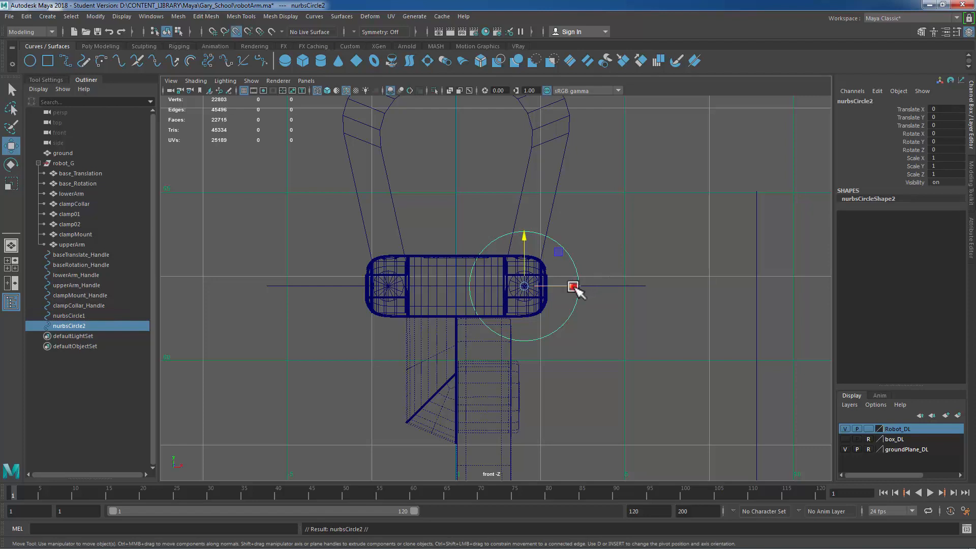
left_click_drag(573, 287, 391, 291)
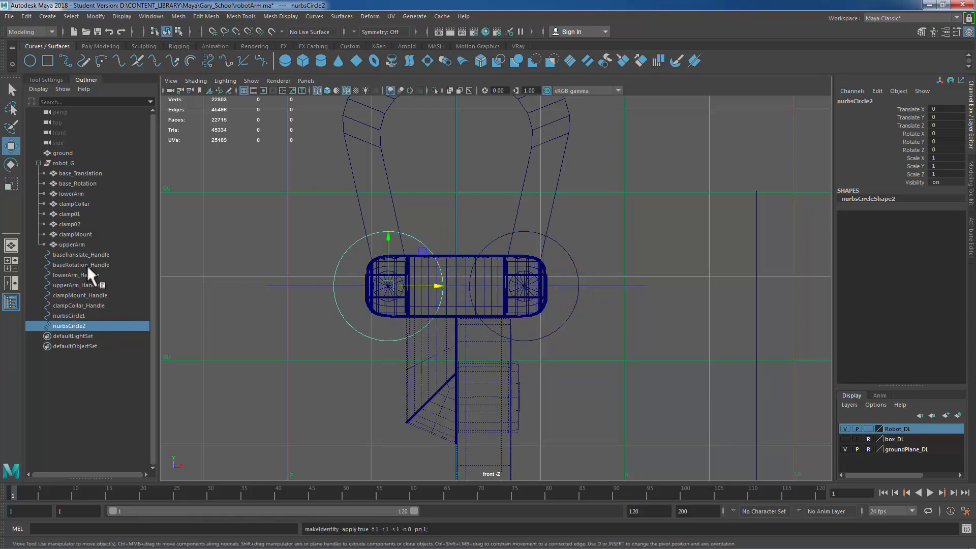
Step: Rename the right clamp circle as clamp01_Handle and the left copy as clamp02_Handle
double_click(81, 316)
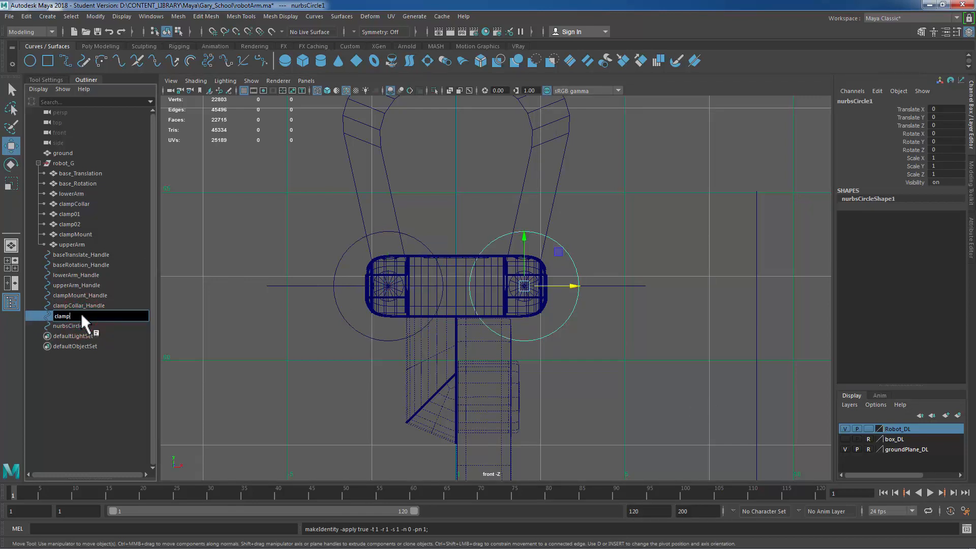
type("clamp01_Handle")
key("Return")
left_click(65, 325)
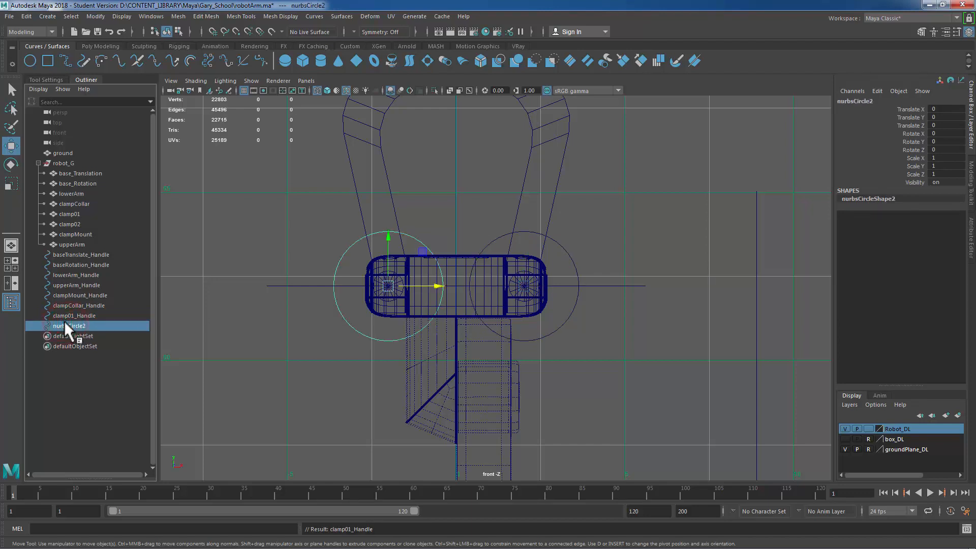
double_click(65, 326)
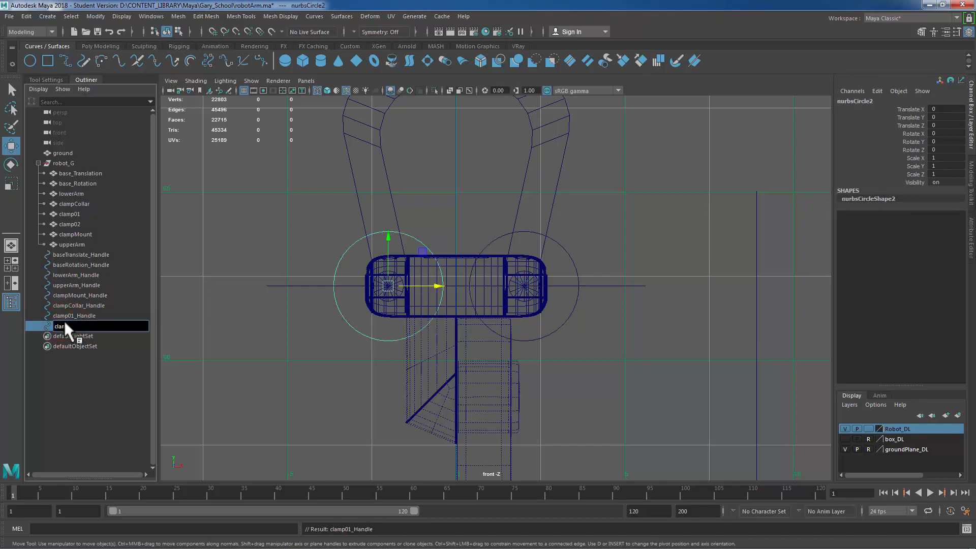
type("clamp02_Handle")
key("Return")
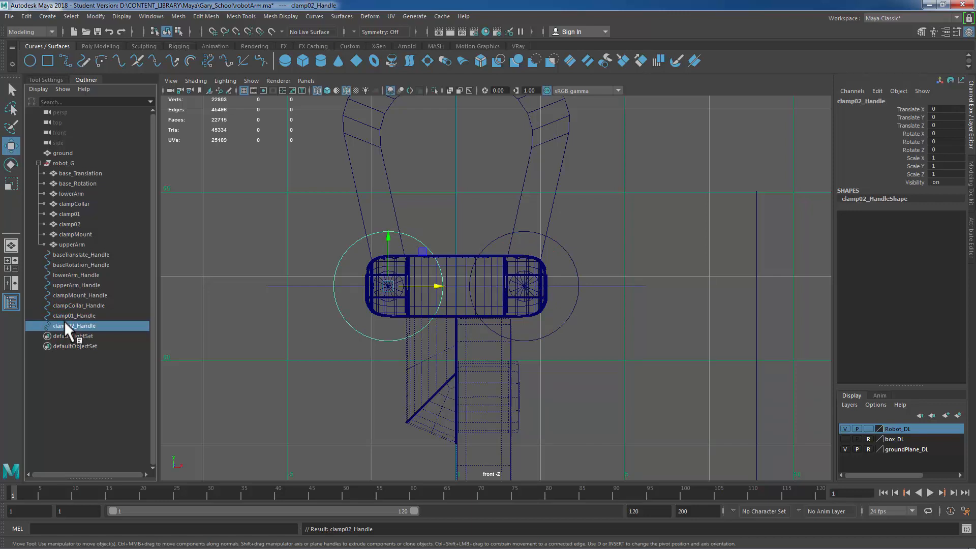
Step: Select all eight handle curves in the outliner
scroll(540, 279, "down", 8)
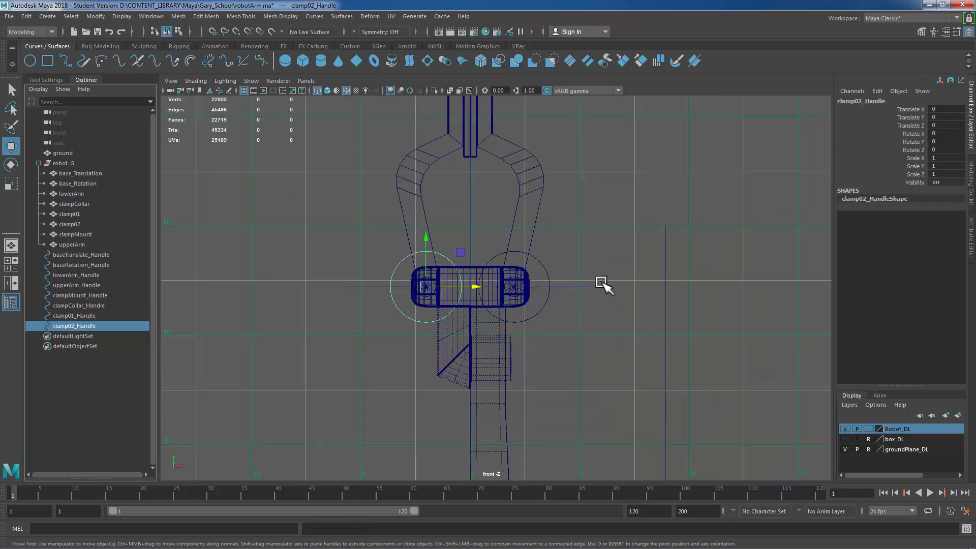
scroll(474, 302, "down", 3)
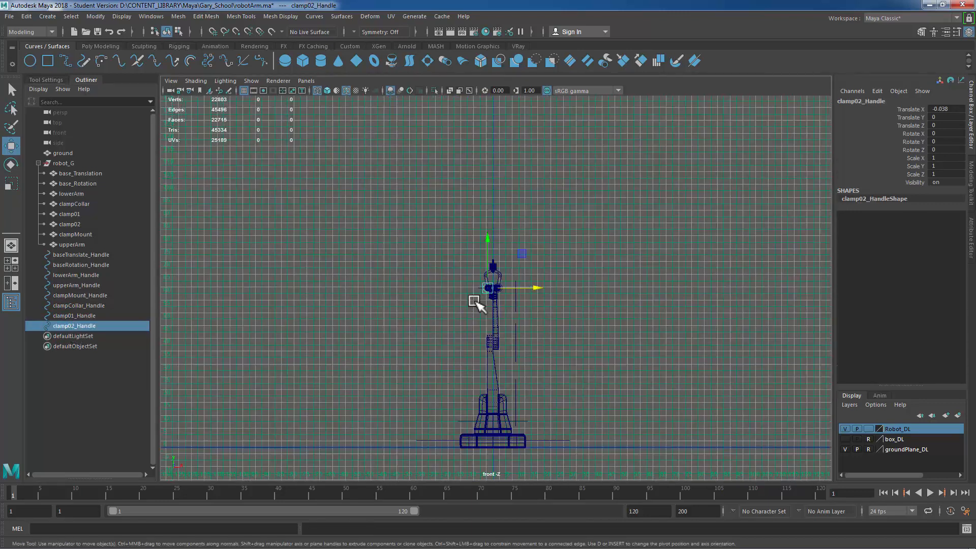
left_click(115, 254, "shift")
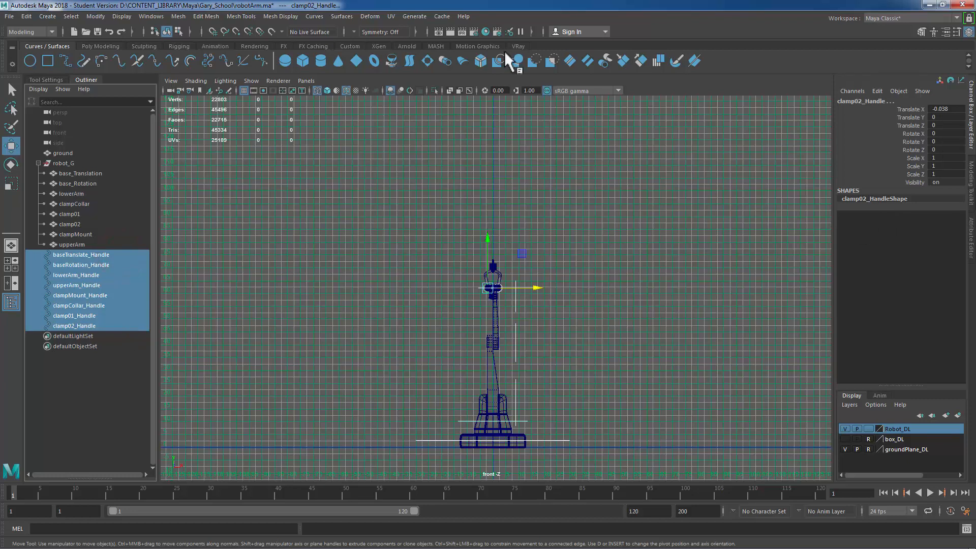
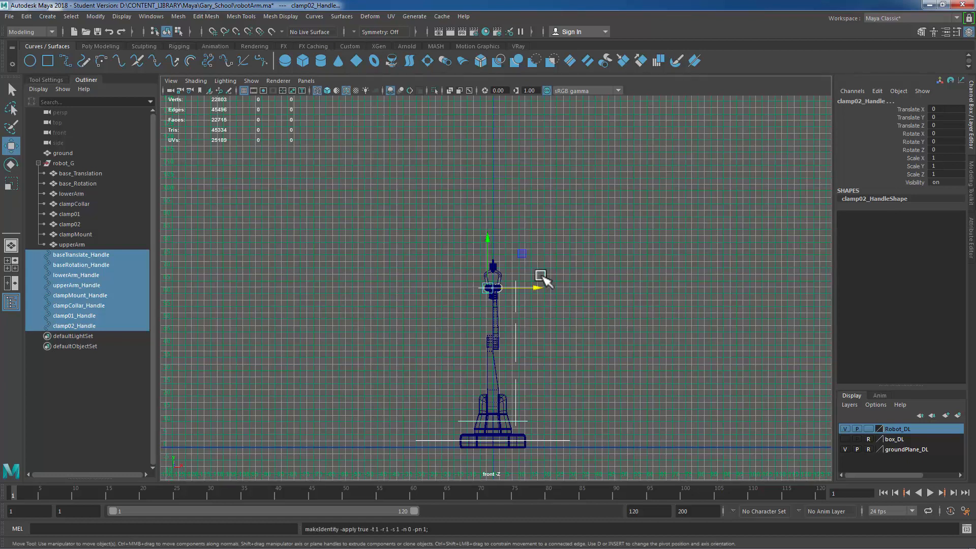
Step: Select each handle curve in turn in the front view to check its placement on the arm
right_click_drag(428, 321, 562, 320, "alt")
left_click_drag(553, 309, 512, 309)
left_click(516, 339)
middle_click_drag(594, 448, 593, 279, "alt")
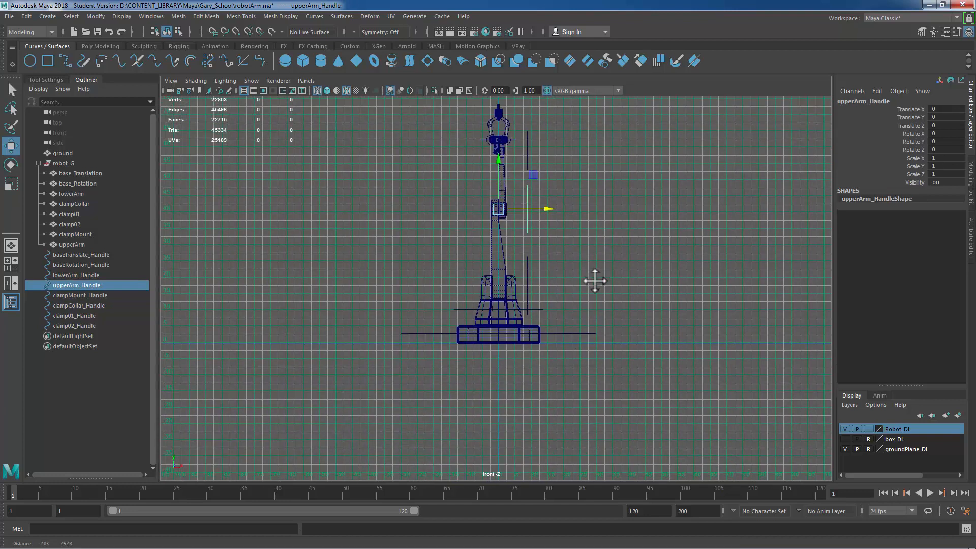
left_click(543, 305)
left_click_drag(546, 304, 538, 313)
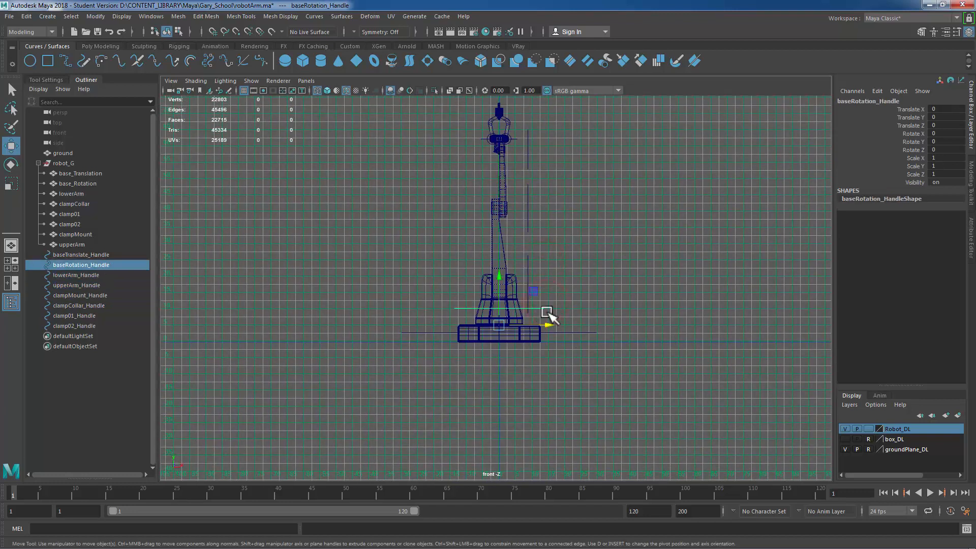
middle_click_drag(665, 240, 662, 354, "alt")
right_click_drag(482, 246, 602, 236, "alt")
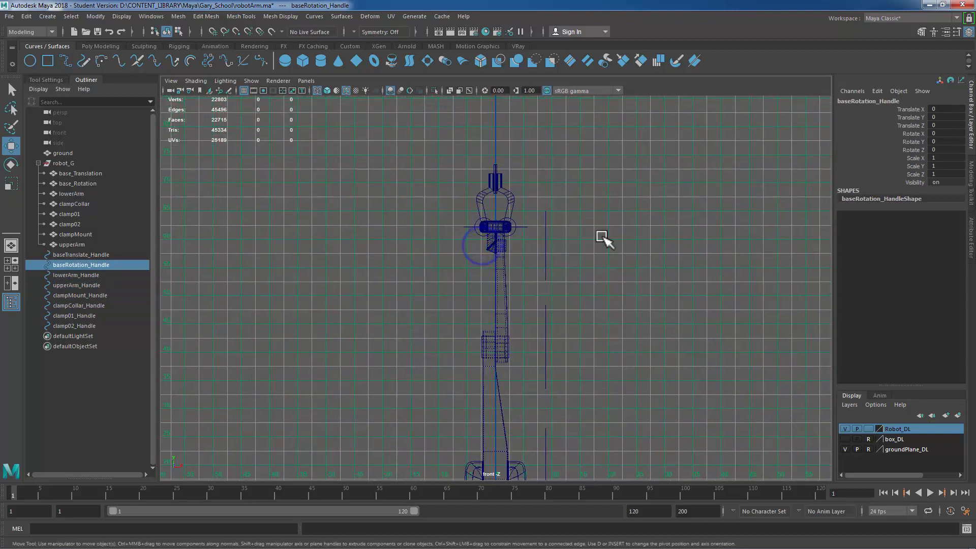
left_click(465, 216)
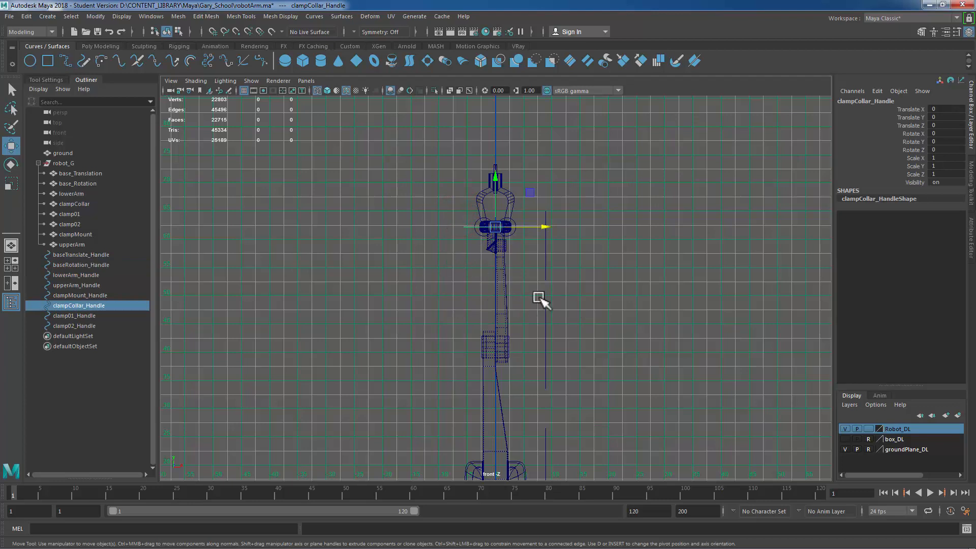
Step: Hide the Robot_DL display layer and switch to the perspective view
left_click(38, 163)
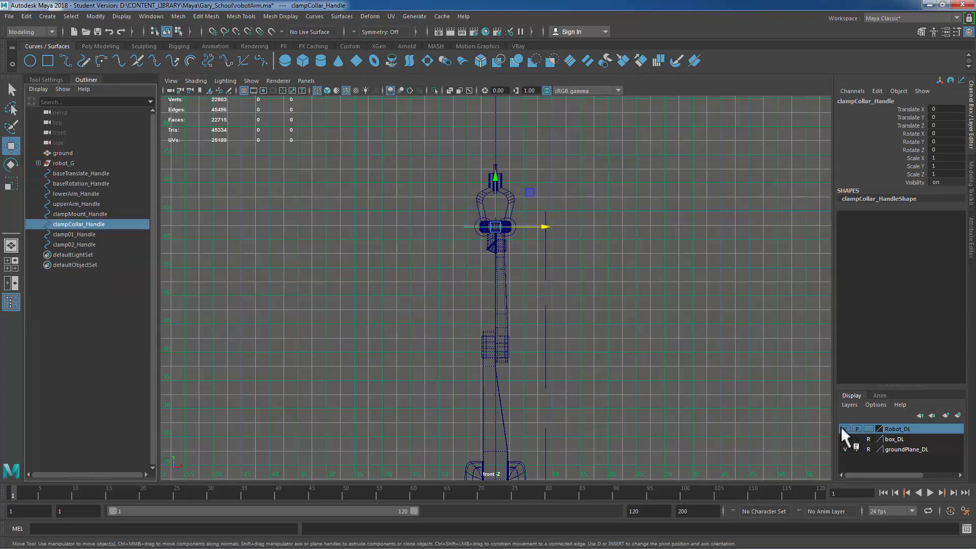
left_click(842, 429)
key("space")
key("space")
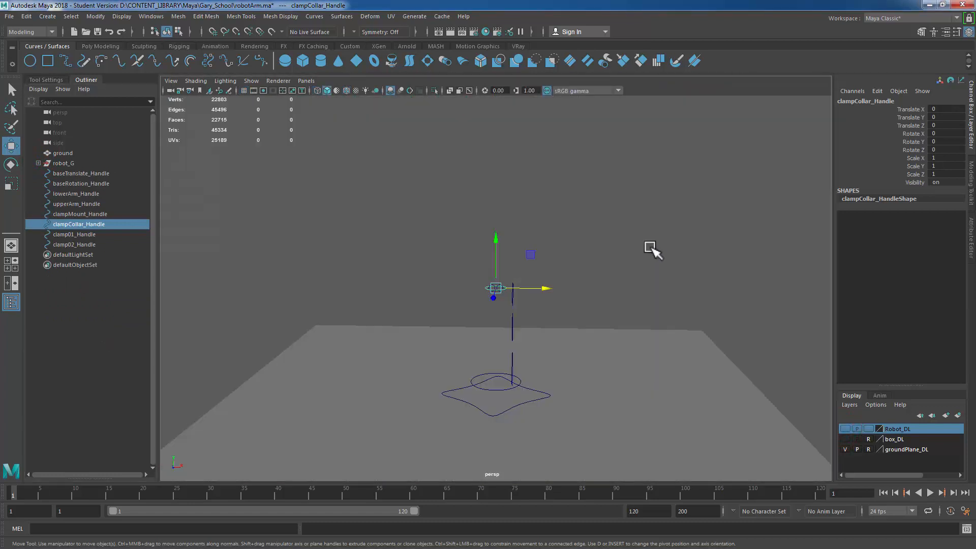
left_click_drag(652, 249, 623, 251, "alt")
left_click(409, 152)
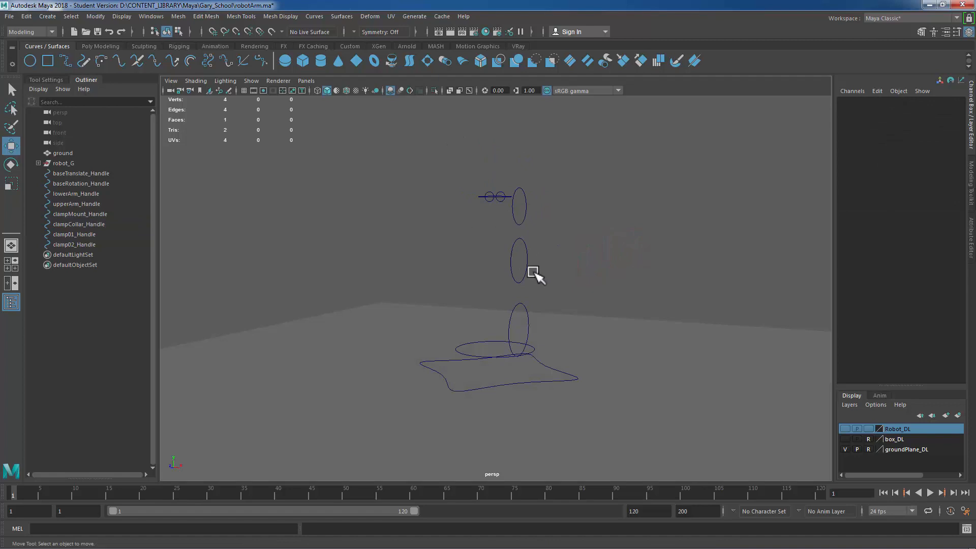
left_click_drag(531, 279, 511, 284, "alt")
left_click_drag(500, 379, 479, 416)
left_click_drag(549, 380, 468, 375)
key("ctrl+z")
key("ctrl+z")
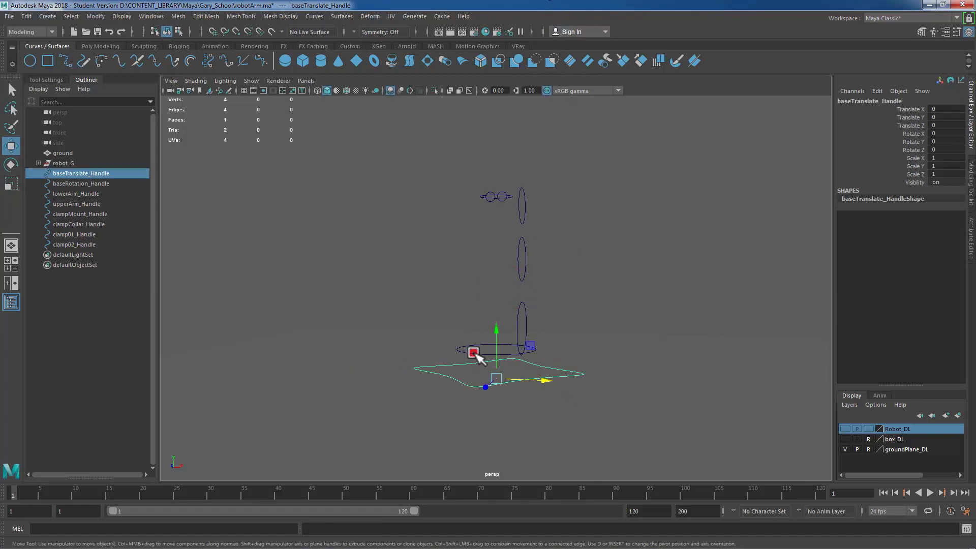
Step: Parent the seven other handle curves under baseTranslate_Handle
left_click(473, 353)
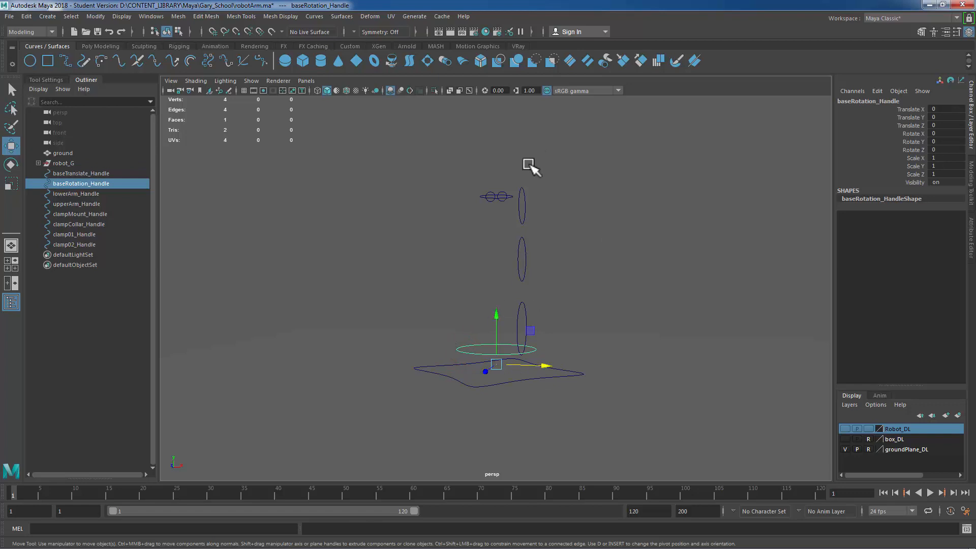
left_click_drag(518, 233, 517, 231, "alt")
left_click_drag(404, 159, 606, 354)
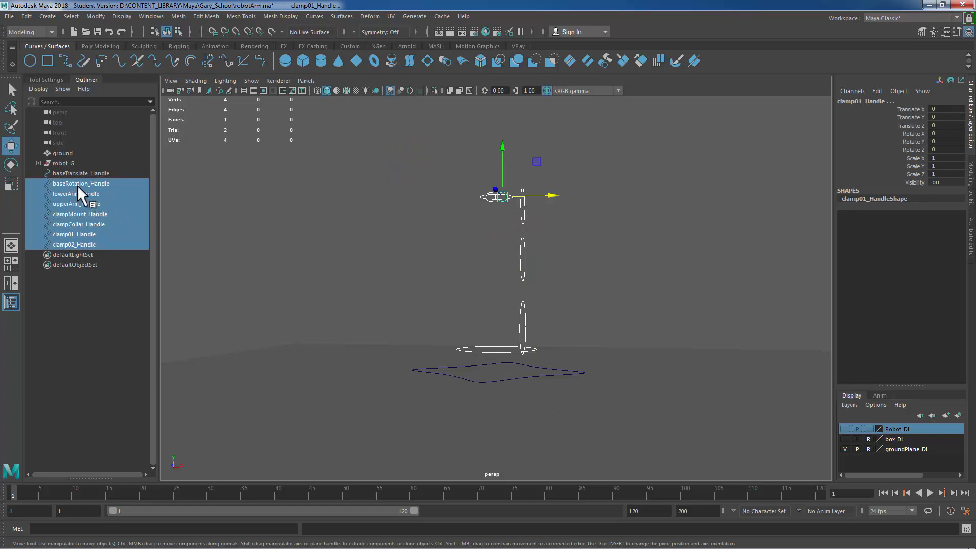
middle_click_drag(77, 186, 69, 173)
left_click(81, 173)
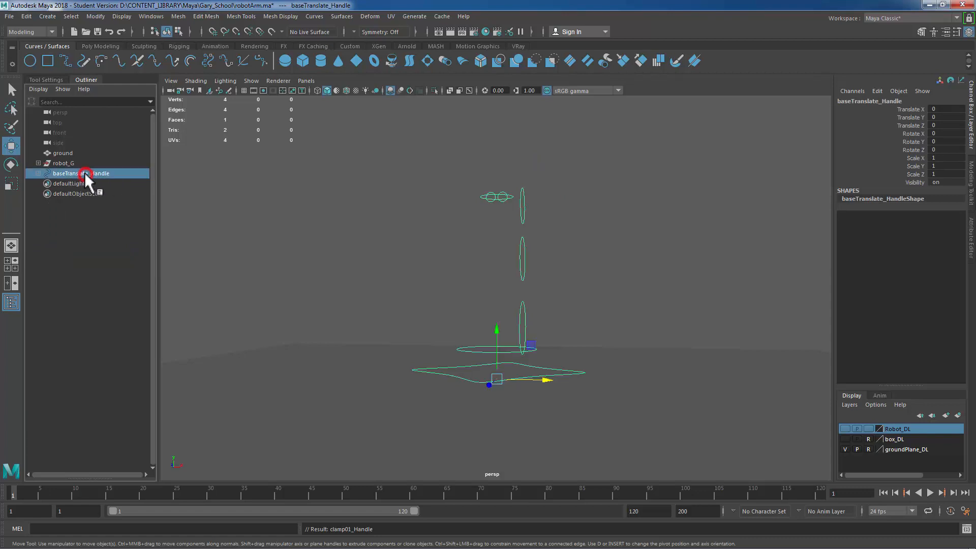
left_click(38, 173)
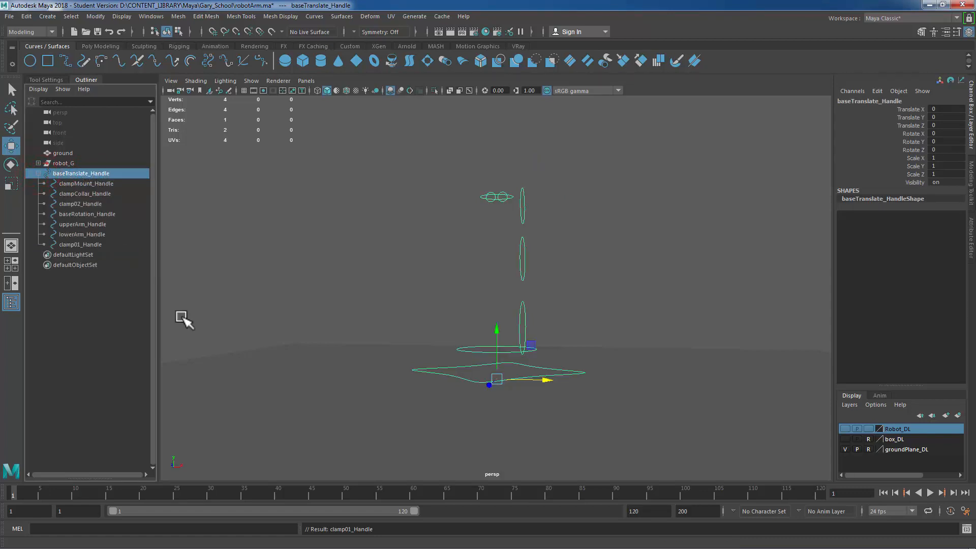
Step: Test-move baseTranslate_Handle along X and undo the move
left_click(87, 170)
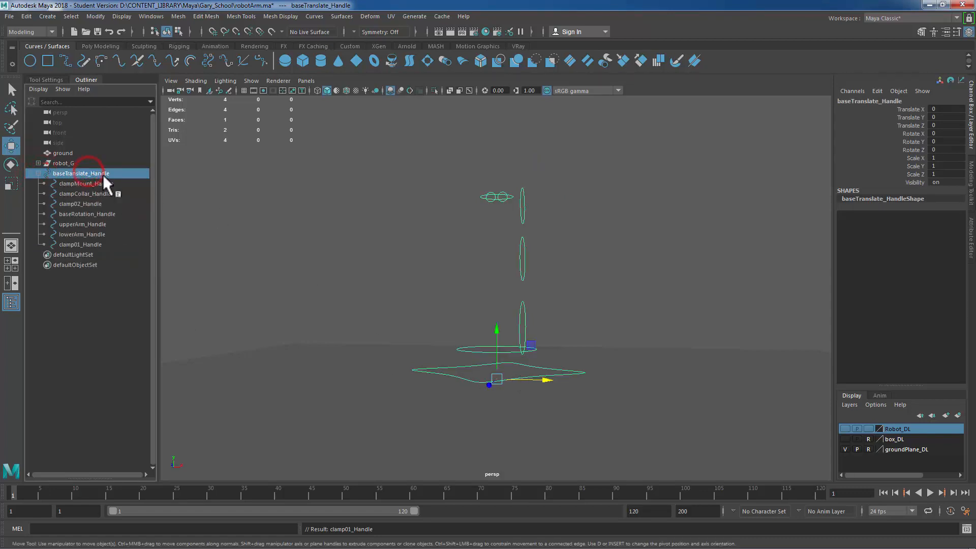
left_click_drag(547, 382, 571, 375)
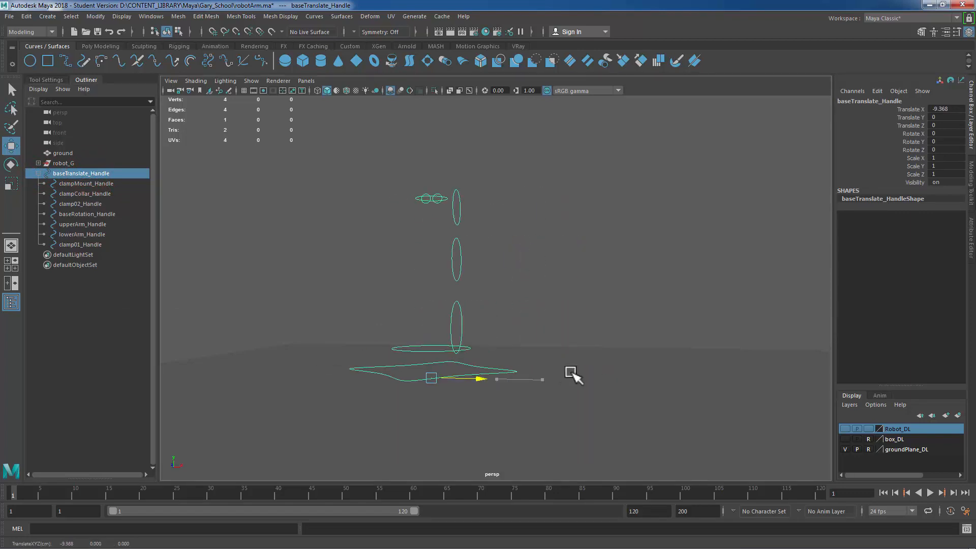
key("ctrl+z")
key("ctrl+z")
Step: Parent the six handles above the base rotation under baseRotation_Handle
left_click_drag(418, 156, 591, 320)
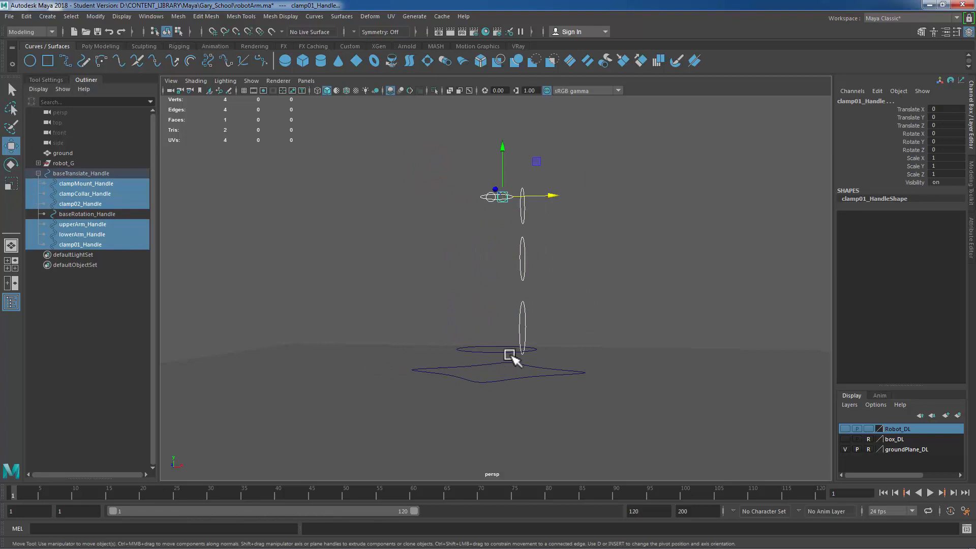
middle_click_drag(100, 181, 93, 214)
left_click(45, 183)
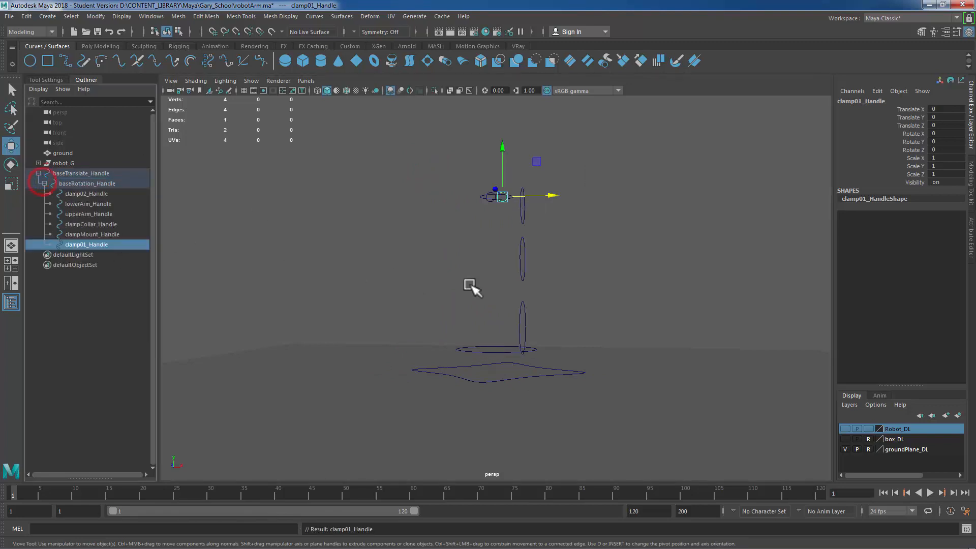
Step: Parent the upperArm, clampMount, clampCollar, clamp01 and clamp02 handles under lowerArm_Handle
left_click_drag(436, 153, 588, 272)
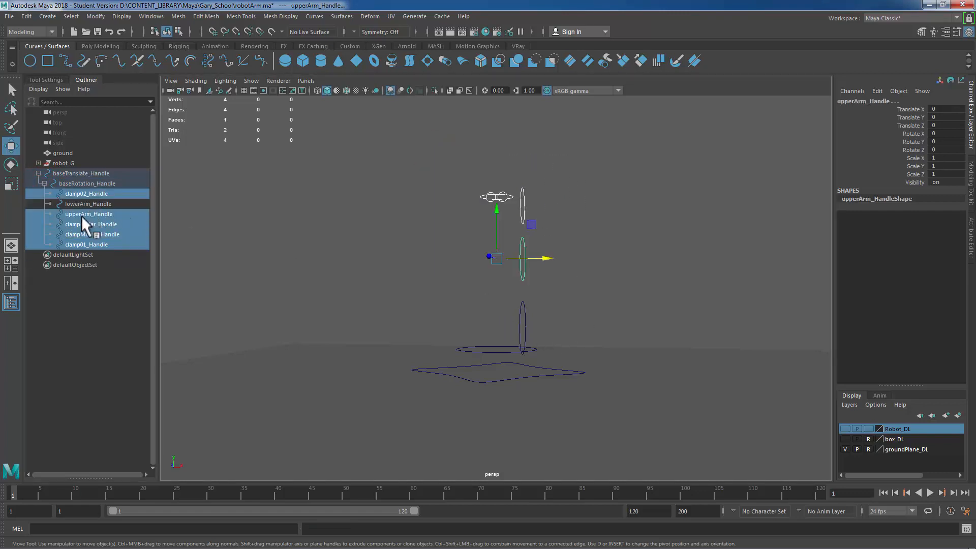
middle_click_drag(84, 223, 78, 203)
left_click(50, 194)
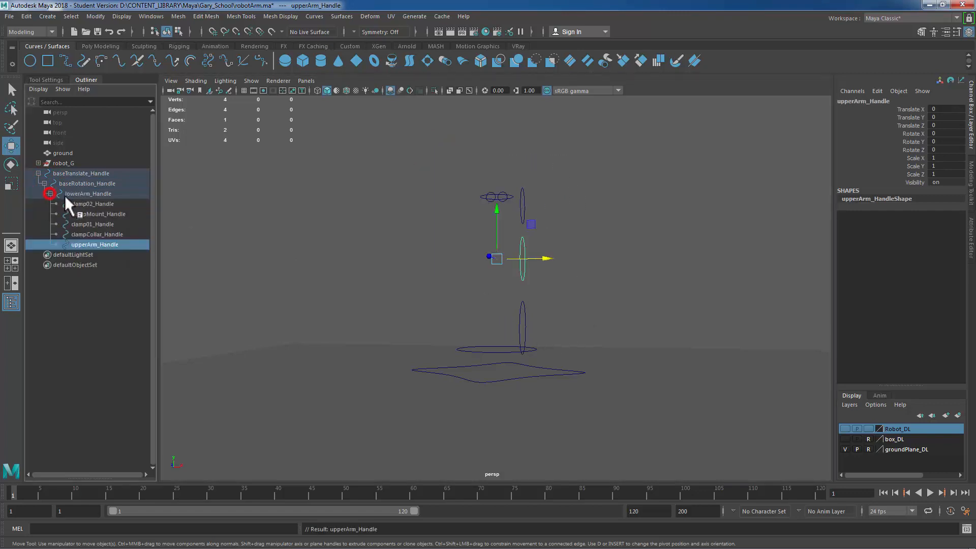
Step: Parent the clampMount, clampCollar, clamp01 and clamp02 handles under upperArm_Handle
left_click_drag(424, 170, 593, 220)
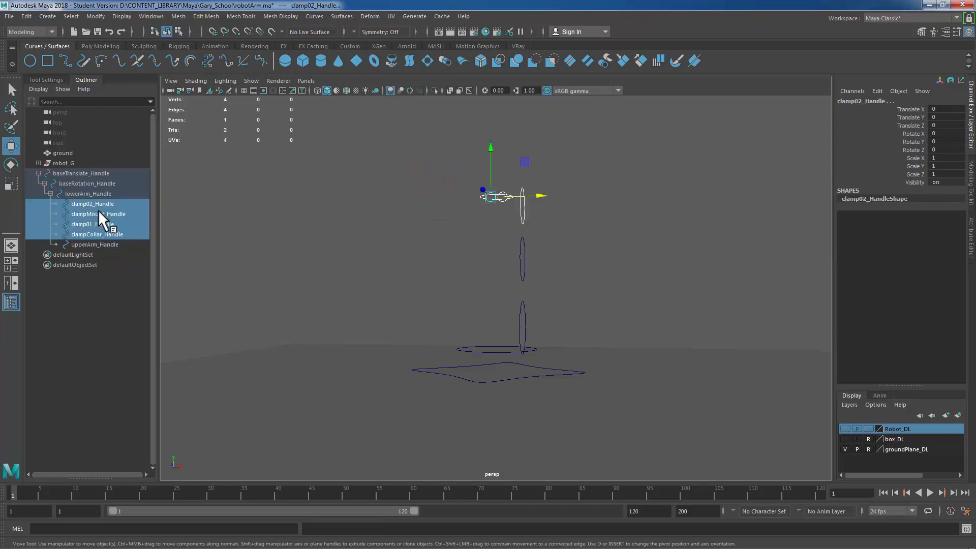
middle_click_drag(96, 224, 91, 245)
right_click_drag(361, 210, 597, 260, "alt")
middle_click_drag(549, 220, 537, 354, "alt")
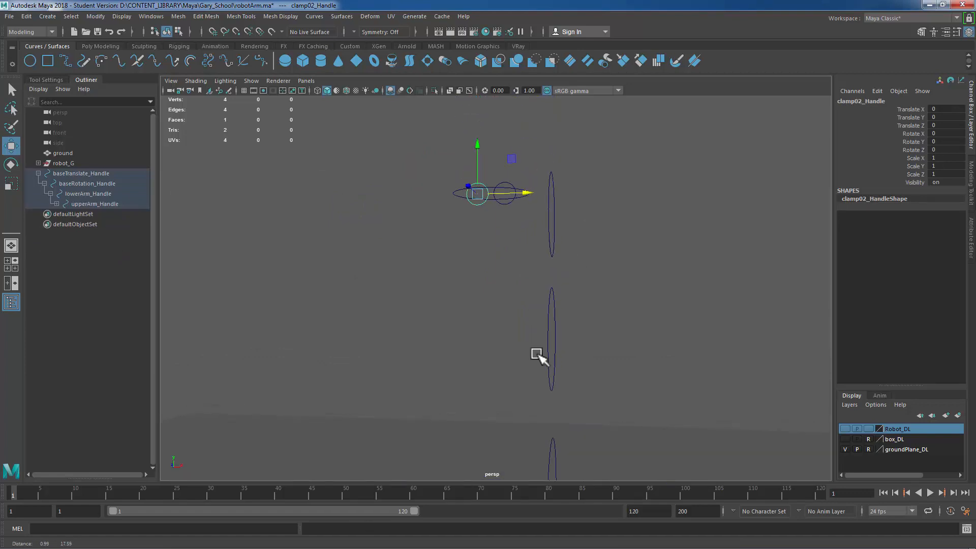
left_click_drag(518, 323, 515, 329, "alt")
Step: Parent the clampCollar, clamp01 and clamp02 handles under clampMount_Handle
left_click_drag(535, 242, 600, 257)
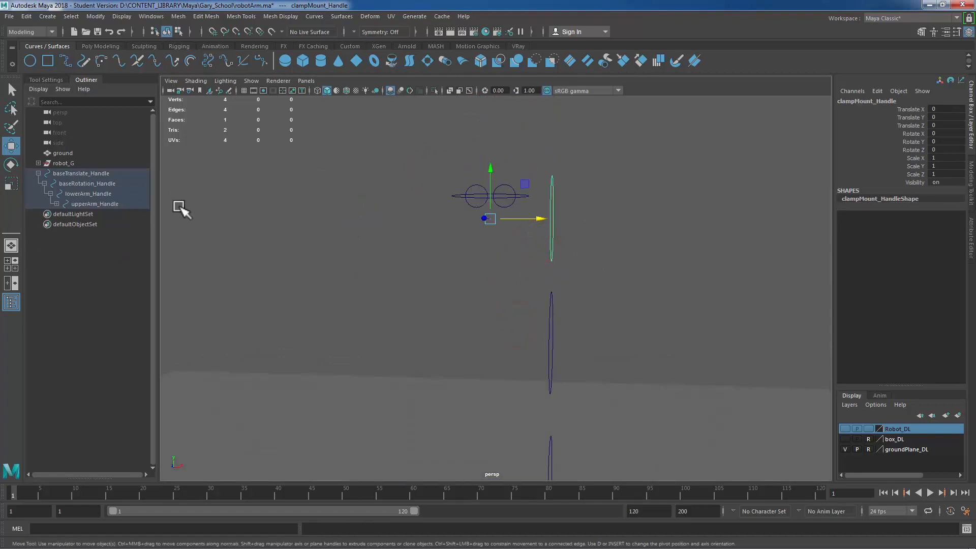
left_click(57, 204)
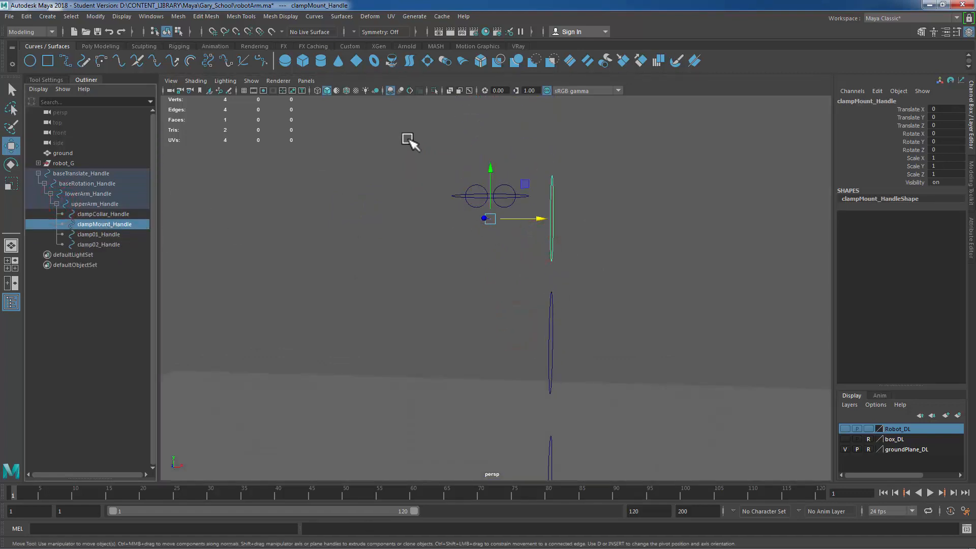
left_click_drag(407, 138, 524, 246)
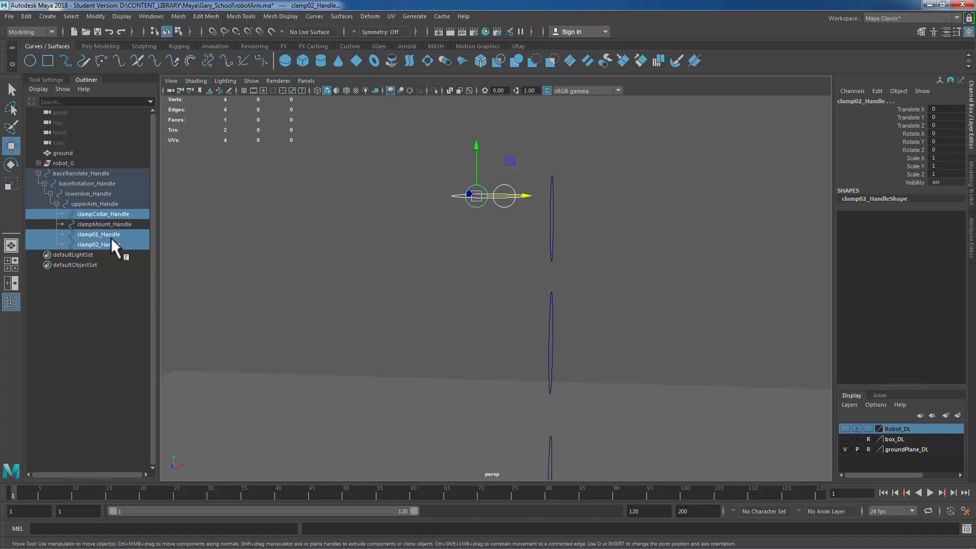
middle_click_drag(108, 232, 99, 224)
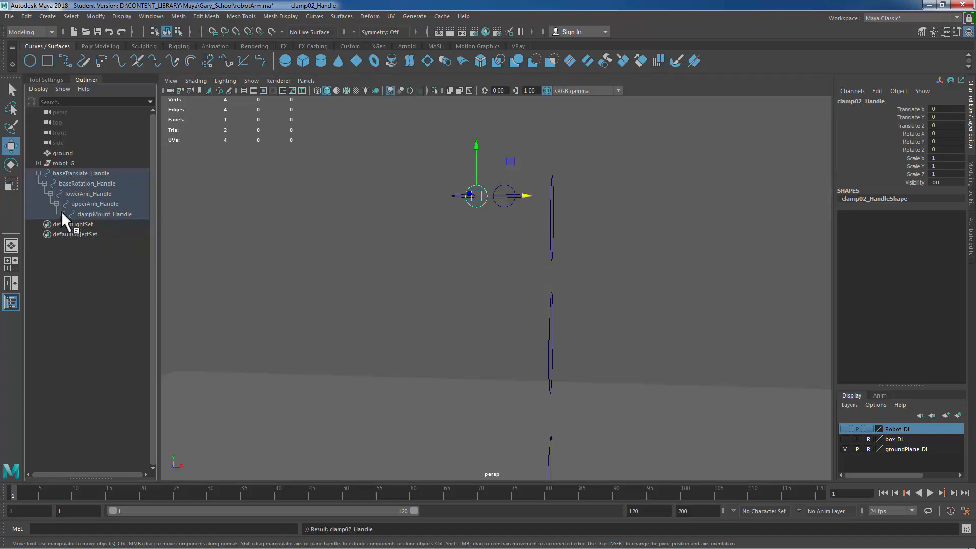
left_click(62, 213)
Step: Parent clamp01_Handle and clamp02_Handle under clampCollar_Handle
right_click_drag(496, 265, 518, 266, "alt")
left_click_drag(459, 223, 508, 201)
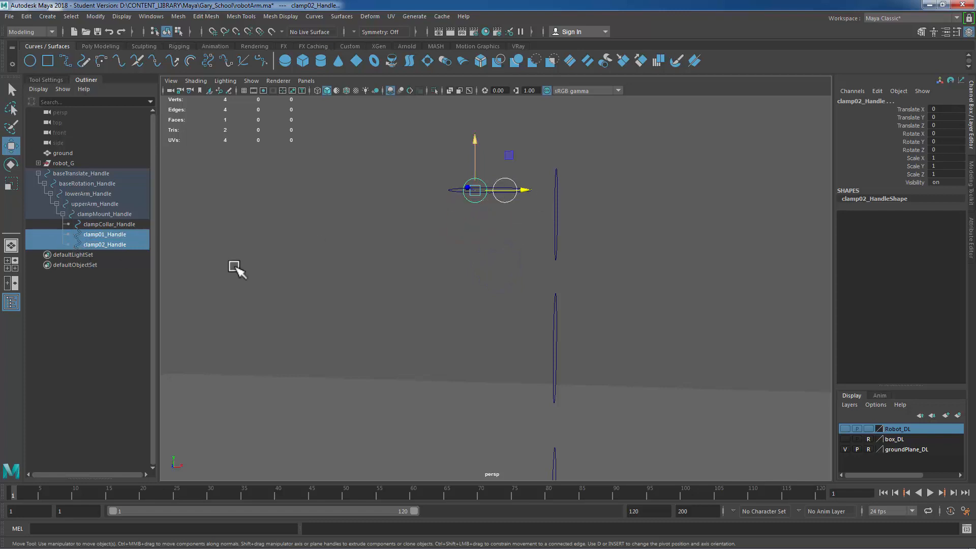
middle_click_drag(111, 234, 102, 225)
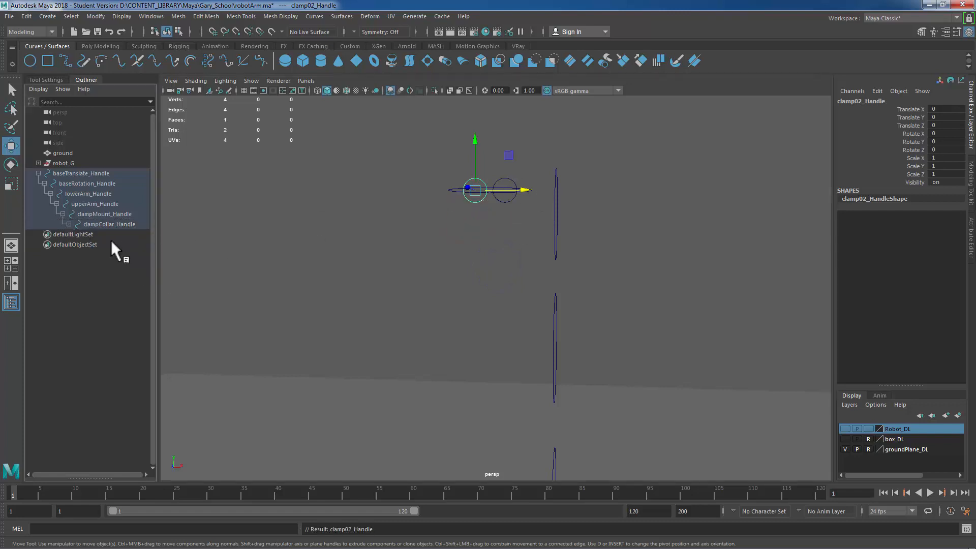
left_click(69, 225)
left_click_drag(509, 254, 512, 254, "alt")
left_click(496, 242)
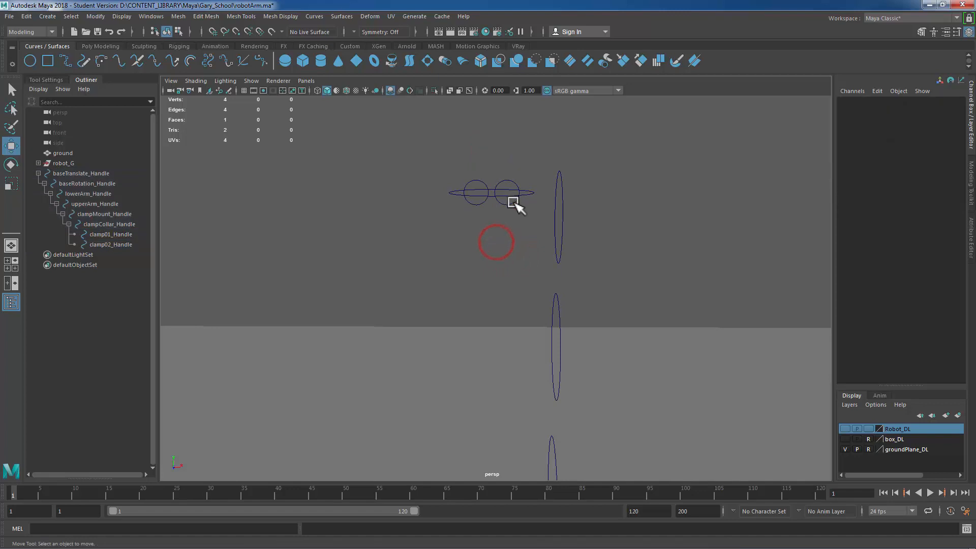
Step: Test-rotate upperArm_Handle with the Rotate tool and undo the rotation
left_click(514, 201)
left_click(474, 205)
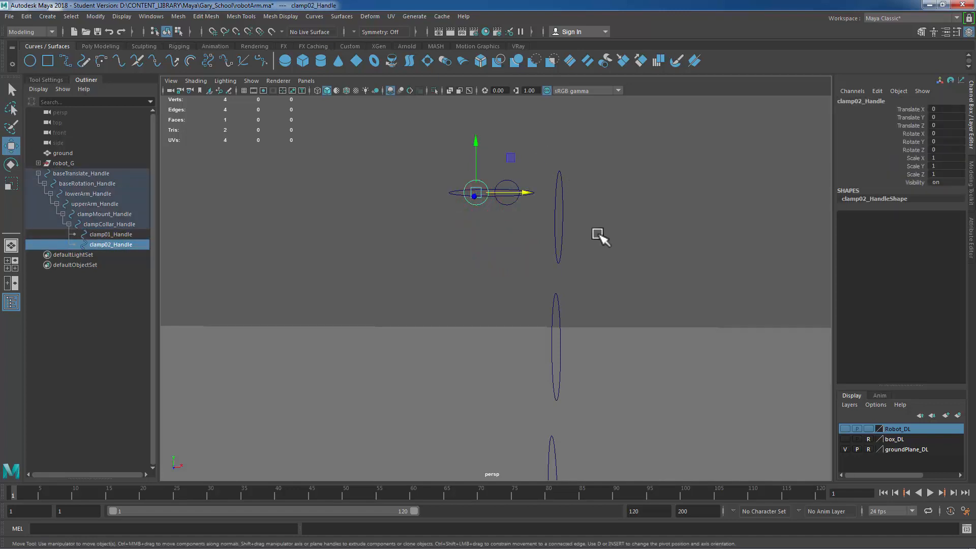
left_click_drag(590, 241, 604, 223, "alt")
middle_click_drag(604, 223, 608, 201, "alt")
right_click_drag(640, 255, 605, 254, "alt")
left_click_drag(605, 253, 603, 240, "alt")
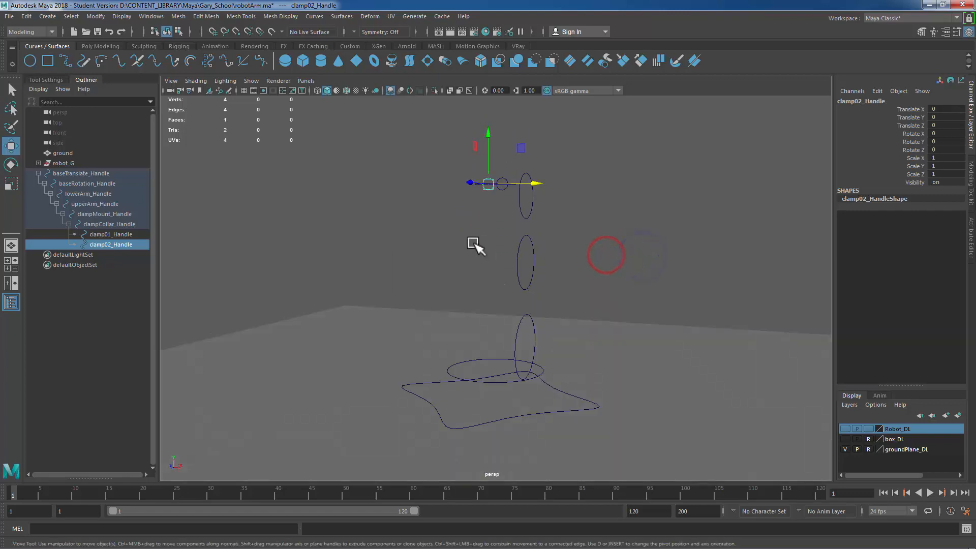
left_click_drag(473, 242, 612, 264)
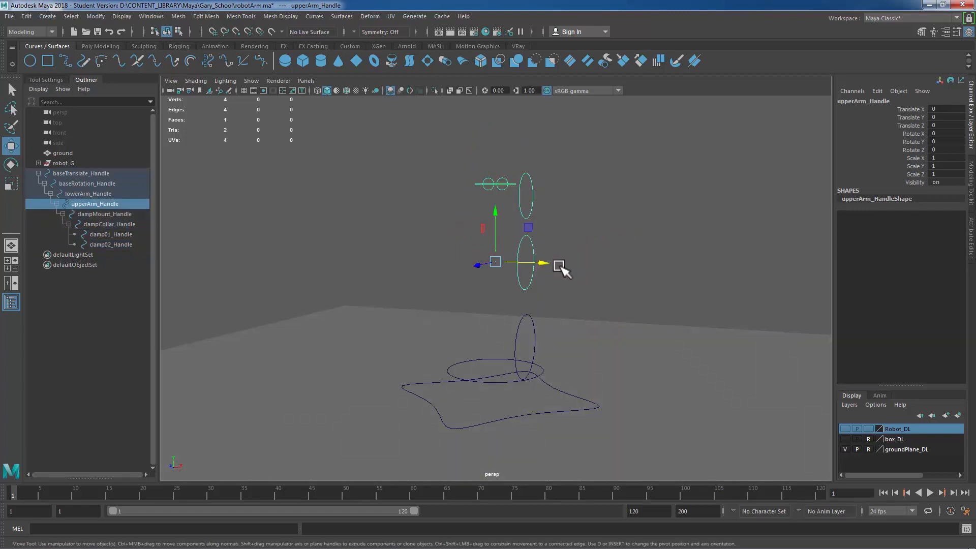
key("e")
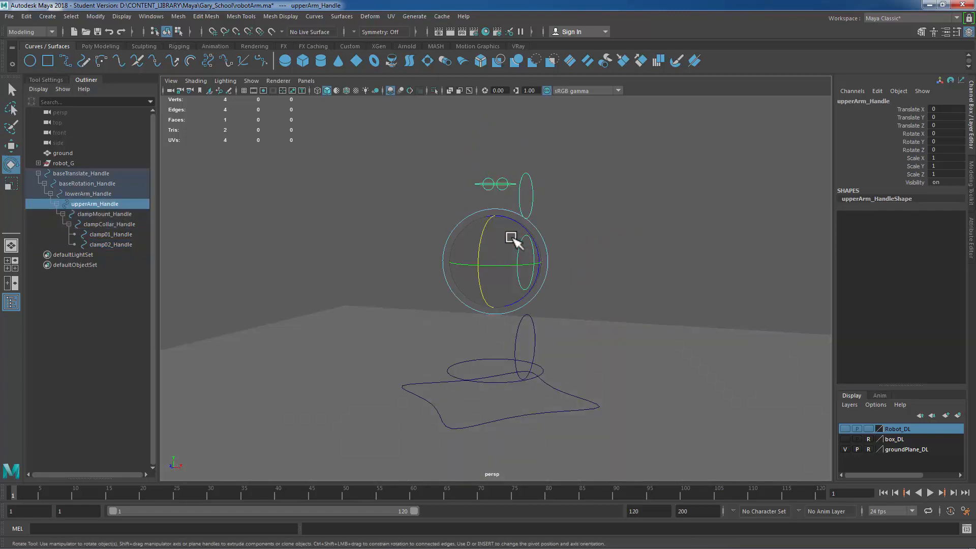
left_click_drag(485, 225, 493, 251)
key("ctrl+z")
Step: Test-rotate baseRotation_Handle about Y and undo the rotation
left_click(502, 382)
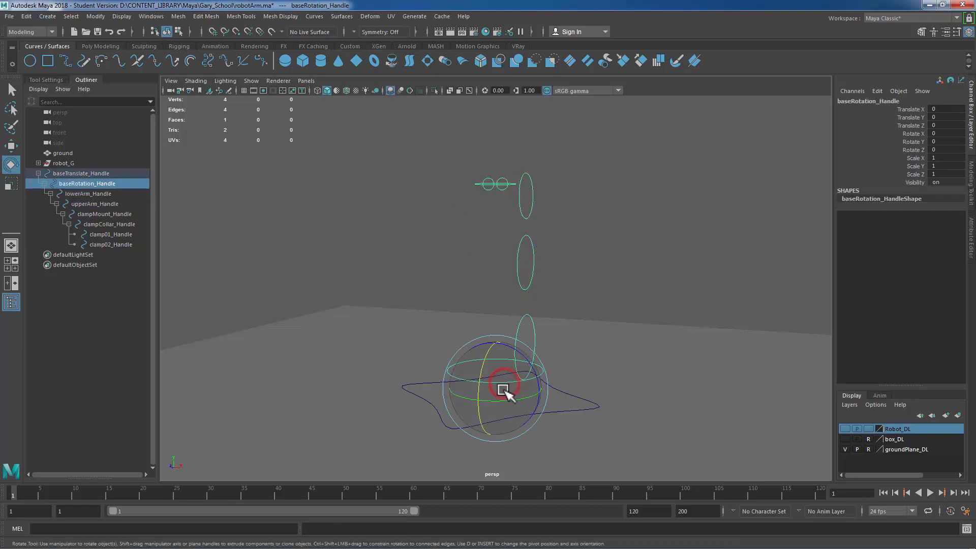
mouse_move(503, 396)
left_mouse_down()
mouse_move(536, 399)
mouse_move(502, 402)
left_mouse_up()
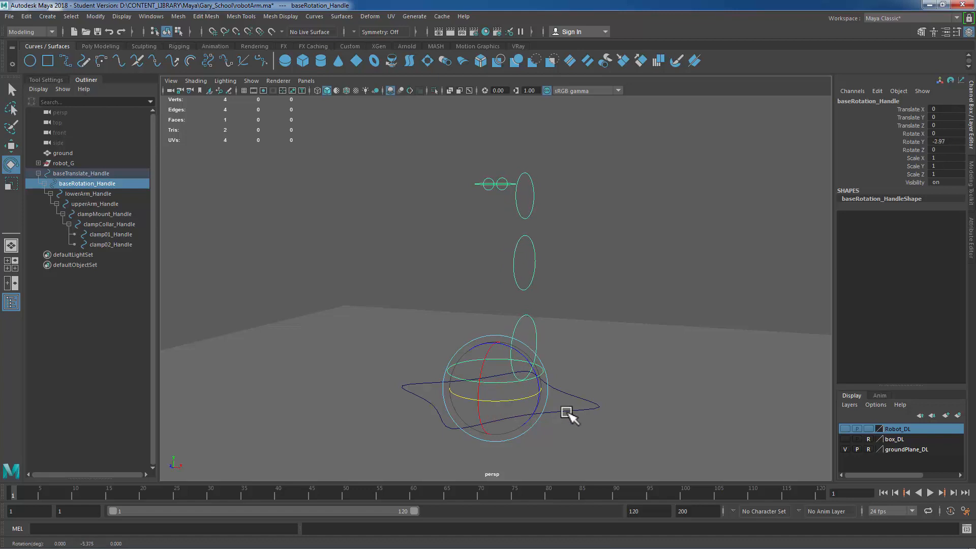
key("ctrl+z")
Step: Put baseTranslate_Handle with its hierarchy on a new display layer named animHandle_DL
right_click_drag(668, 368, 614, 305, "alt")
left_click_drag(615, 305, 621, 334, "alt")
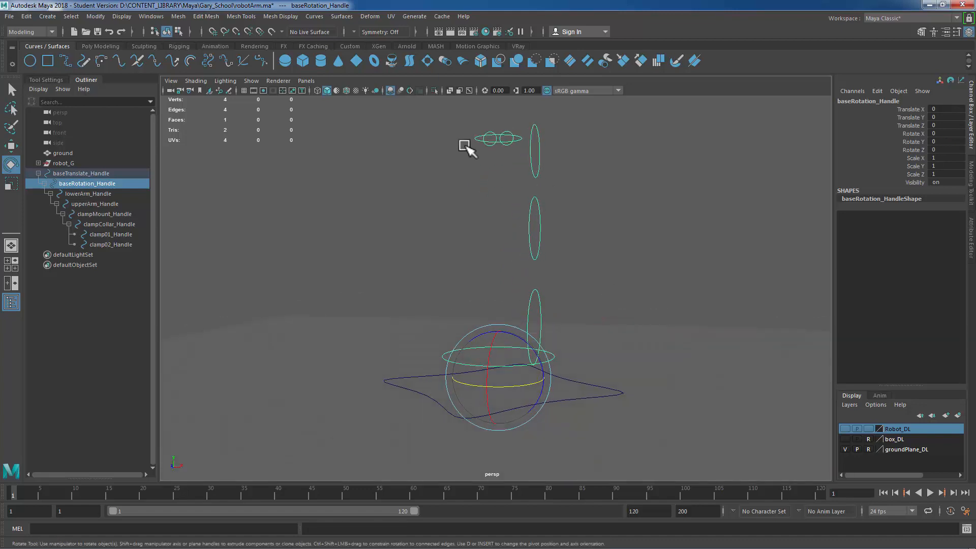
left_click(596, 236)
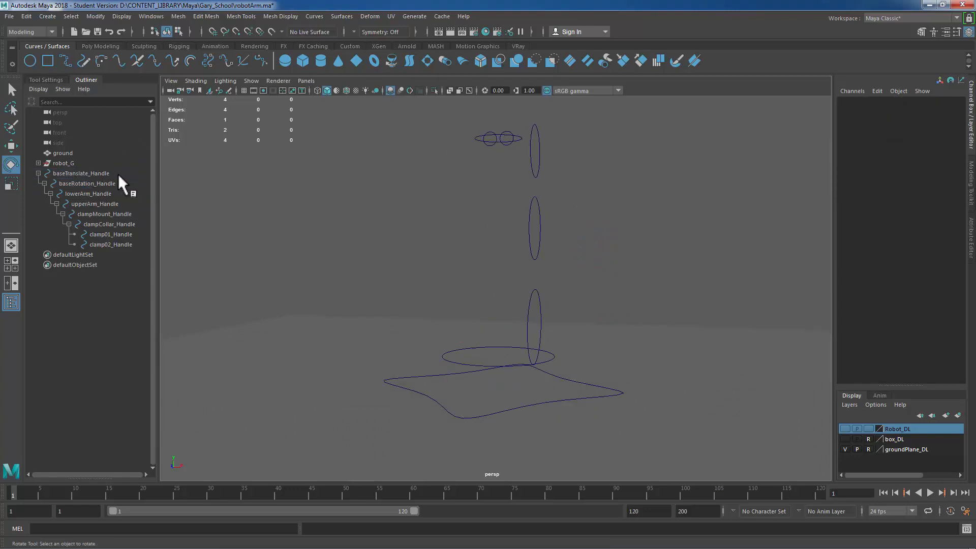
left_click(101, 172)
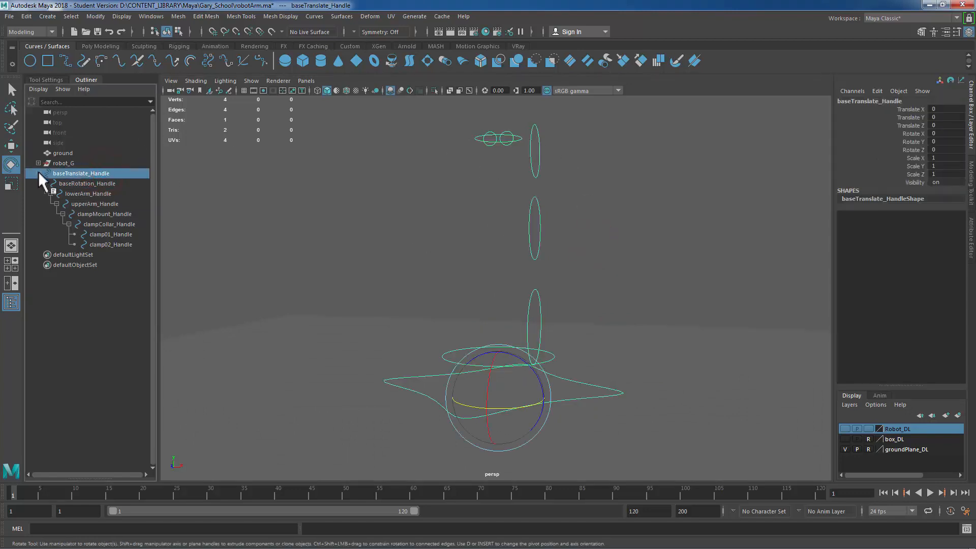
left_click(38, 173)
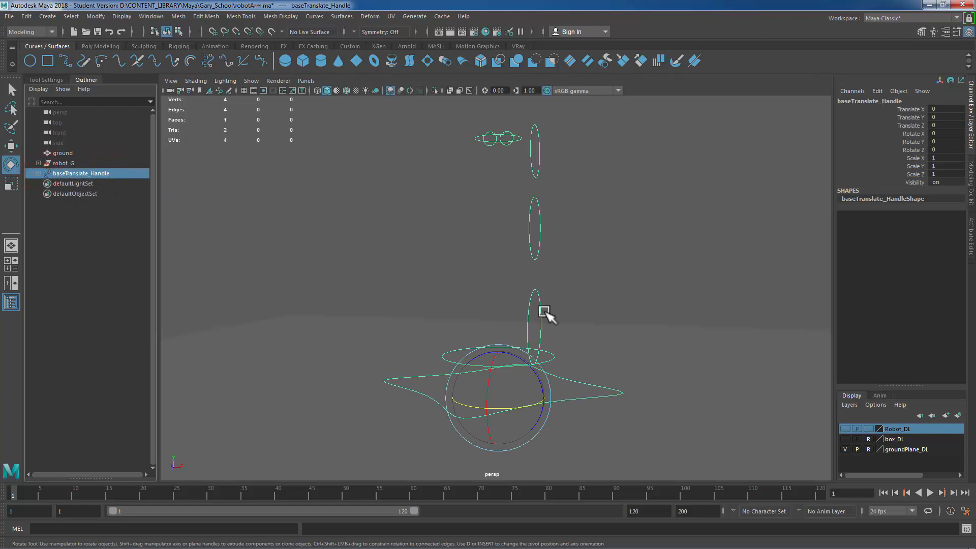
left_click(958, 415)
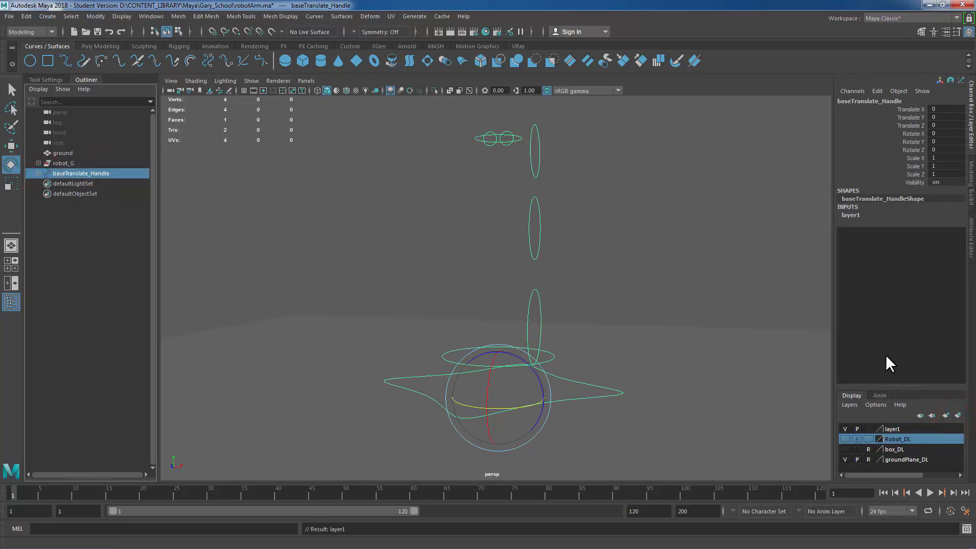
double_click(896, 429)
double_click(419, 207)
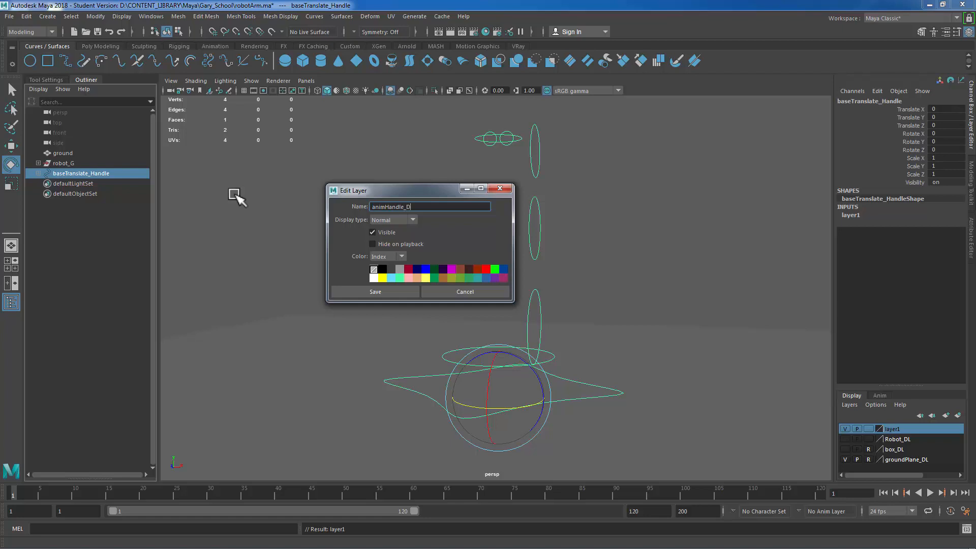
left_click(362, 291)
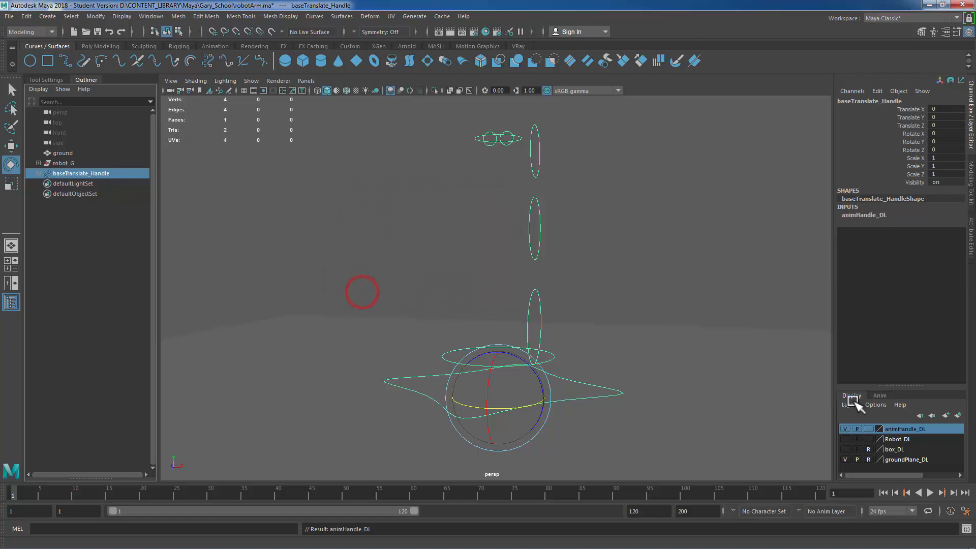
Step: Toggle the animHandle_DL layer's visibility off and back on, then reselect baseTranslate_Handle
left_click(844, 428)
left_click(844, 428)
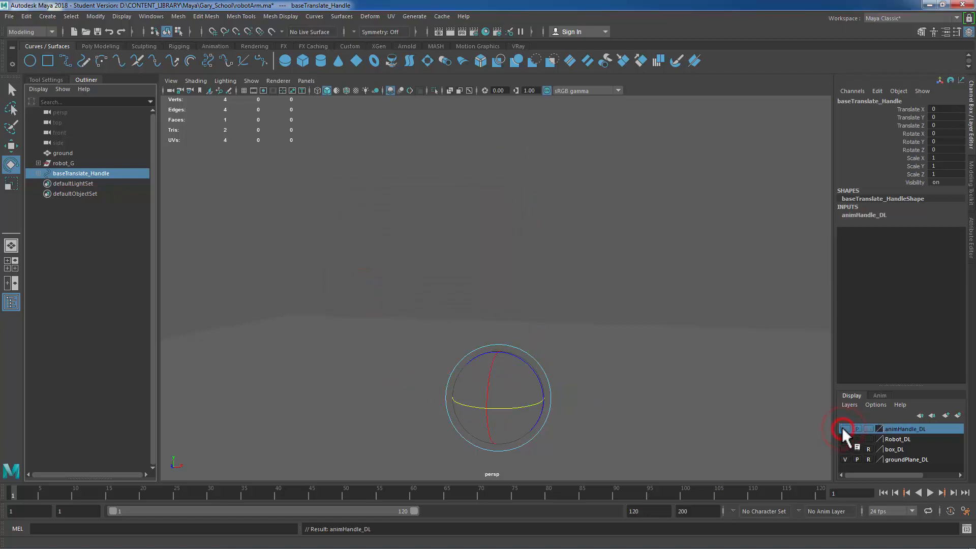
left_click(844, 428)
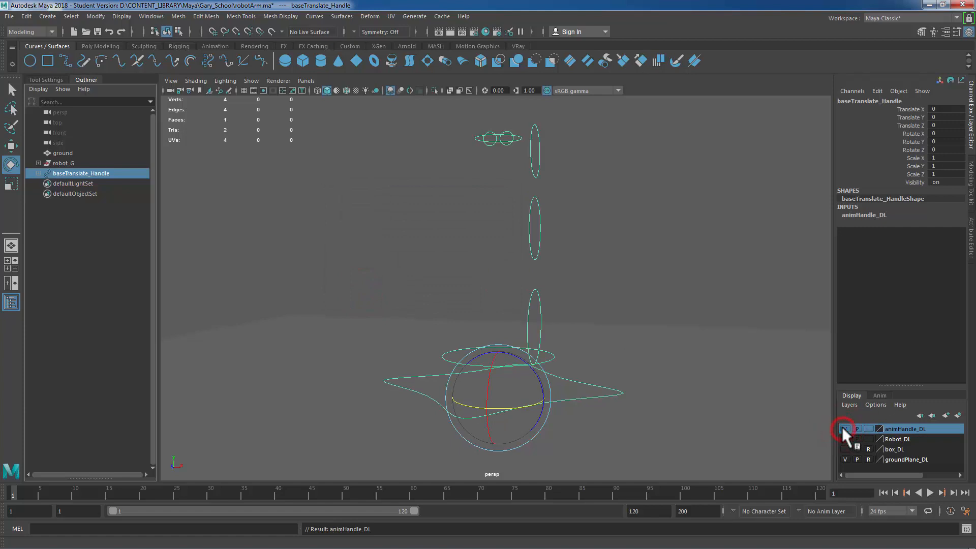
left_click(867, 428)
left_click(695, 263)
right_click_drag(725, 275, 645, 274, "alt")
left_click_drag(644, 275, 613, 273, "alt")
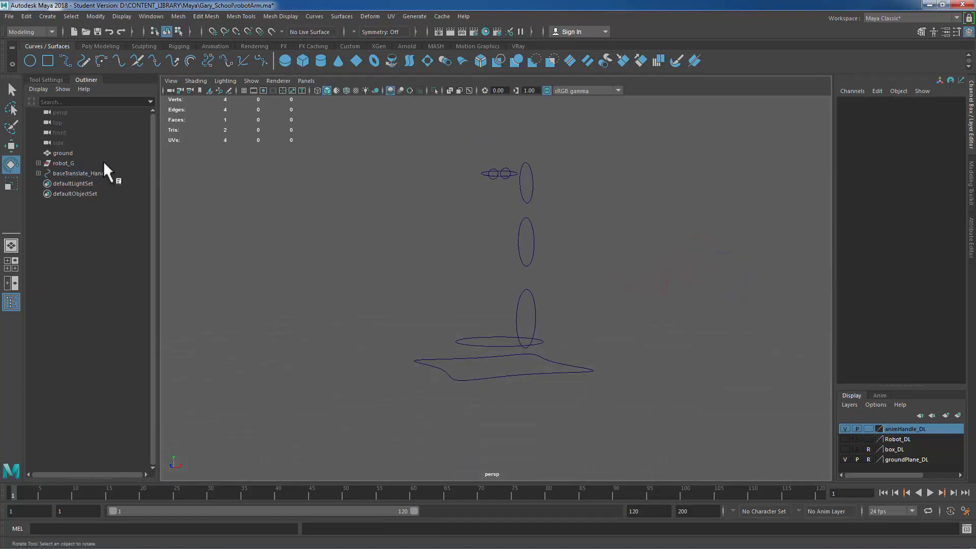
left_click(76, 173)
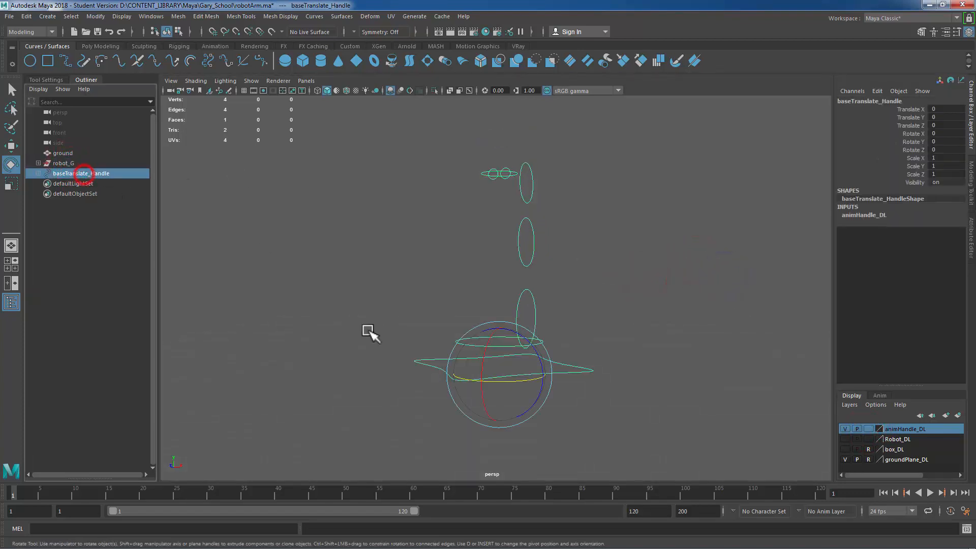
Step: Make the Robot_DL layer visible again to show the robot arm with its handles
left_click(844, 439)
left_click(691, 261)
right_click_drag(447, 288, 553, 311, "alt")
left_click_drag(553, 312, 562, 322, "alt")
right_click_drag(647, 330, 546, 328, "alt")
middle_click_drag(590, 197, 583, 211, "alt")
right_click_drag(612, 210, 568, 208, "alt")
left_click_drag(567, 207, 570, 207, "alt")
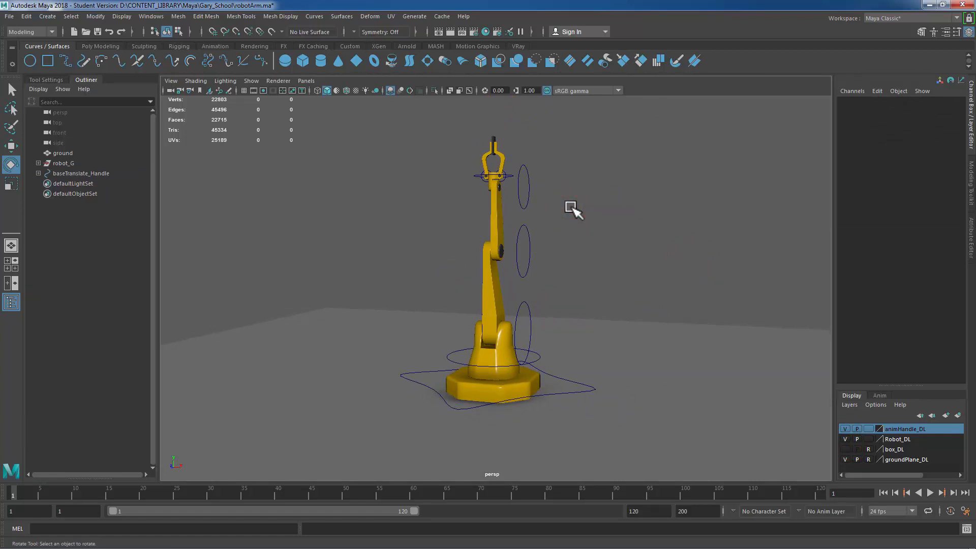
left_click(62, 164)
left_click(77, 178)
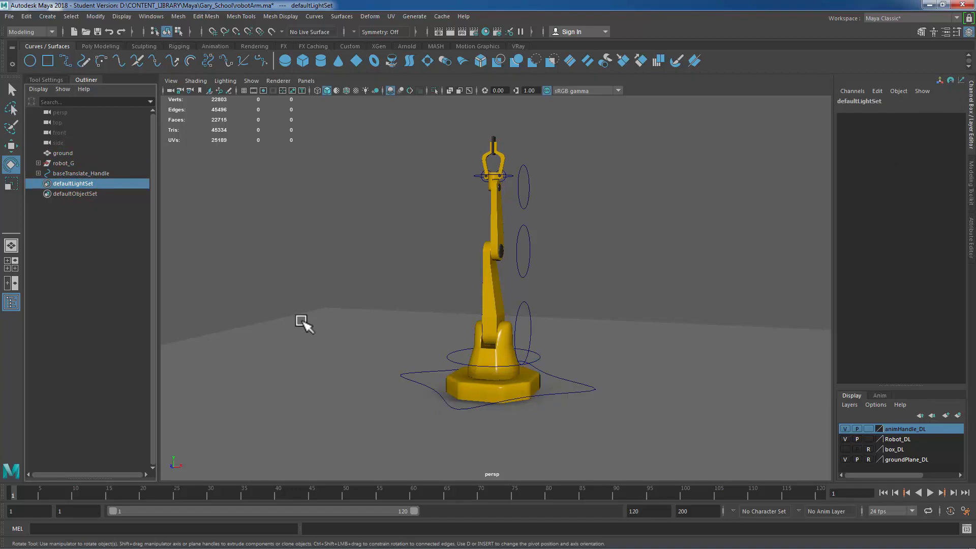
left_click(308, 160)
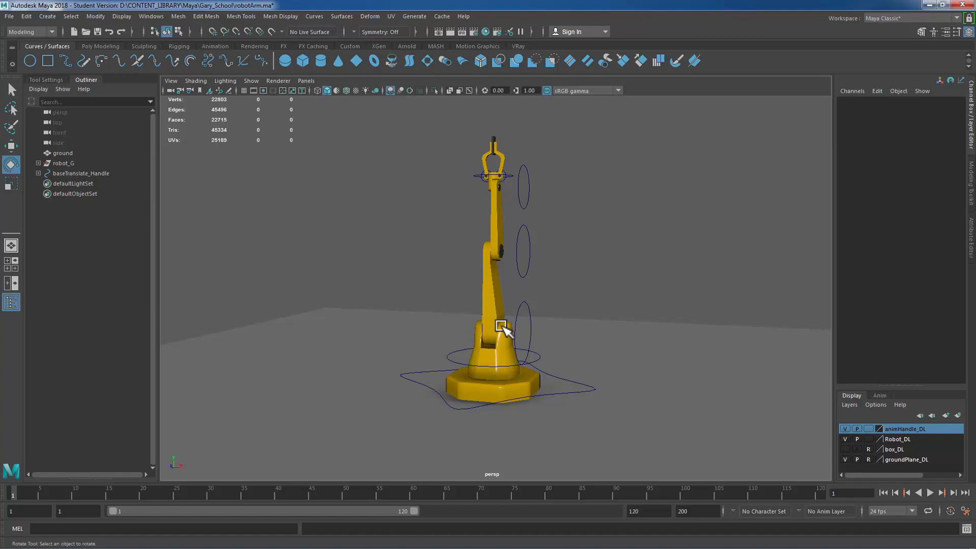
Step: Switch to the Rigging menu set and tear off the Constrain menu as a floating panel
left_click(51, 33)
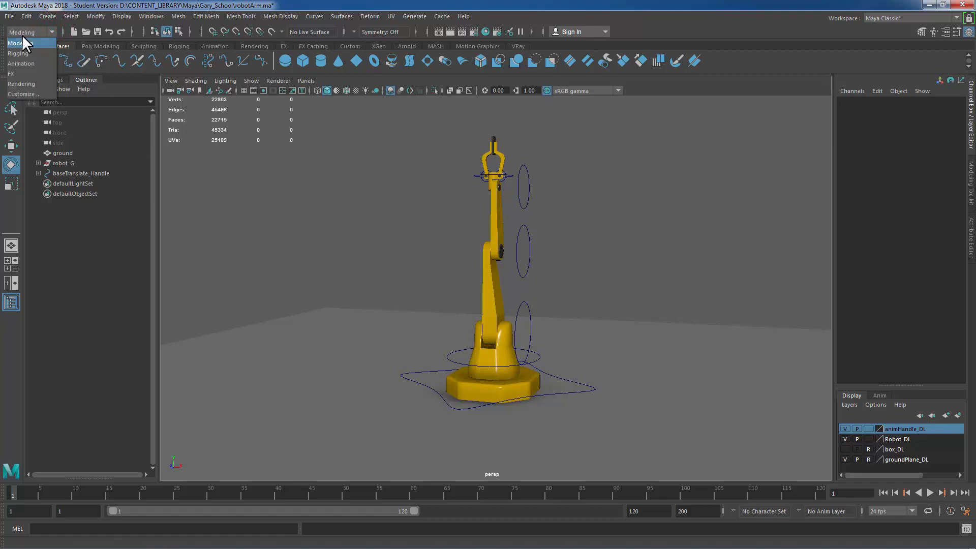
left_click(24, 53)
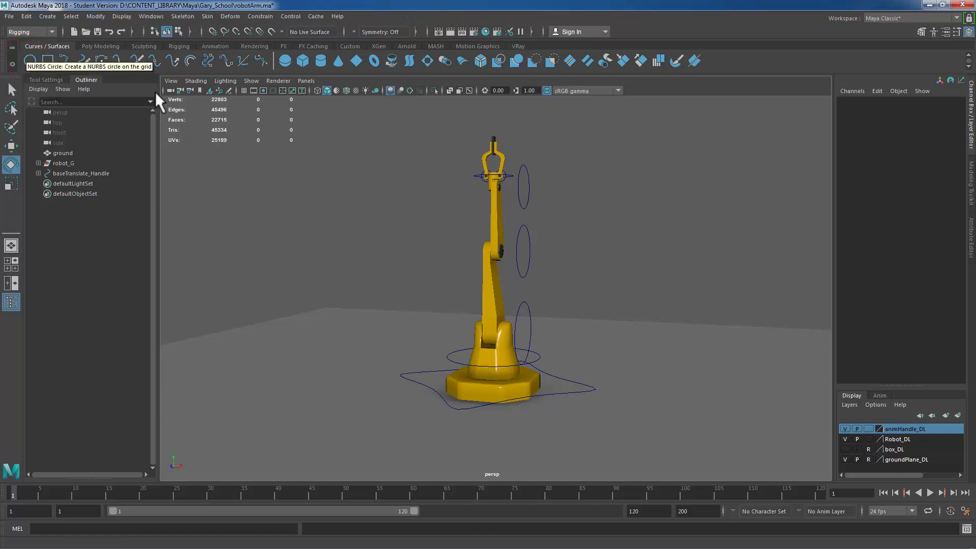
left_click(256, 16)
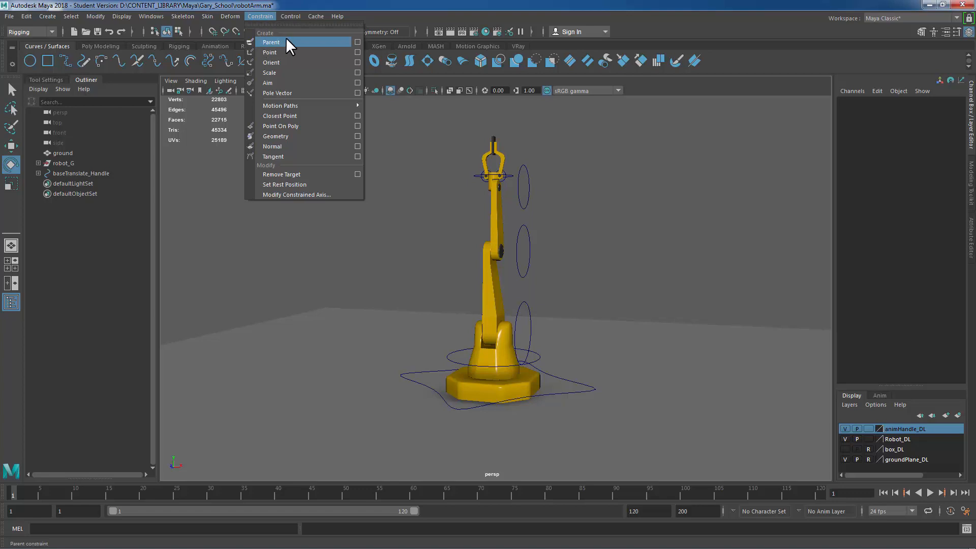
left_click(289, 23)
left_click_drag(292, 16, 219, 162)
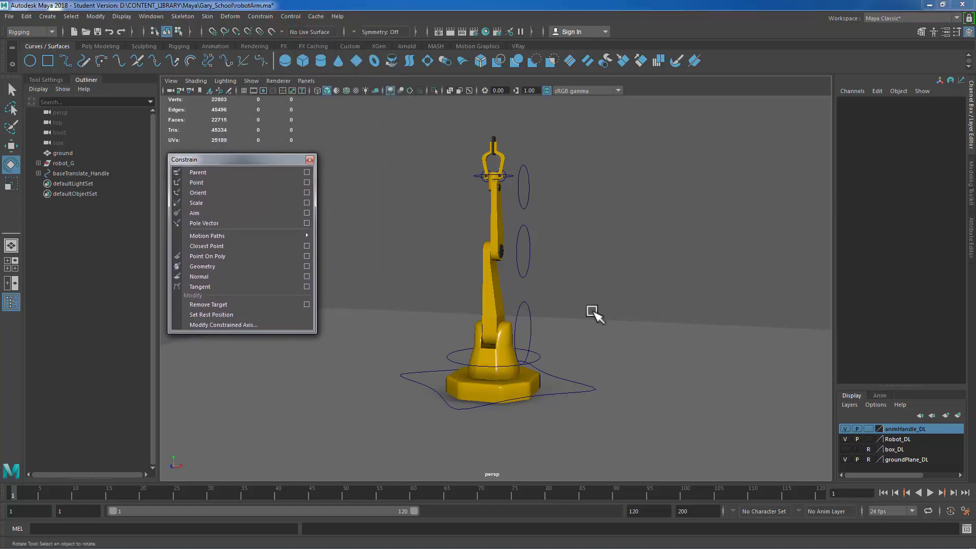
Step: Parent-constrain the base_Translation mesh to baseTranslate_Handle with Maintain offset on
left_click(585, 387)
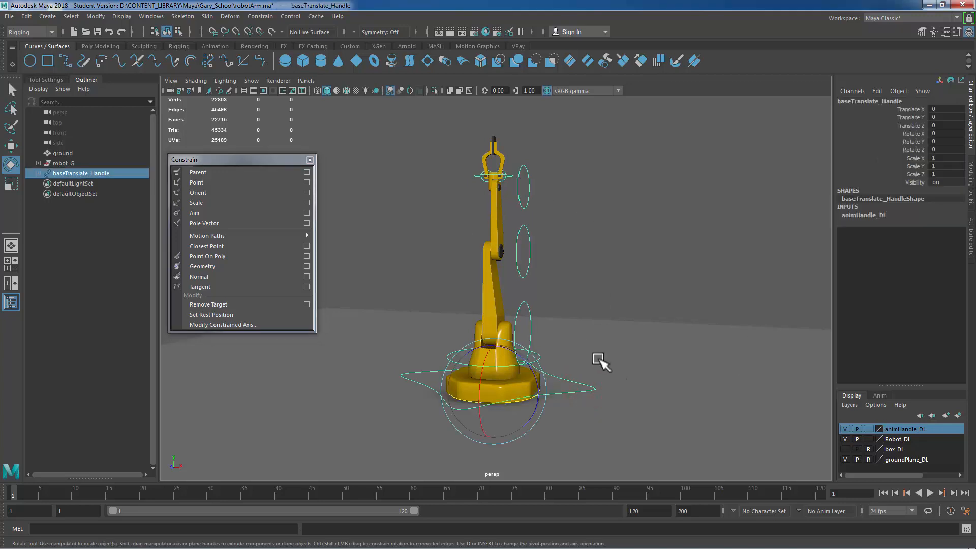
key("q")
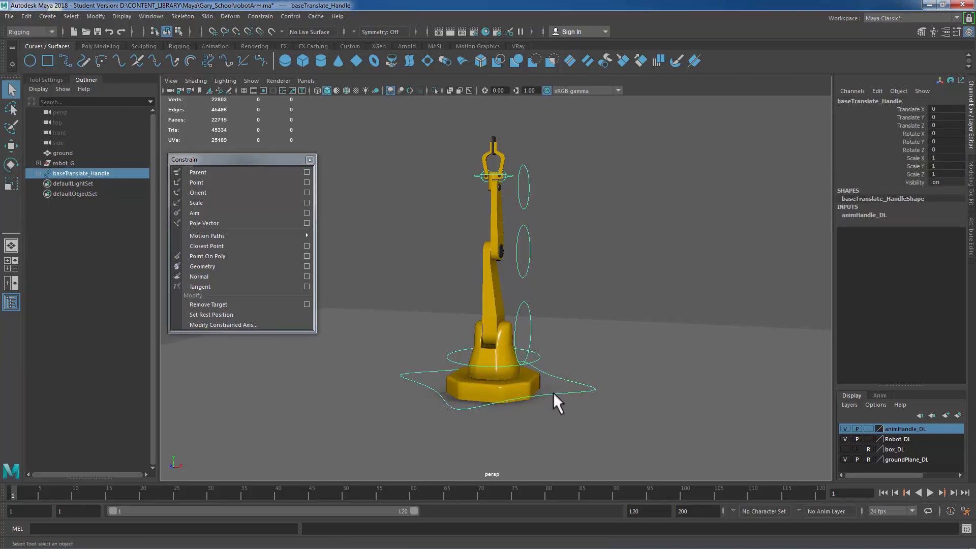
left_click(476, 391)
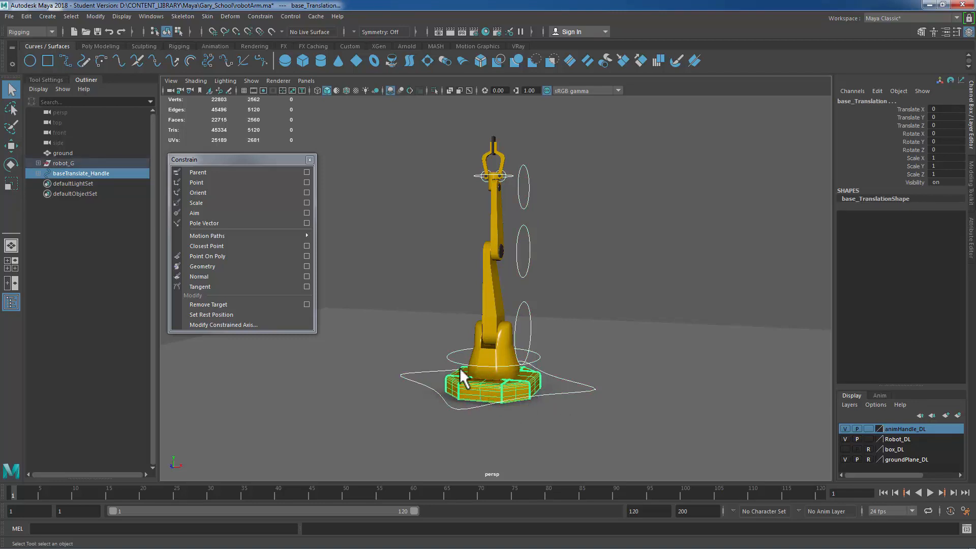
left_click(306, 172)
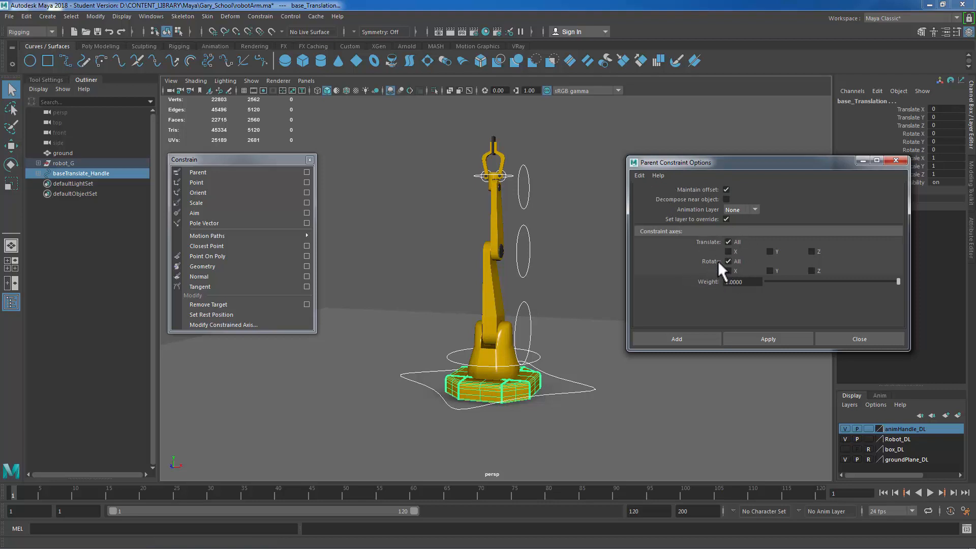
left_click(700, 336)
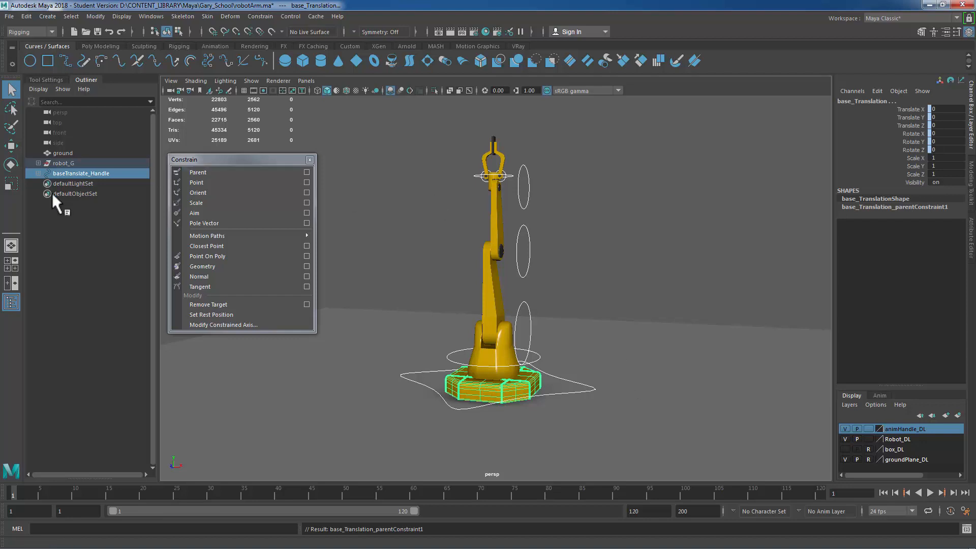
Step: Parent-constrain the base_Rotation mesh to baseRotation_Handle
left_click(460, 357)
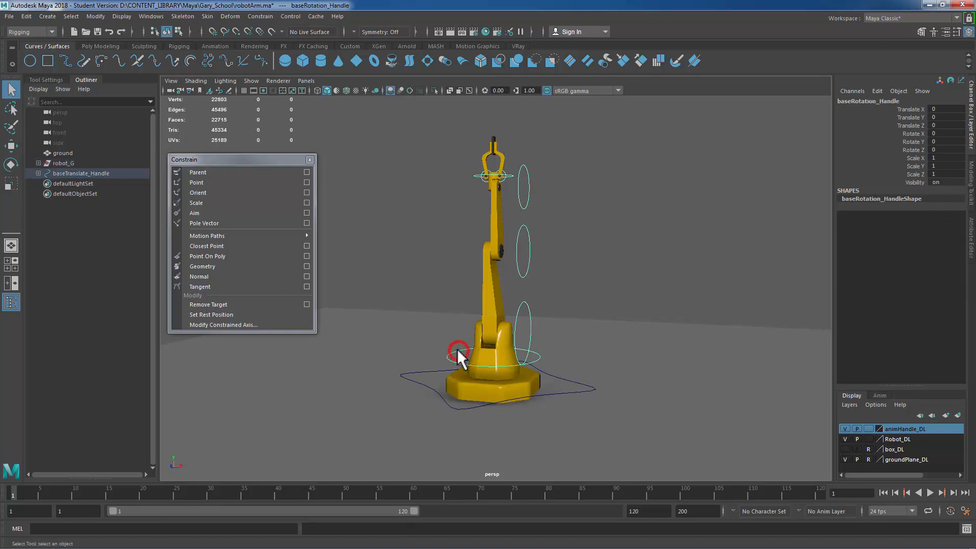
left_click(490, 356, "shift")
left_click(238, 173)
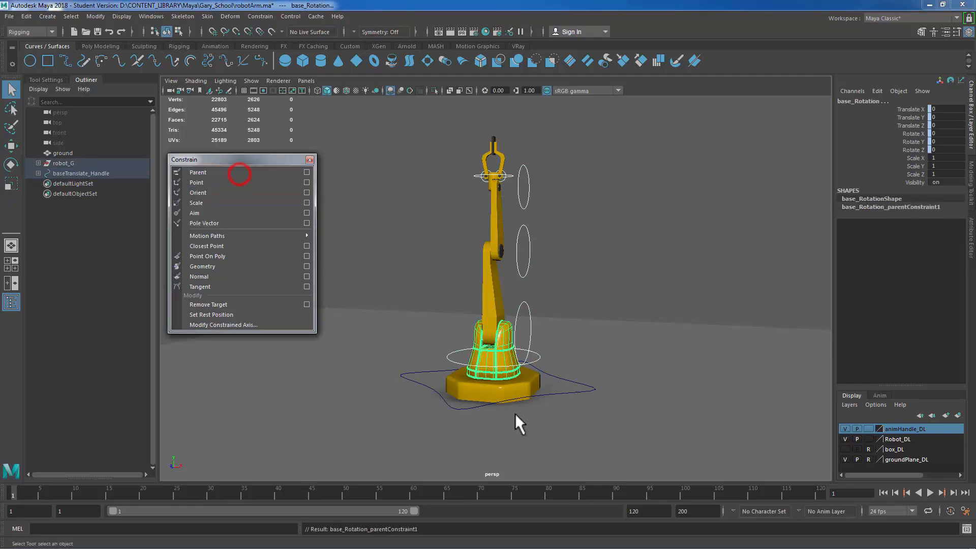
Step: Parent-constrain the lowerArm mesh to lowerArm_Handle
left_click(522, 308)
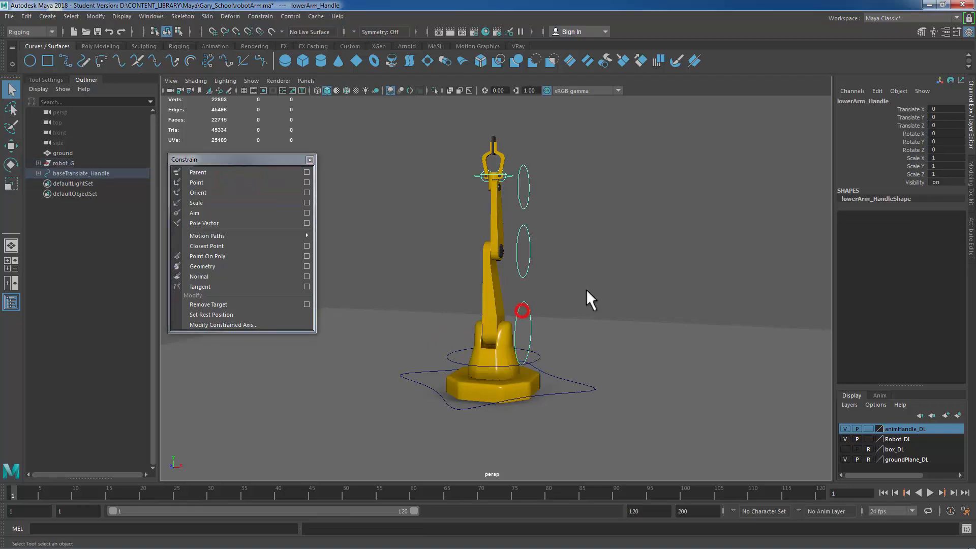
left_click(496, 288, "shift")
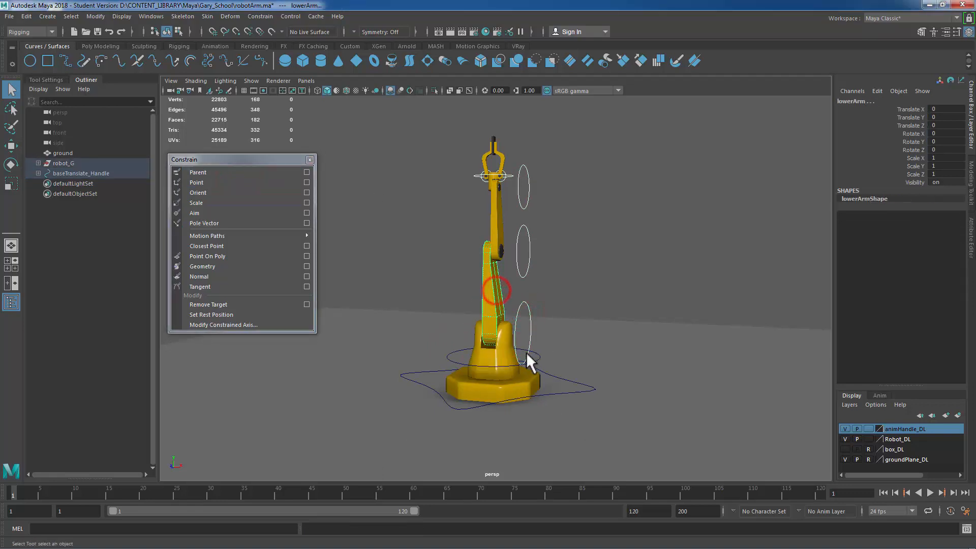
left_click(218, 172)
Step: Parent-constrain the upperArm mesh to upperArm_Handle
left_click(523, 250)
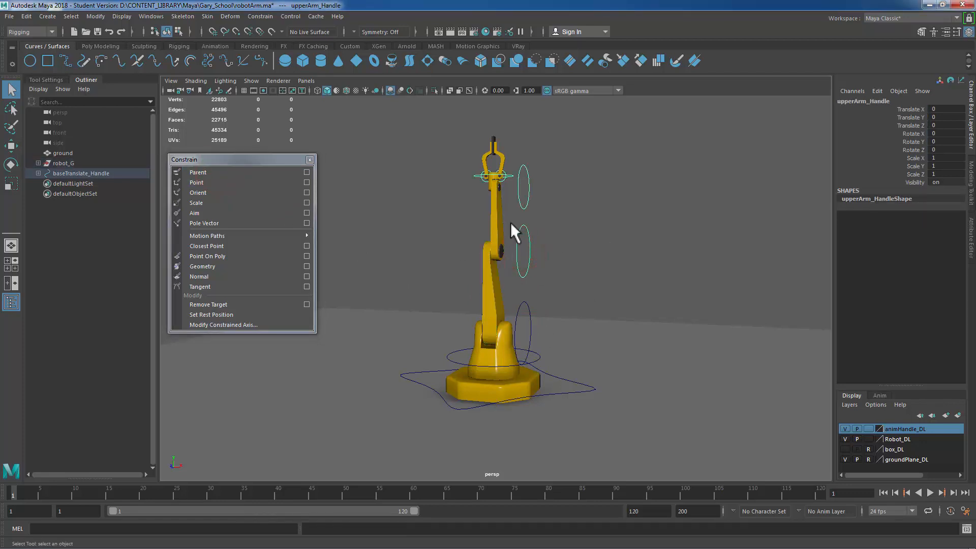
left_click(492, 212, "shift")
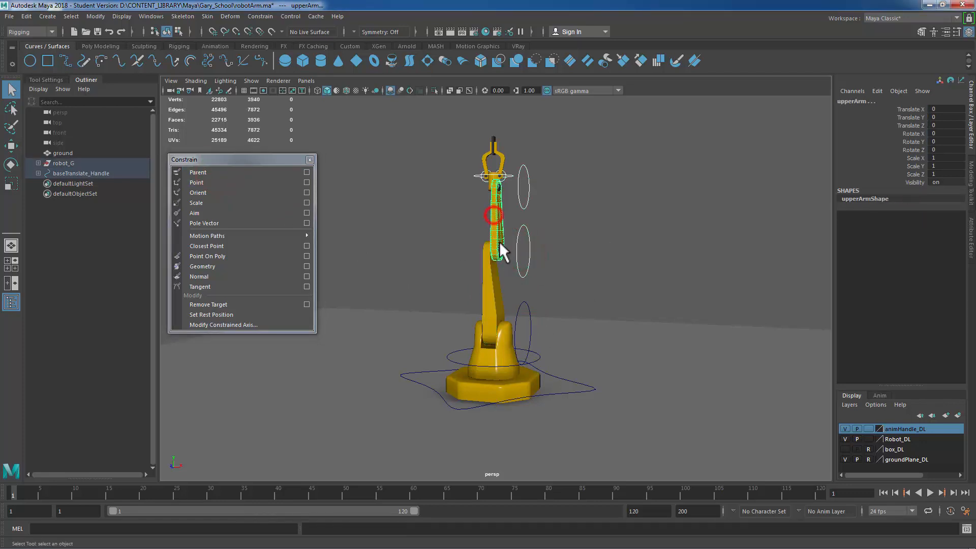
left_click(227, 171)
Step: Parent-constrain the clampMount mesh to clampMount_Handle
right_click_drag(524, 258, 666, 277, "alt")
middle_click_drag(572, 193, 562, 314, "alt")
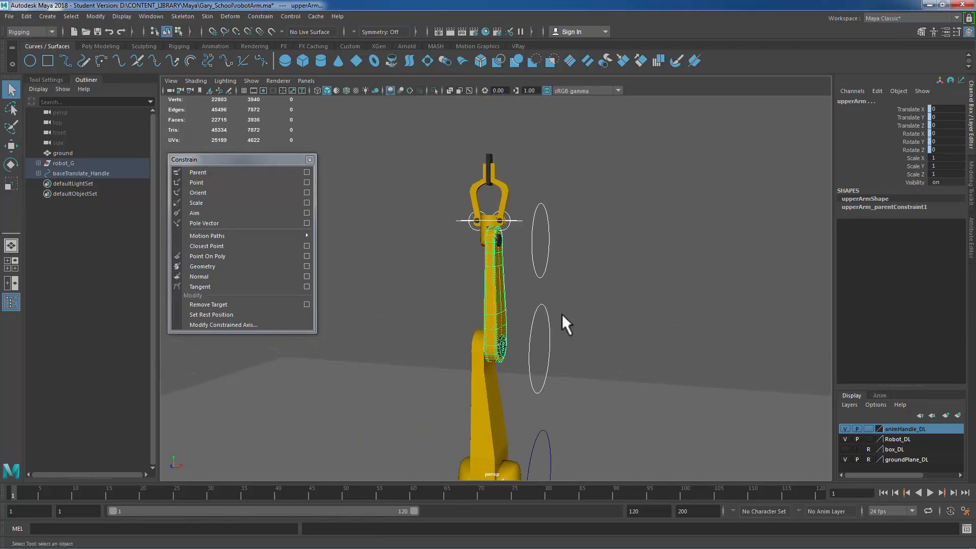
left_click_drag(538, 243, 636, 242)
left_click_drag(573, 259, 600, 259, "alt")
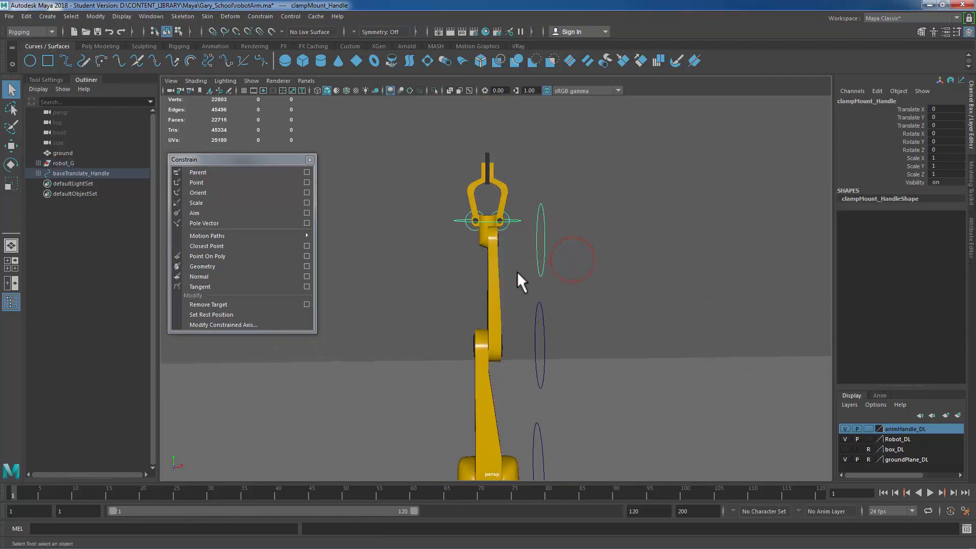
left_click(481, 243)
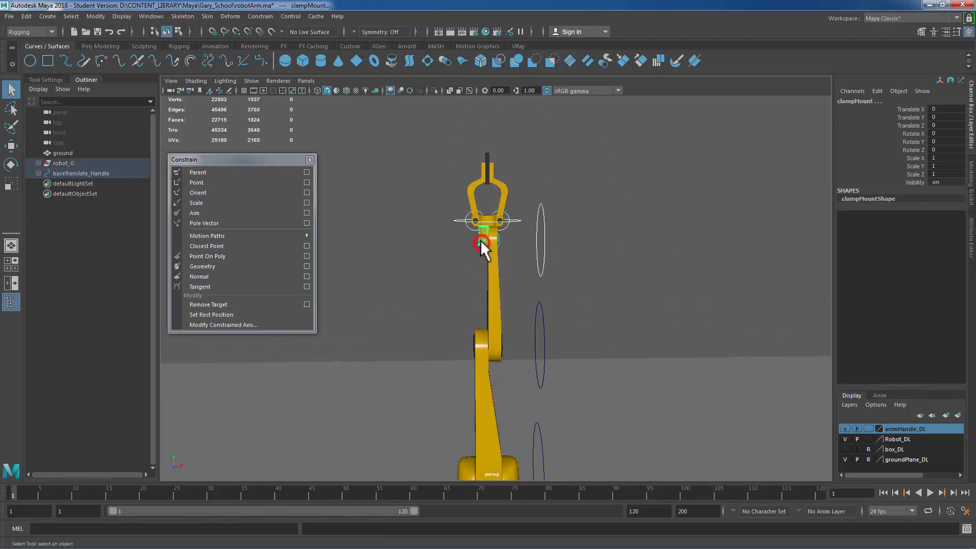
left_click(214, 173)
Step: Parent-constrain the clampCollar mesh to clampCollar_Handle
right_click_drag(367, 205, 655, 182, "alt")
middle_click_drag(656, 250, 663, 291, "alt")
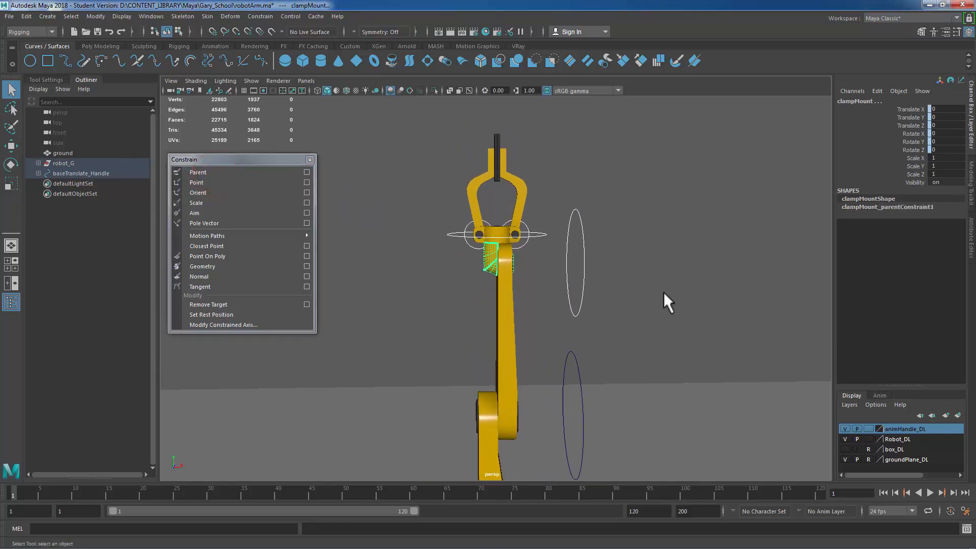
left_click_drag(449, 224, 443, 246)
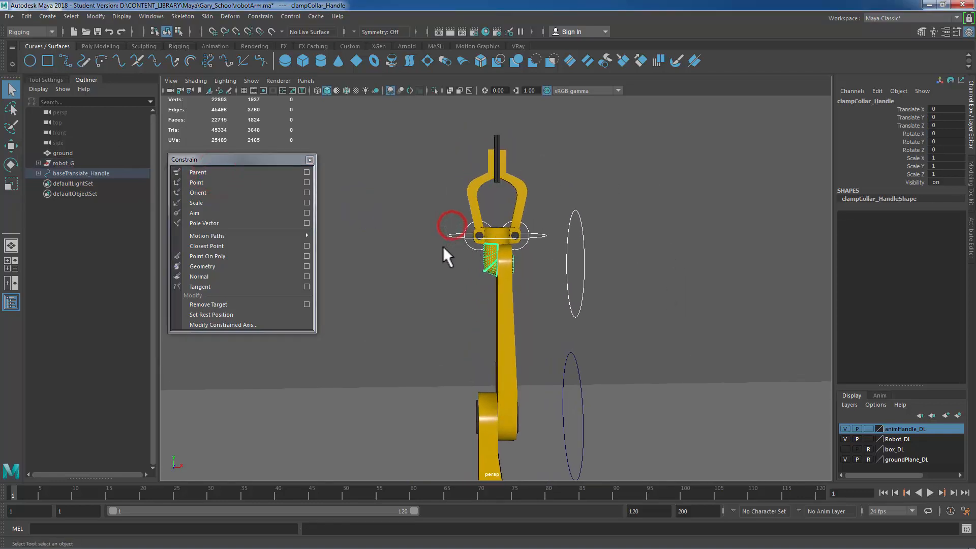
left_click(496, 228, "shift")
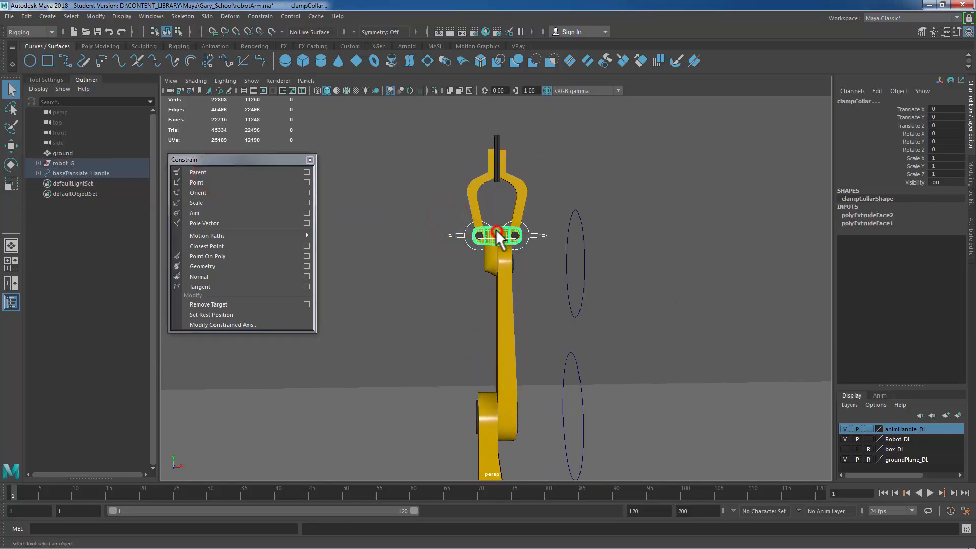
left_click(212, 172)
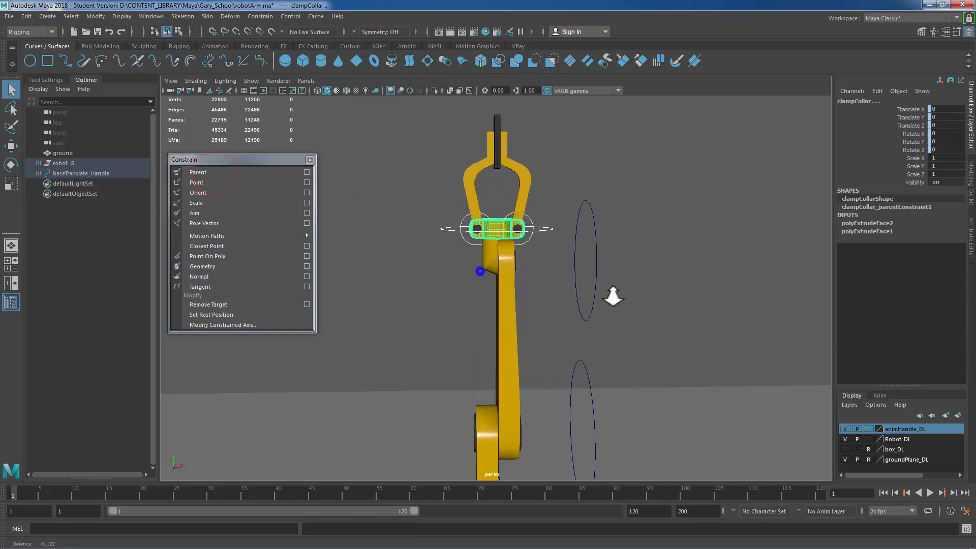
Step: Parent-constrain the clamp01 mesh to clamp01_Handle
right_click_drag(620, 294, 562, 309, "alt")
left_click(519, 263)
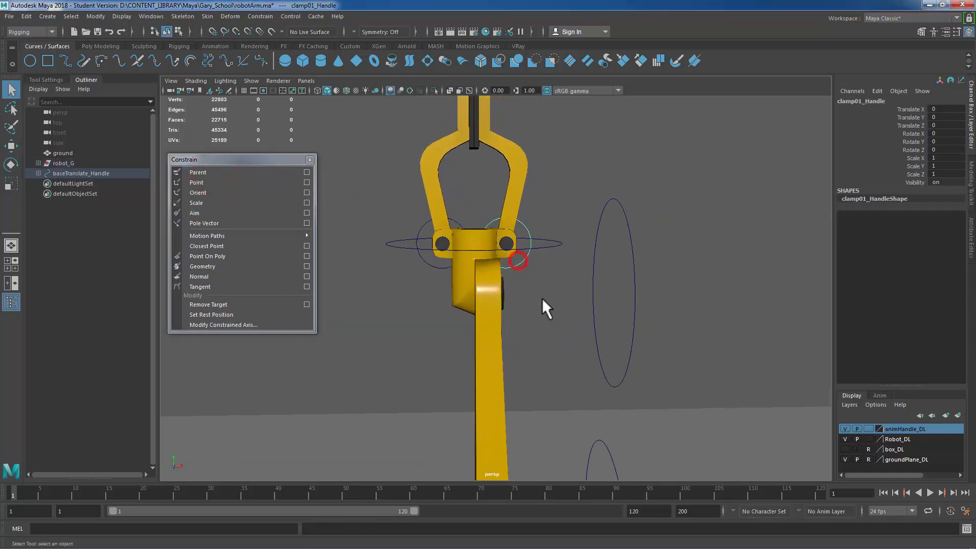
left_click(516, 168, "shift")
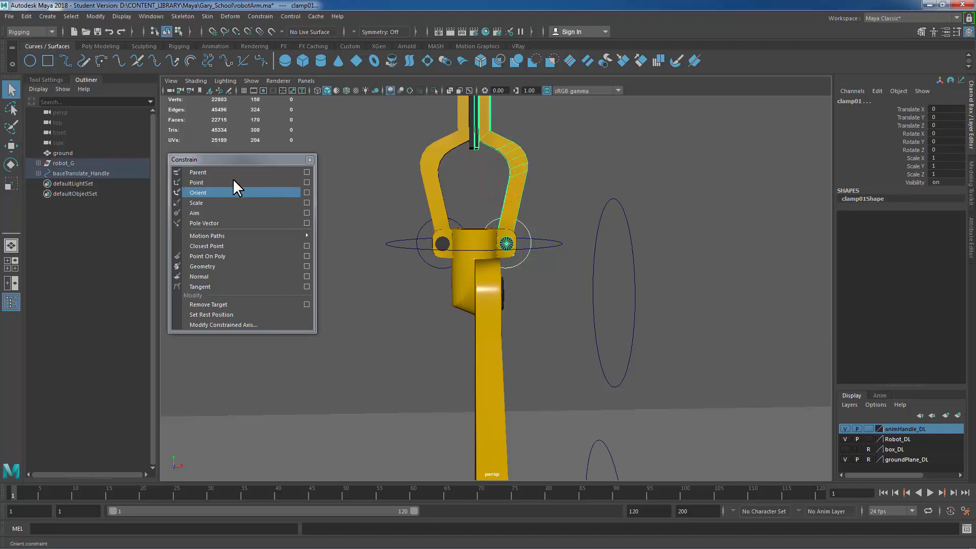
left_click(222, 172)
Step: Parent-constrain the clamp02 mesh to clamp02_Handle and close the Constrain window
left_click(432, 263)
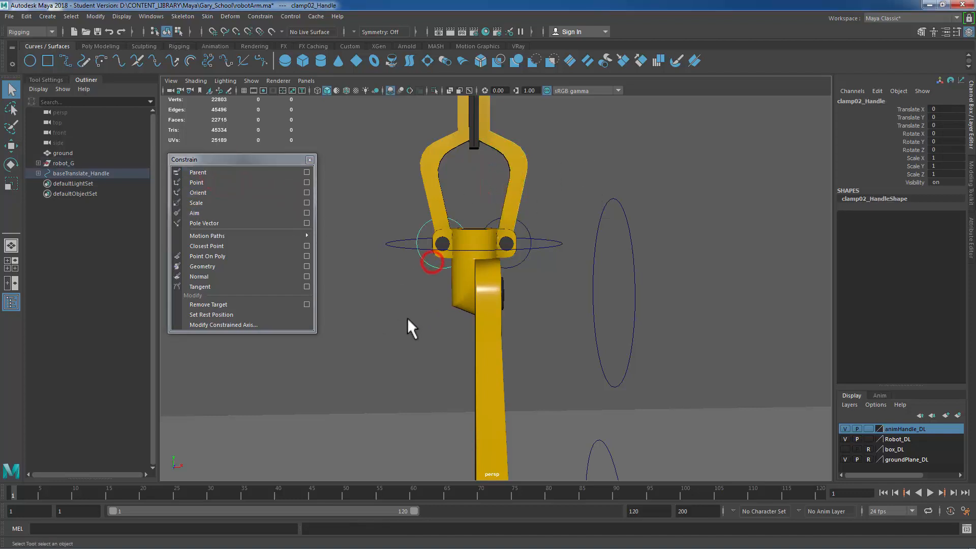
left_click(465, 167, "shift")
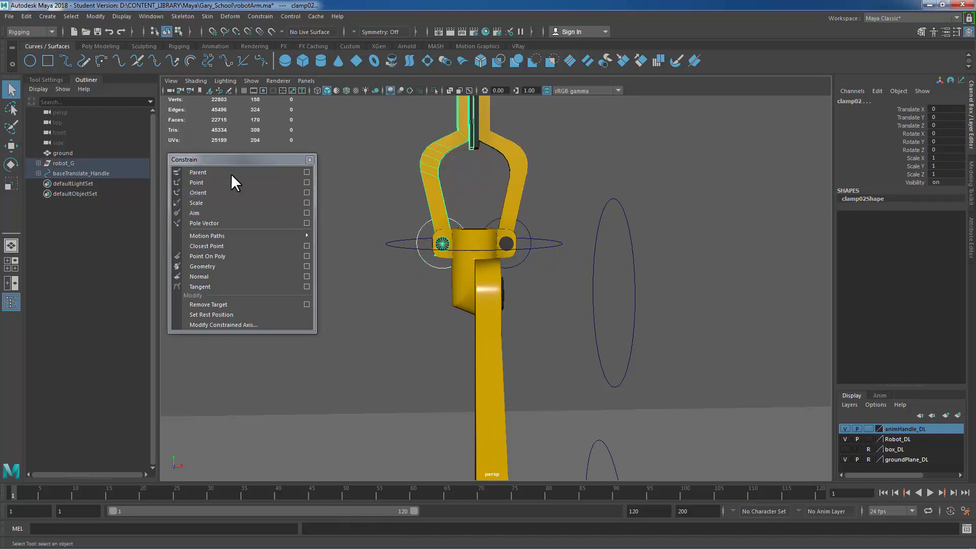
left_click(210, 173)
right_click_drag(699, 311, 580, 312, "alt")
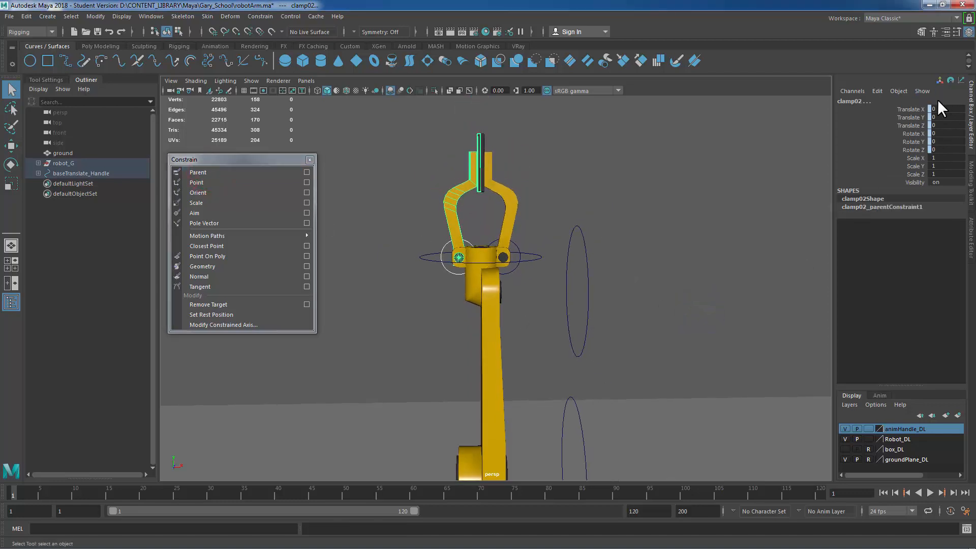
left_click(310, 160)
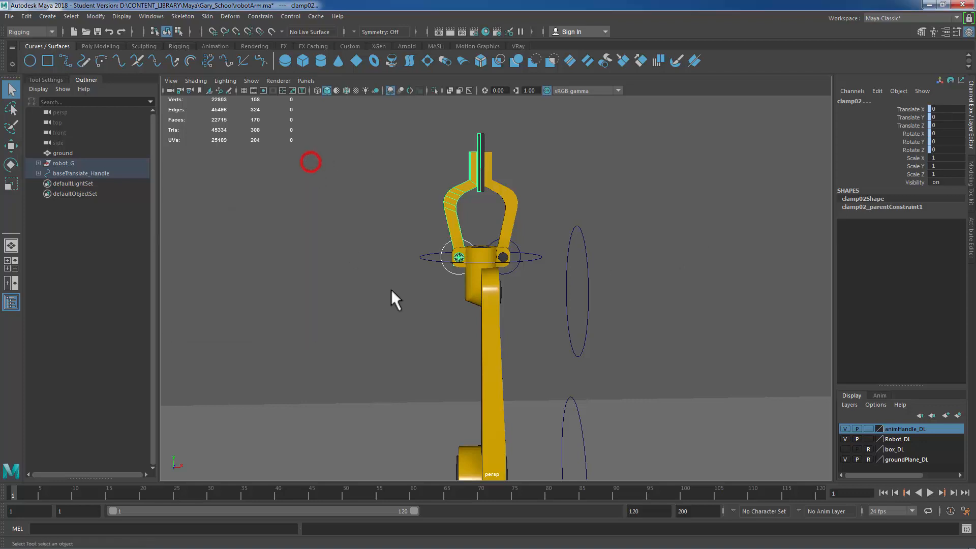
Step: Rotate clamp02_Handle to test its constraint, then undo the rotation
left_click(452, 271)
key("e")
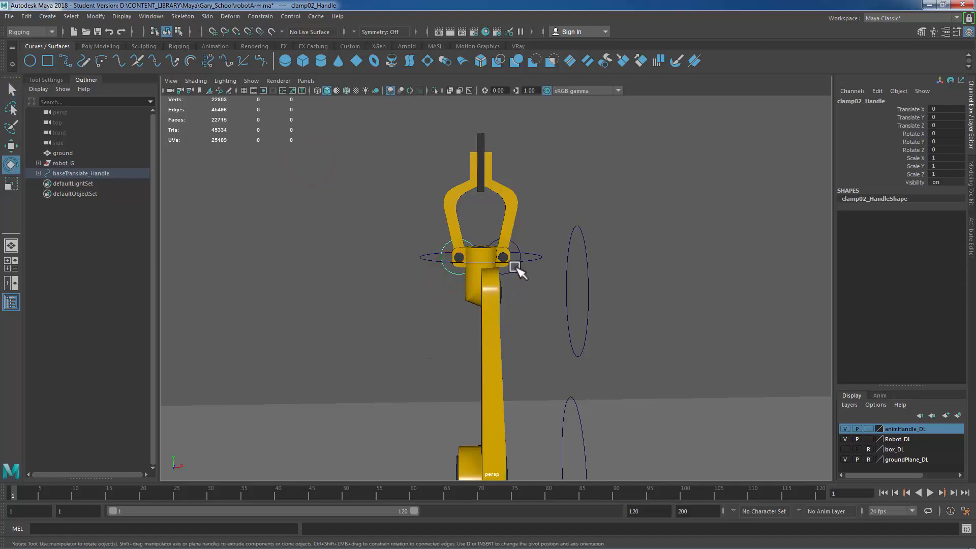
left_click_drag(515, 267, 537, 299)
key("ctrl+z")
left_click(542, 301)
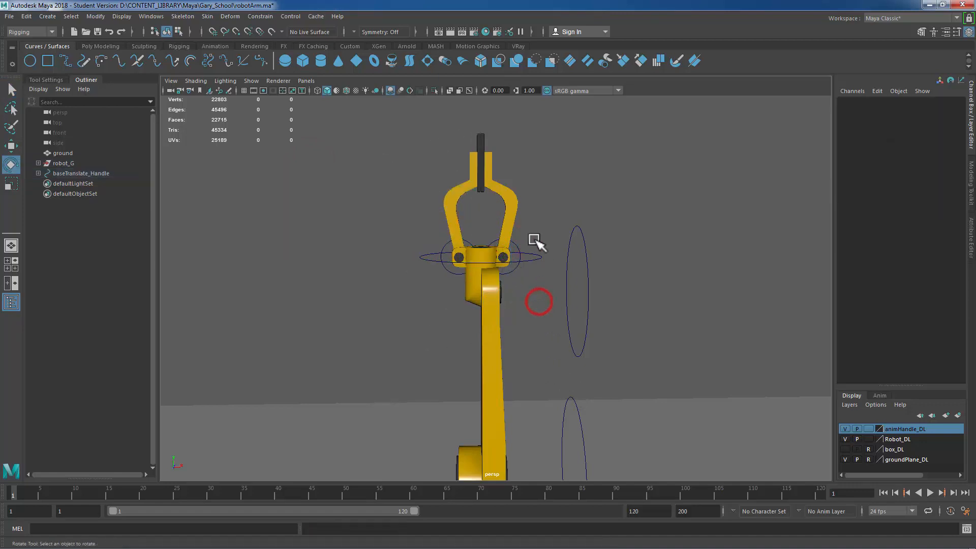
Step: Rotate clampCollar_Handle to test its constraint, then undo the rotation
left_click(533, 253)
left_click_drag(508, 262, 492, 265)
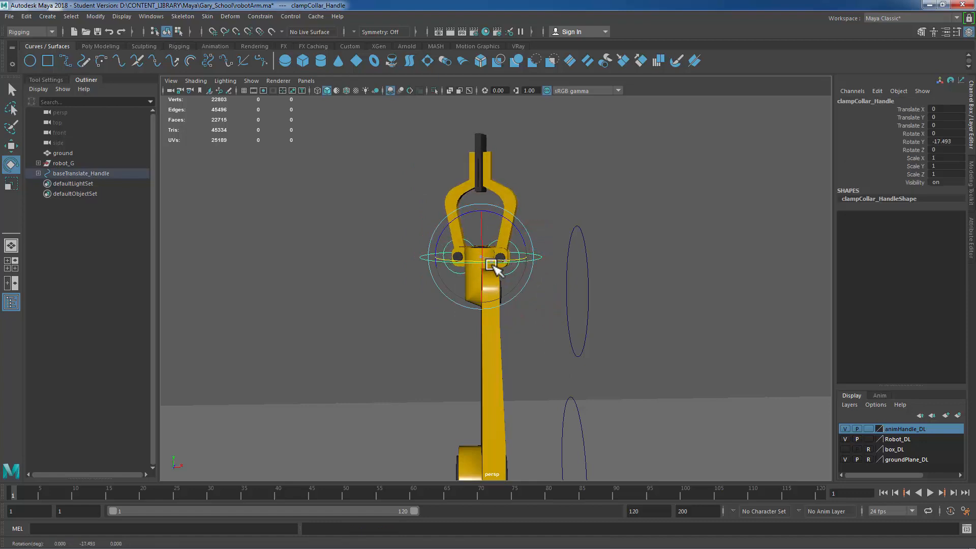
key("ctrl+z")
Step: Rotate clampMount_Handle to test its constraint, then undo the rotation
left_click(593, 304)
left_click_drag(615, 313, 585, 311)
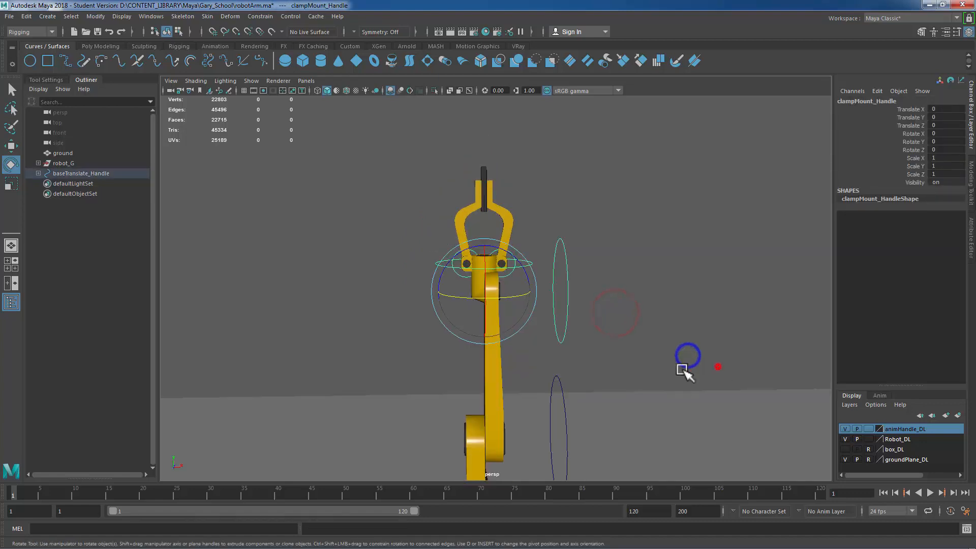
left_click_drag(682, 366, 454, 284, "alt")
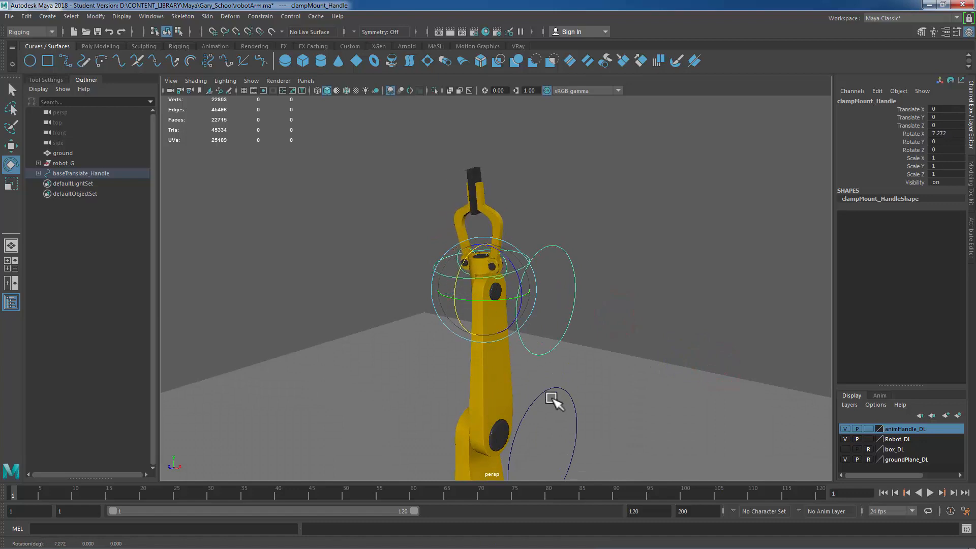
key("ctrl+z")
Step: Rotate upperArm_Handle to test its constraint, then undo the rotation
left_click_drag(561, 397, 598, 381)
right_click_drag(666, 379, 583, 399, "alt")
middle_click_drag(583, 399, 637, 245, "alt")
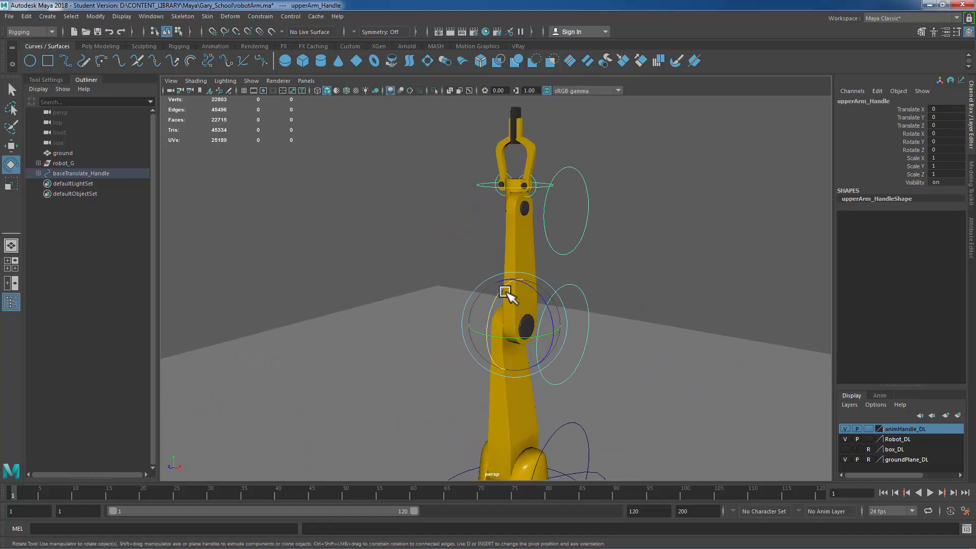
left_click_drag(507, 287, 464, 337)
key("ctrl+z")
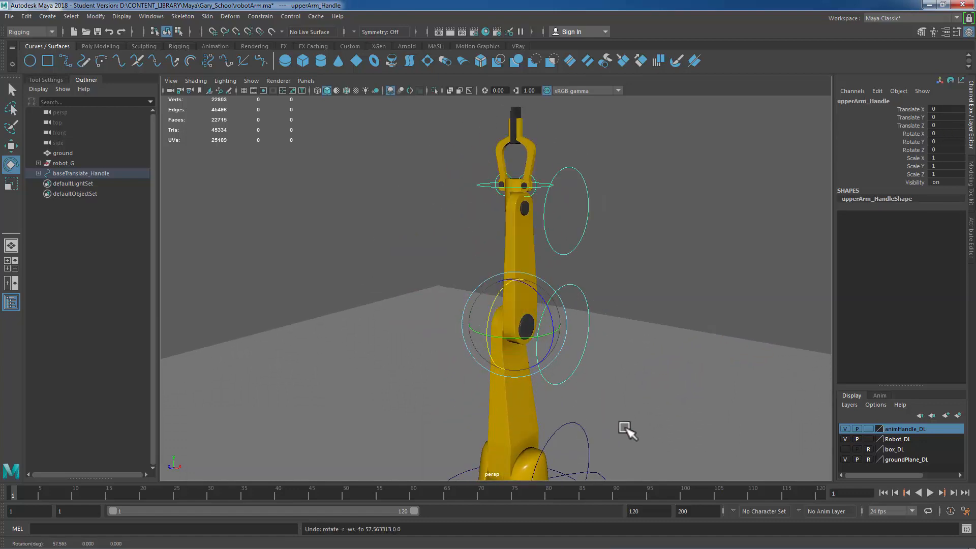
Step: Rotate another arm handle to test its constraint, then undo the rotation
middle_click_drag(641, 379, 630, 233, "alt")
left_click(557, 321)
left_click_drag(535, 323, 625, 338)
key("ctrl+z")
Step: Select arm mesh parts in the viewport to inspect their constraints
right_click_drag(601, 321, 516, 337, "alt")
left_click(629, 222)
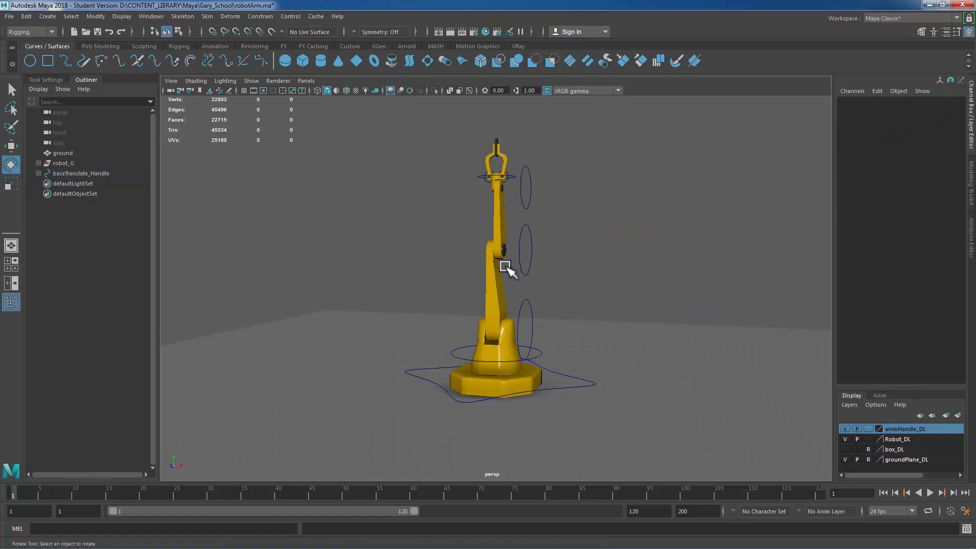
left_click(506, 265)
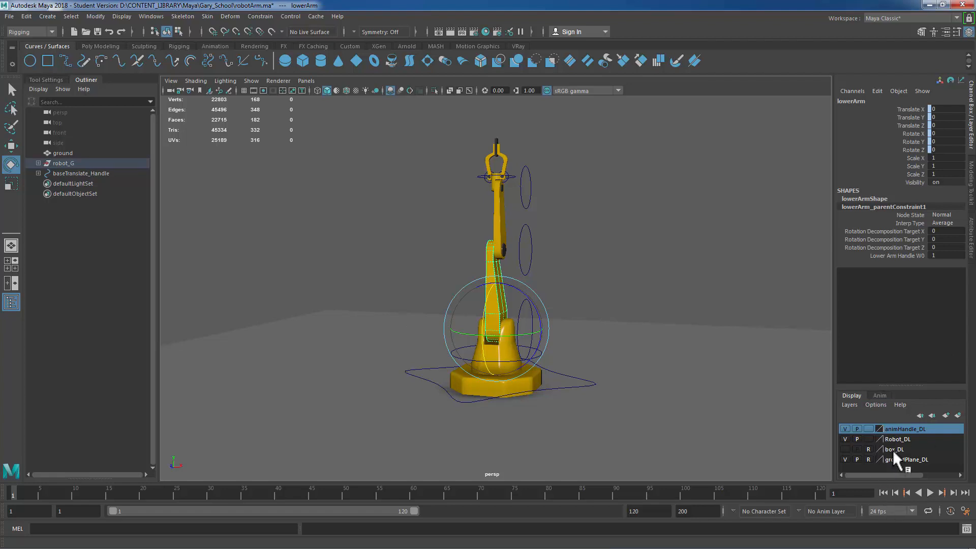
left_click(503, 203)
left_click(607, 283)
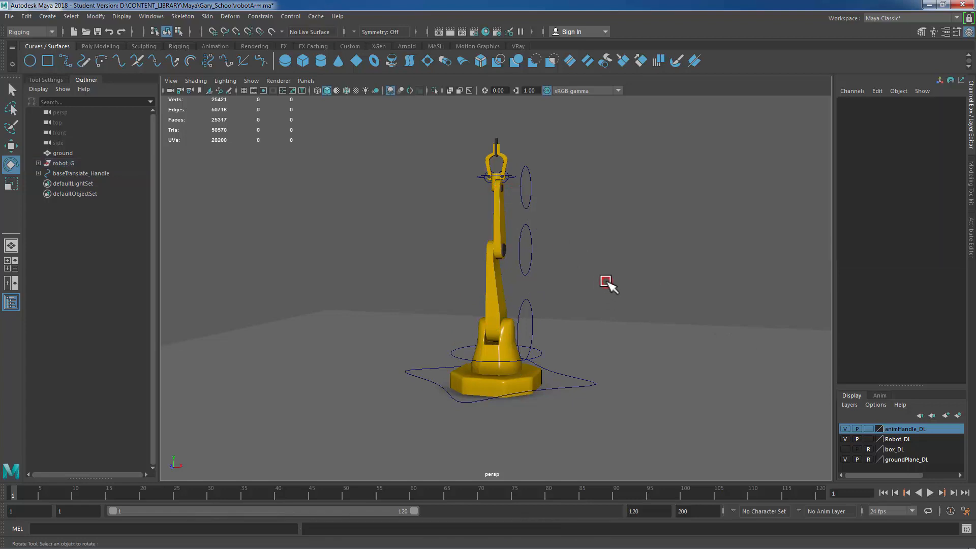
Step: Set the Robot_DL display layer to reference so the meshes cannot be selected
left_click_drag(608, 283, 628, 276, "alt")
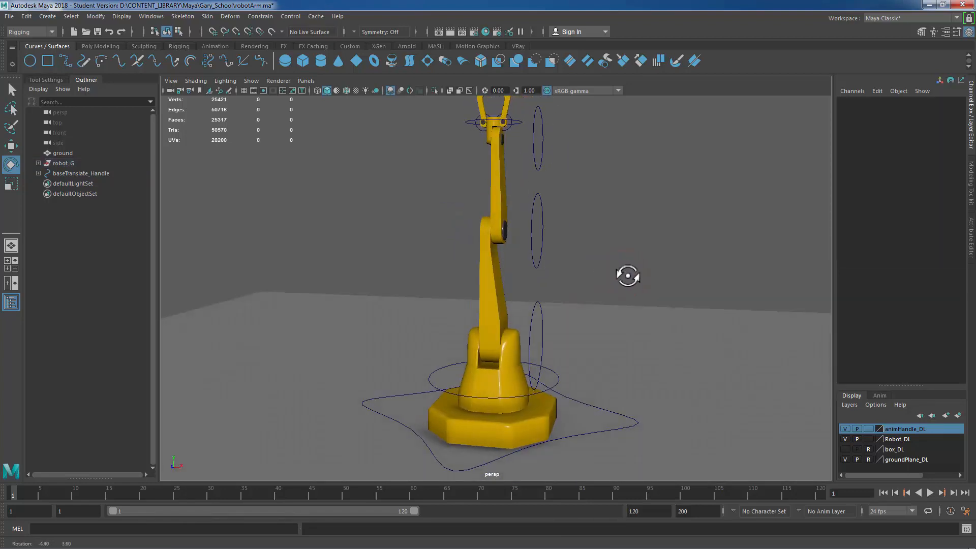
scroll(612, 246, "down", 3)
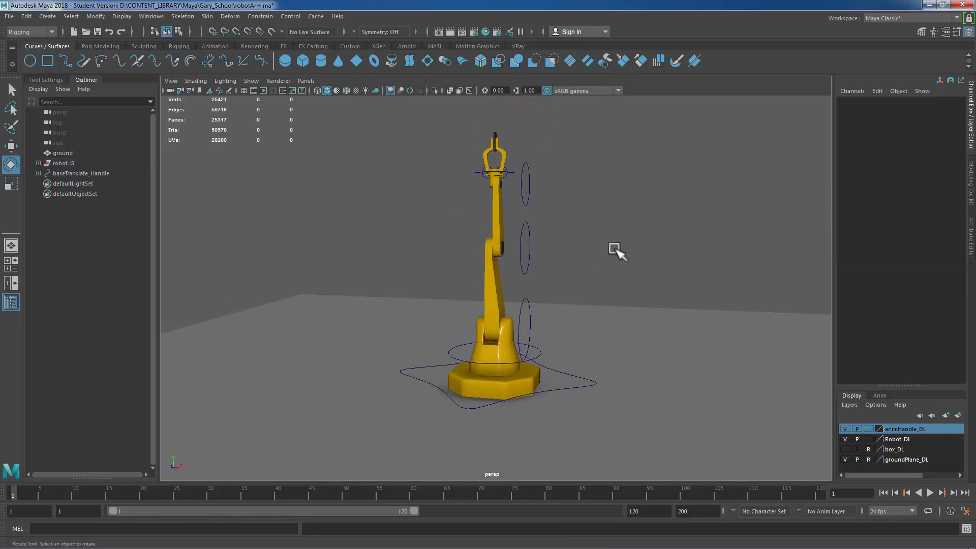
left_click(868, 439)
left_click(869, 440)
scroll(687, 277, "down", 2)
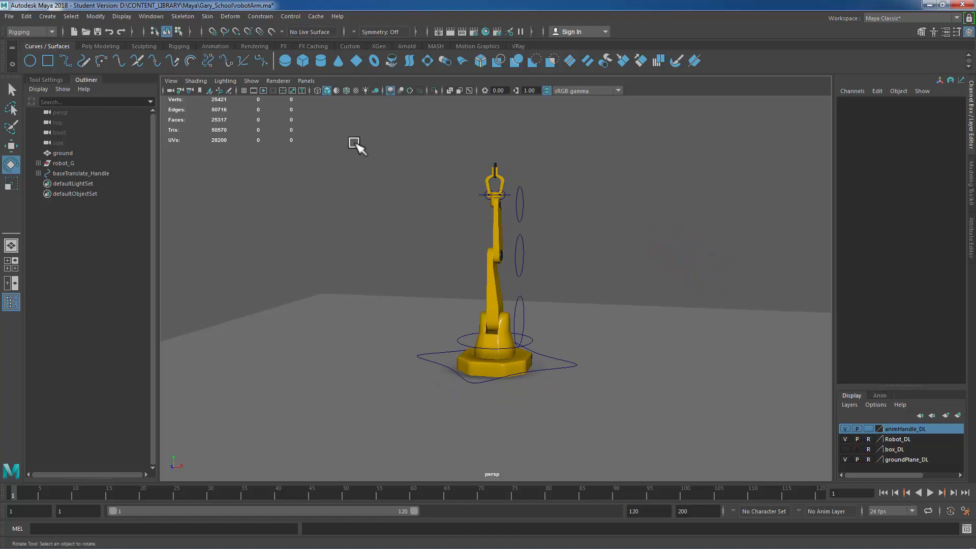
Step: Select the handle curves one by one to check which objects remain selectable
left_click_drag(359, 150, 631, 441)
left_click(692, 166)
scroll(357, 117, "up", 2)
left_click_drag(356, 116, 736, 375)
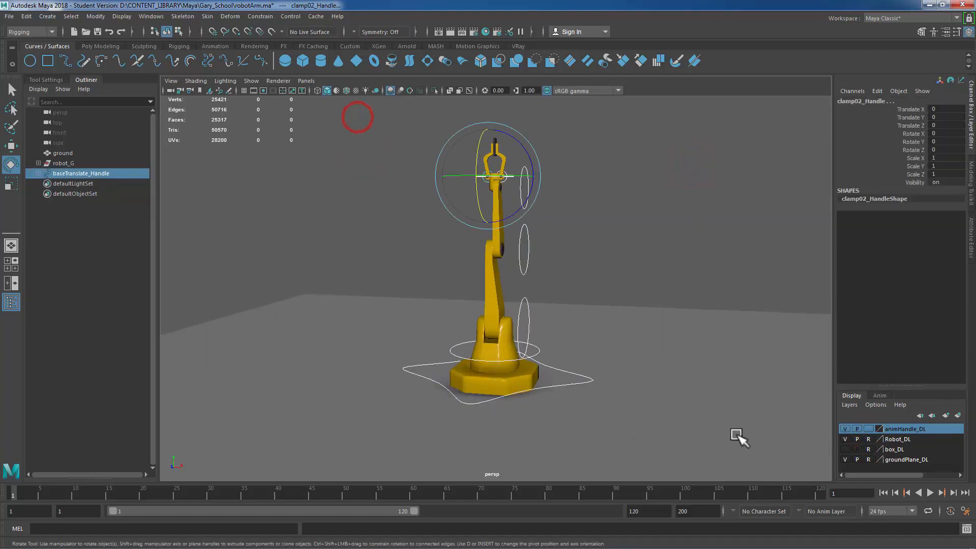
left_click(642, 256)
left_click_drag(682, 293, 658, 290, "alt")
left_click(503, 223)
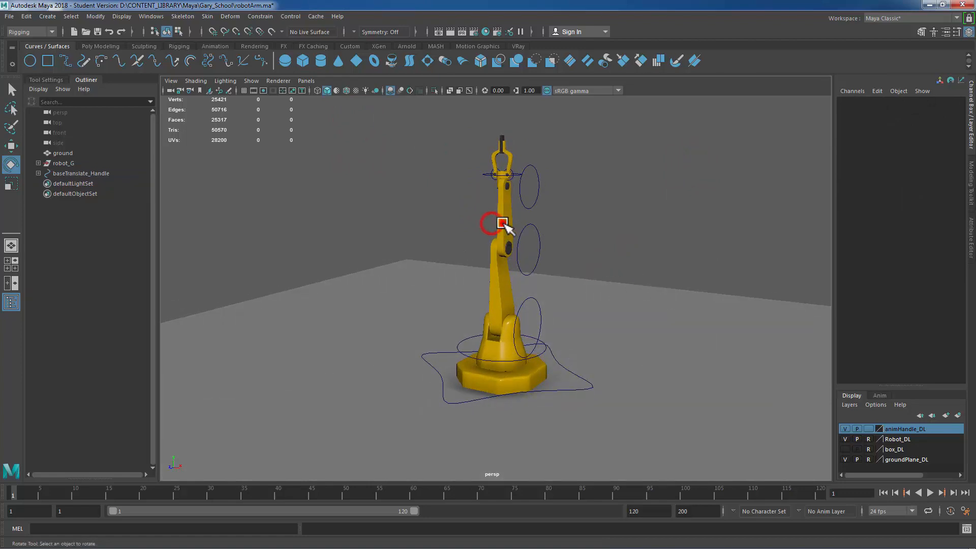
left_click(502, 273)
left_click(504, 357)
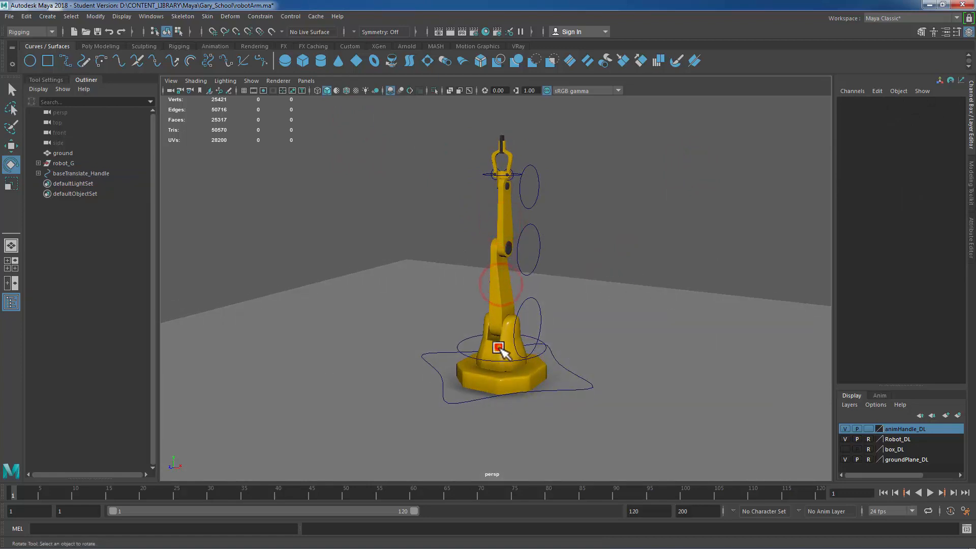
left_click(514, 384)
left_click(528, 344)
left_click(553, 256)
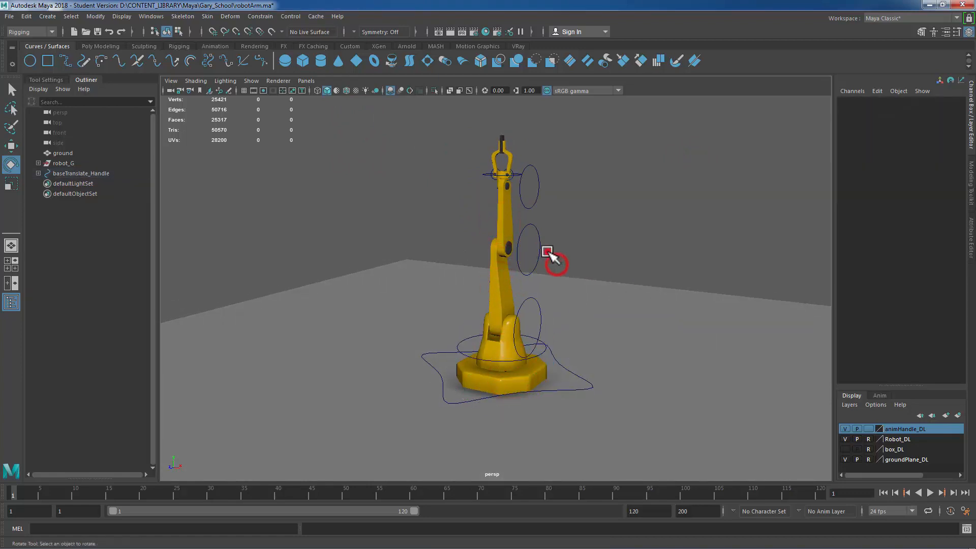
left_click(547, 251)
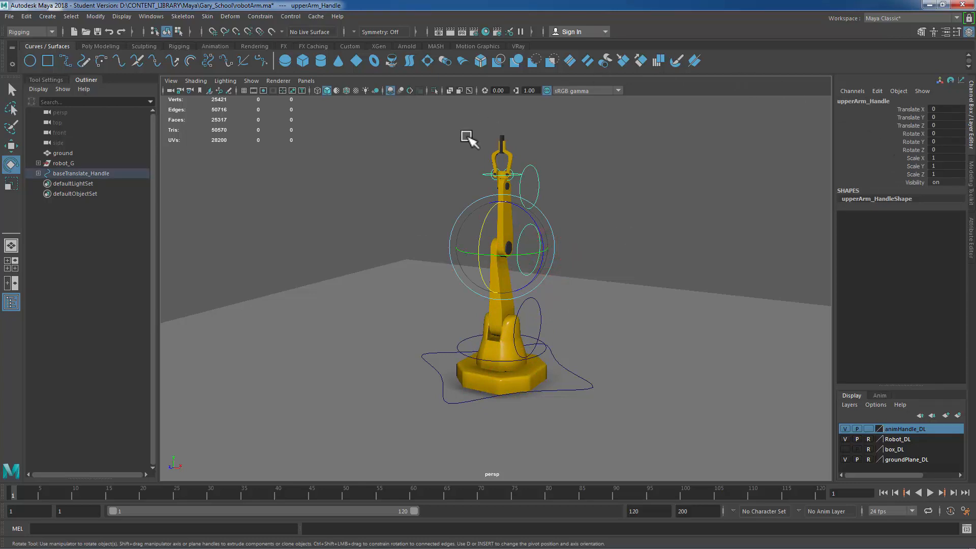
left_click(721, 222)
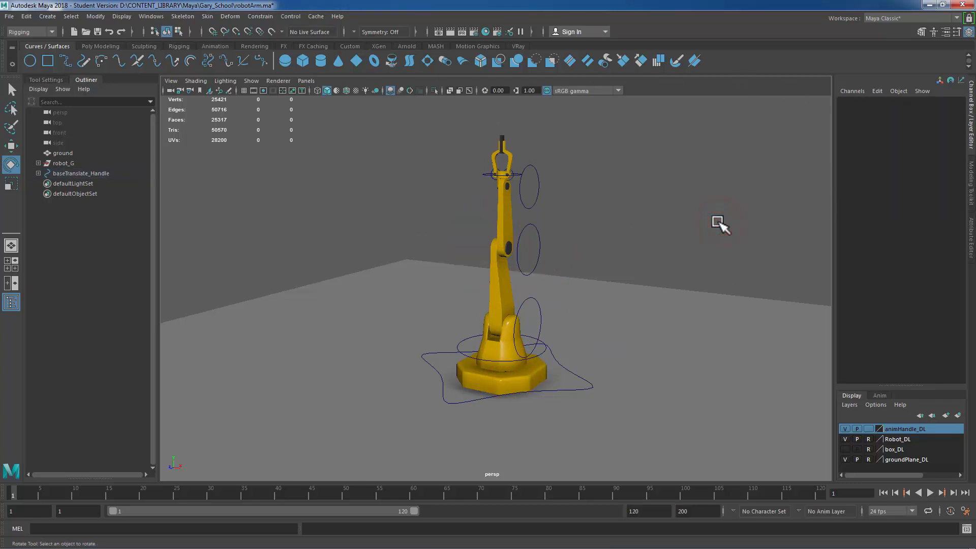
Step: Rotate upperArm_Handle to test the arm, then undo the rotation
left_click_drag(532, 247, 610, 243)
left_click_drag(490, 213, 679, 257)
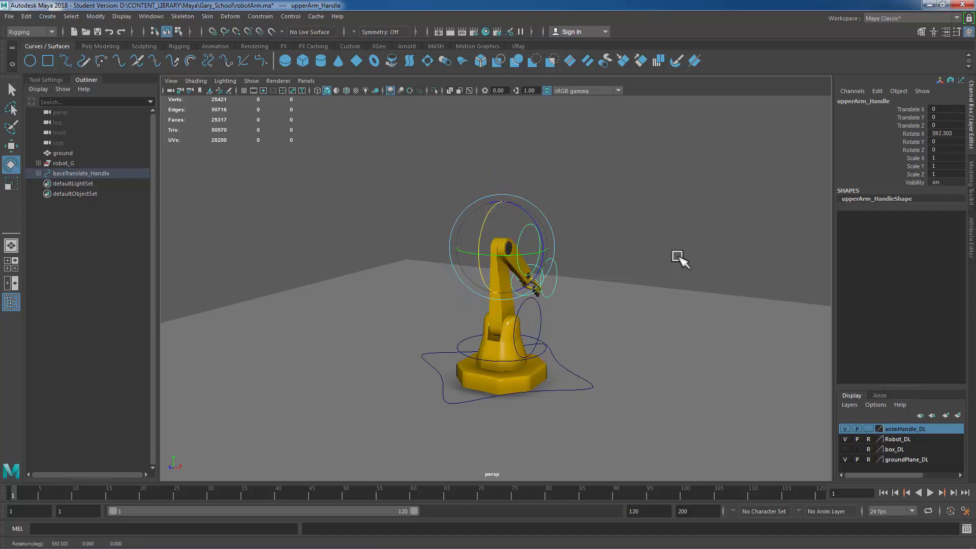
key("ctrl+z")
Step: Move upperArm_Handle to test the arm, then undo the move
key("w")
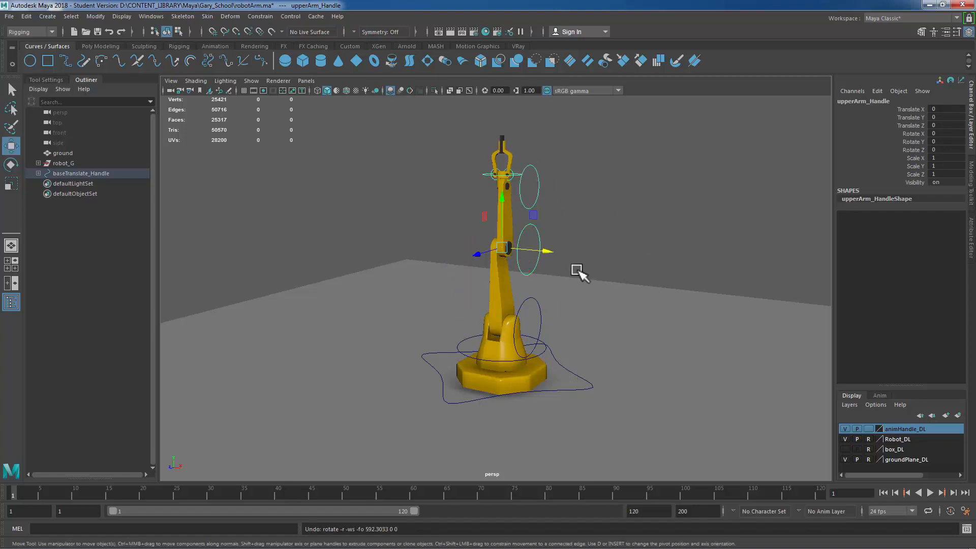
left_click_drag(554, 255, 707, 285)
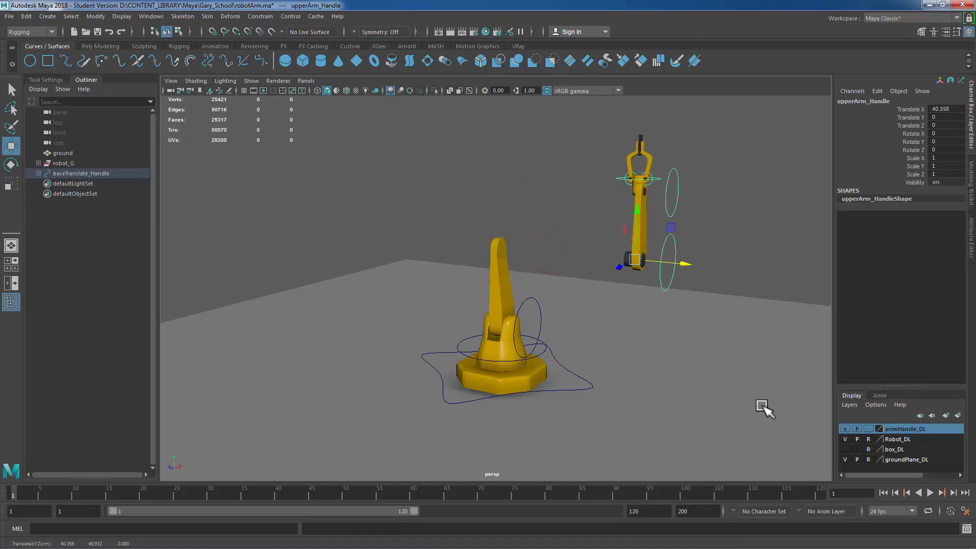
key("ctrl+z")
Step: Scale upperArm_Handle to test the arm, then undo the scaling
key("r")
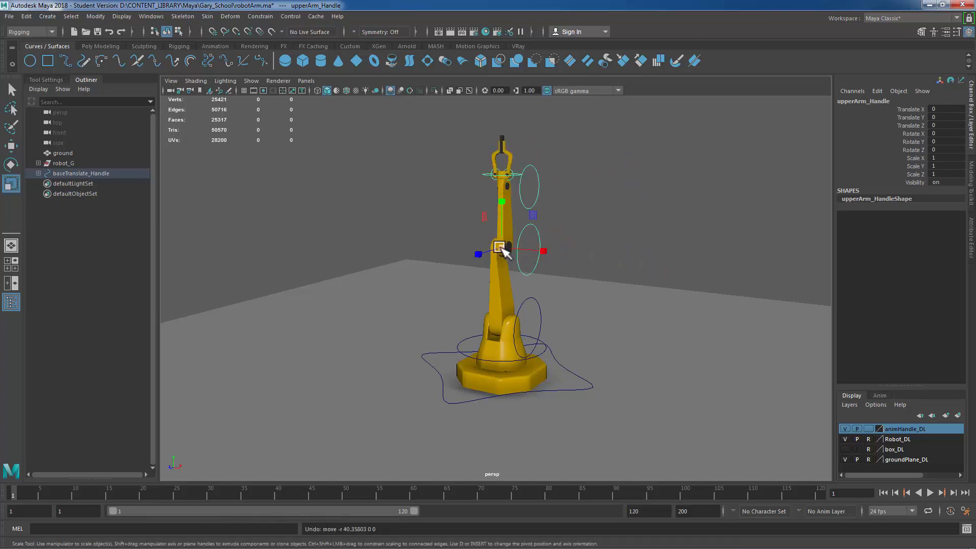
left_click_drag(500, 248, 678, 272)
scroll(725, 322, "down", 3)
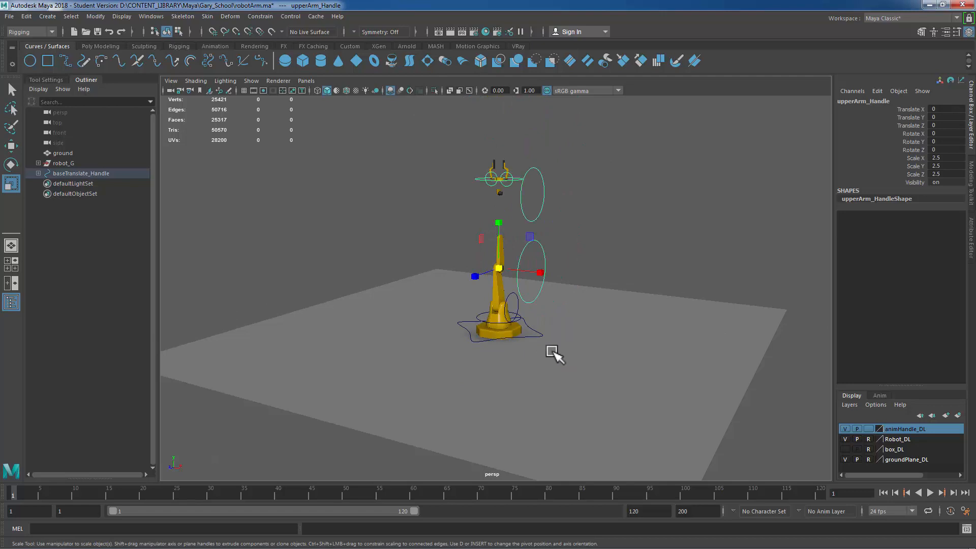
key("ctrl+z")
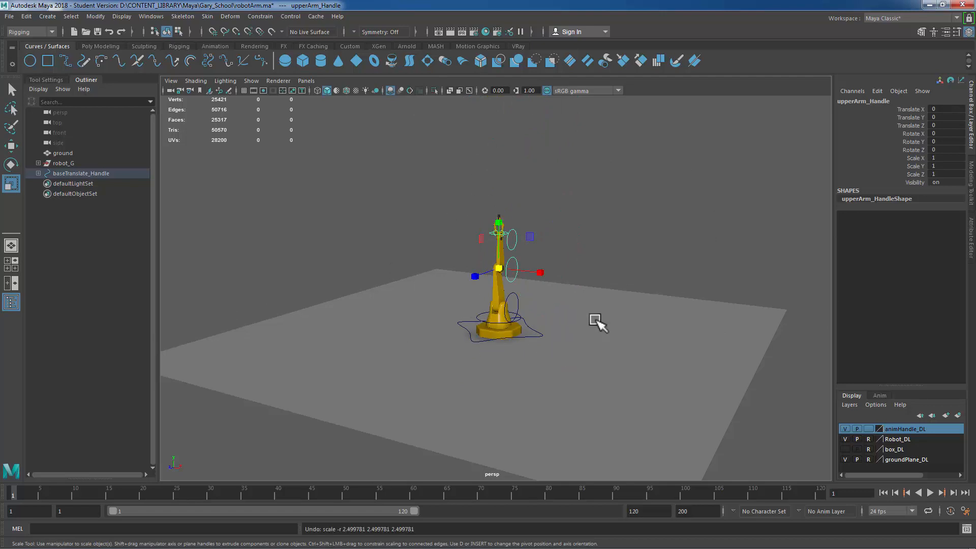
scroll(581, 331, "up", 5)
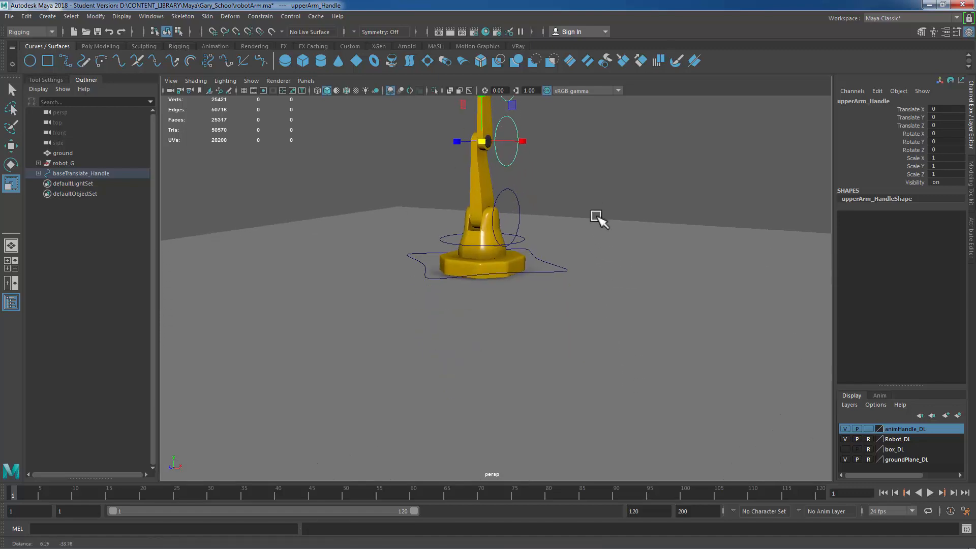
Step: Lock and hide the rotate and scale channels of baseTranslate_Handle
right_click_drag(543, 276, 599, 188, "alt")
right_click_drag(709, 295, 662, 285, "alt")
middle_click_drag(662, 285, 637, 394, "alt")
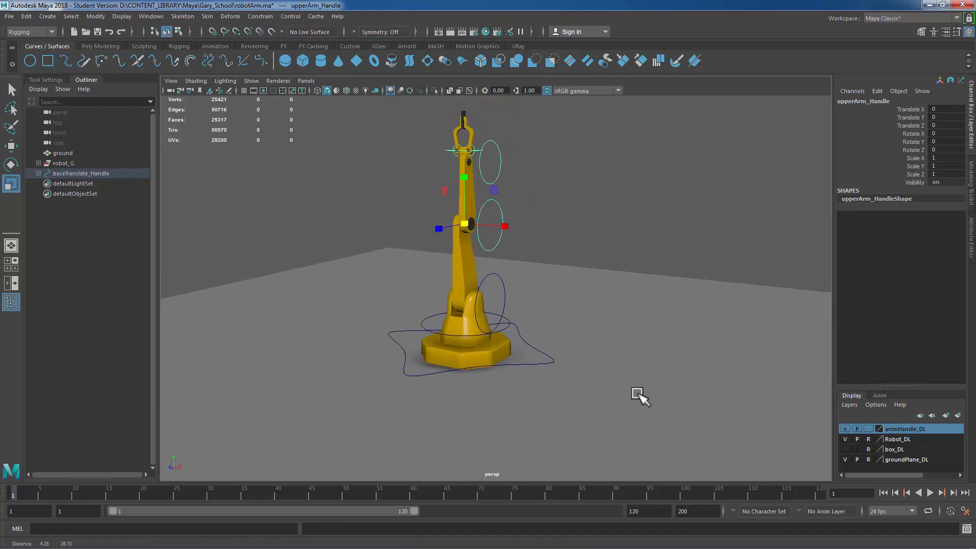
mouse_move(634, 359)
left_mouse_down("alt")
mouse_move(660, 368)
mouse_move(641, 361)
left_mouse_up("alt")
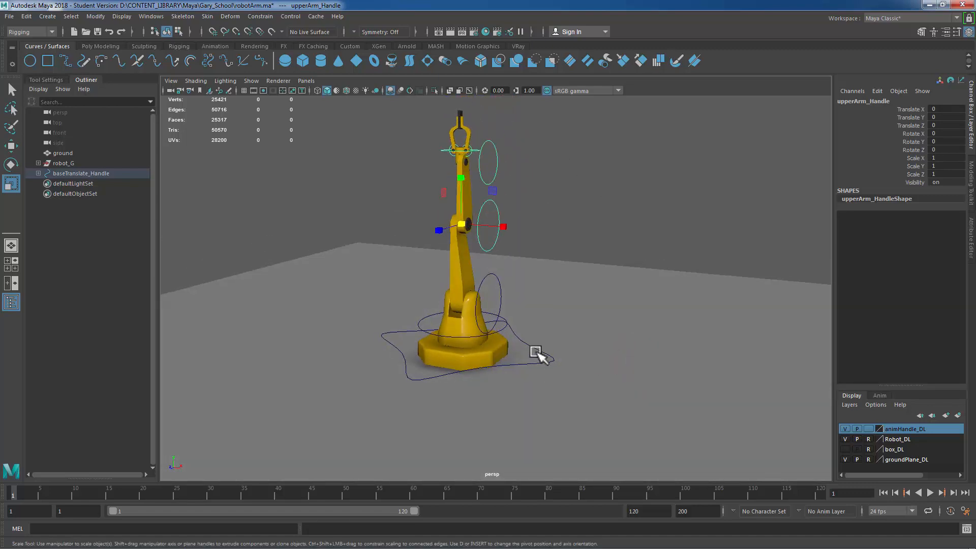
left_click(537, 351)
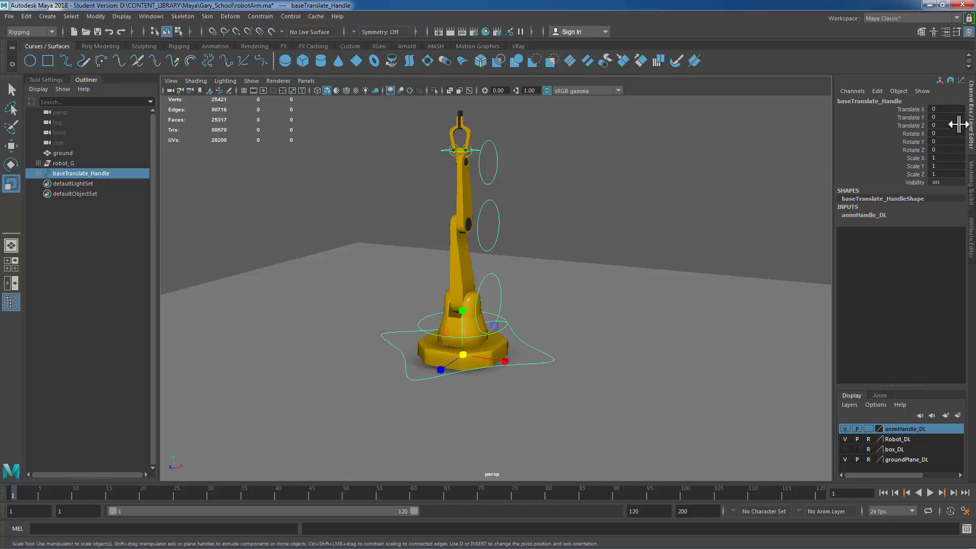
left_click(908, 107)
left_click(915, 133)
left_click_drag(915, 133, 913, 173)
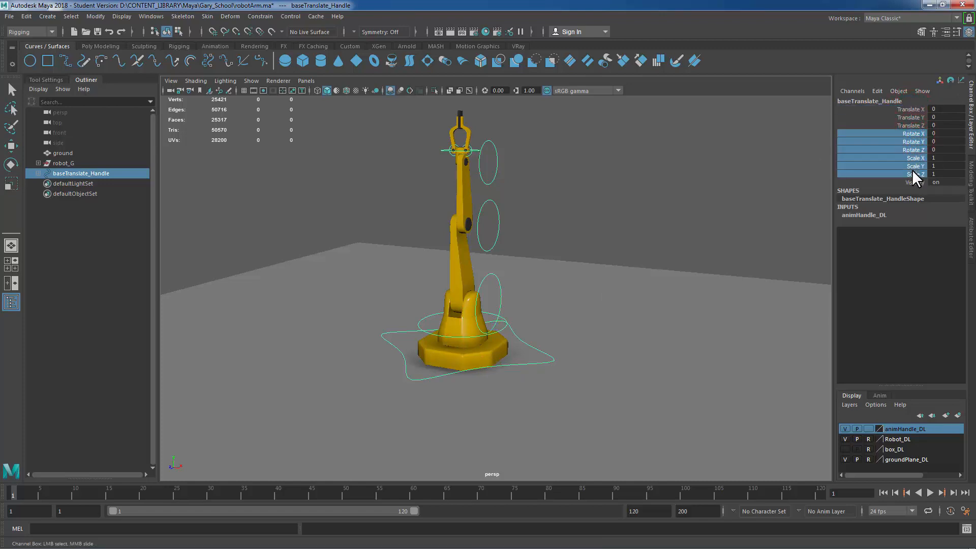
right_click(892, 137)
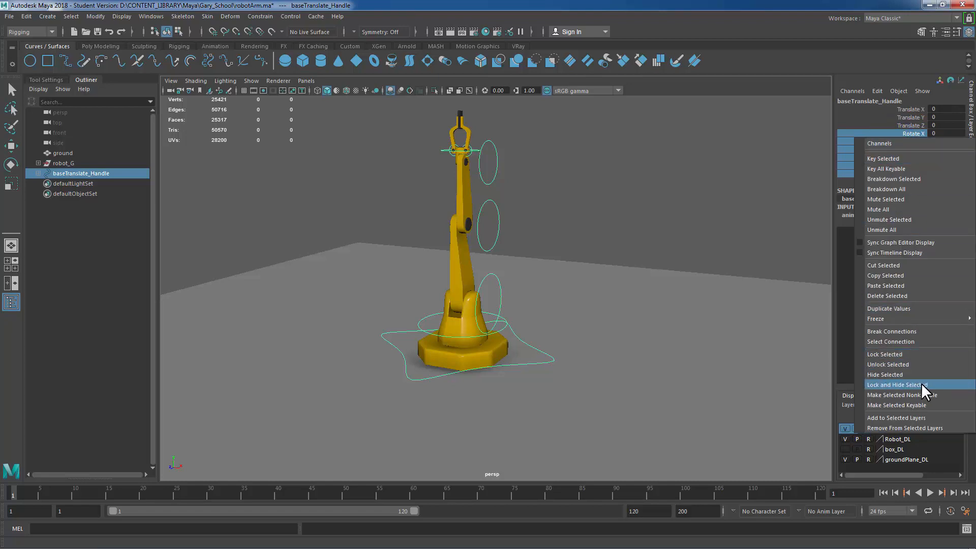
left_click(908, 385)
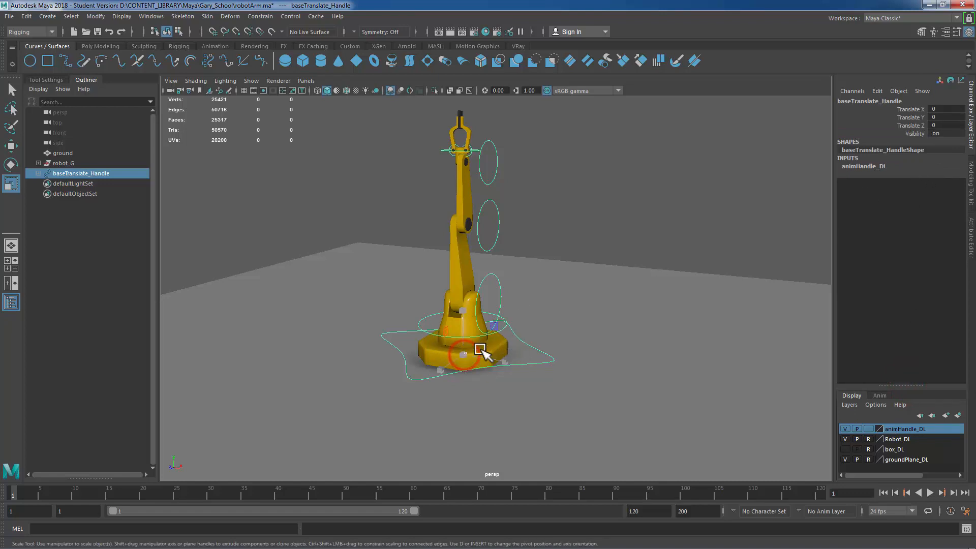
Step: Move baseTranslate_Handle to test the rig, then undo the move
left_click(472, 366)
left_click_drag(421, 367, 432, 420)
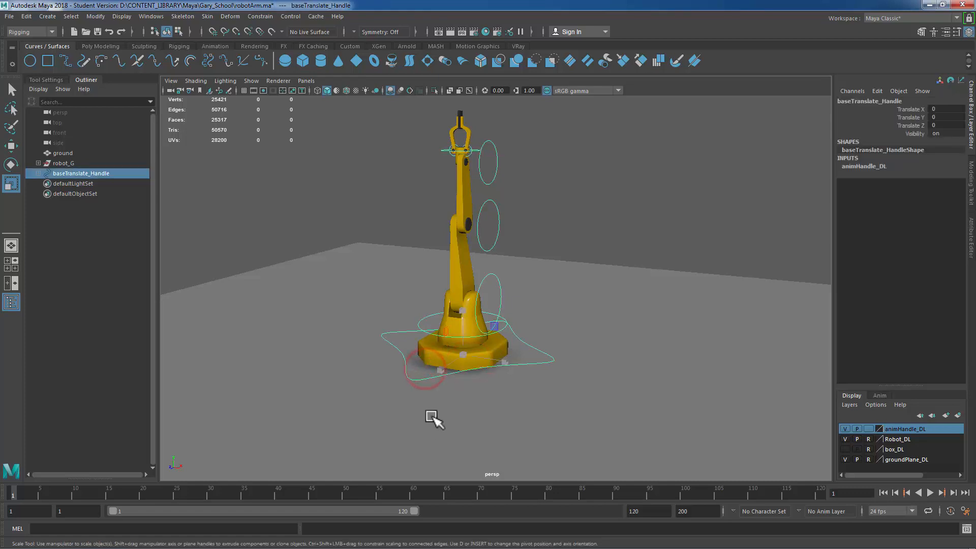
key("e")
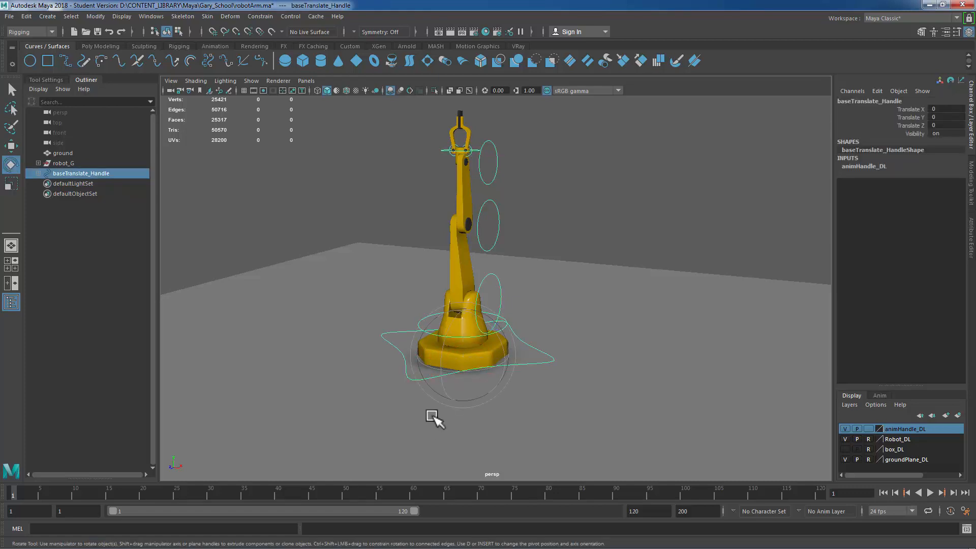
key("w")
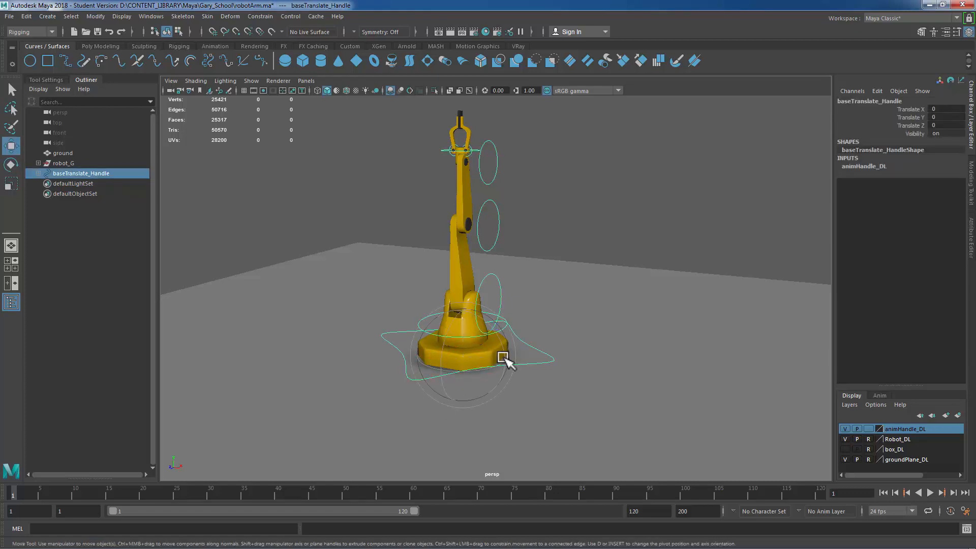
middle_click_drag(512, 365, 361, 372)
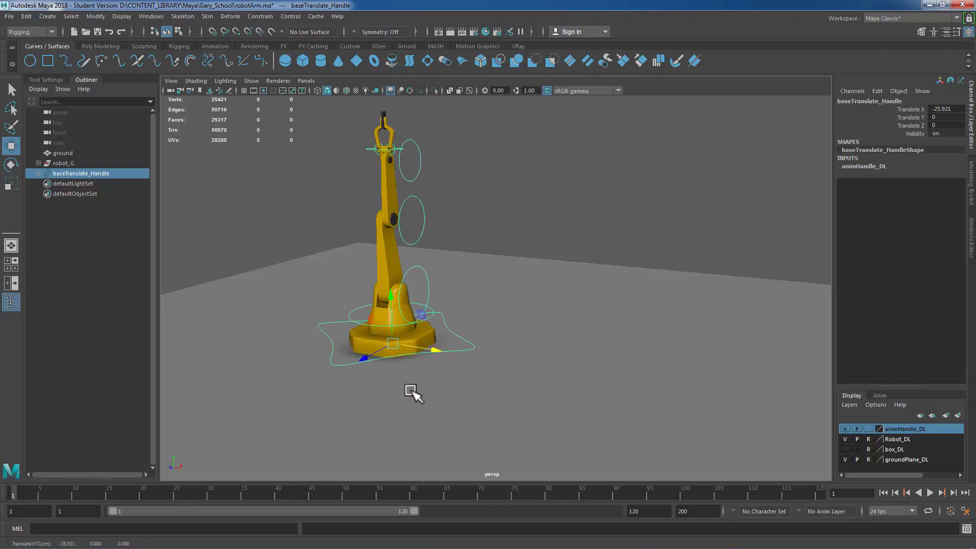
key("ctrl+z")
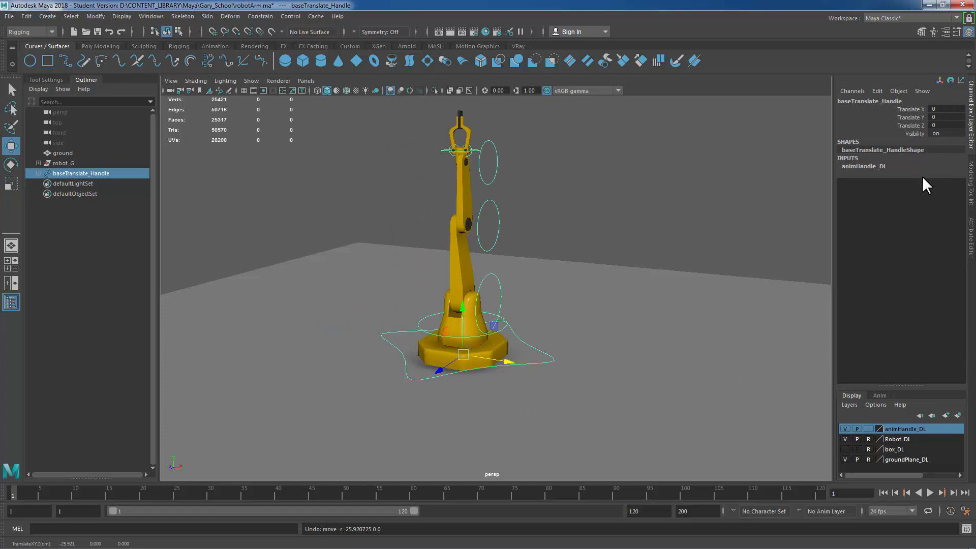
Step: Open Channel Control for baseTranslate_Handle to review its hidden channels, then close it
left_click(151, 17)
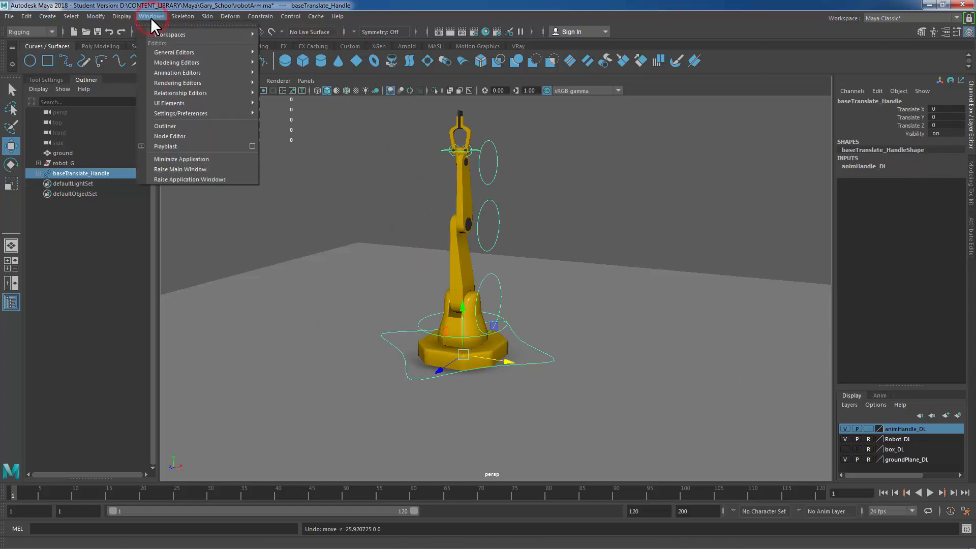
mouse_move(173, 62)
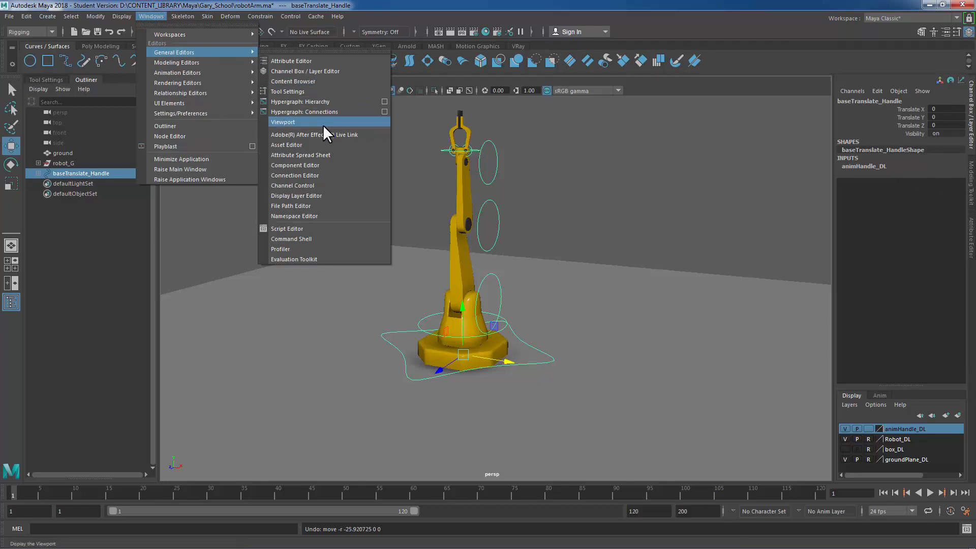
left_click(298, 185)
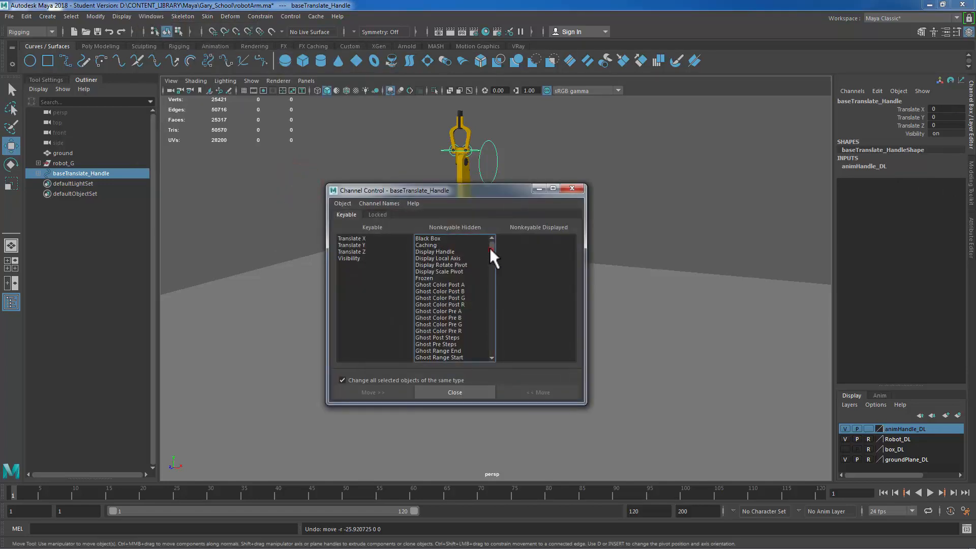
mouse_move(490, 248)
left_mouse_down()
mouse_move(491, 349)
mouse_move(490, 241)
left_mouse_up()
left_click_drag(490, 247, 493, 316)
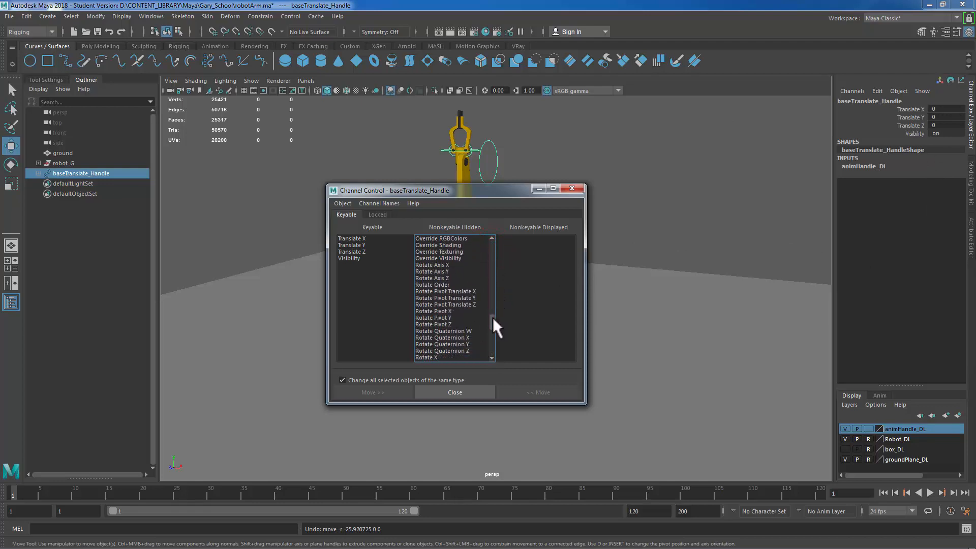
left_click(441, 356)
left_click_drag(492, 320, 492, 326)
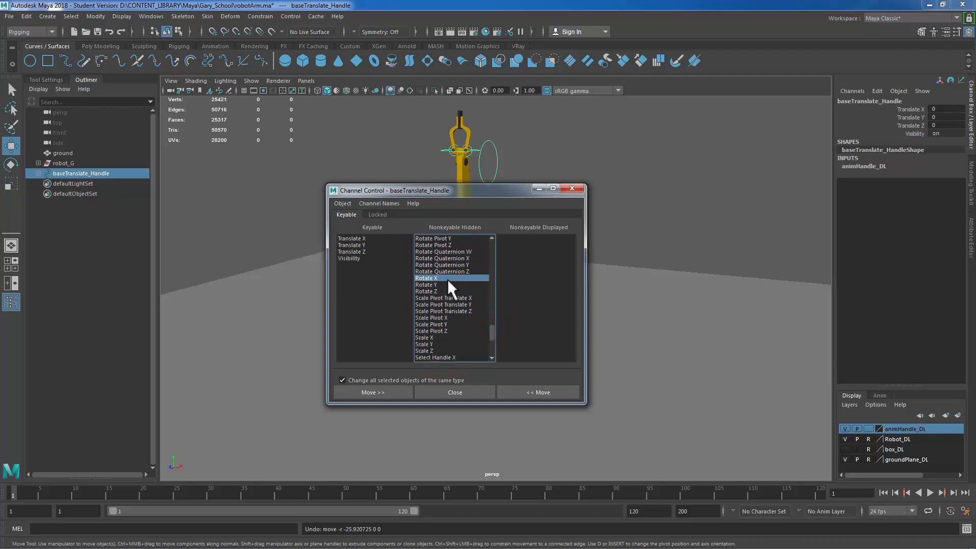
left_click_drag(449, 284, 448, 290)
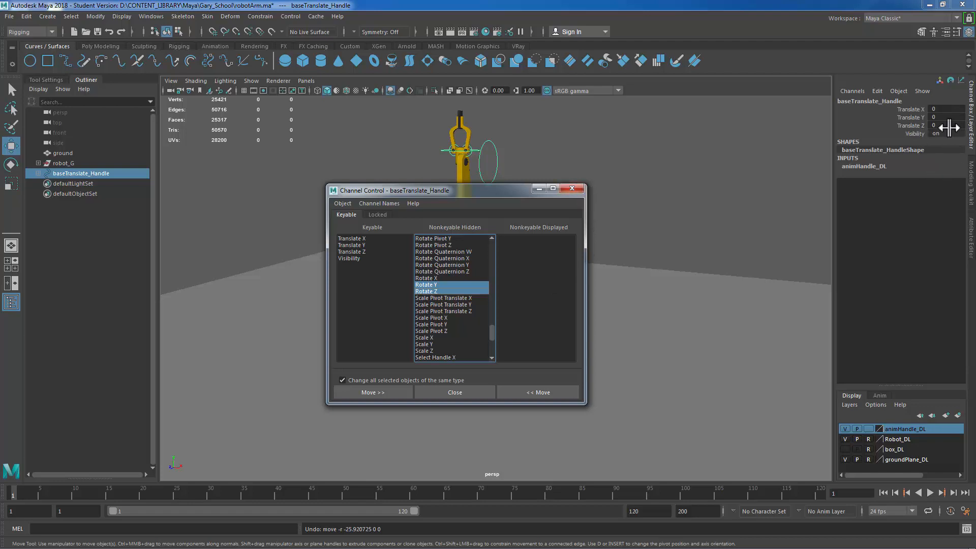
left_click_drag(911, 108, 911, 123)
right_click(909, 117)
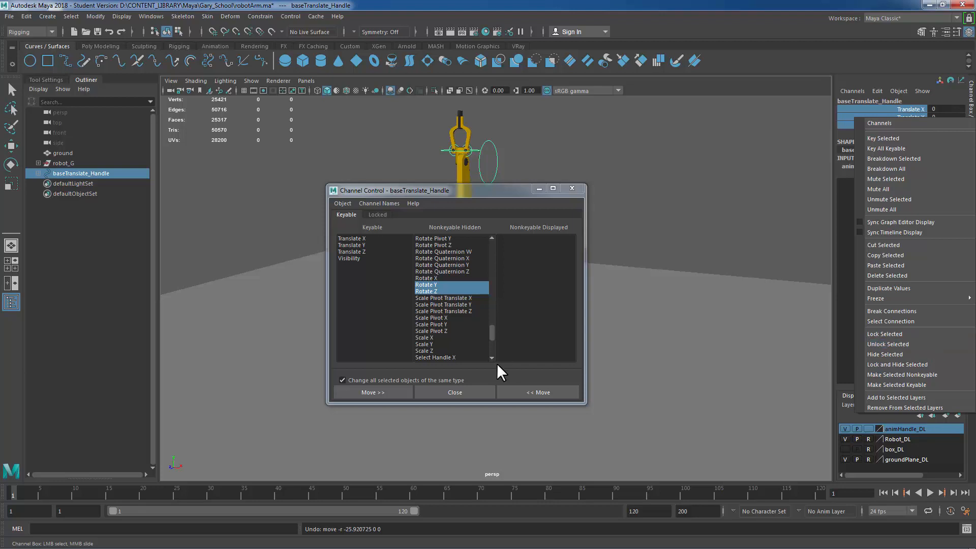
left_click(466, 395)
left_click(465, 393)
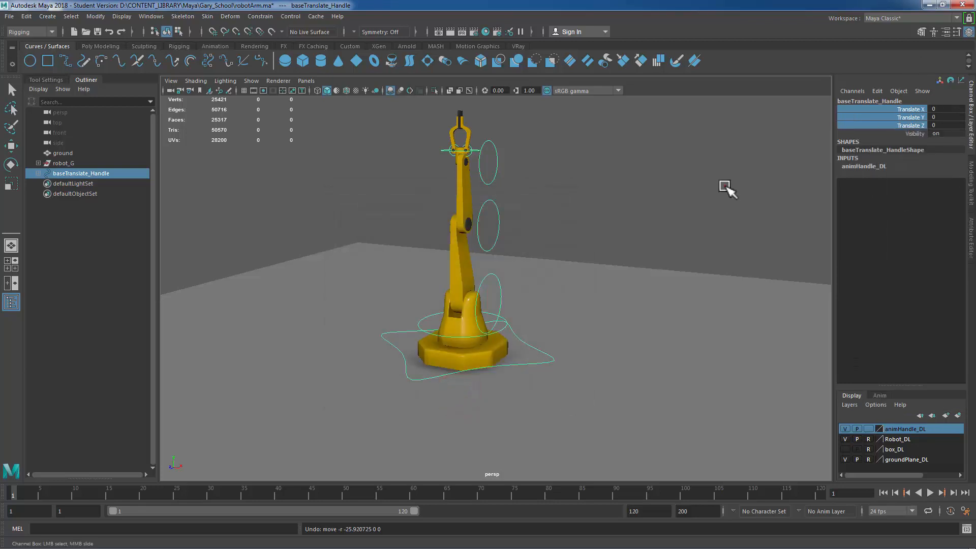
Step: Lock and hide every channel except Rotate Y on baseRotation_Handle
left_click(725, 187)
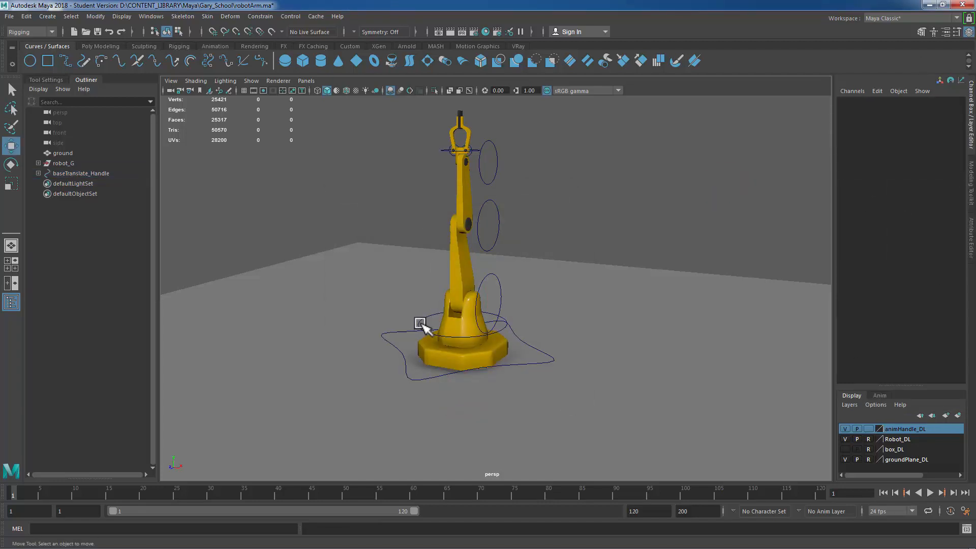
right_click_drag(374, 309, 475, 328, "alt")
left_click_drag(464, 342, 475, 325, "alt")
middle_click_drag(537, 299, 541, 293, "alt")
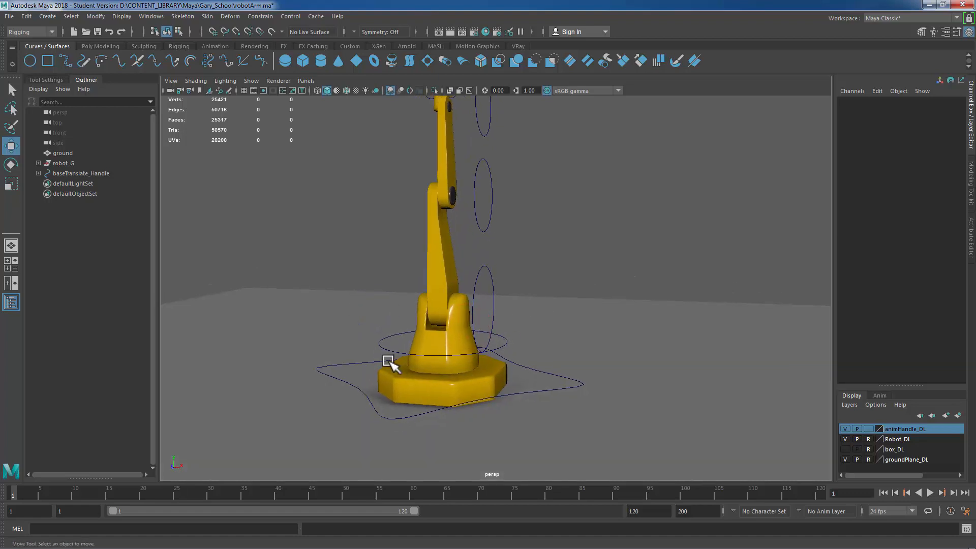
left_click(379, 343)
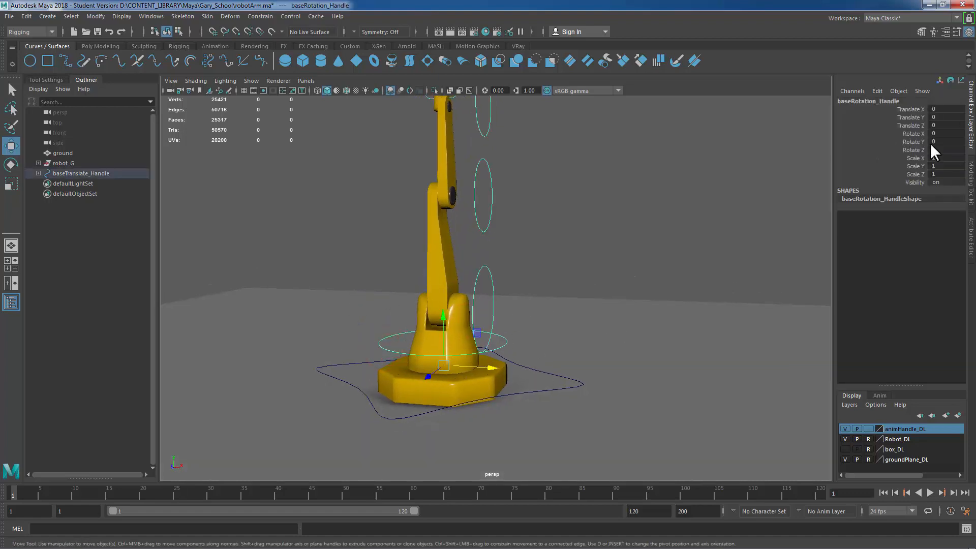
left_click_drag(911, 110, 914, 169)
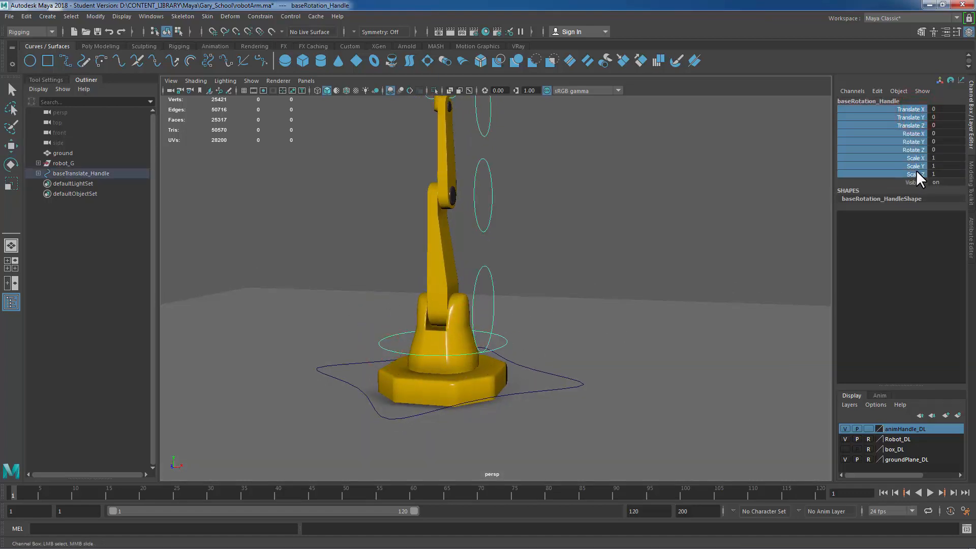
left_click(911, 142, "ctrl")
right_click(909, 117)
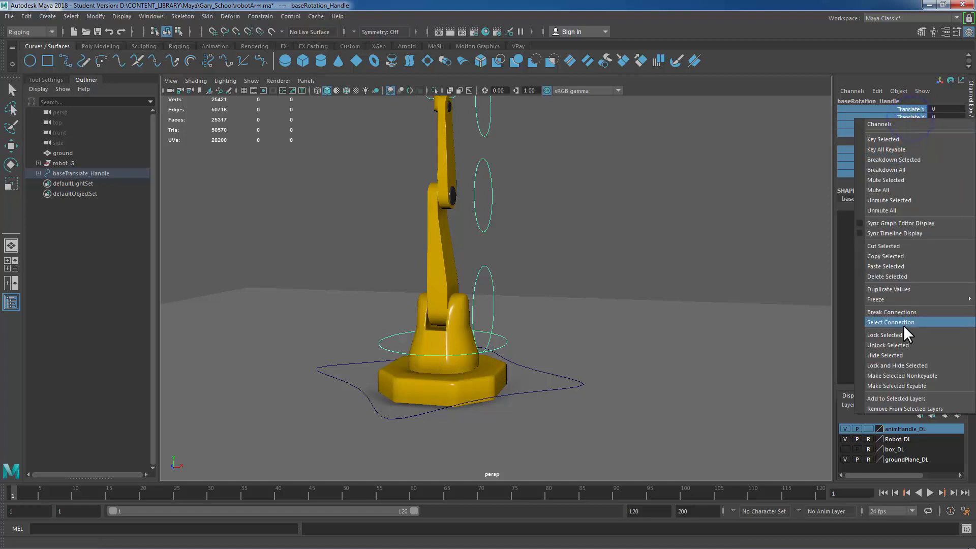
left_click(916, 365)
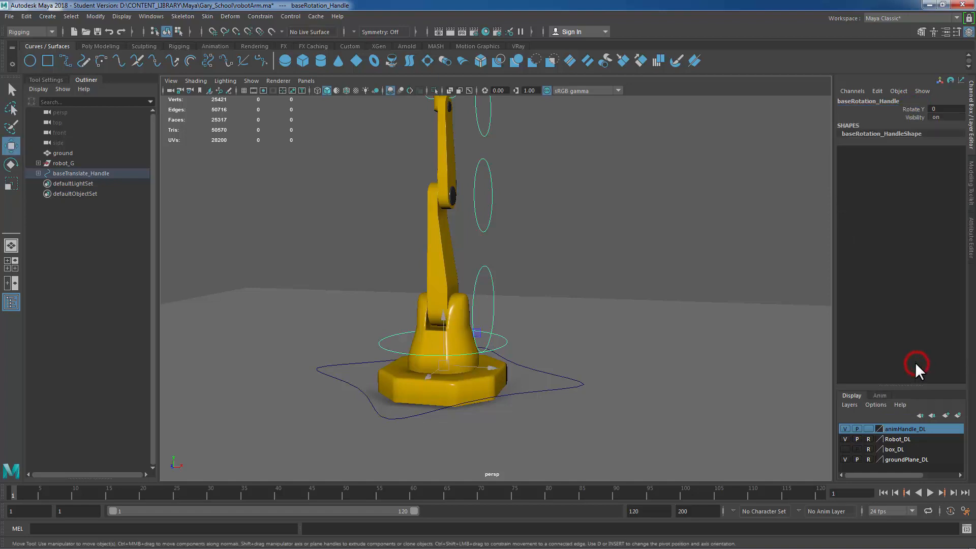
Step: Lock and hide every channel except Rotate X on the arm's lower, upper and clamp mount handles
left_click(488, 283)
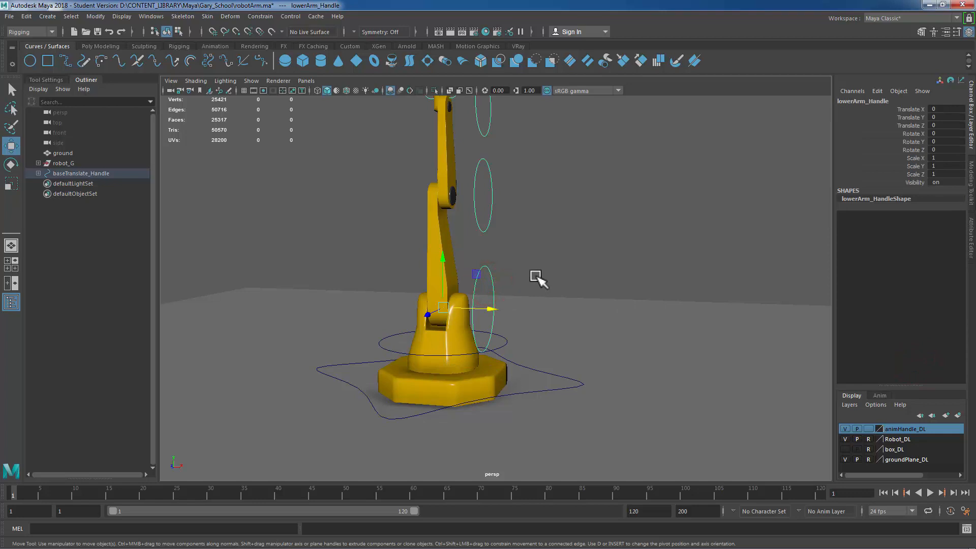
left_click_drag(910, 111, 921, 165)
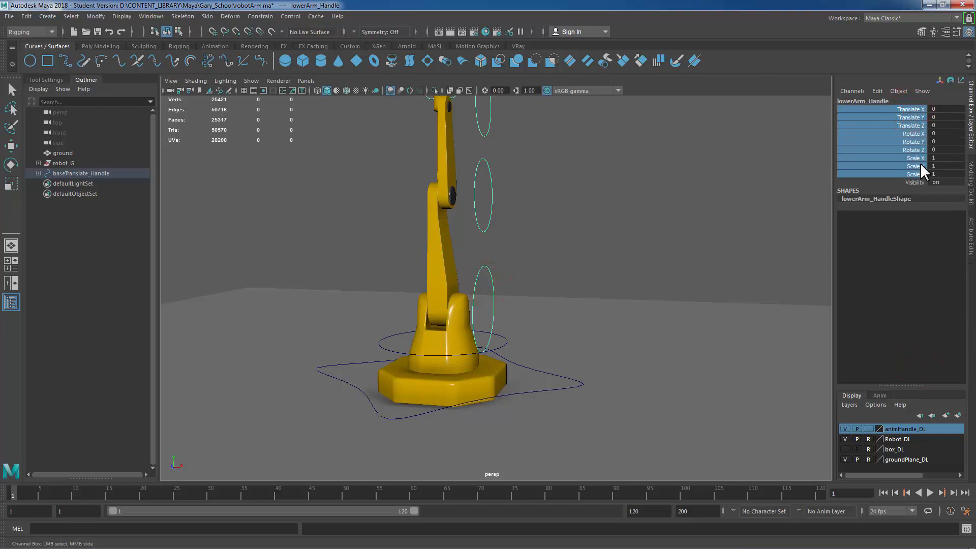
middle_click_drag(570, 233, 575, 250, "alt")
left_click_drag(492, 207, 530, 225)
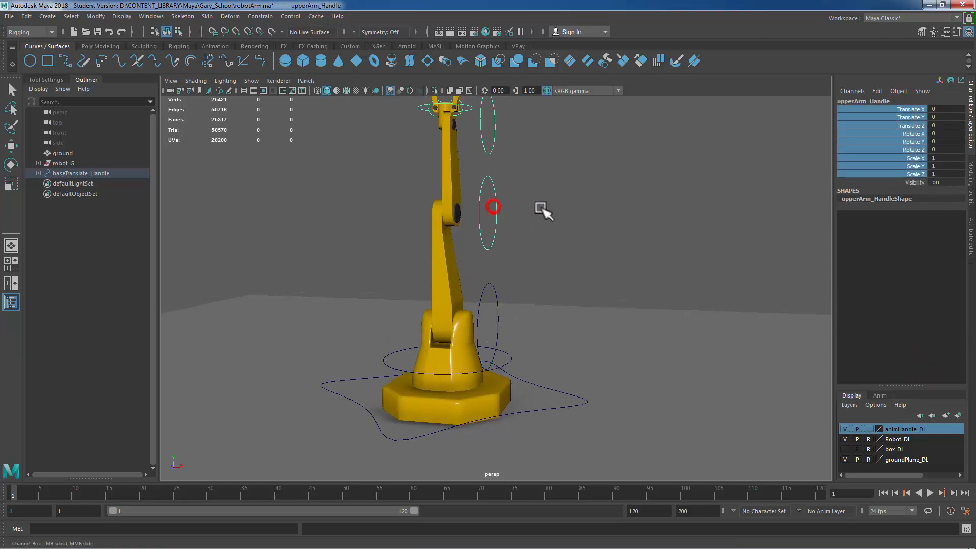
left_click_drag(474, 125, 489, 294)
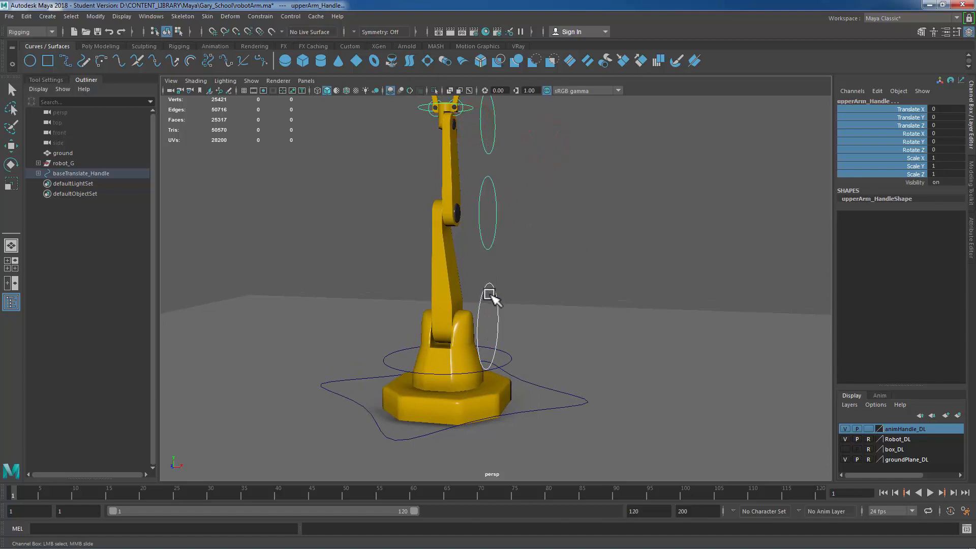
right_click(908, 126)
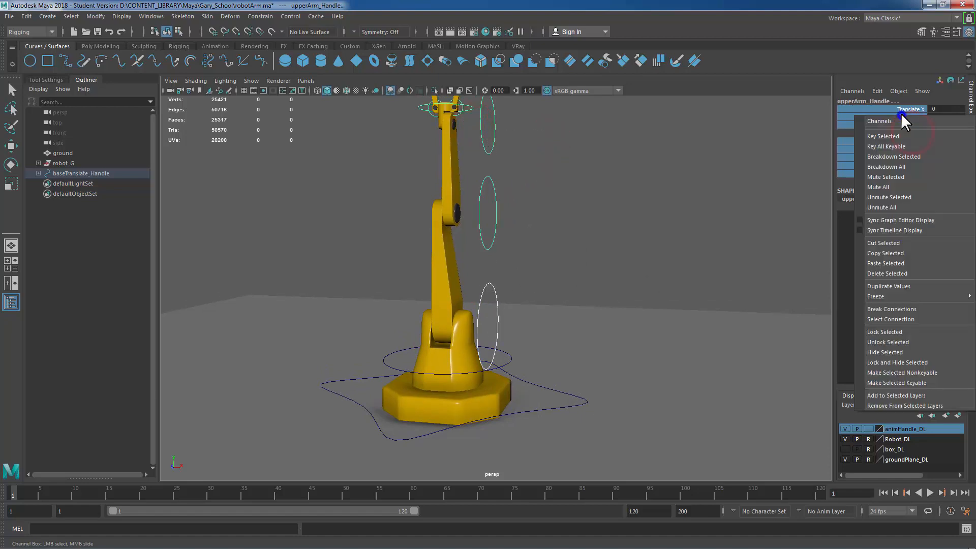
left_click(903, 362)
Step: Lock and hide every channel except Rotate Y on clampCollar_Handle
key("w")
left_click(480, 202)
left_click(486, 131)
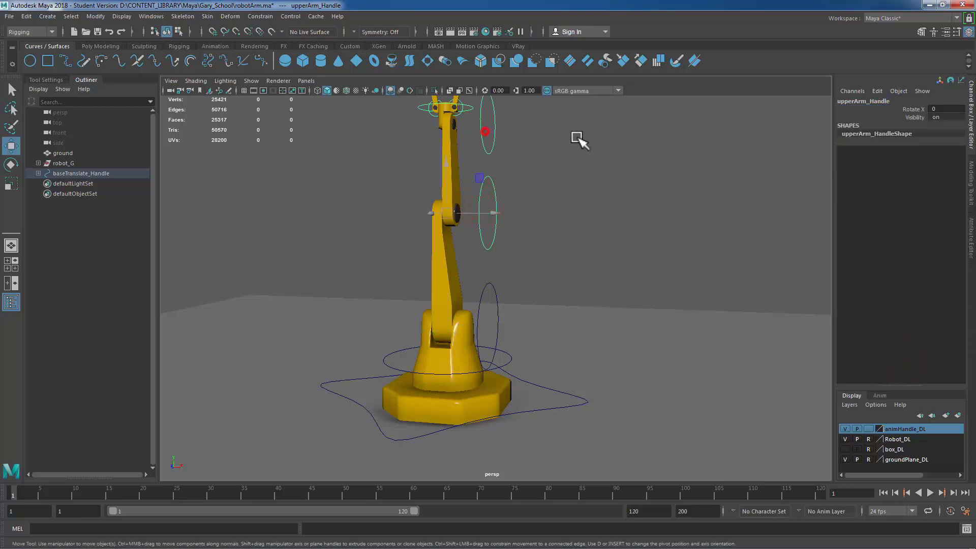
middle_click_drag(586, 174, 613, 280, "alt")
right_click_drag(653, 198, 719, 307, "alt")
middle_click_drag(534, 164, 542, 205, "alt")
left_click_drag(542, 206, 539, 207, "alt")
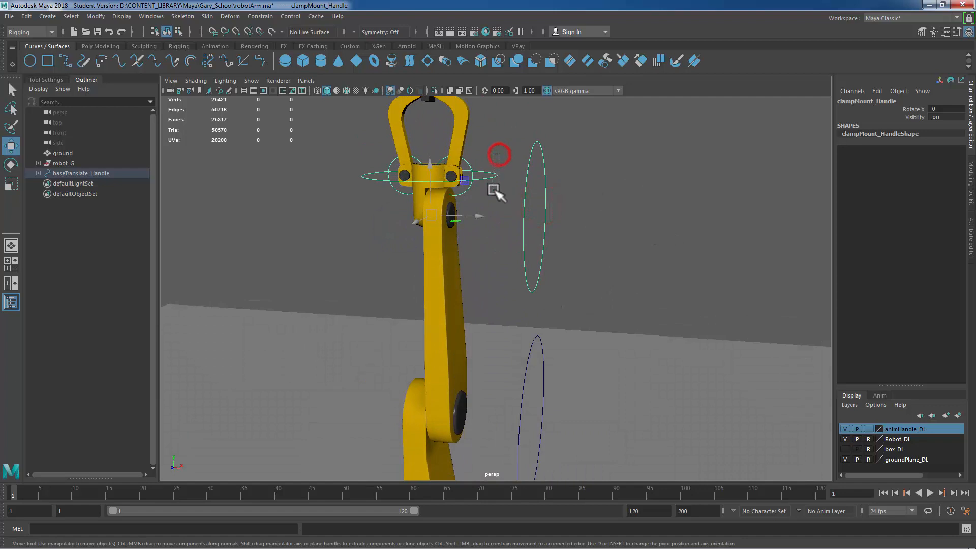
left_click(457, 171)
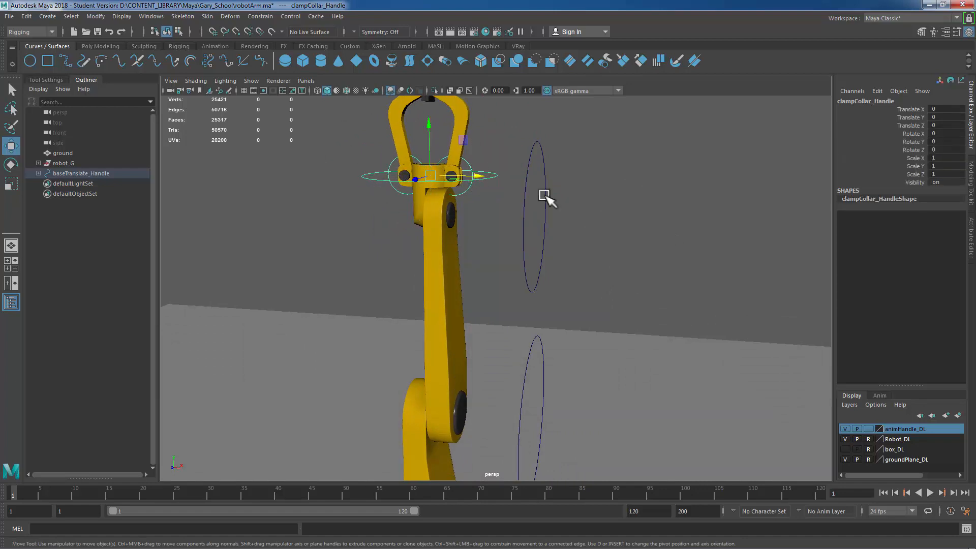
left_click_drag(902, 110, 912, 174)
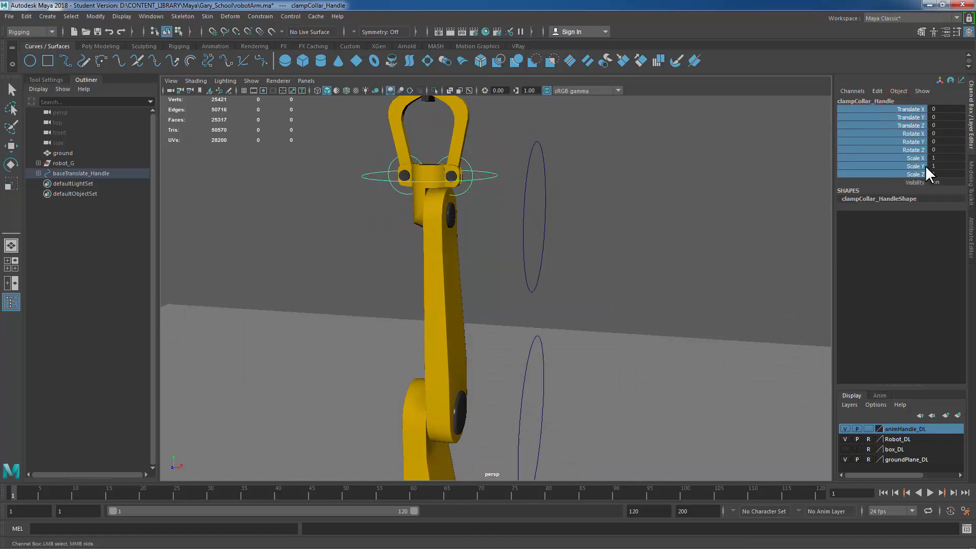
right_click(903, 110)
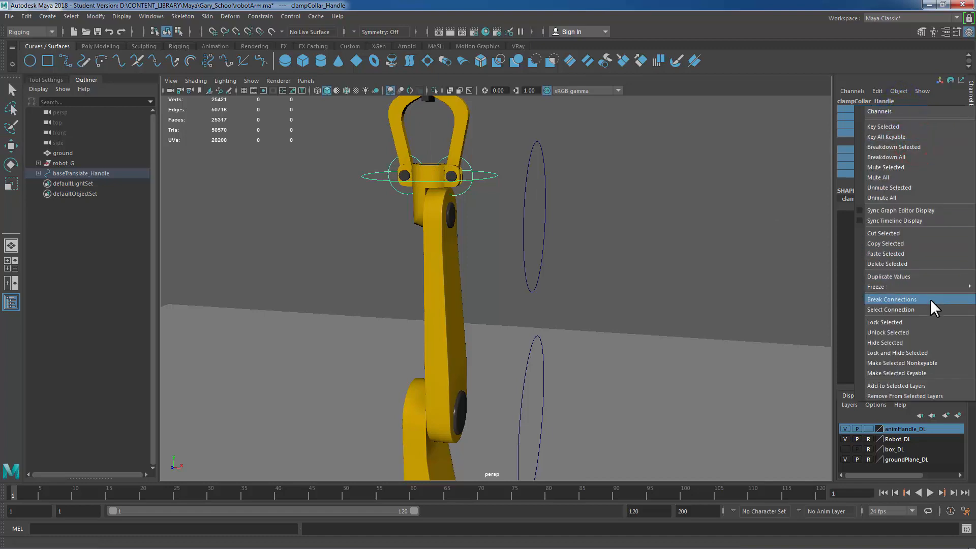
left_click(910, 353)
key("w")
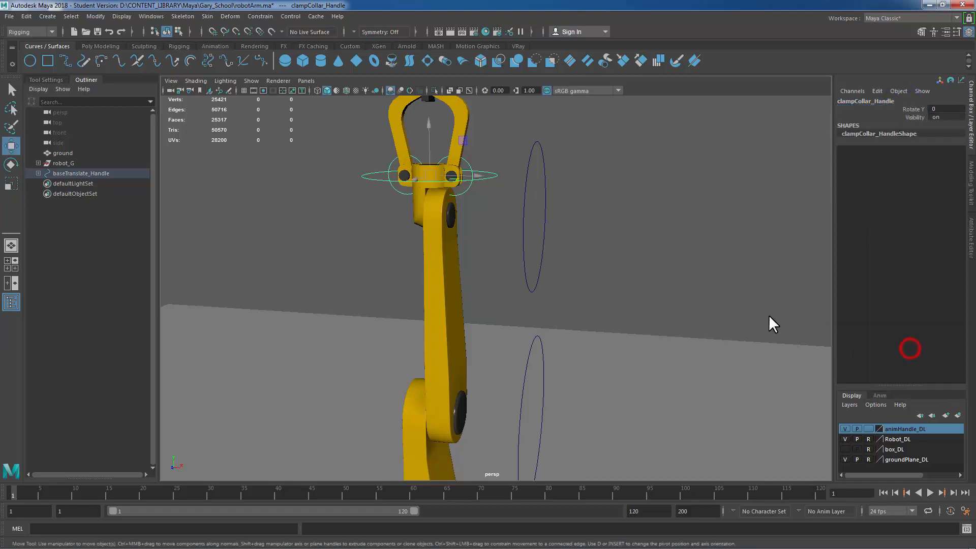
Step: Rotate clamp01_Handle to test the clamp, then undo the rotation
middle_click_drag(683, 297, 702, 315, "alt")
right_click_drag(581, 285, 661, 288, "alt")
left_click(596, 309)
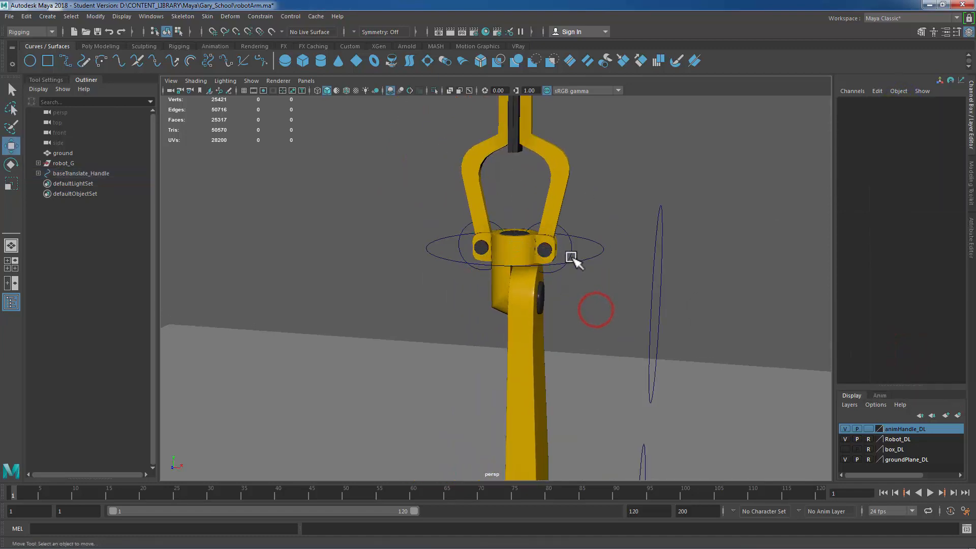
left_click(570, 255)
key("e")
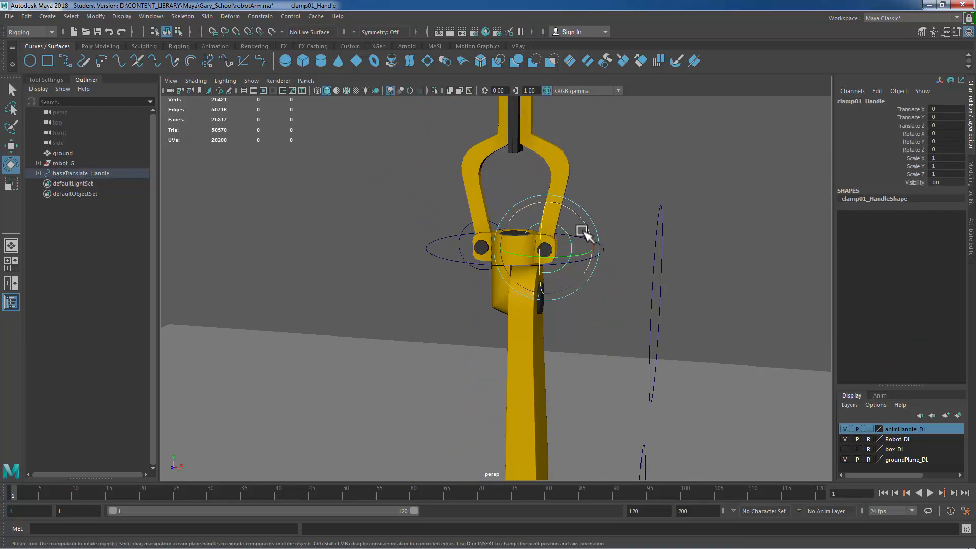
left_click_drag(577, 214, 618, 274)
key("a")
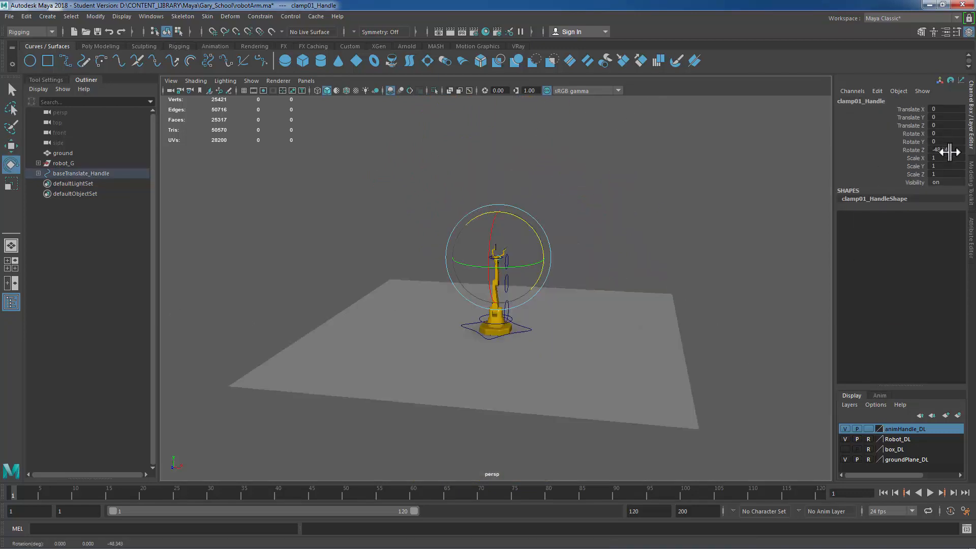
key("f")
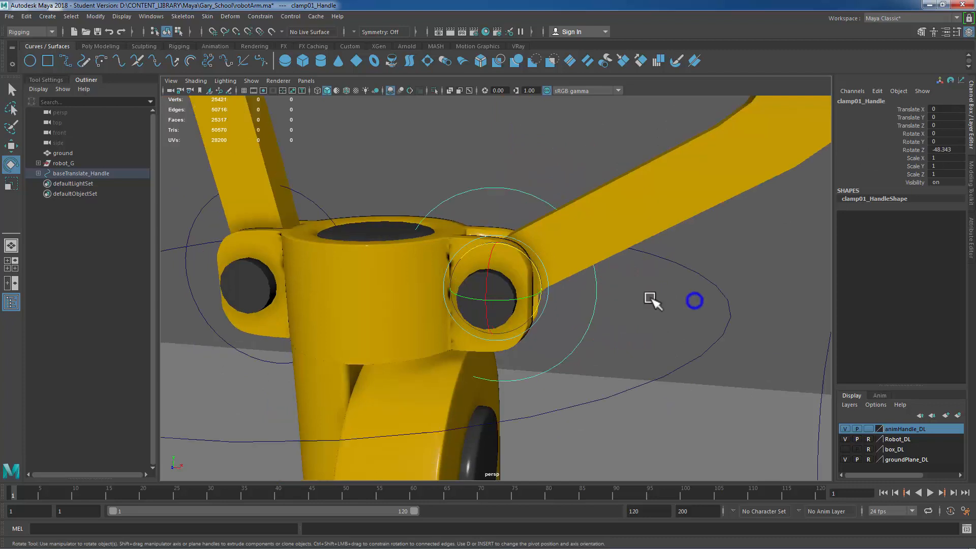
right_click_drag(649, 299, 527, 303, "alt")
key("ctrl+z")
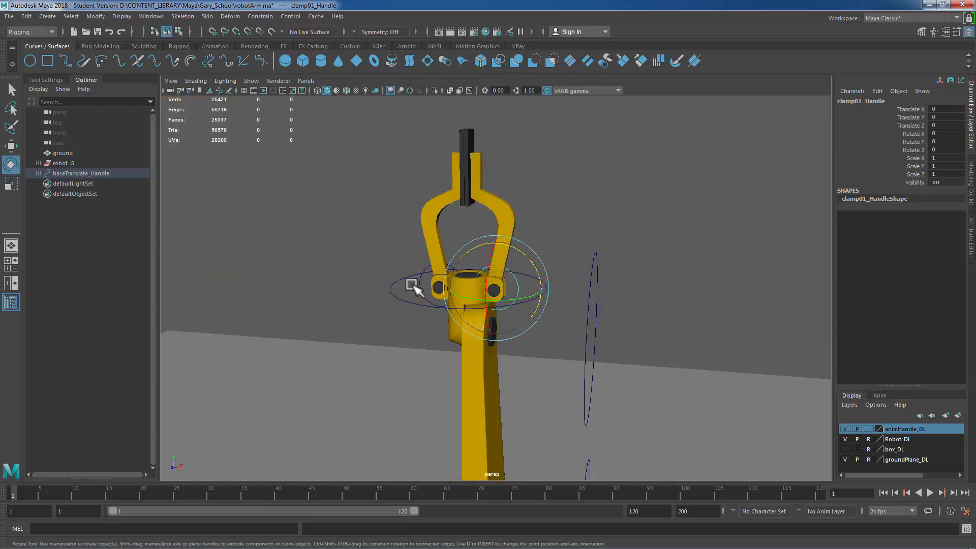
Step: Lock and hide the unused transform channels on both clamp01_Handle and clamp02_Handle together
key("q")
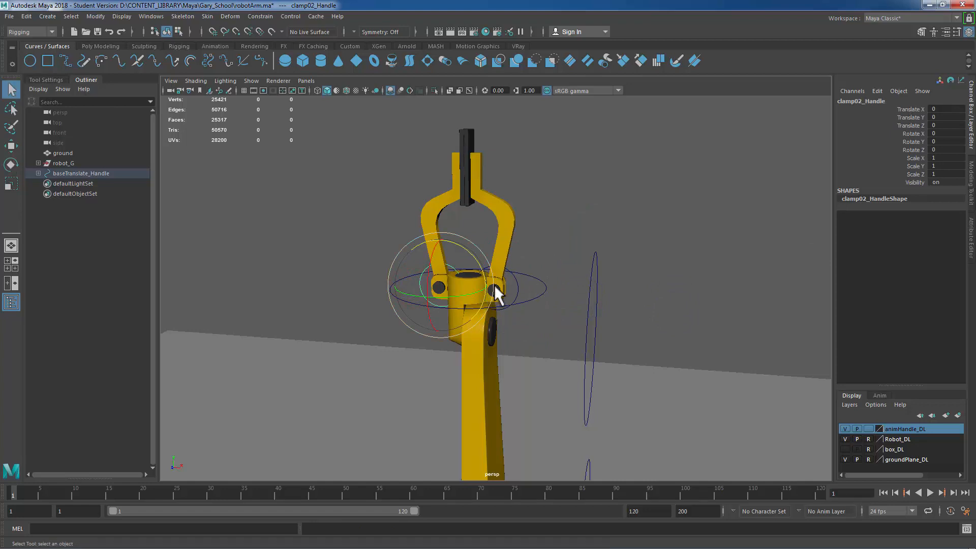
left_click(519, 287)
left_click(524, 286, "shift")
left_click_drag(919, 111, 914, 174)
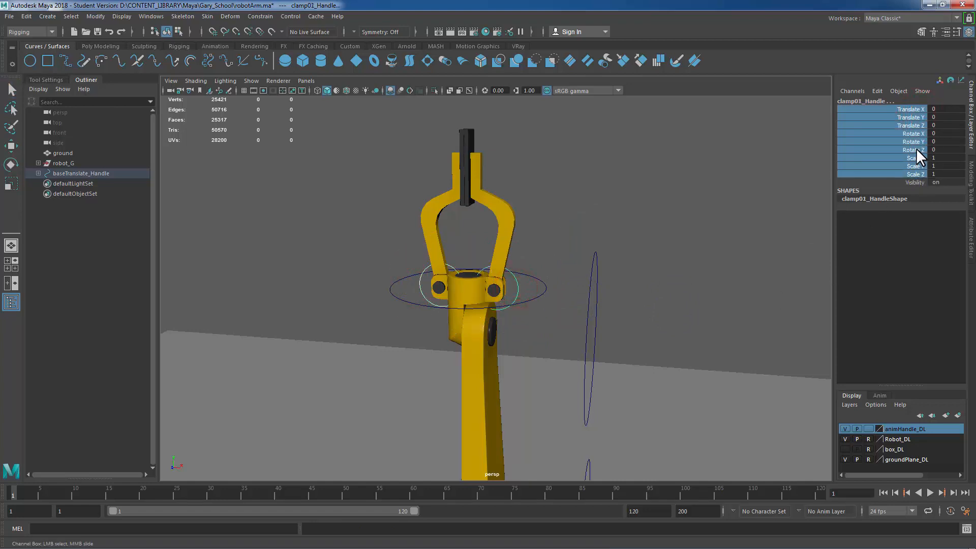
right_click(901, 124)
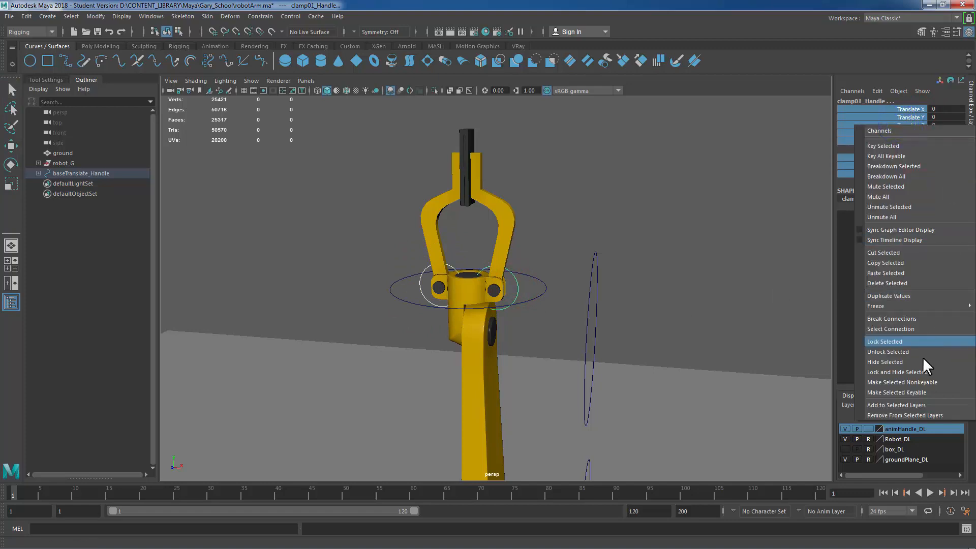
left_click(917, 374)
left_click(650, 265)
scroll(645, 290, "down", 3)
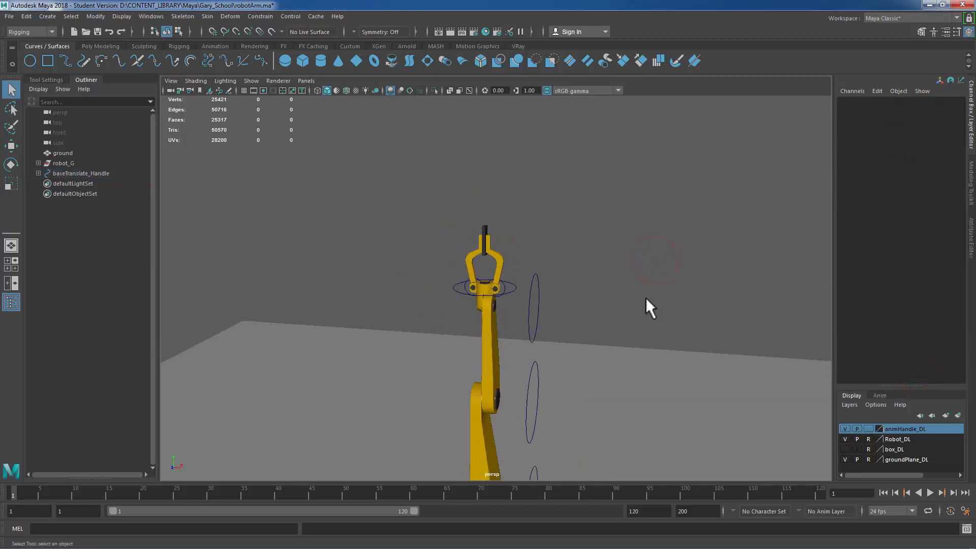
Step: Rotate lowerArm_Handle to test the arm's bend, then undo the rotations
middle_click_drag(646, 298, 681, 109, "alt")
right_click_drag(747, 224, 667, 249, "alt")
left_click_drag(662, 261, 615, 255, "alt")
middle_click_drag(591, 312, 590, 200, "alt")
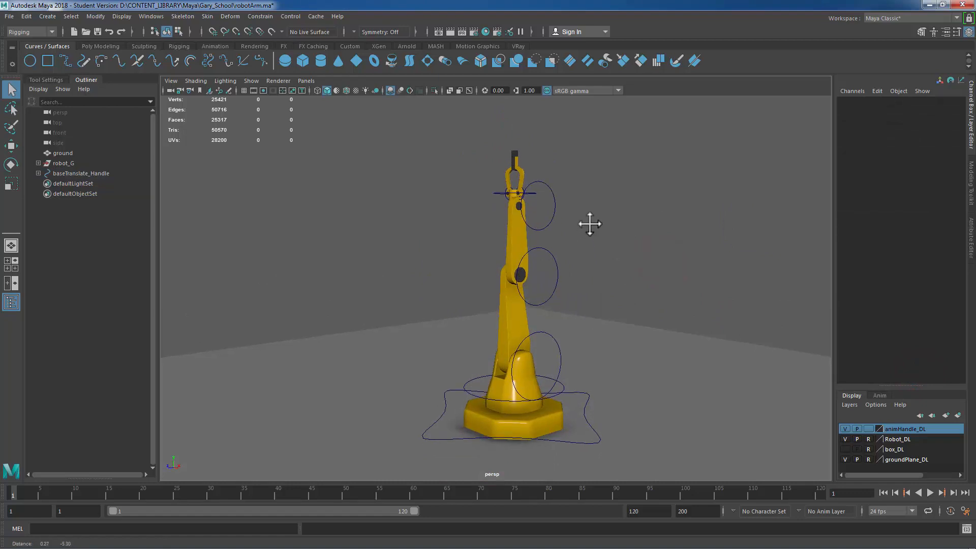
right_click_drag(581, 235, 621, 254, "alt")
middle_click_drag(581, 299, 603, 224, "alt")
left_click_drag(603, 224, 574, 300, "alt")
left_click(575, 296)
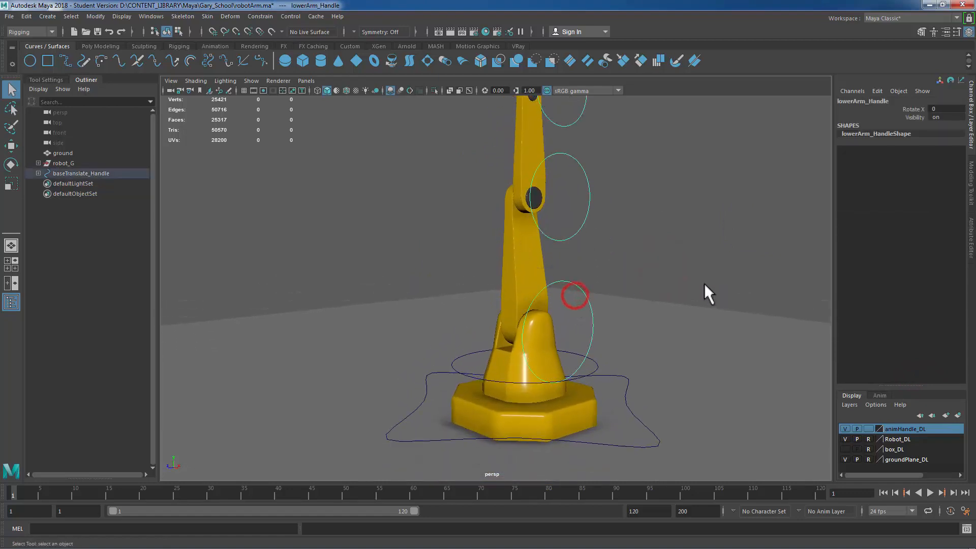
left_click_drag(704, 286, 635, 277, "alt")
key("e")
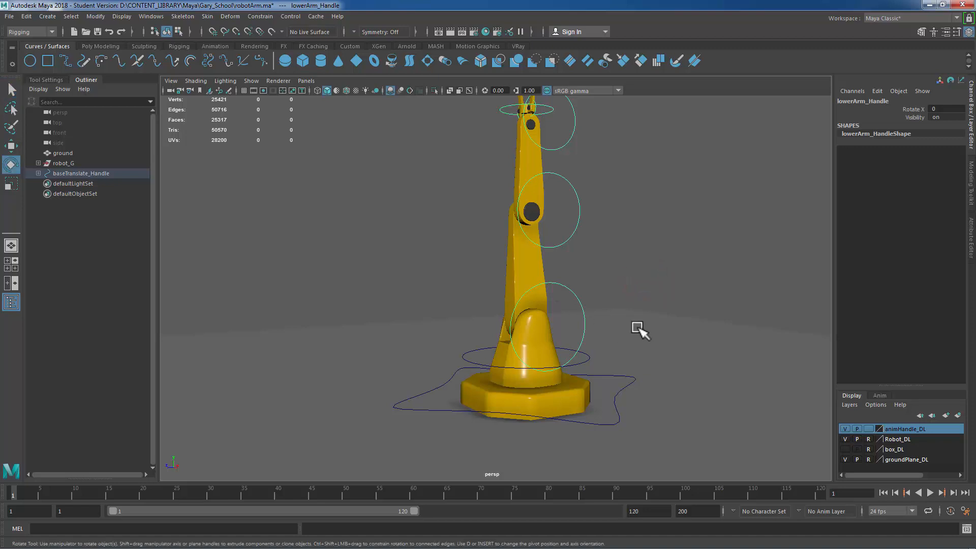
left_click_drag(508, 283, 534, 391)
right_click_drag(534, 392, 635, 366, "alt")
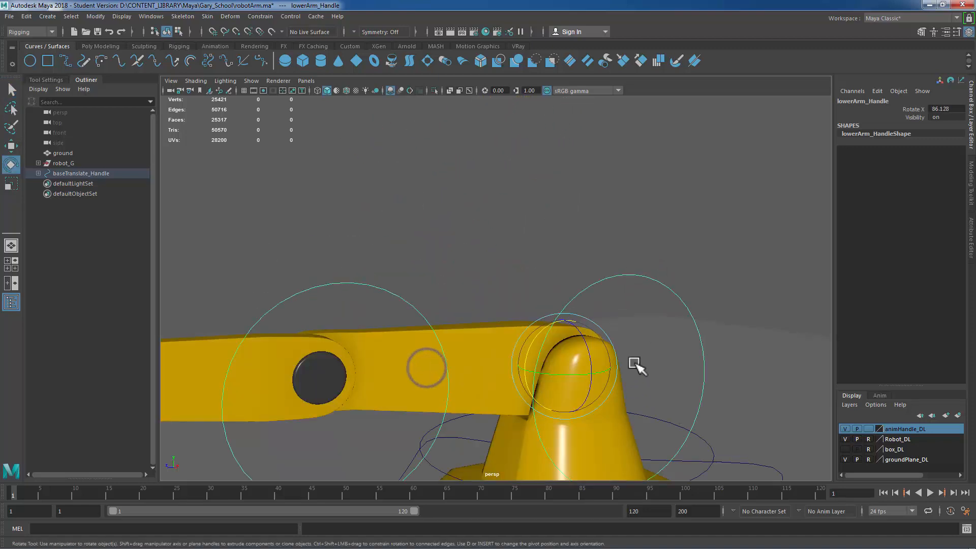
middle_click_drag(635, 366, 558, 202, "alt")
right_click_drag(558, 203, 641, 318, "alt")
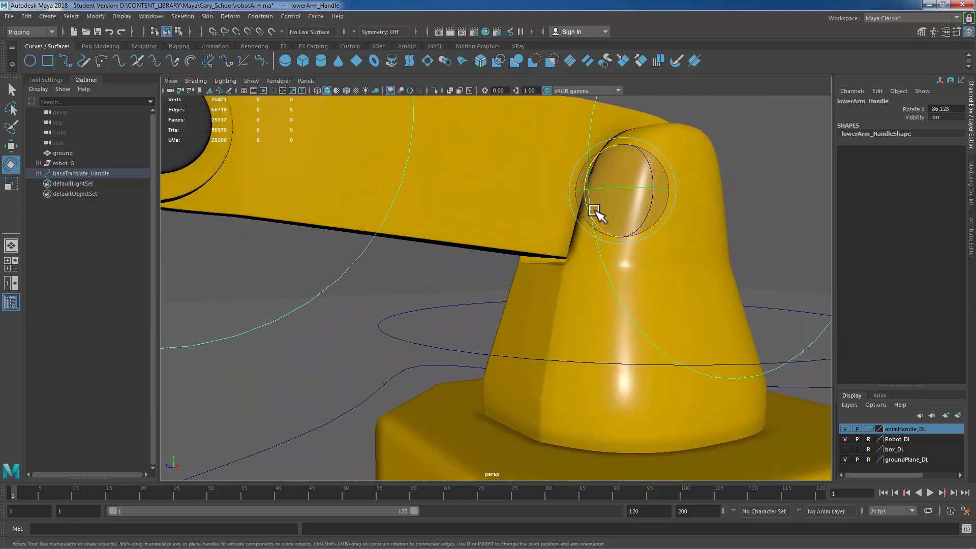
left_click_drag(595, 212, 589, 209)
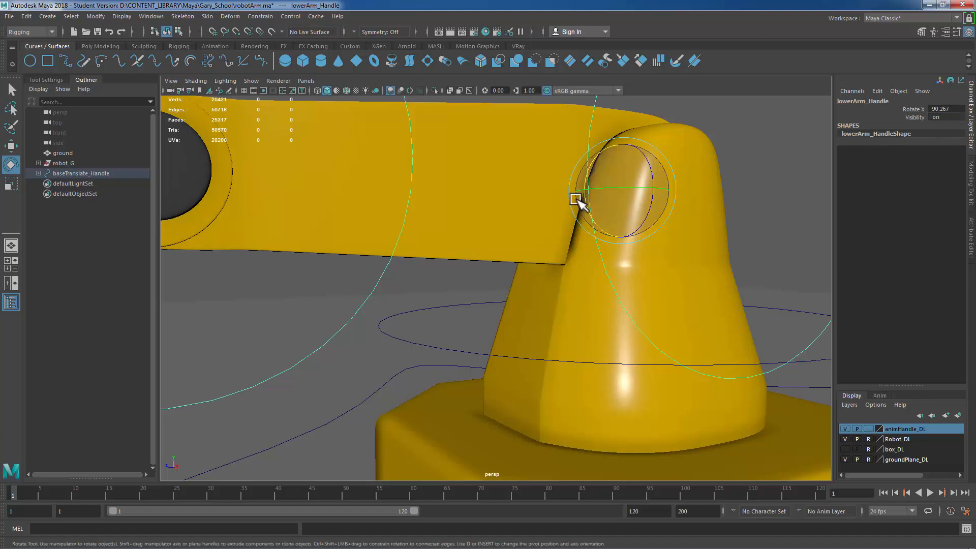
mouse_move(588, 207)
left_mouse_down()
mouse_move(595, 229)
mouse_move(584, 187)
mouse_move(586, 211)
left_mouse_up()
key("ctrl+z")
key("ctrl+z")
key("ctrl+z")
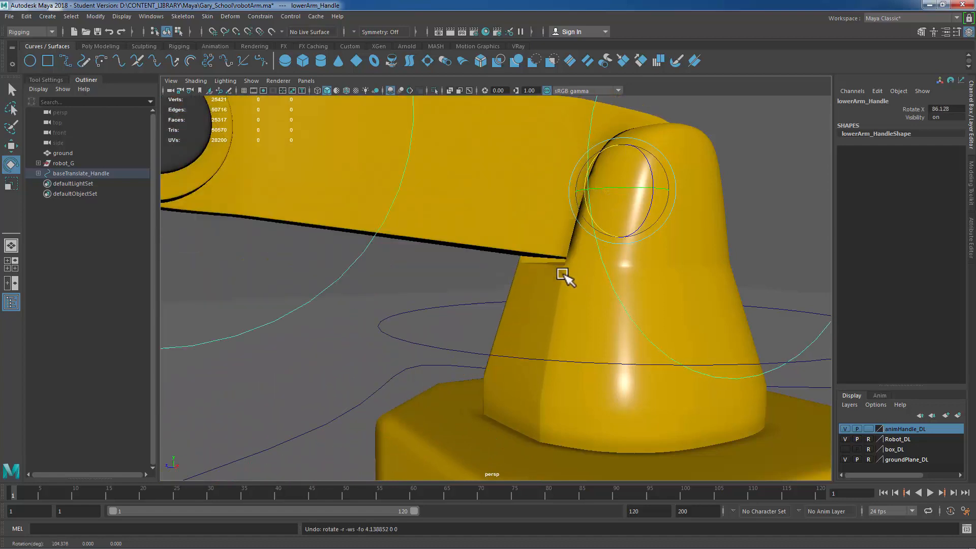
right_click_drag(540, 276, 386, 272, "alt")
right_click_drag(666, 330, 441, 338, "alt")
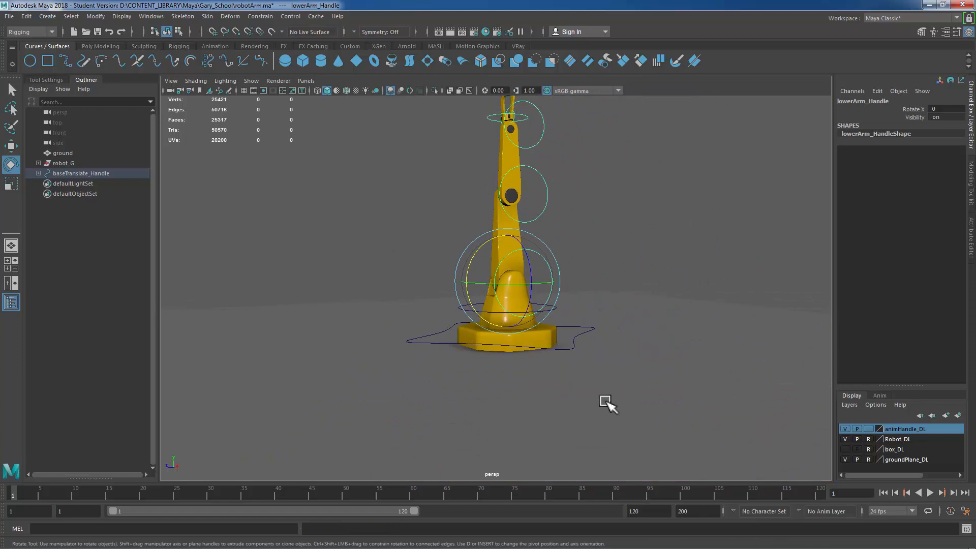
Step: Enable Rotate X limits on lowerArm_Handle with a minimum of -90 and a maximum of 90
left_click(602, 220)
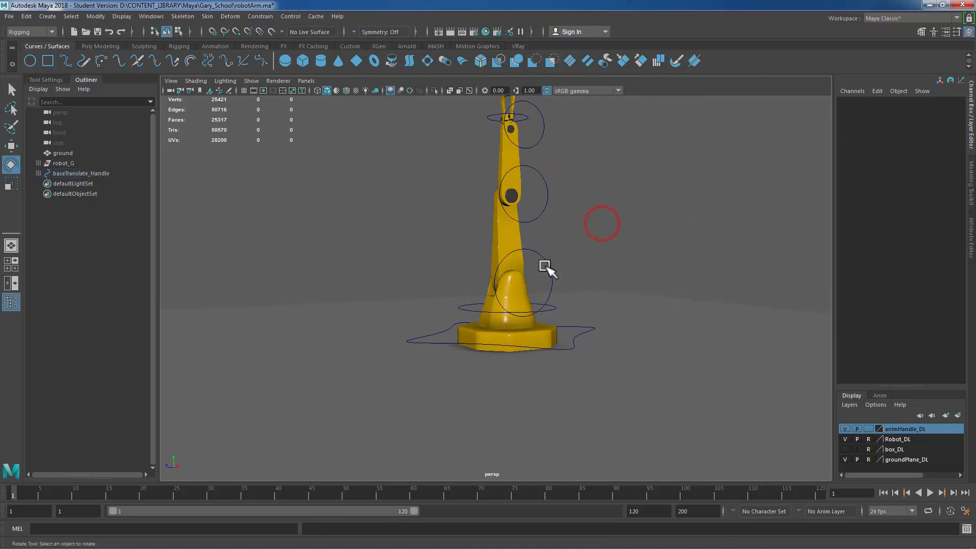
left_click(549, 264)
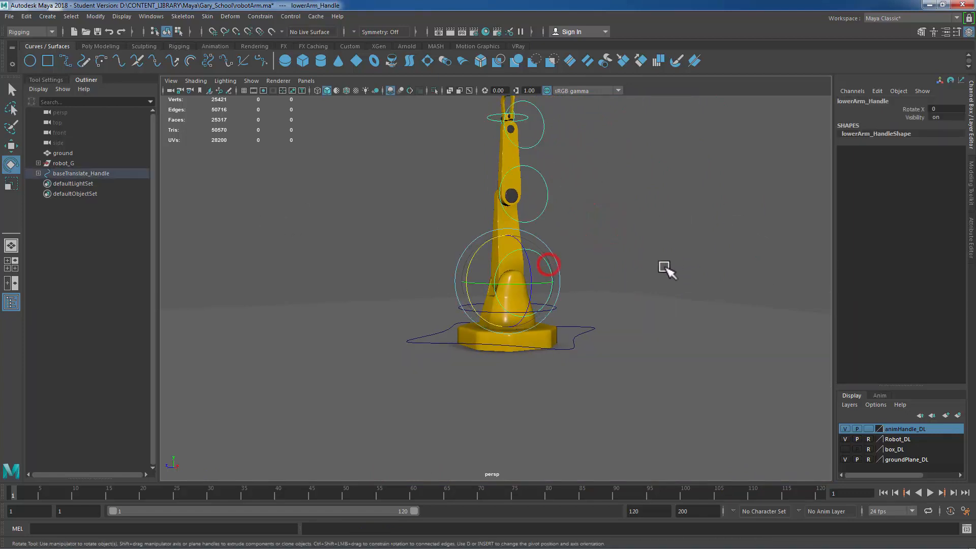
left_click(970, 237)
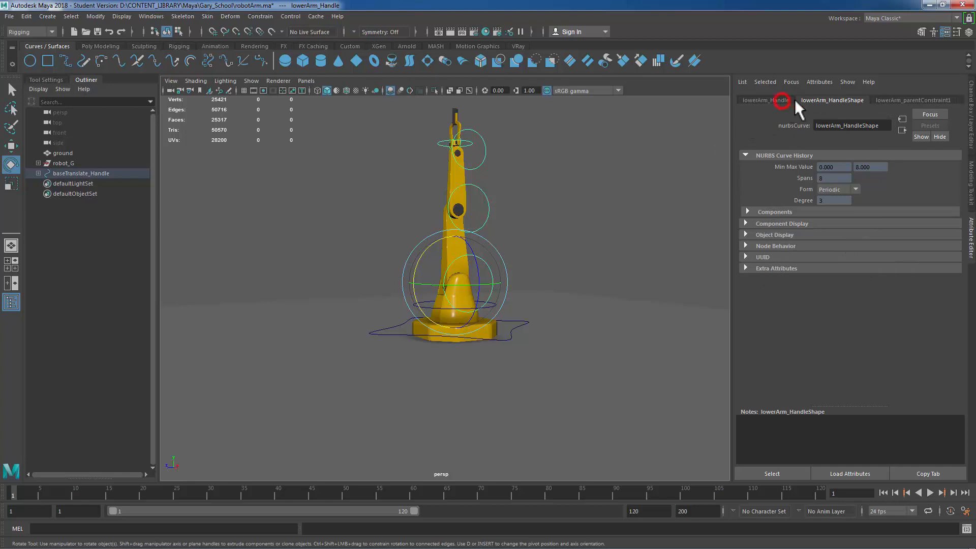
left_click(775, 100)
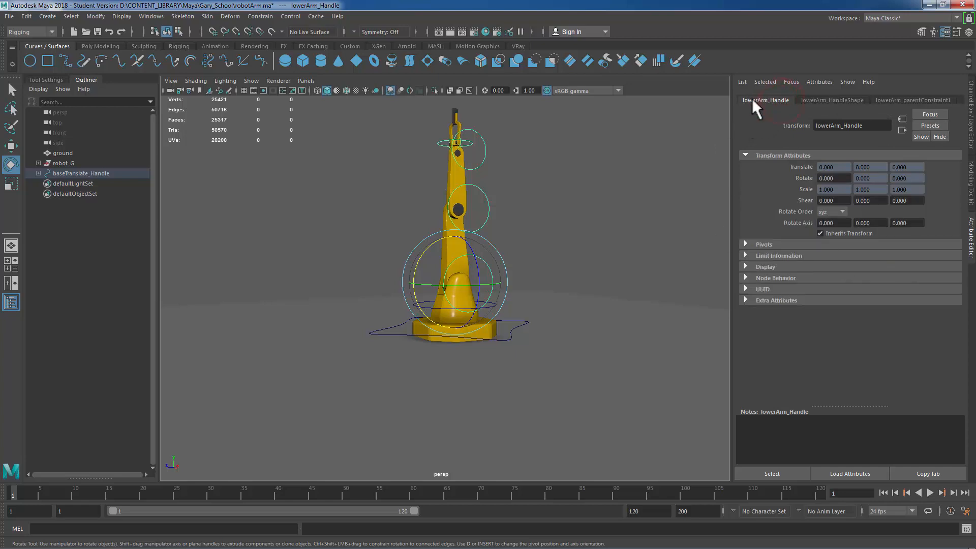
left_click(746, 254)
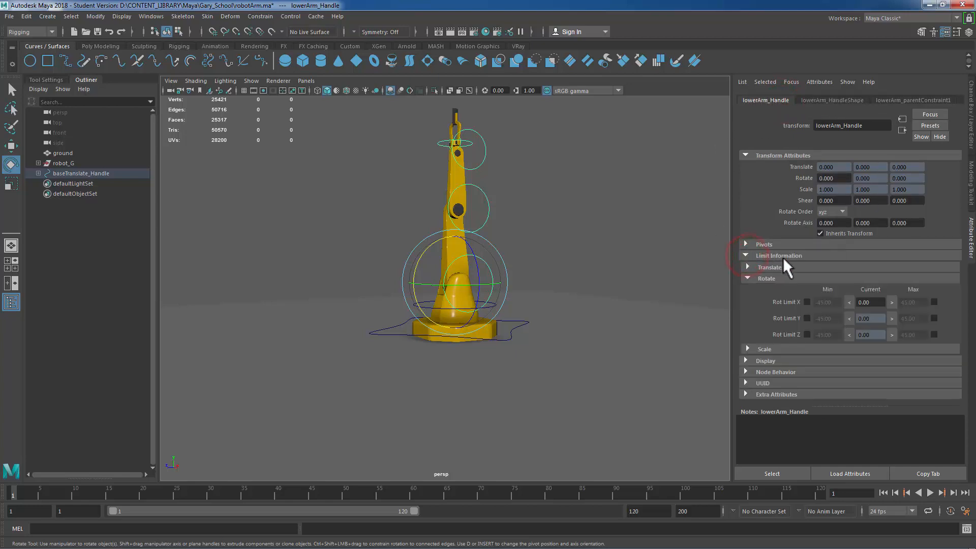
left_click(416, 309)
left_click(874, 302)
left_click(807, 301)
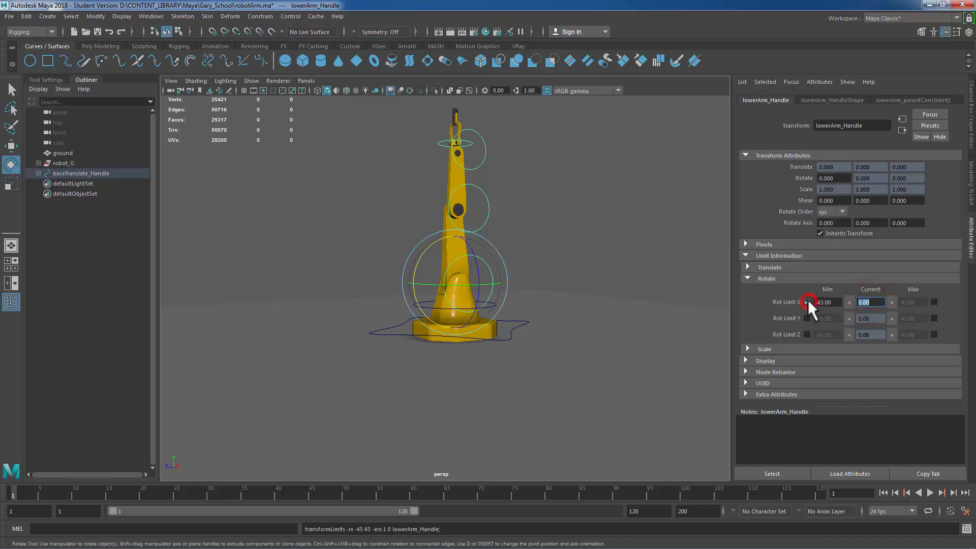
left_click(934, 301)
left_click(835, 302)
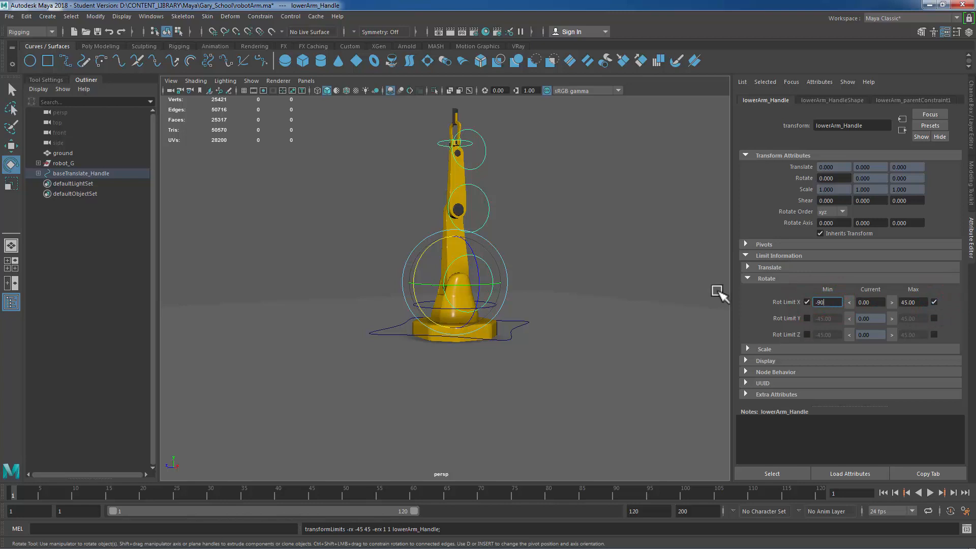
type("-90")
key("Tab")
type("90")
key("Return")
left_click(865, 303)
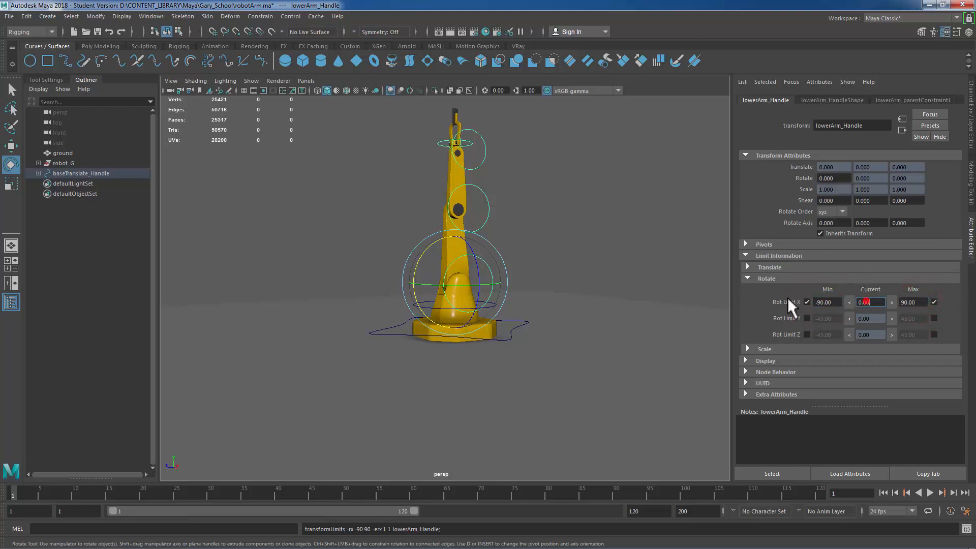
Step: Rotate lowerArm_Handle to test its new limits, then undo the rotation
left_click(564, 255)
right_click_drag(416, 259, 547, 271, "alt")
left_click_drag(514, 265, 435, 243)
left_click_drag(422, 383, 397, 232)
key("ctrl+z")
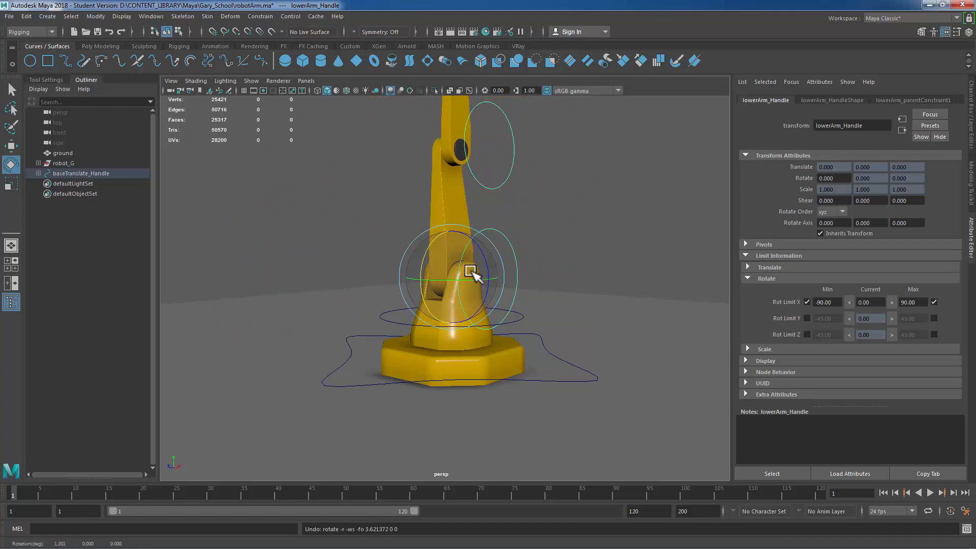
Step: Select upperArm_Handle, rotate it to test the arm's bend, then reset its Rotate X to 0
middle_click_drag(554, 257, 539, 369, "alt")
left_click_drag(488, 244, 641, 254)
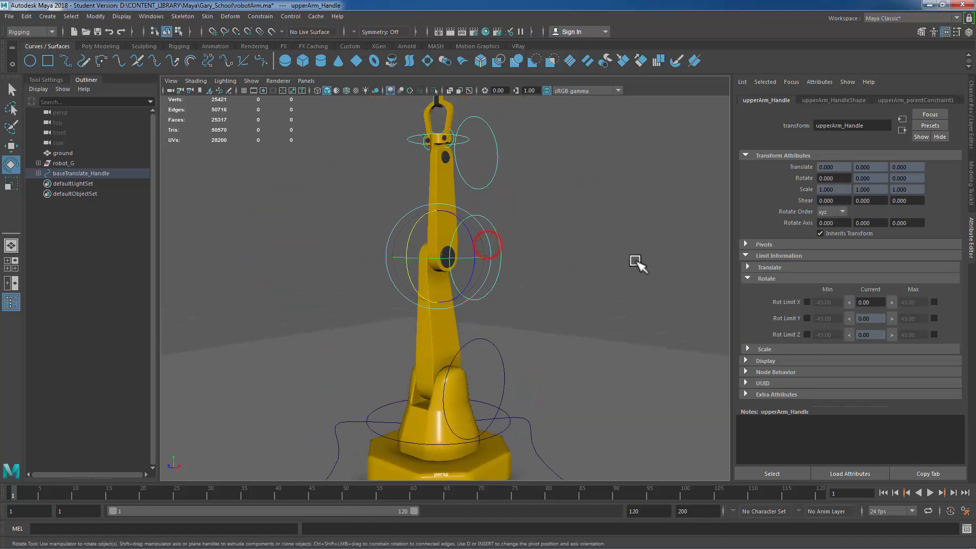
right_click_drag(620, 260, 557, 263, "alt")
left_click_drag(557, 263, 409, 350, "alt")
right_click_drag(351, 302, 581, 323, "alt")
left_click_drag(479, 305, 407, 290, "alt")
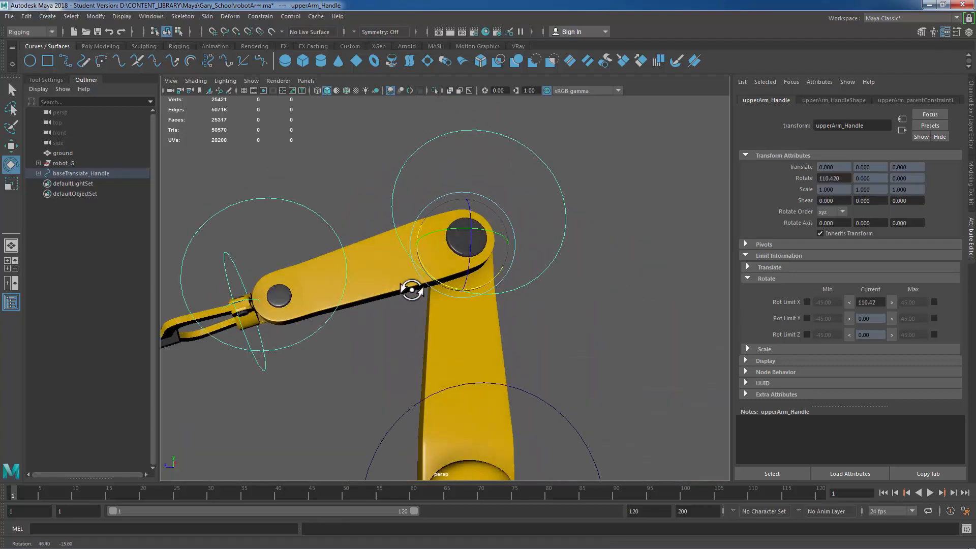
right_click_drag(407, 290, 490, 314, "alt")
left_click_drag(488, 308, 616, 301, "alt")
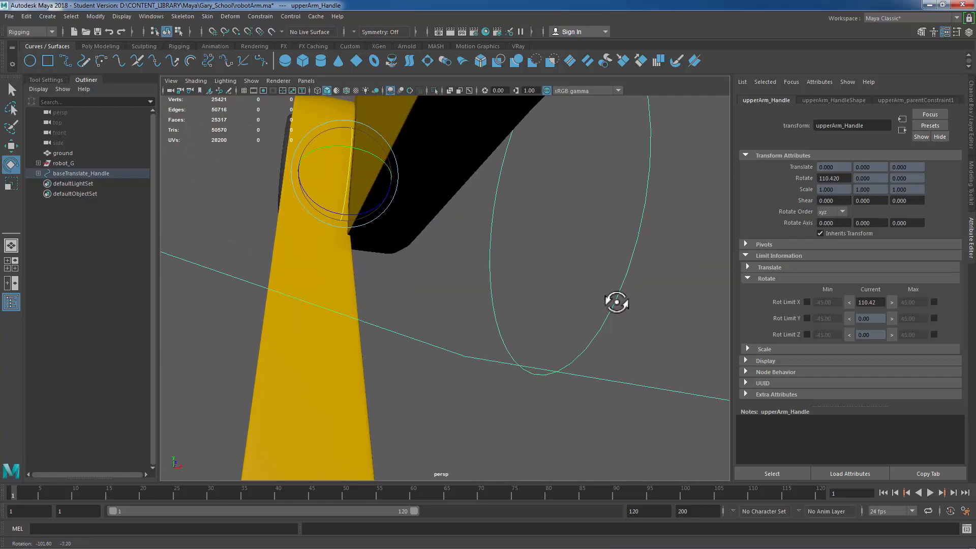
right_click_drag(602, 300, 530, 298, "alt")
left_click_drag(530, 298, 538, 301, "alt")
middle_click_drag(505, 334, 826, 335)
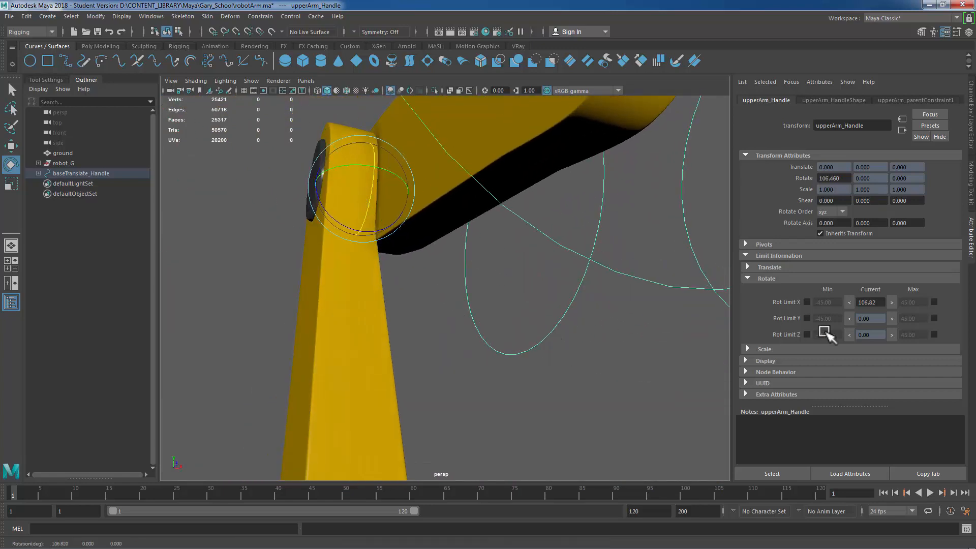
left_click_drag(684, 288, 577, 297, "alt")
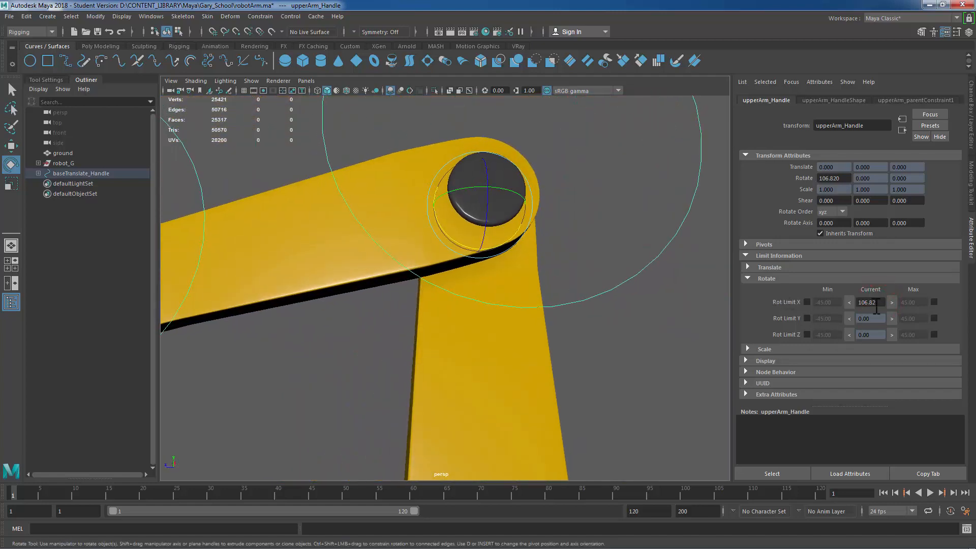
type("0")
key("Return")
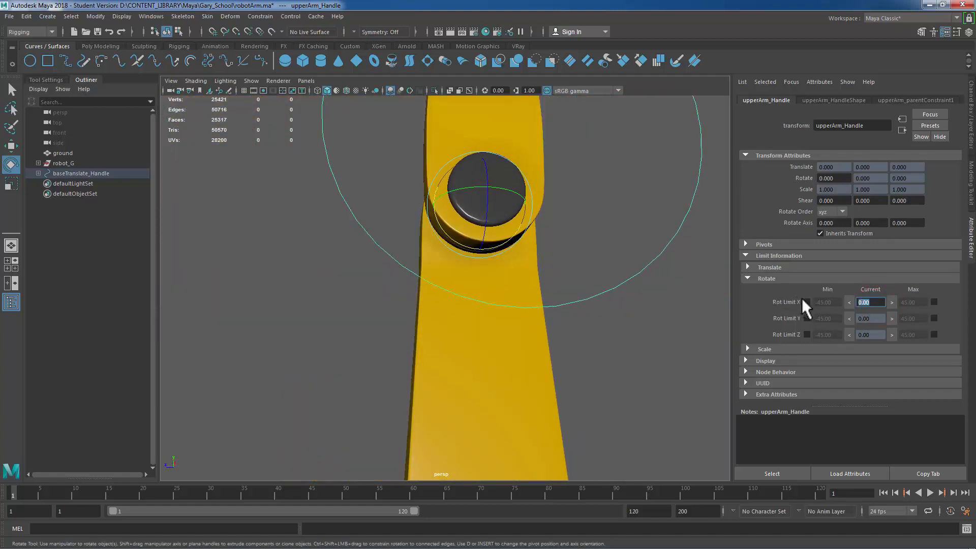
Step: Enable Rotate X limits on upperArm_Handle with a minimum of -100 and a maximum of 100
left_click(807, 302)
left_click(934, 302)
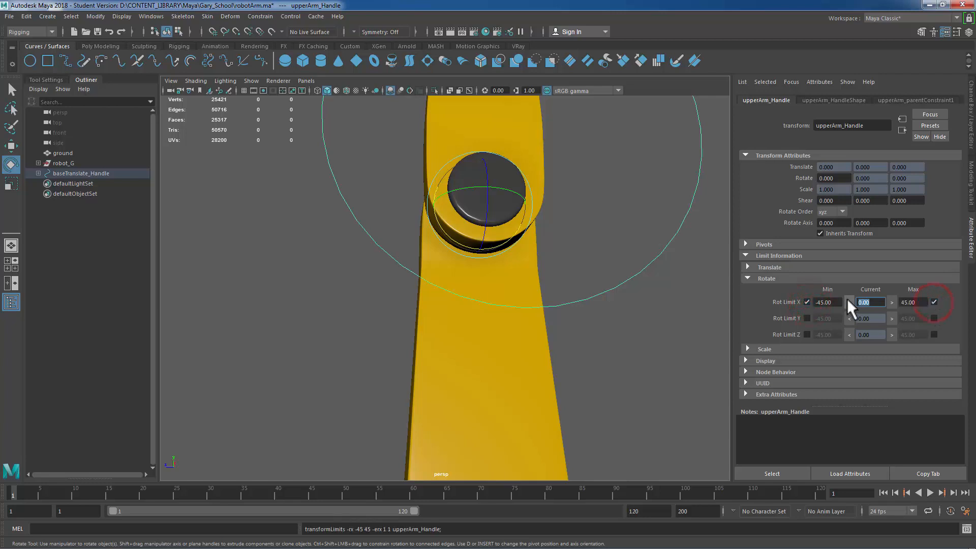
left_click(834, 302)
type("-100")
left_click(918, 302)
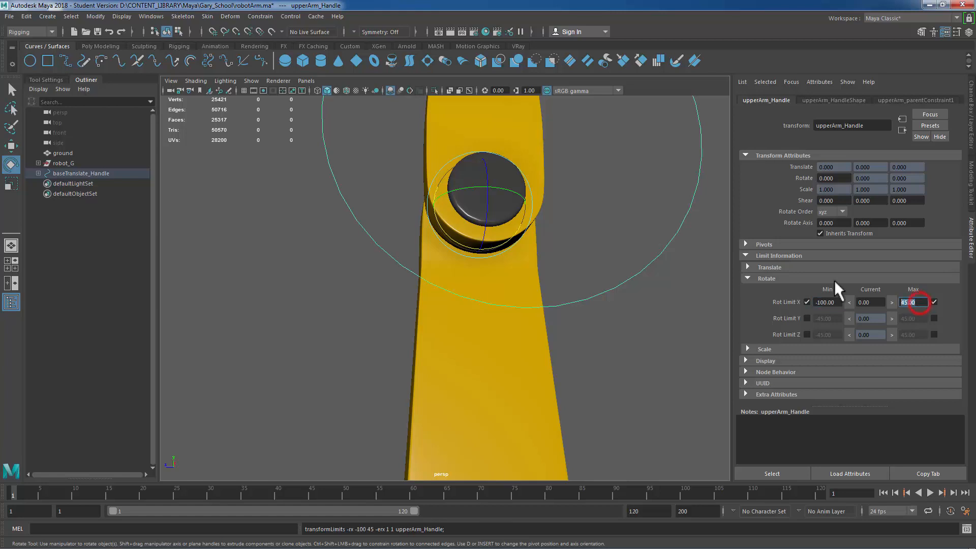
type("100")
key("Return")
Step: Select clampMount_Handle and rotate it to test the clamp mount's swing
scroll(554, 295, "down", 2)
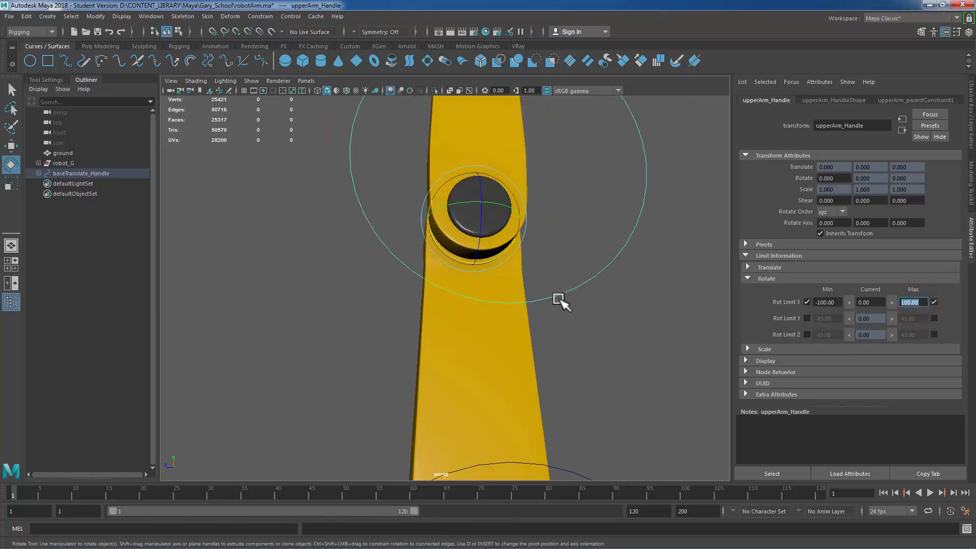
scroll(559, 299, "down", 3)
middle_click_drag(528, 255, 528, 465, "alt")
right_click_drag(456, 313, 540, 321, "alt")
left_click_drag(528, 356, 567, 367, "alt")
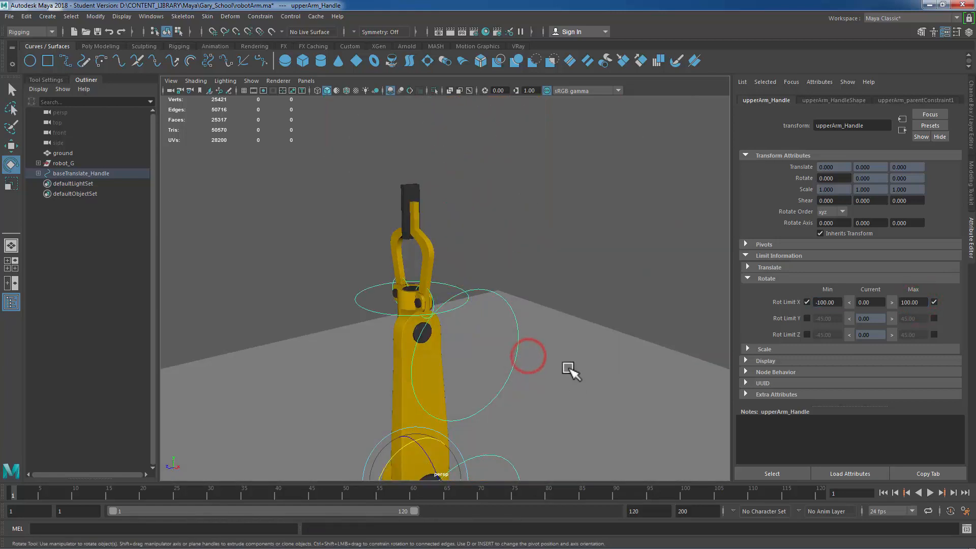
middle_click_drag(564, 316, 584, 211, "alt")
right_click_drag(468, 249, 588, 250, "alt")
left_click_drag(584, 249, 593, 250, "alt")
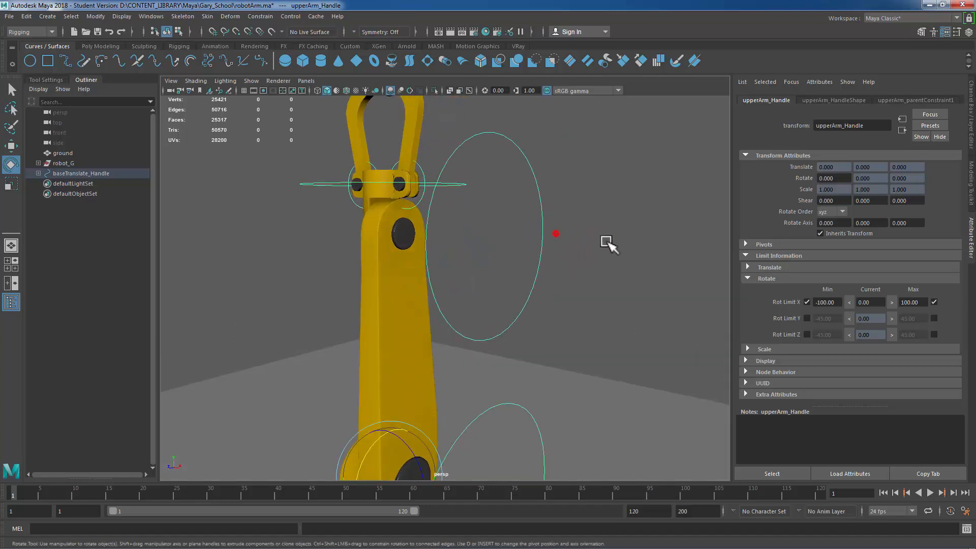
left_click(556, 233)
left_click_drag(361, 200, 336, 246)
right_click_drag(321, 239, 479, 248, "alt")
scroll(480, 248, "down", 3)
middle_click_drag(479, 248, 478, 285, "alt")
left_click_drag(549, 224, 468, 225, "alt")
right_click_drag(405, 243, 494, 272, "alt")
middle_click_drag(630, 243, 696, 243, "alt")
mouse_move(569, 234)
left_mouse_down("alt")
mouse_move(515, 235)
mouse_move(572, 229)
left_mouse_up("alt")
middle_click_drag(570, 234, 521, 270)
right_click_drag(366, 297, 648, 305, "alt")
middle_click_drag(656, 218, 707, 190, "alt")
left_click_drag(445, 276, 424, 269, "alt")
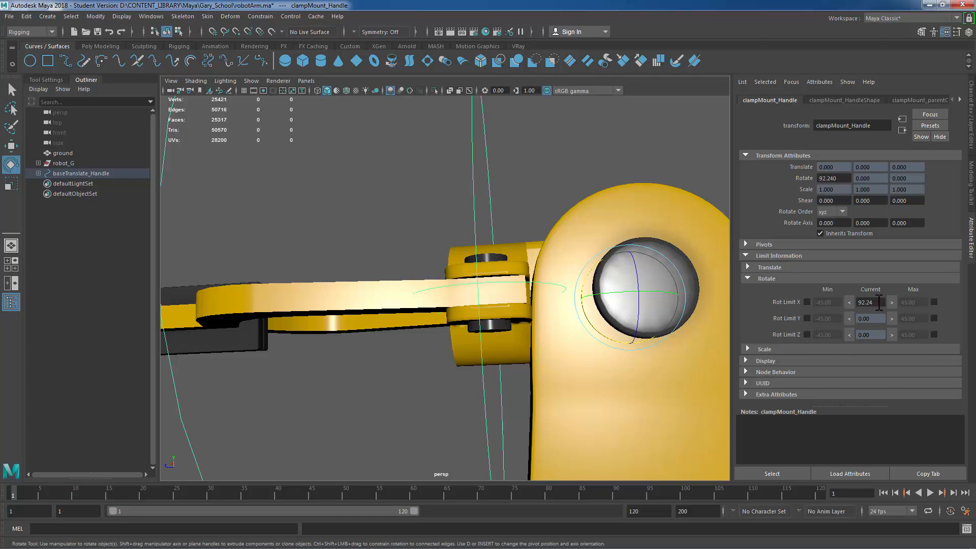
Step: Enable Rotate X limits on clampMount_Handle with a minimum of -90 and a maximum of 90, and reset its rotation to 0
left_click(879, 302)
left_click(807, 302)
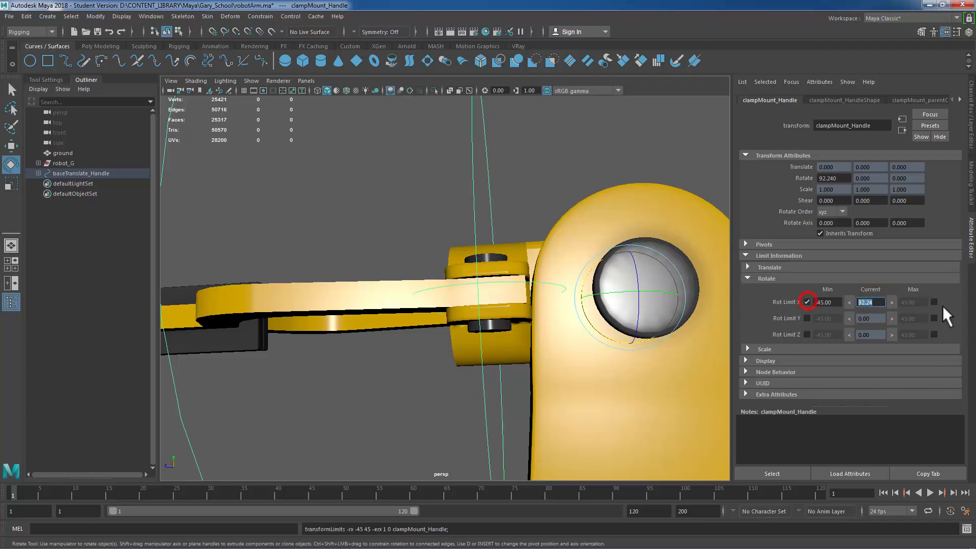
left_click(934, 302)
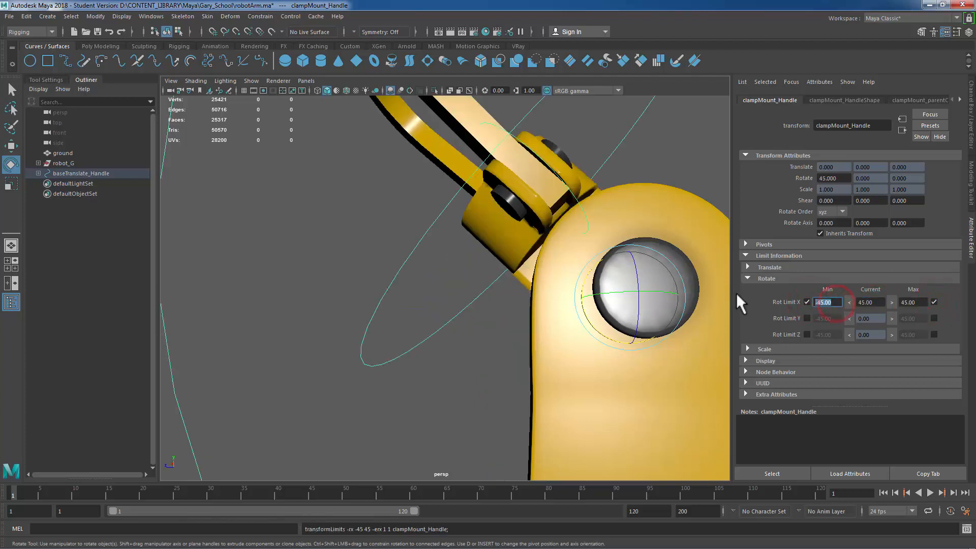
type("-90")
key("Tab")
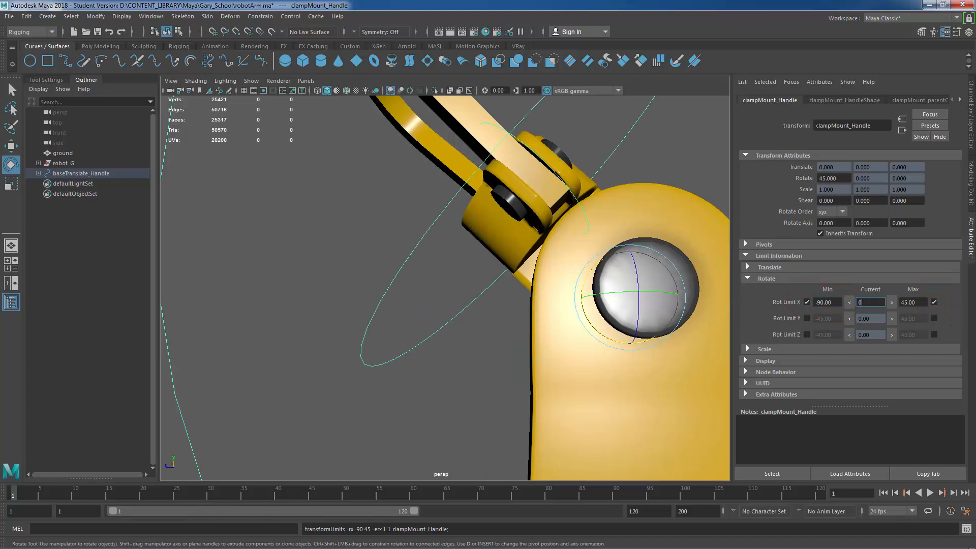
type("0")
key("Tab")
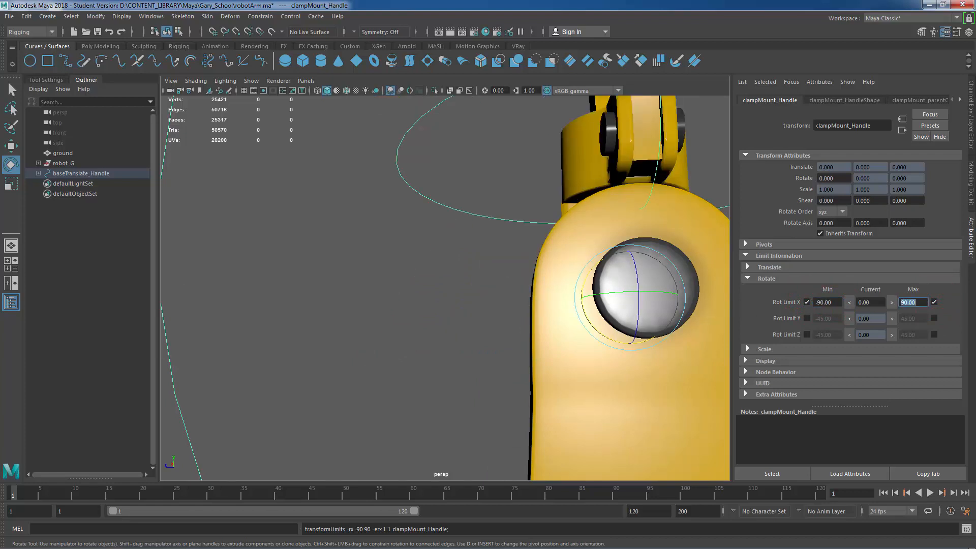
Step: Inspect the rig handles by selecting baseRotation_Handle and clampCollar_Handle in the viewport
left_click(529, 318)
left_click_drag(529, 318, 630, 333, "alt")
scroll(390, 264, "down", 5)
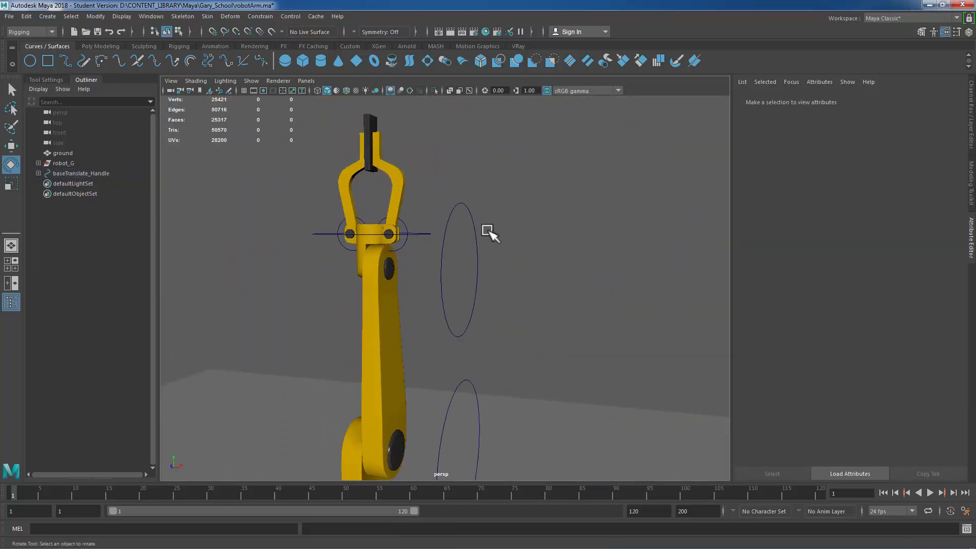
middle_click_drag(489, 231, 551, 170, "alt")
scroll(515, 323, "down", 2)
scroll(525, 362, "down", 4)
left_click_drag(527, 364, 474, 356, "alt")
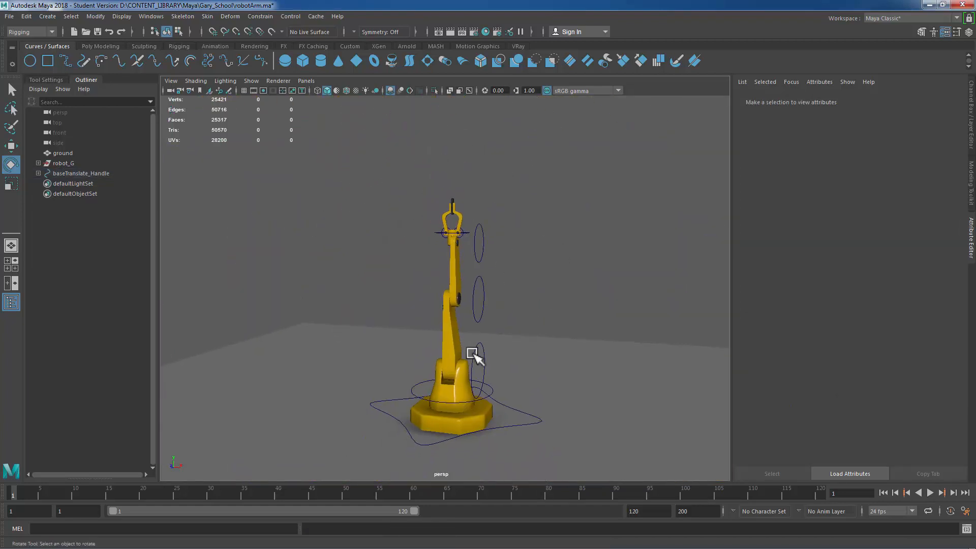
left_click(415, 385)
scroll(562, 239, "up", 5)
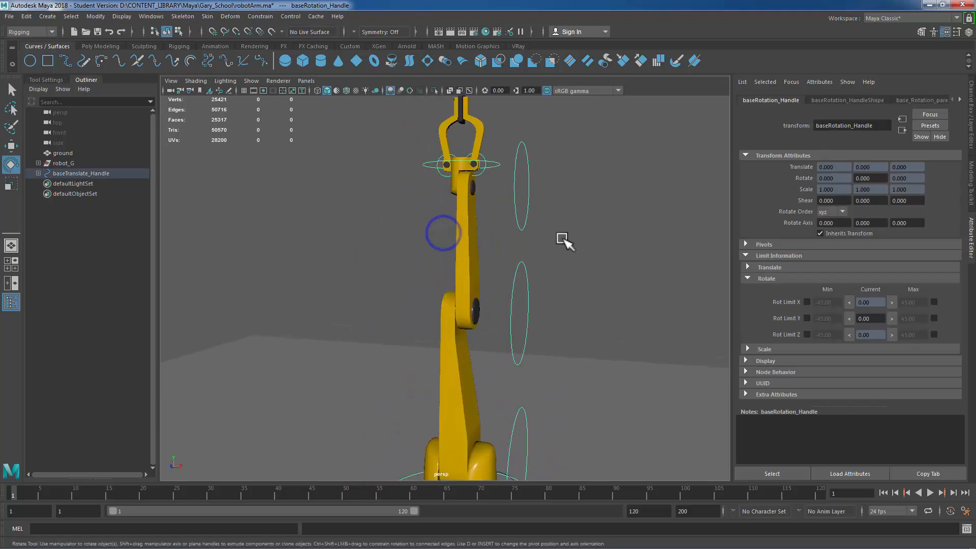
scroll(388, 227, "down", 2)
right_click_drag(388, 224, 591, 242, "alt")
left_click_drag(591, 243, 588, 260, "alt")
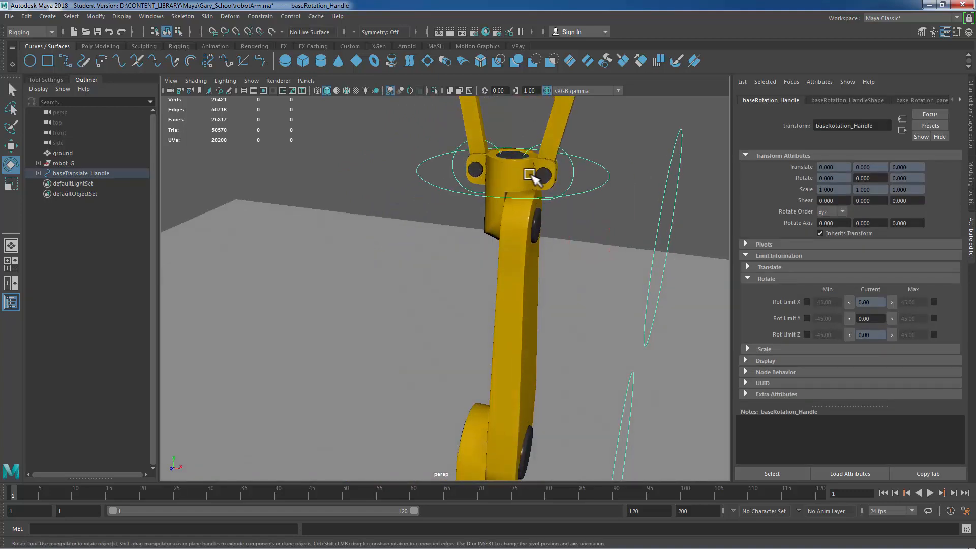
left_click(596, 183)
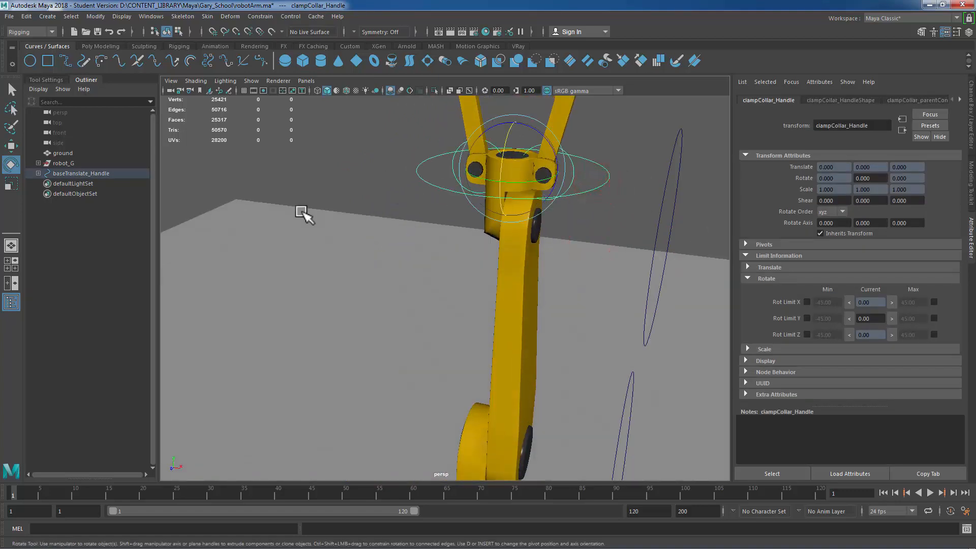
left_click(386, 171)
Step: Rotate clamp01_Handle to test the clamp's motion, then undo the rotations
right_click_drag(458, 195, 616, 205, "alt")
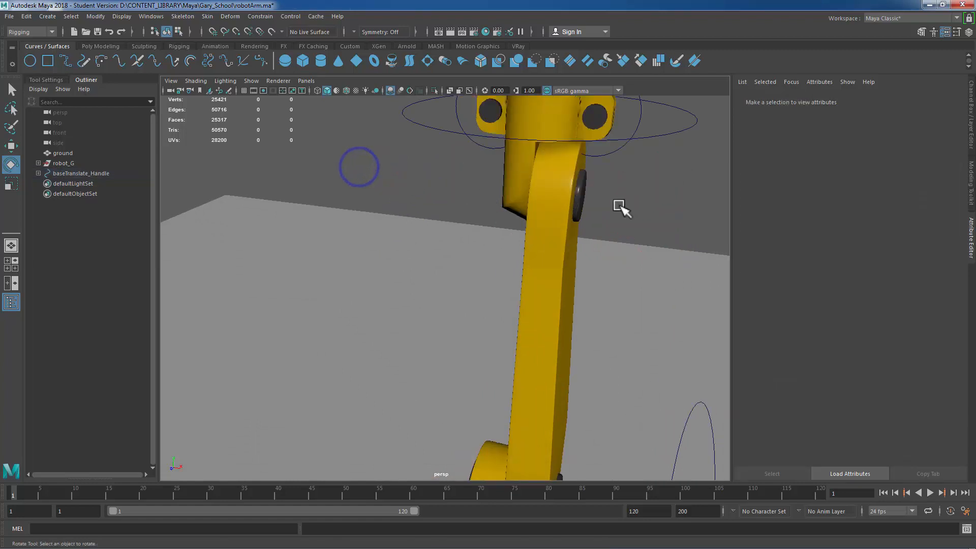
middle_click_drag(616, 205, 519, 270, "alt")
left_click_drag(520, 268, 554, 282, "alt")
right_click_drag(666, 258, 585, 254, "alt")
left_click_drag(527, 207, 588, 254)
right_click_drag(620, 254, 515, 241, "alt")
left_click_drag(495, 244, 518, 249, "alt")
key("ctrl+z")
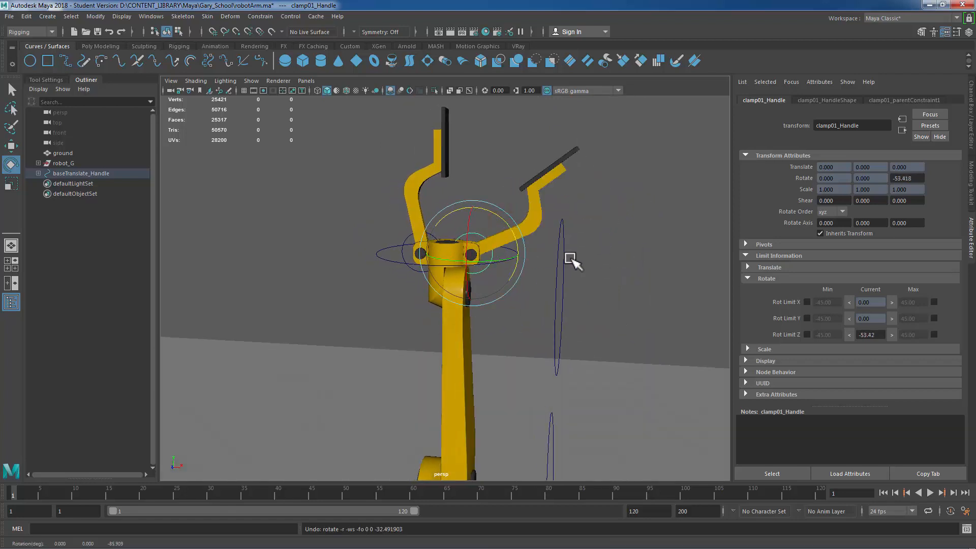
key("ctrl+z")
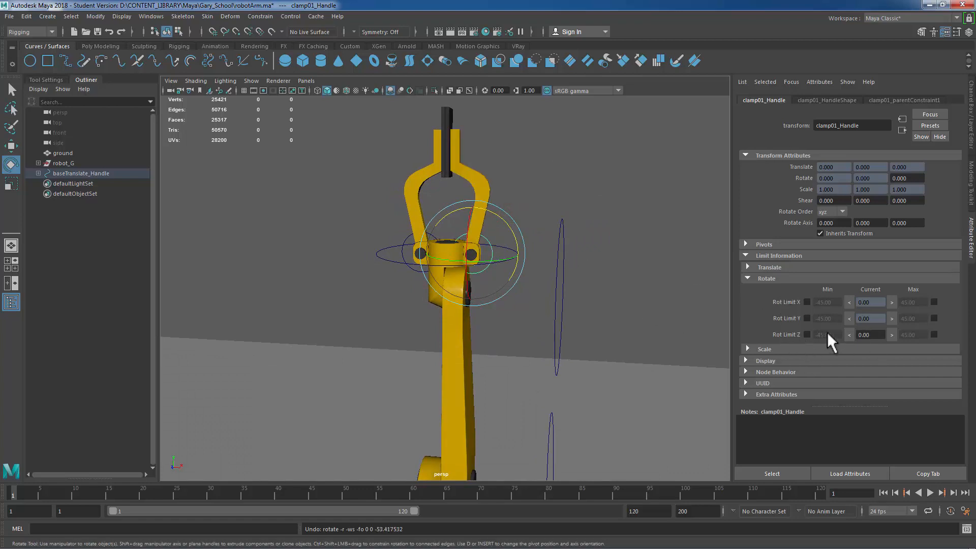
Step: Enable Rotate Z limits on clamp01_Handle with a minimum of -90 and a maximum of 90
left_click(805, 333)
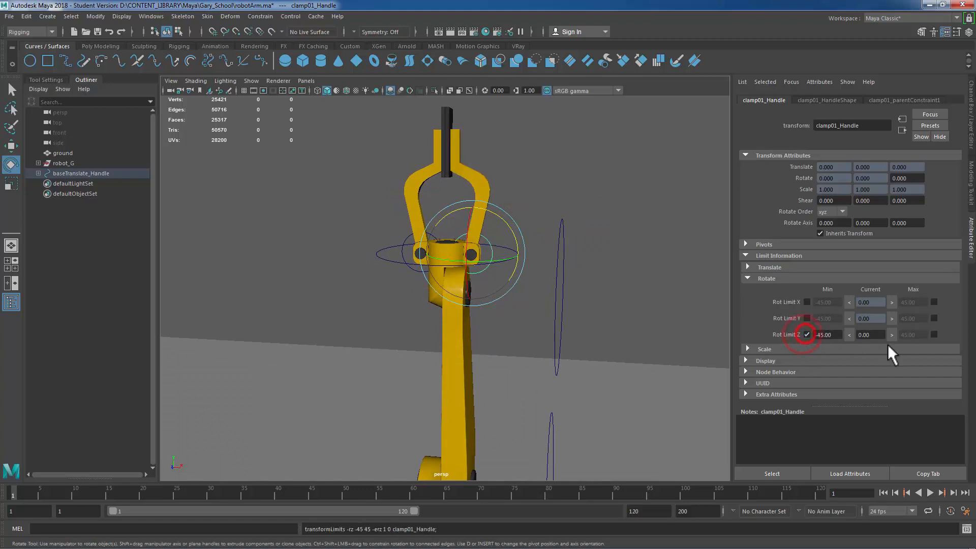
left_click(934, 334)
double_click(839, 335)
type("-90")
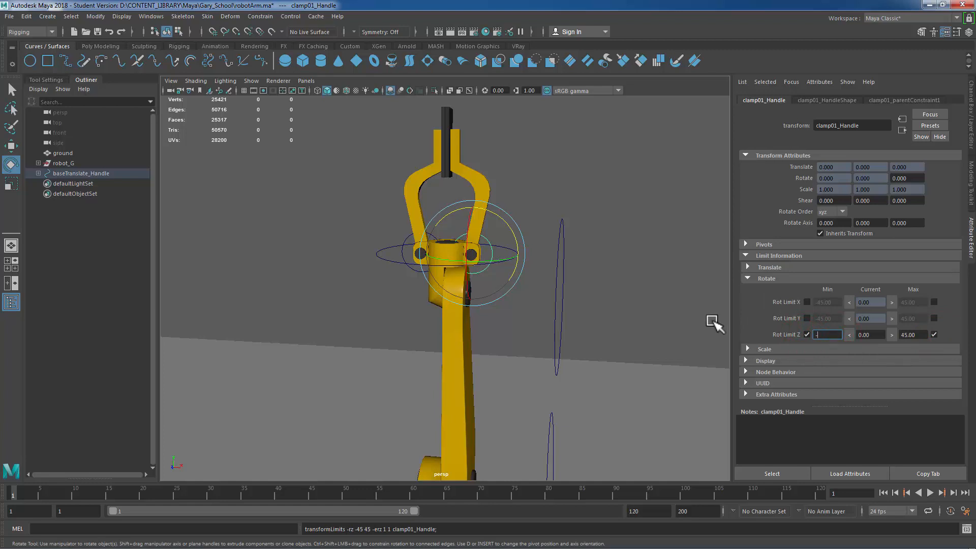
key("Tab")
key("Tab")
type("90")
key("Return")
Step: Select clamp02_Handle and enable its Rotate Z limits with a minimum of -90 and a maximum of 90
left_click(402, 252)
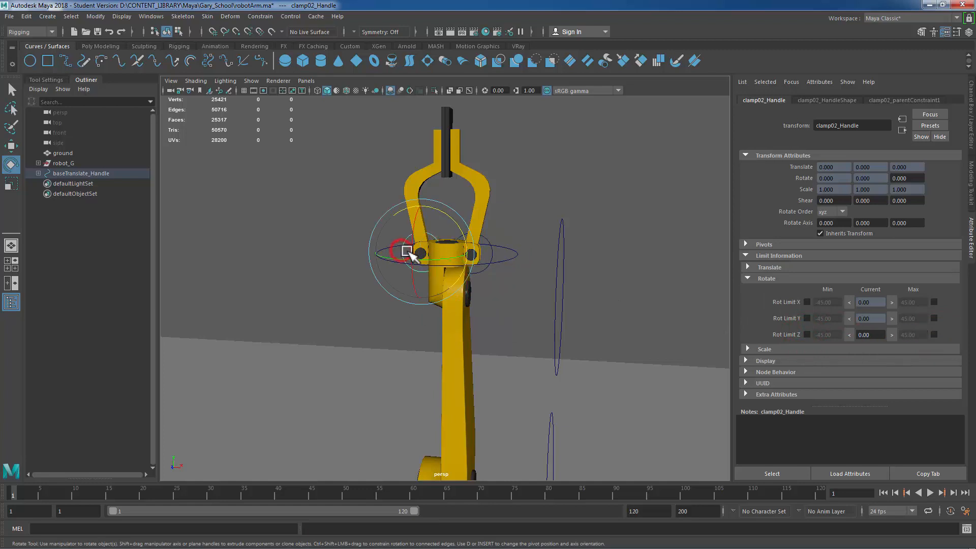
left_click(807, 334)
double_click(838, 334)
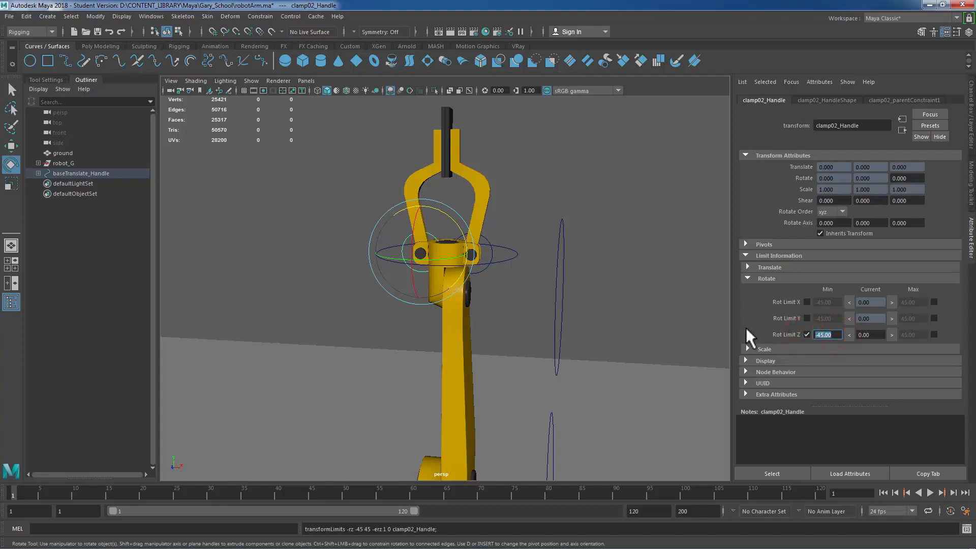
type("-90")
key("Return")
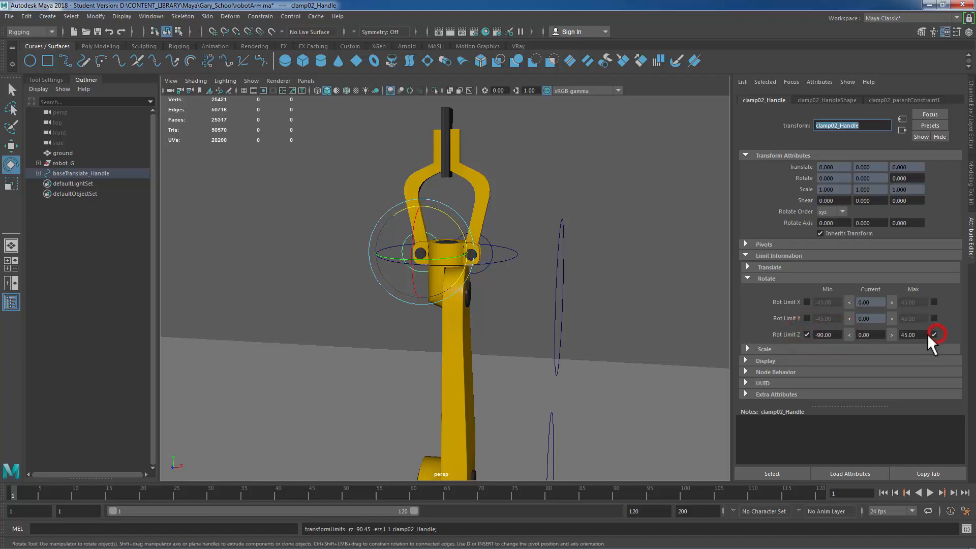
double_click(912, 334)
type("90")
key("Return")
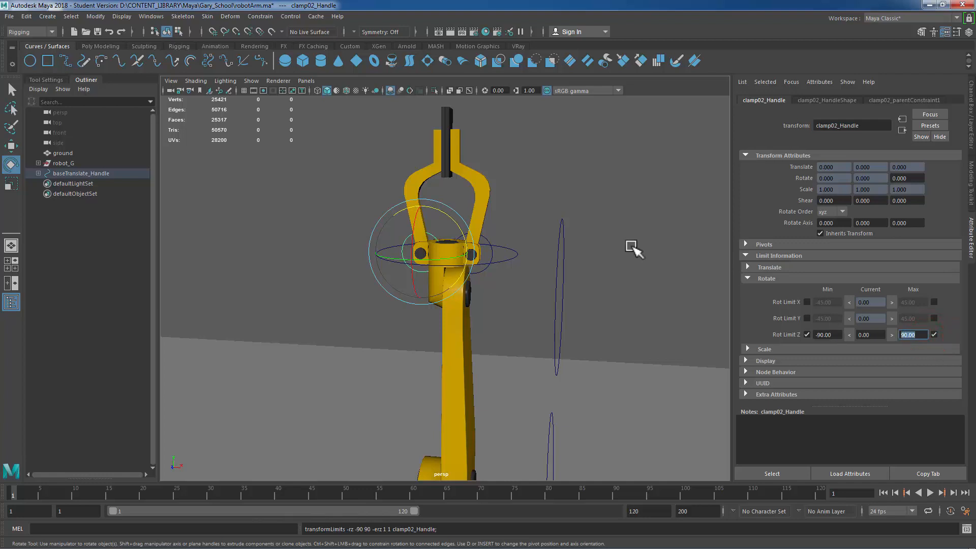
Step: Rotate upperArm_Handle to test its new rotation limits
left_click(638, 234)
right_click_drag(626, 243, 603, 257, "alt")
middle_click_drag(596, 203, 575, 113, "alt")
right_click_drag(590, 201, 539, 267, "alt")
left_click_drag(538, 266, 582, 233, "alt")
right_click_drag(599, 246, 529, 244, "alt")
left_click_drag(525, 248, 537, 248, "alt")
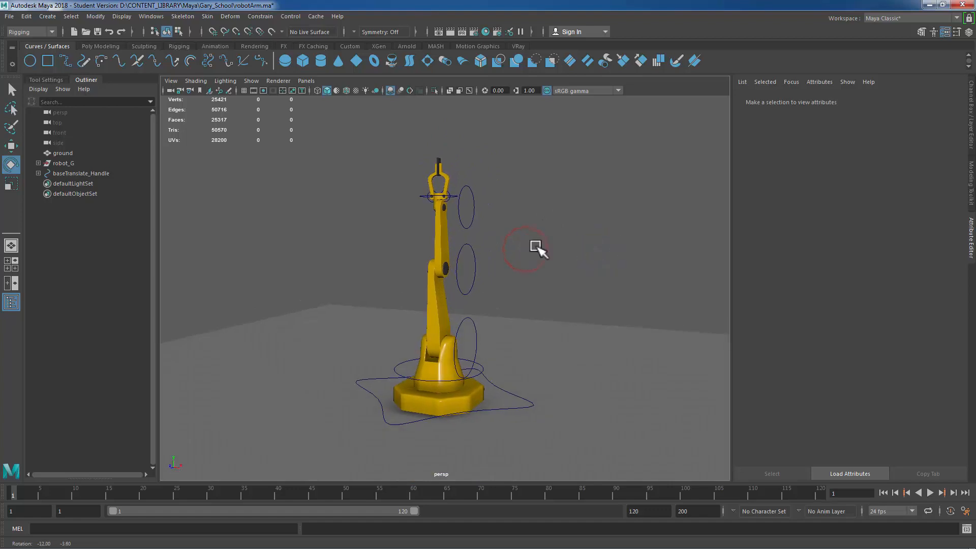
left_click_drag(469, 277, 489, 275, "alt")
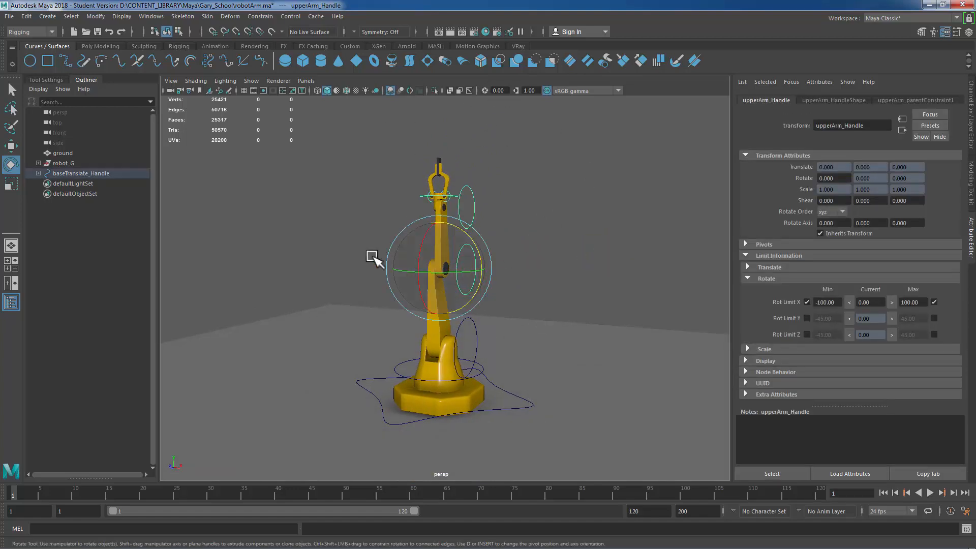
right_click_drag(388, 259, 510, 283, "alt")
left_click_drag(375, 251, 543, 272, "alt")
right_click_drag(551, 276, 621, 269, "alt")
left_click(530, 247)
left_click_drag(620, 270, 531, 277, "alt")
right_click_drag(409, 228, 502, 205, "alt")
middle_click_drag(536, 244, 556, 301, "alt")
right_click_drag(550, 286, 572, 261, "alt")
right_click_drag(650, 266, 551, 261, "alt")
left_click_drag(549, 259, 532, 248, "alt")
left_click_drag(522, 204, 336, 183)
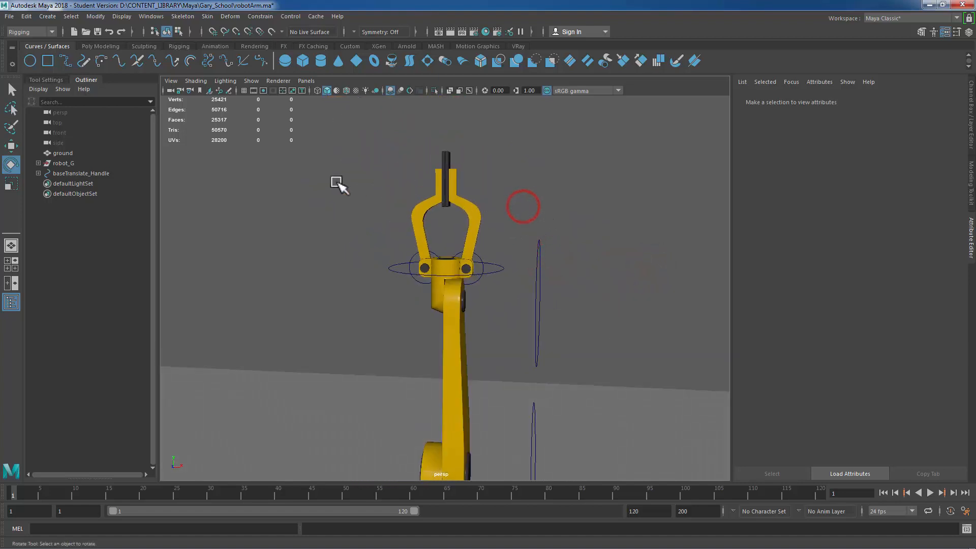
Step: Rotate clamp01_Handle and clamp02_Handle to test their limits, then undo the rotations
left_click(483, 264)
left_click_drag(499, 257, 456, 249)
left_click(387, 313)
left_click(415, 281)
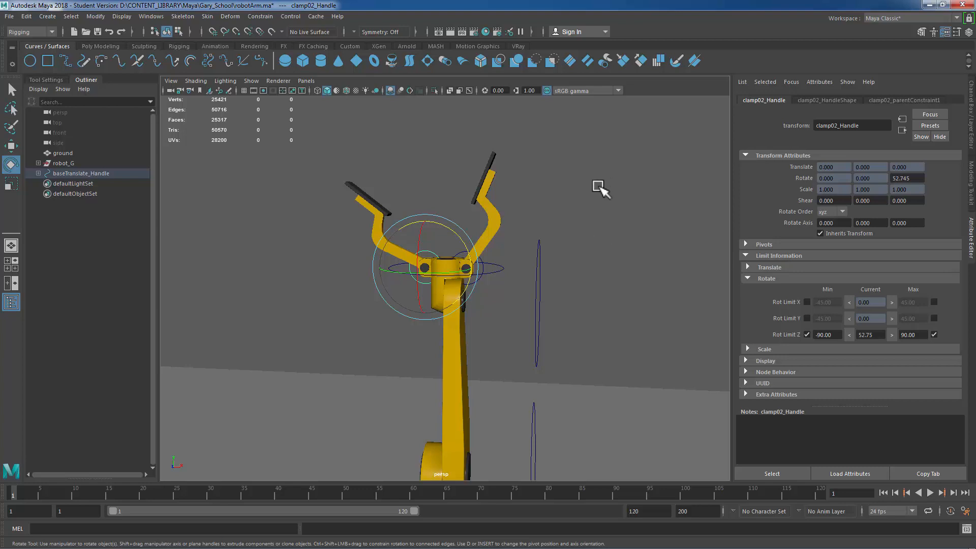
key("ctrl+z")
key("ctrl+z")
key("ctrl+z")
key("ctrl+z")
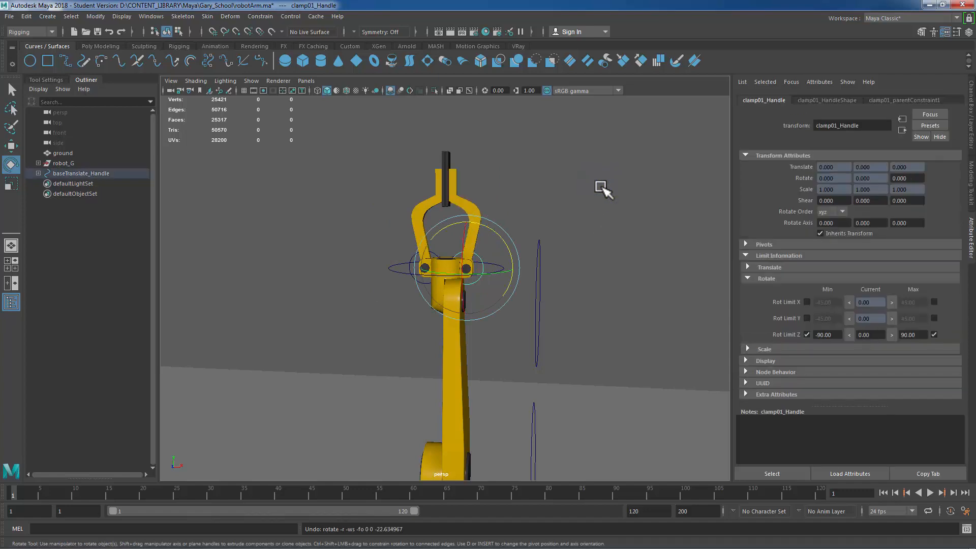
Step: Select clampCollar_Handle and add a new attribute with long name clampControl and nice name Clamp Control
left_click(583, 201)
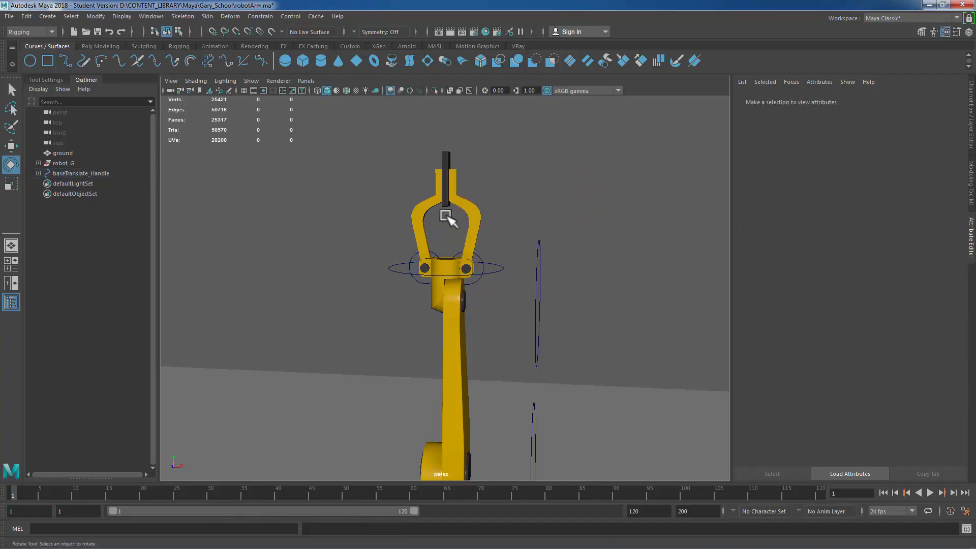
scroll(565, 239, "up", 2)
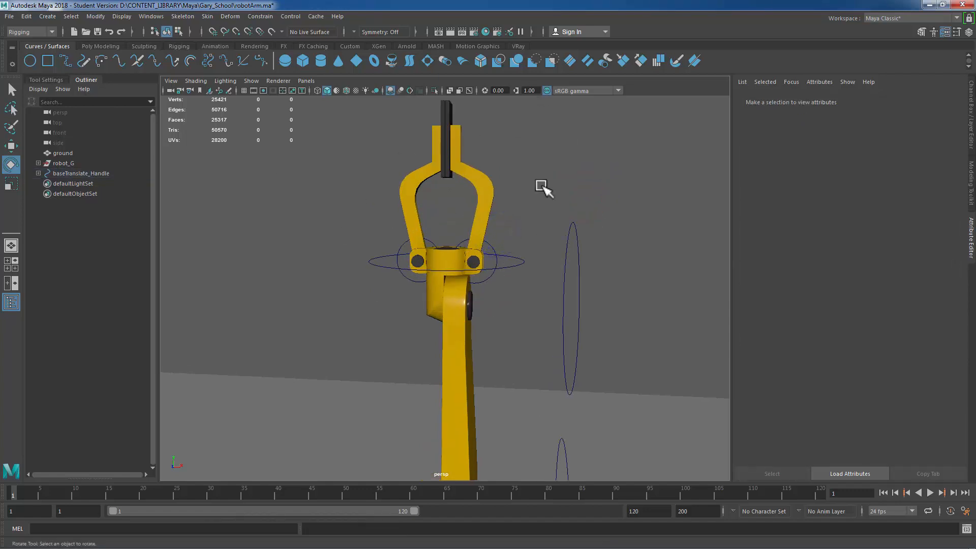
scroll(514, 283, "down", 2)
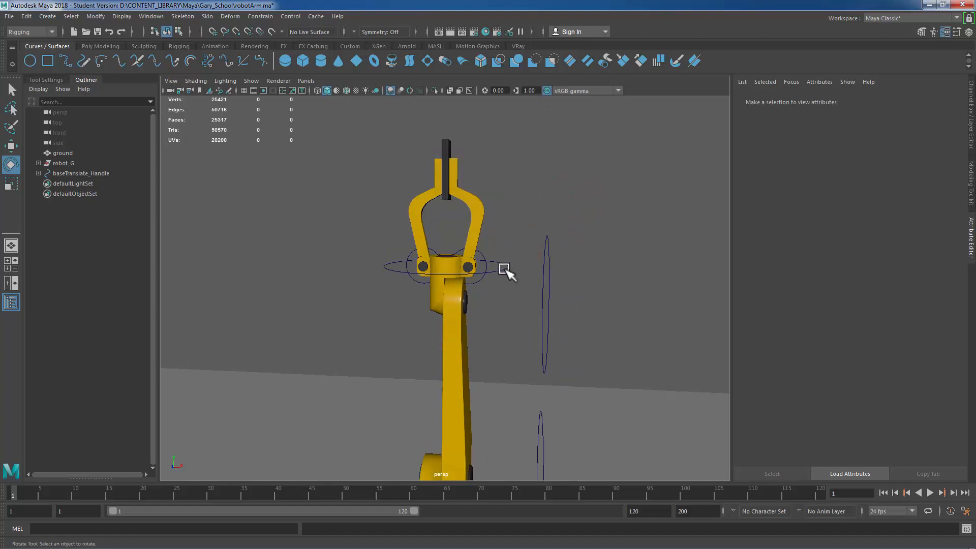
left_click(506, 265)
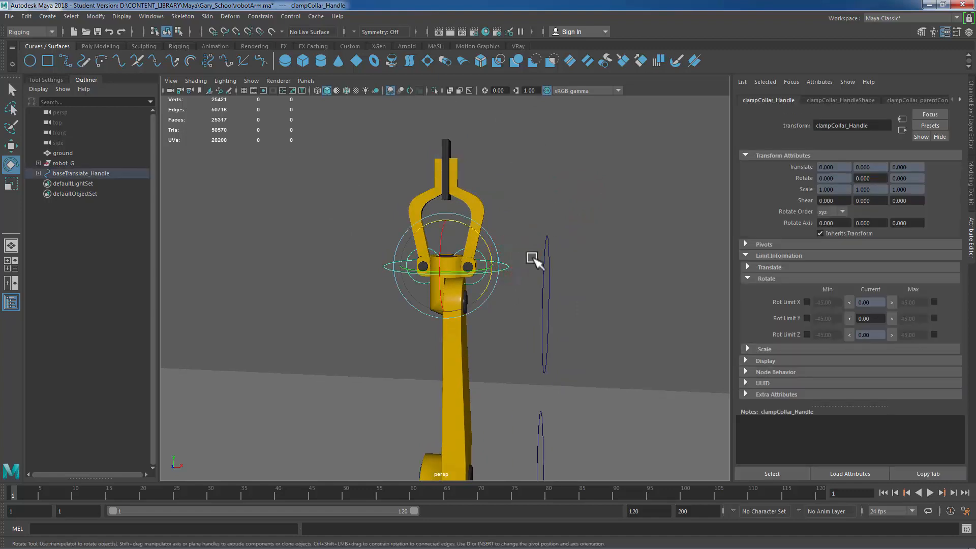
left_click(515, 270)
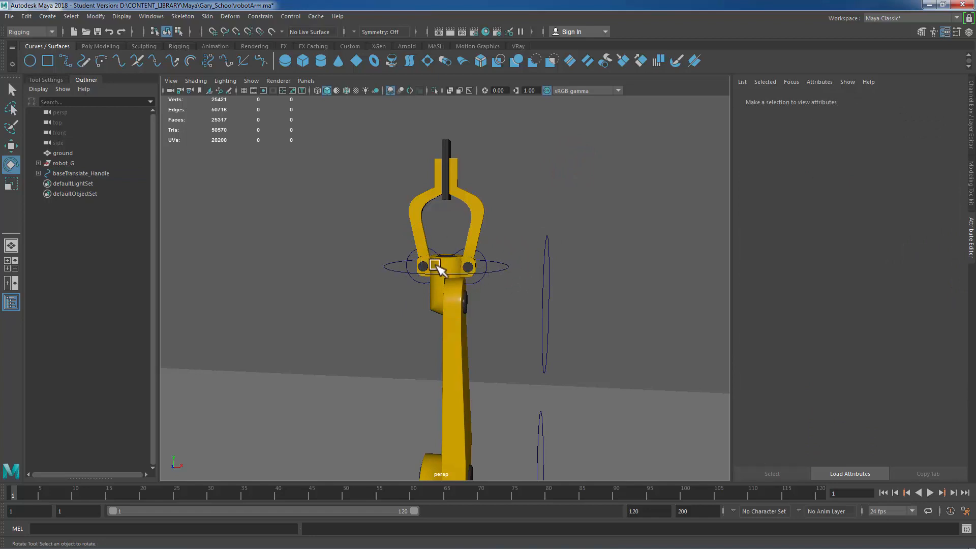
left_click(496, 291)
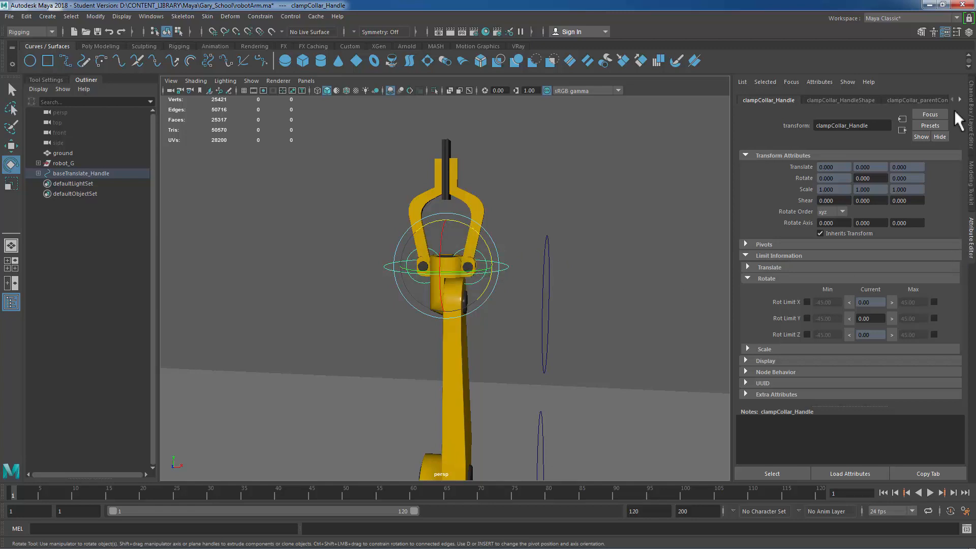
left_click(820, 81)
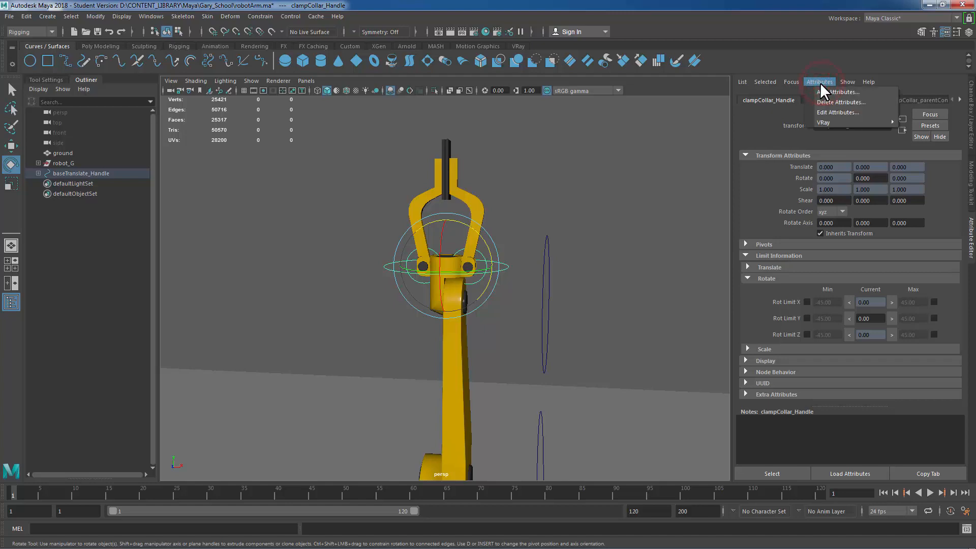
left_click(835, 92)
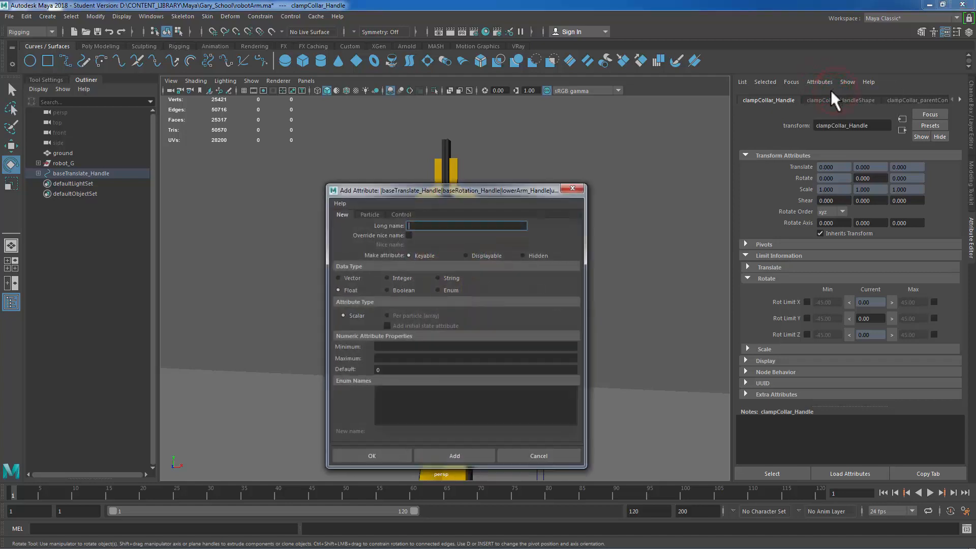
left_click_drag(420, 190, 506, 178)
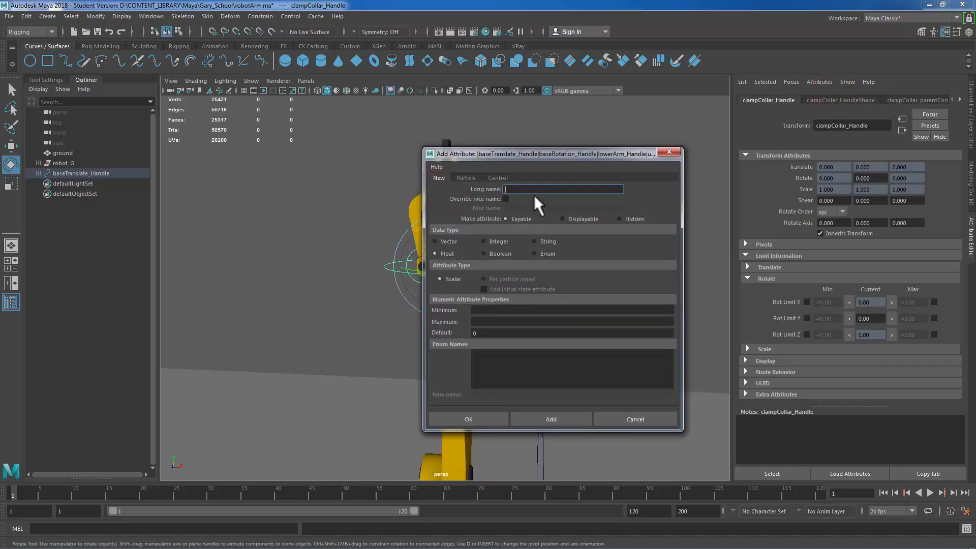
left_click(527, 189)
type("clampco")
key("BackSpace")
type("ontrol")
left_click_drag(548, 190, 503, 189)
left_click(556, 189)
left_click(506, 198)
left_click_drag(562, 209, 440, 206)
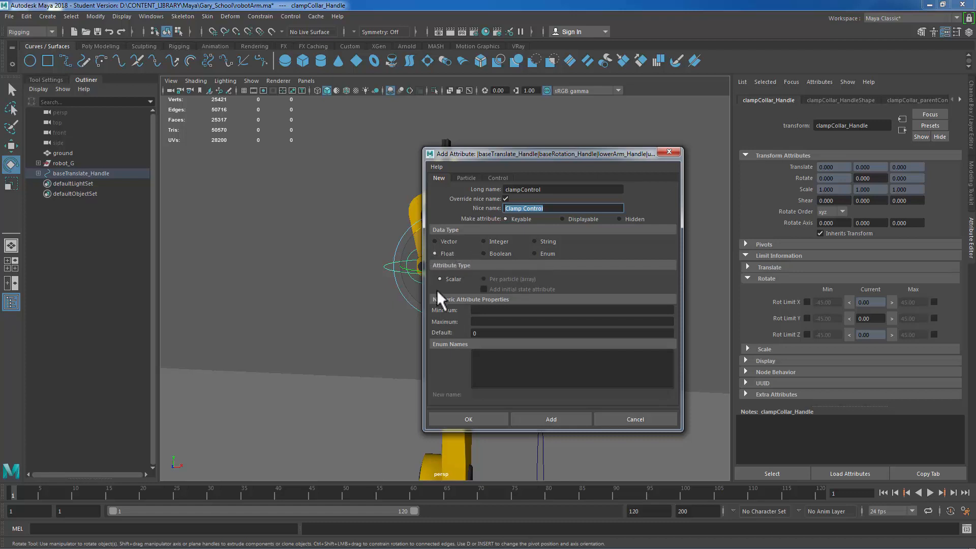
Step: Give the Clamp Control attribute a minimum of 0, maximum of 90 and default of 0, then add it
left_click(495, 311)
left_click(494, 321)
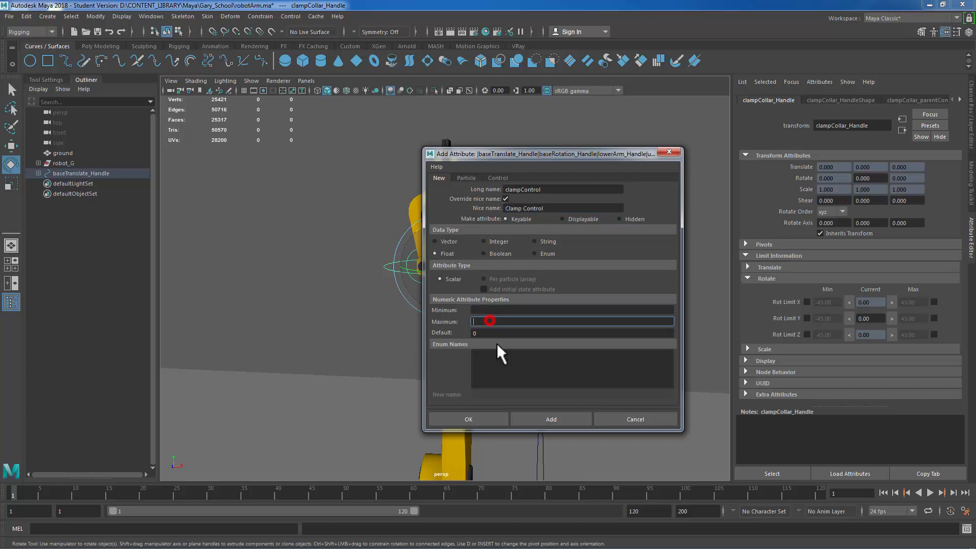
left_click(480, 309)
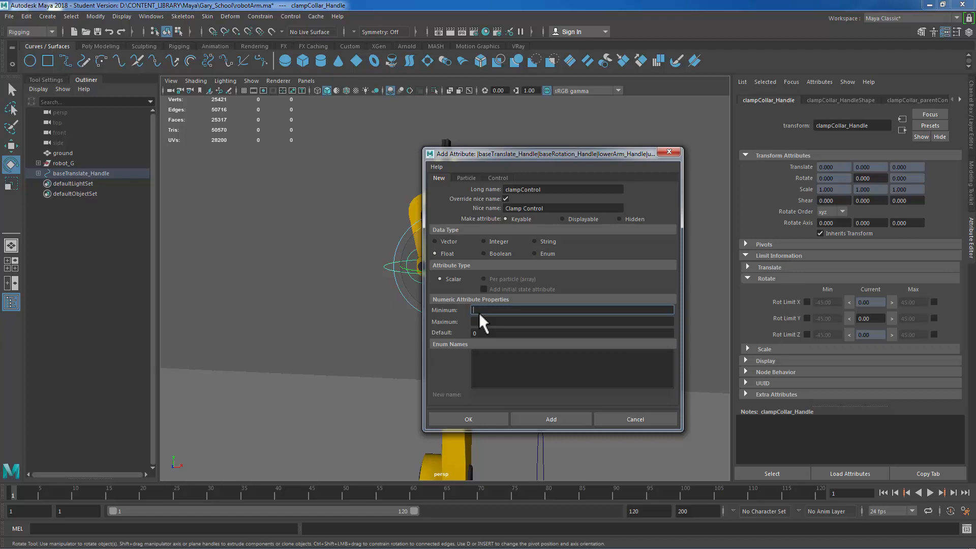
type("0")
left_click(493, 322)
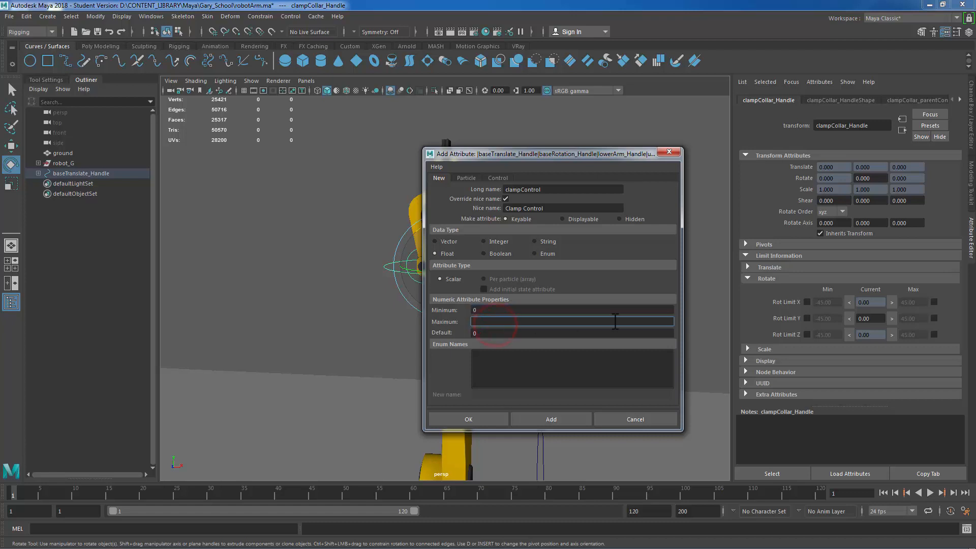
type("90")
left_click(489, 334)
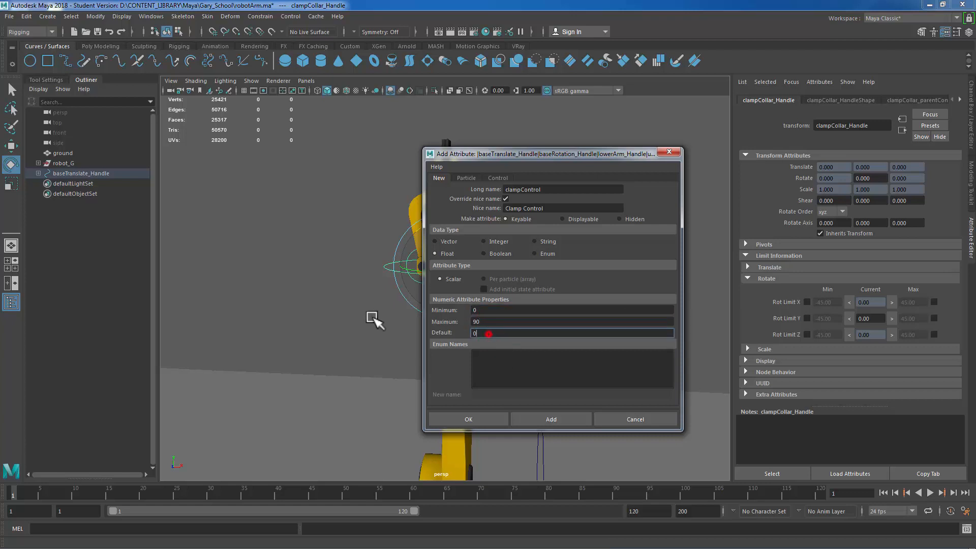
left_click_drag(373, 317, 233, 308)
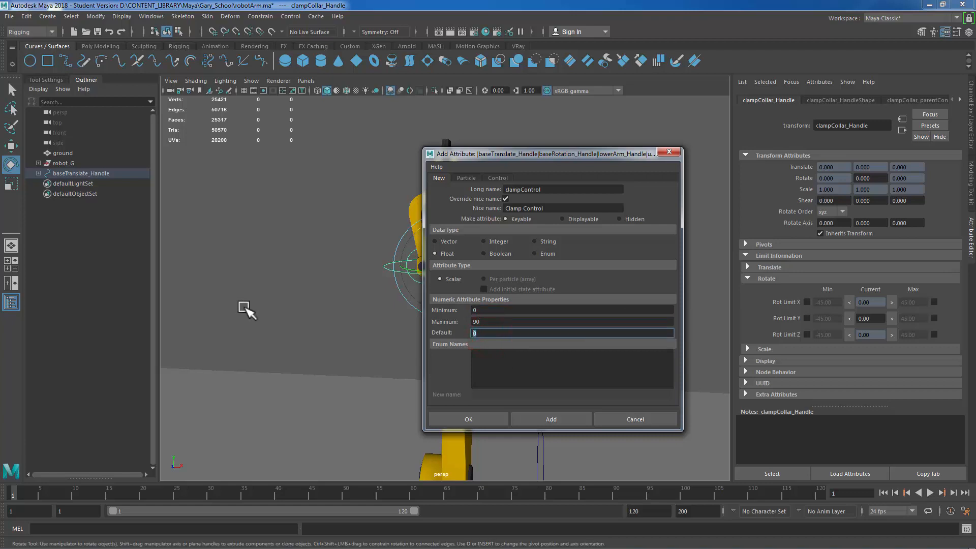
left_click(546, 422)
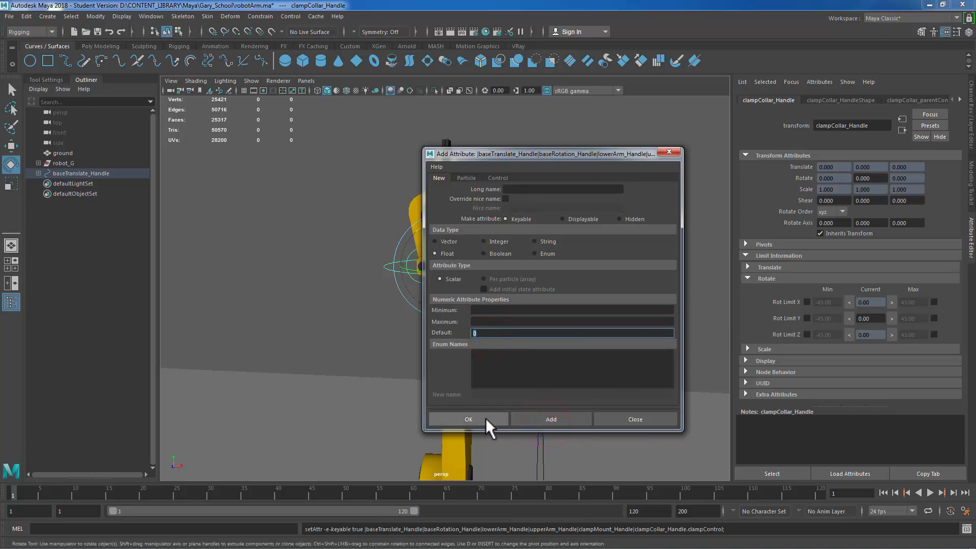
left_click(656, 419)
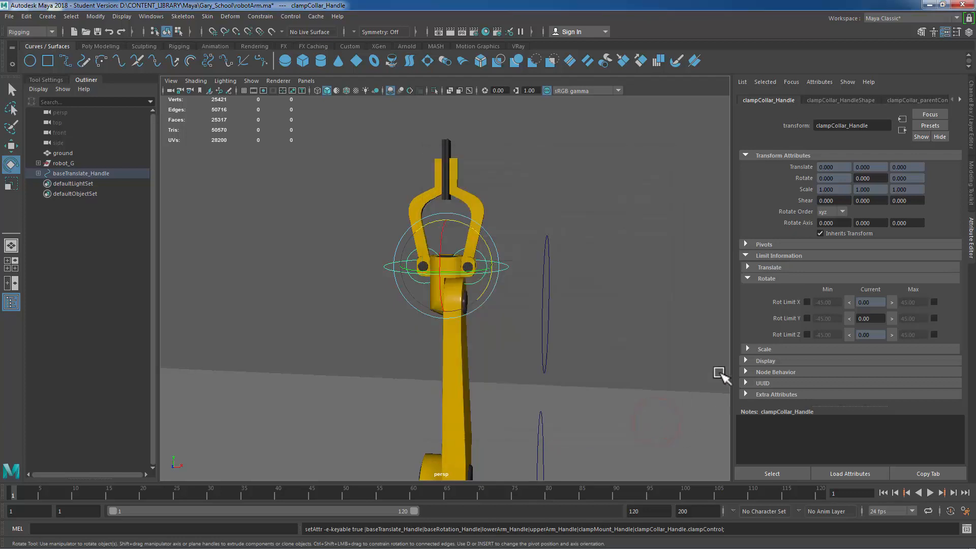
Step: Open the Channel Box and inspect the Clamp Control channel on clampCollar_Handle
left_click_drag(520, 209, 505, 305)
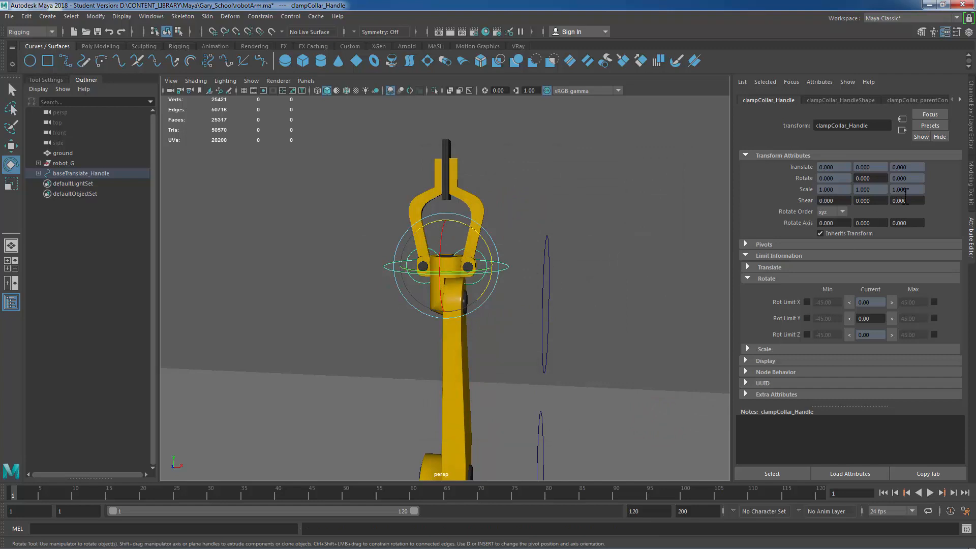
left_click(971, 136)
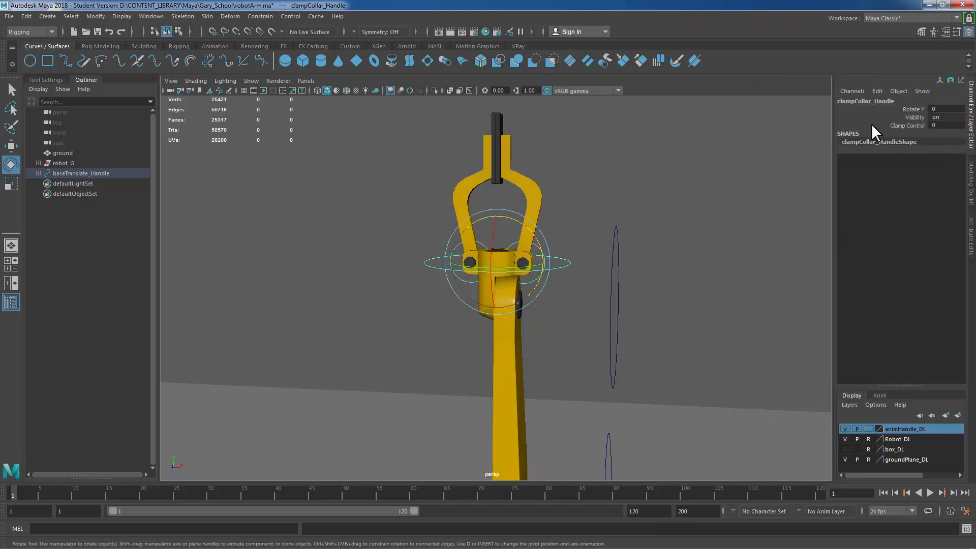
left_click(921, 126)
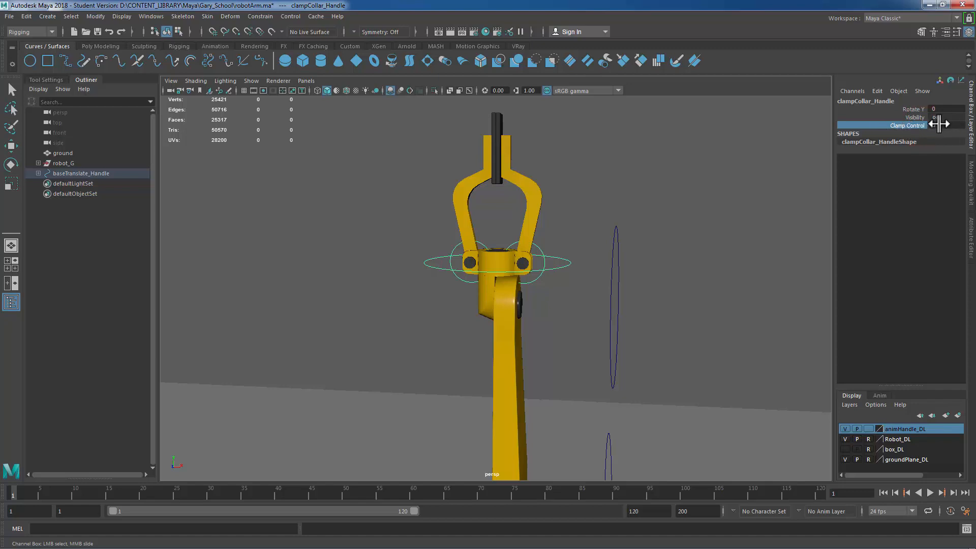
left_click(940, 125)
left_click(913, 124)
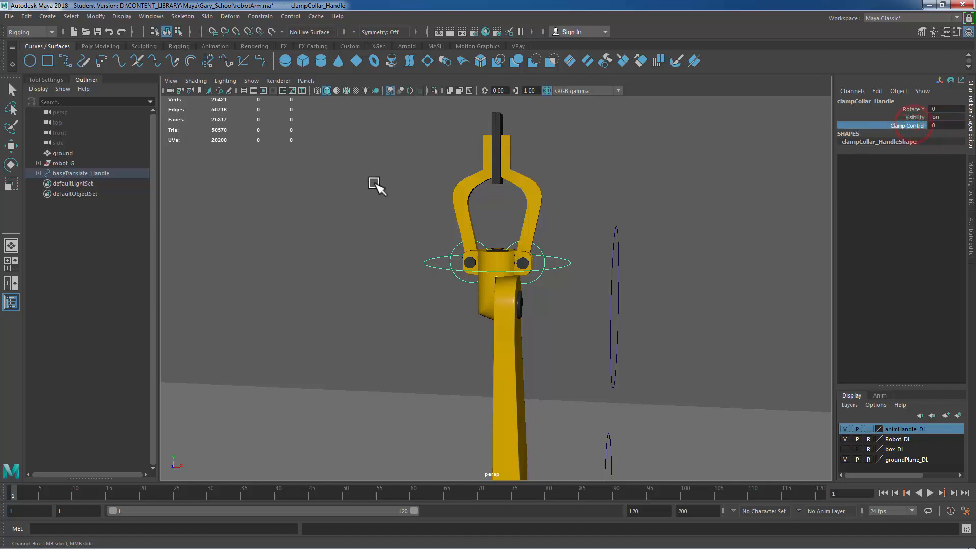
middle_click_drag(370, 178, 859, 238)
middle_click_drag(293, 240, 108, 192)
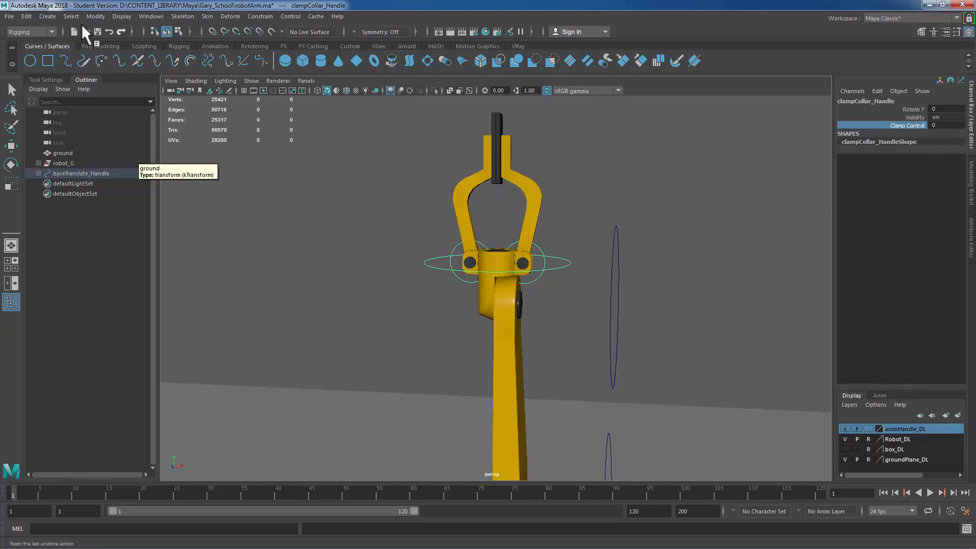
Step: Switch to the Animation menu set and open the Set Driven Key window
left_click(23, 33)
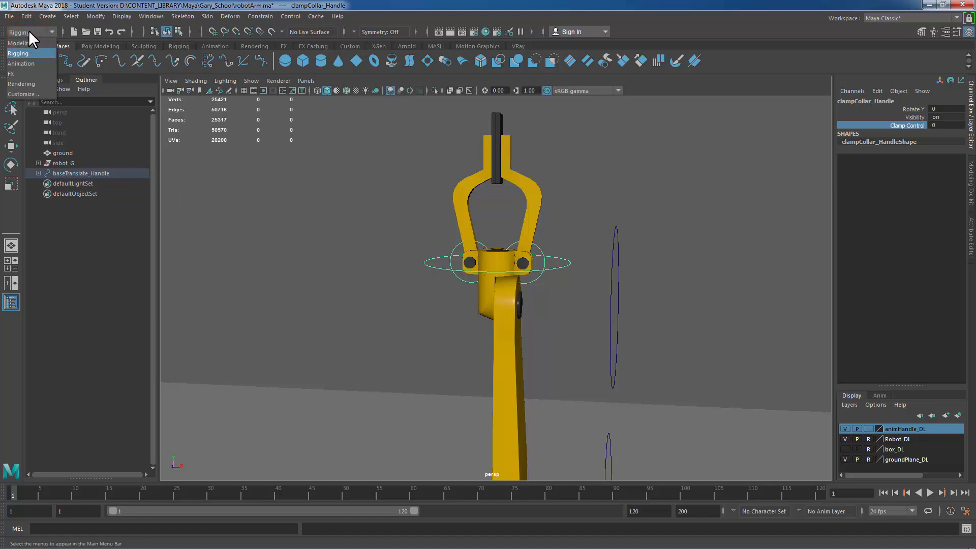
left_click(19, 61)
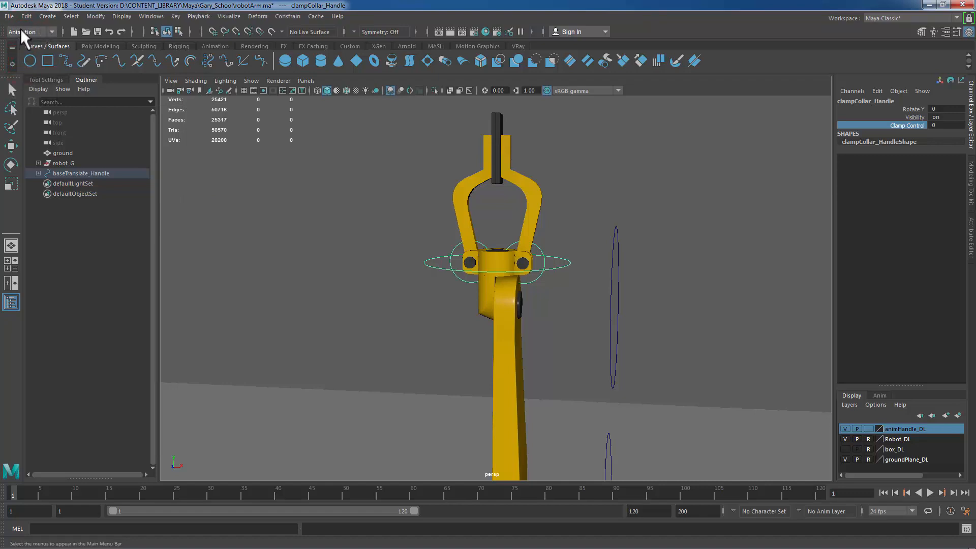
left_click(175, 16)
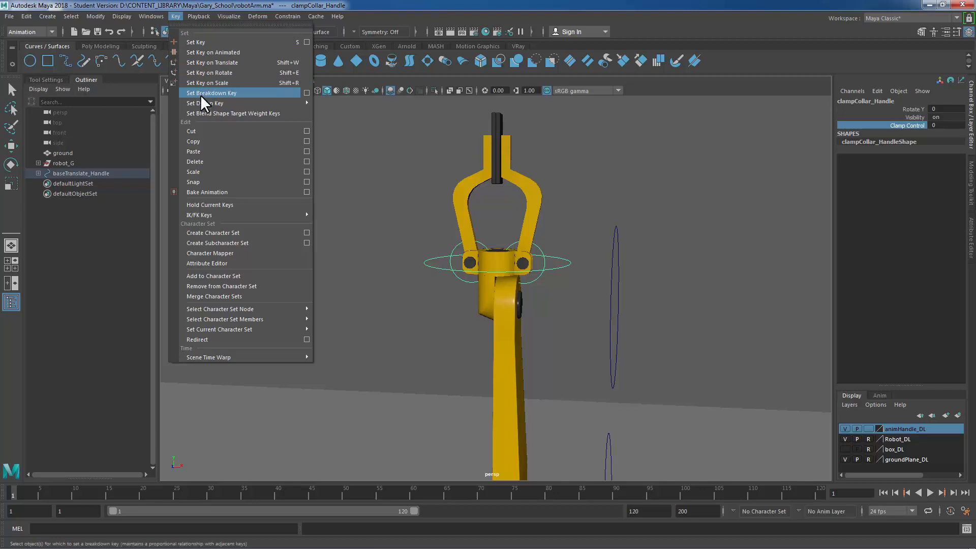
mouse_move(200, 103)
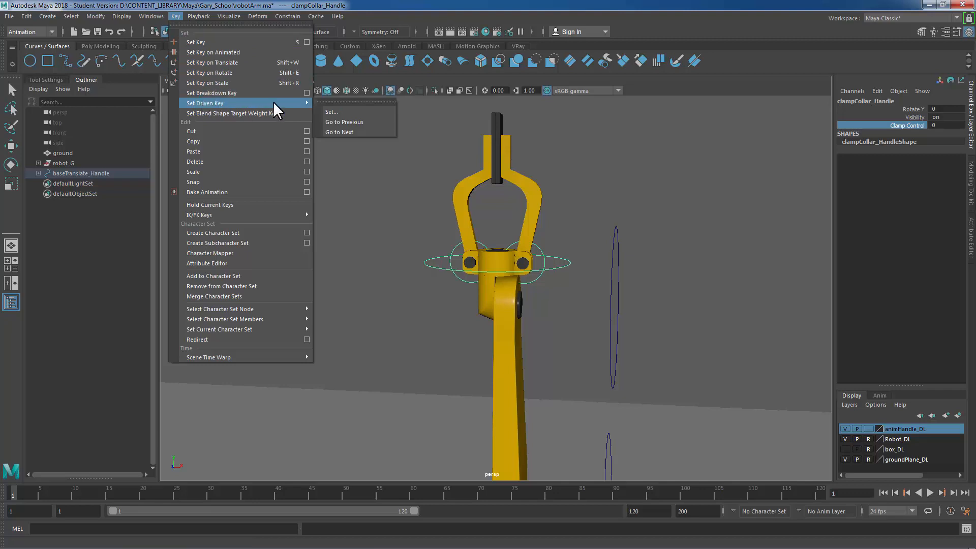
left_click(344, 111)
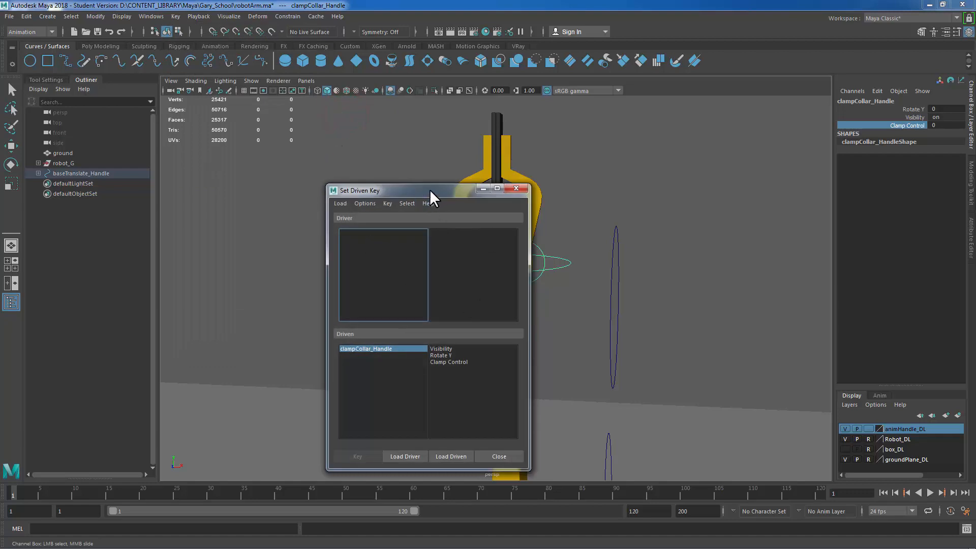
left_click_drag(430, 190, 324, 128)
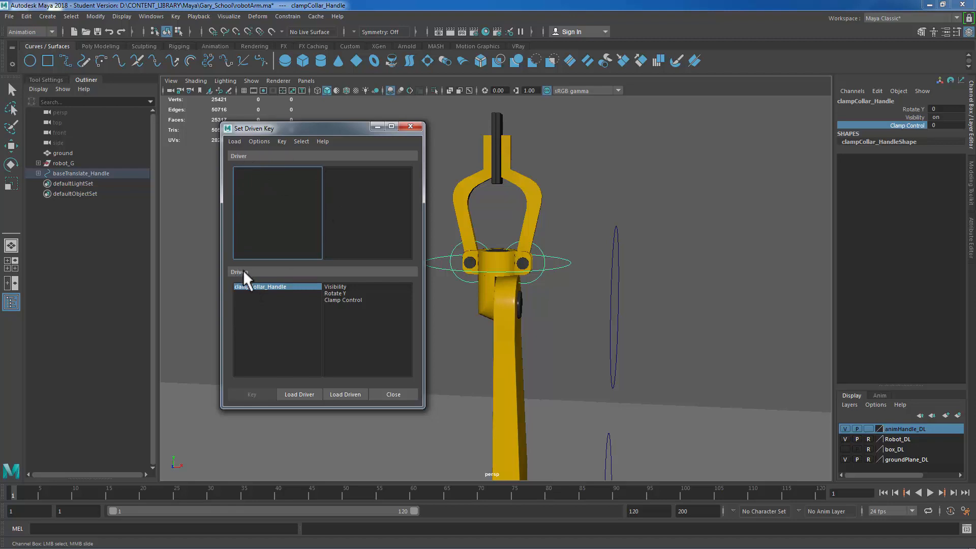
Step: Load clampCollar_Handle as the driver in the Set Driven Key window
left_click(553, 245)
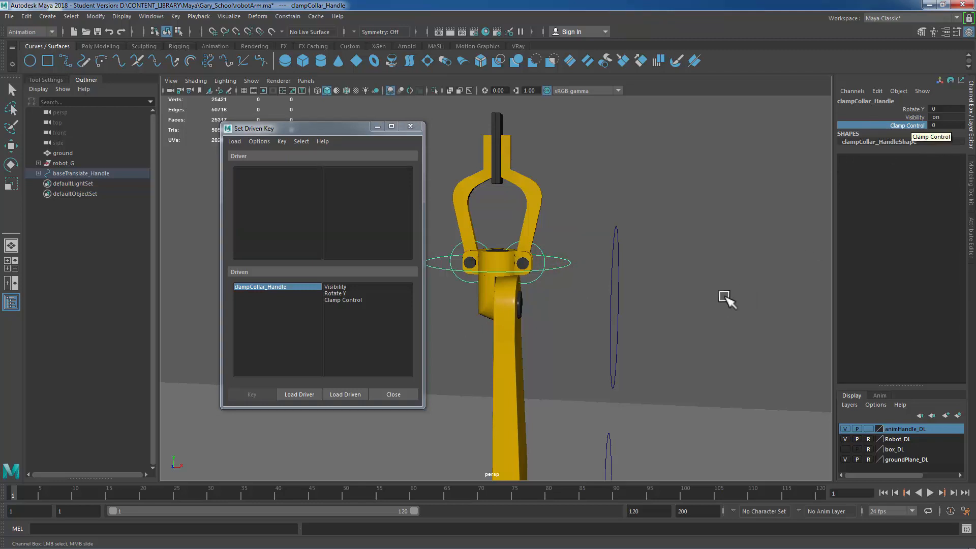
left_click(562, 242)
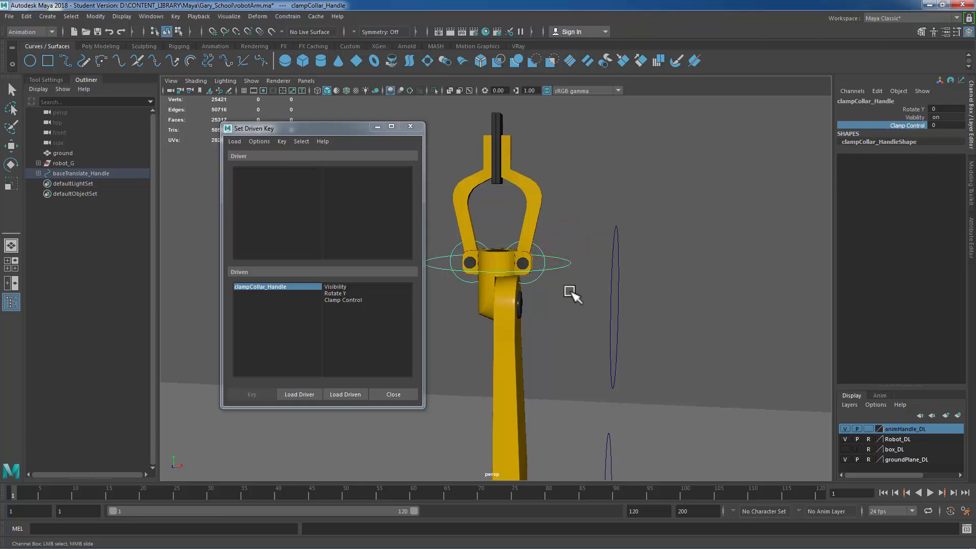
left_click(299, 392)
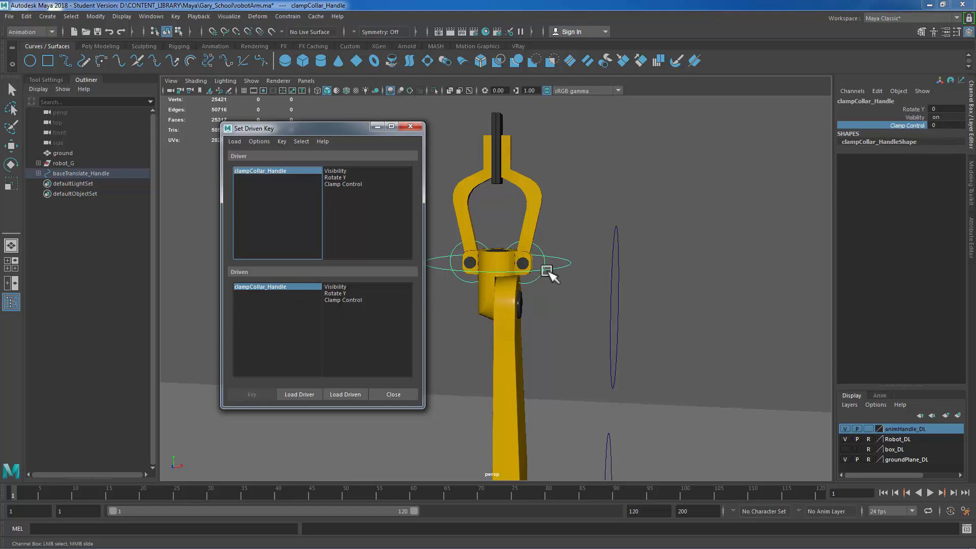
Step: Select clamp01_Handle and clamp02_Handle and load them as the driven objects
left_click(538, 248)
key("e")
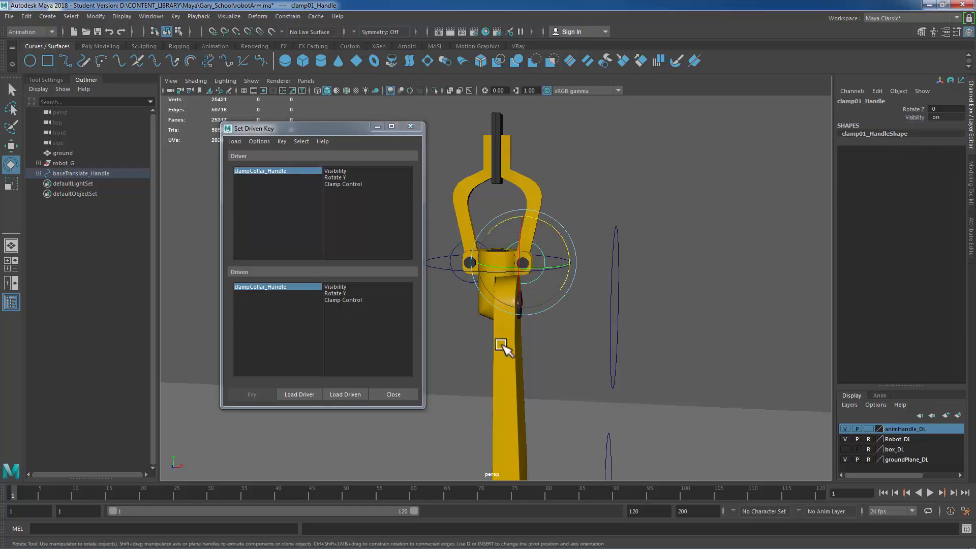
left_click(449, 262)
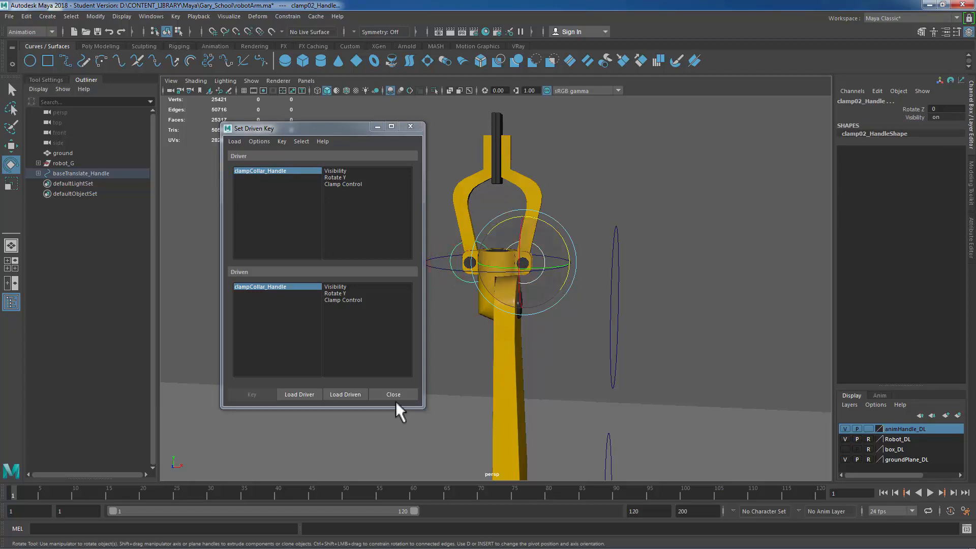
left_click(350, 395)
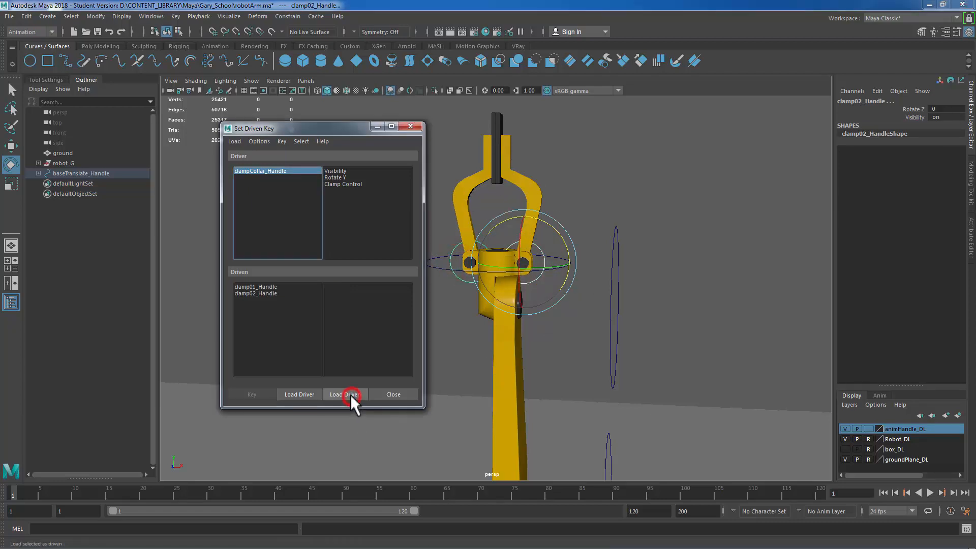
Step: Pick clamp01_Handle as the driven object and Clamp Control on clampCollar_Handle as the driver attribute
left_click_drag(336, 129, 697, 134)
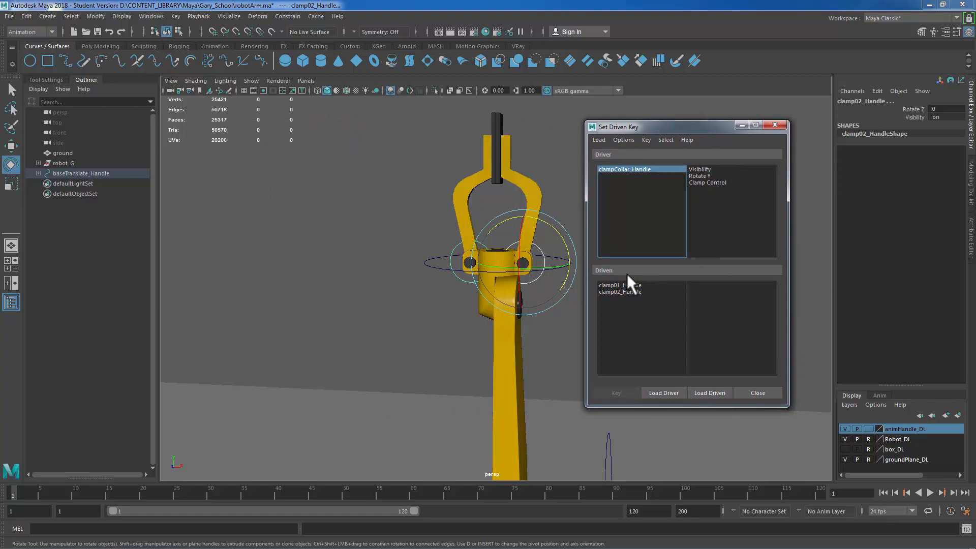
left_click(626, 291)
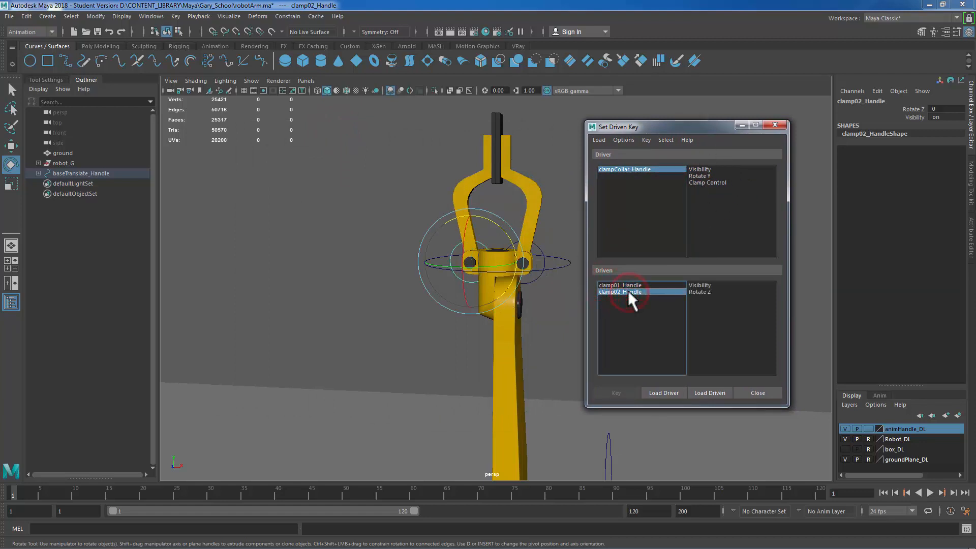
left_click(619, 285)
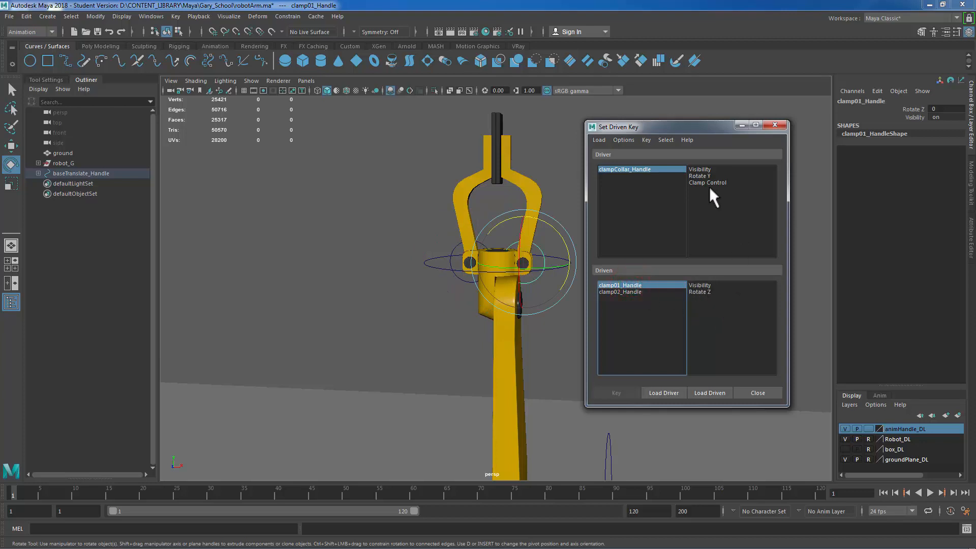
left_click(619, 169)
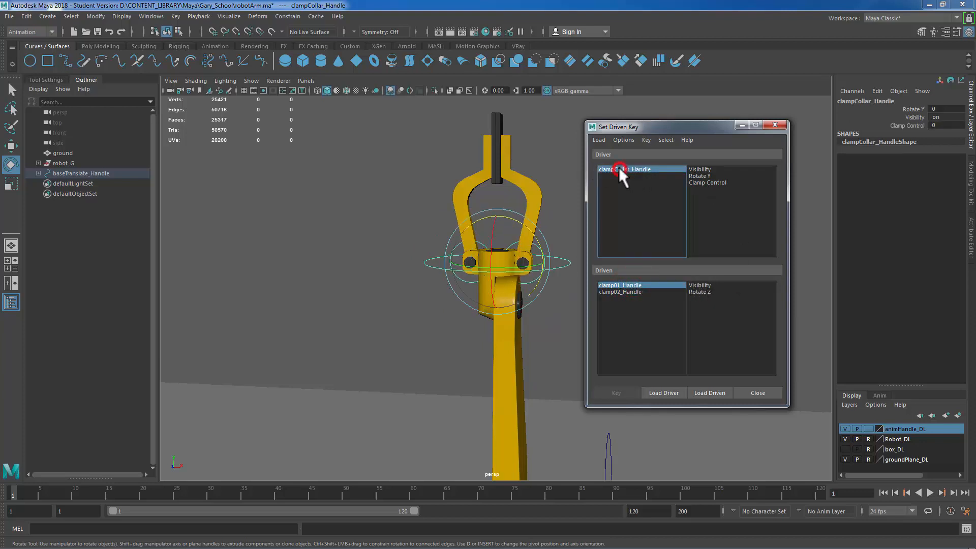
left_click(702, 182)
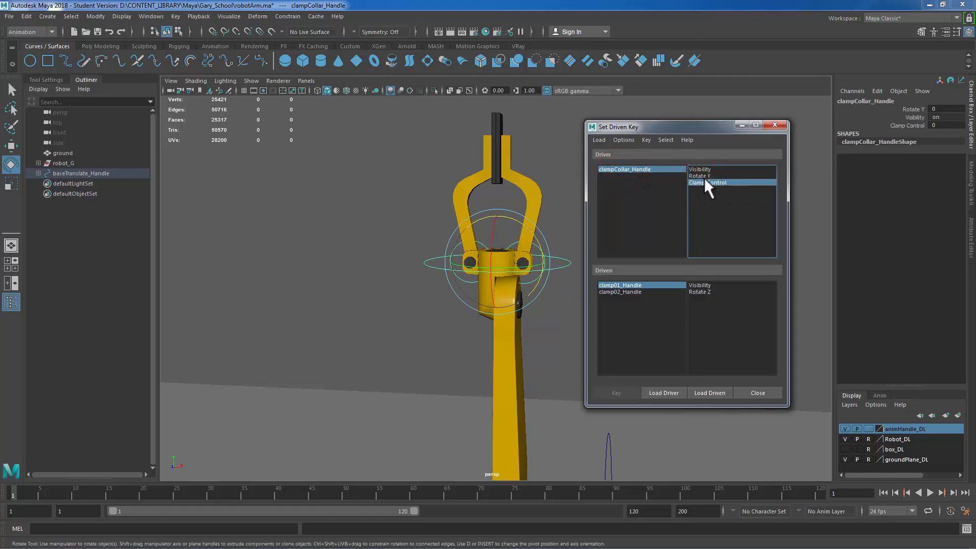
left_click(947, 125)
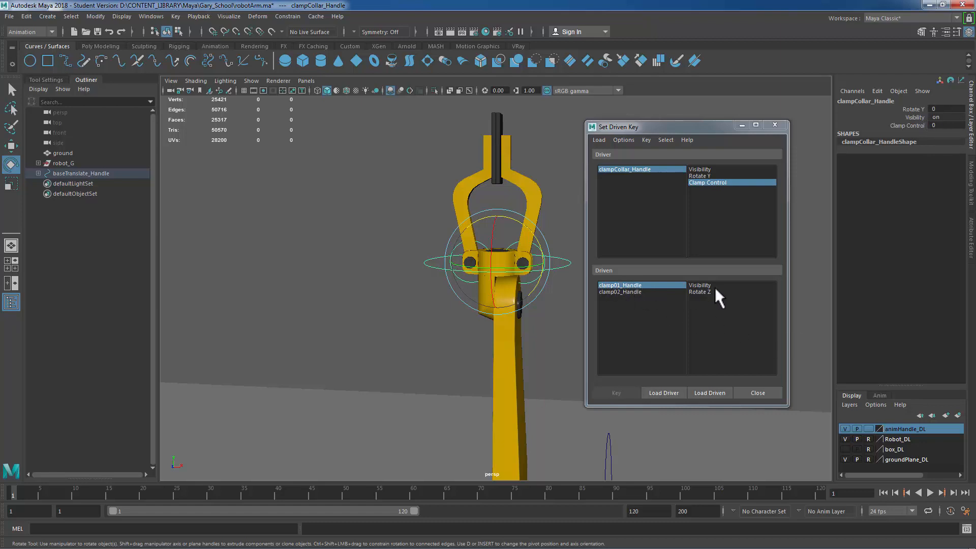
Step: Key the rest pose of Rotate Z for clamp01_Handle and clamp02_Handle against Clamp Control at 0
left_click(703, 292)
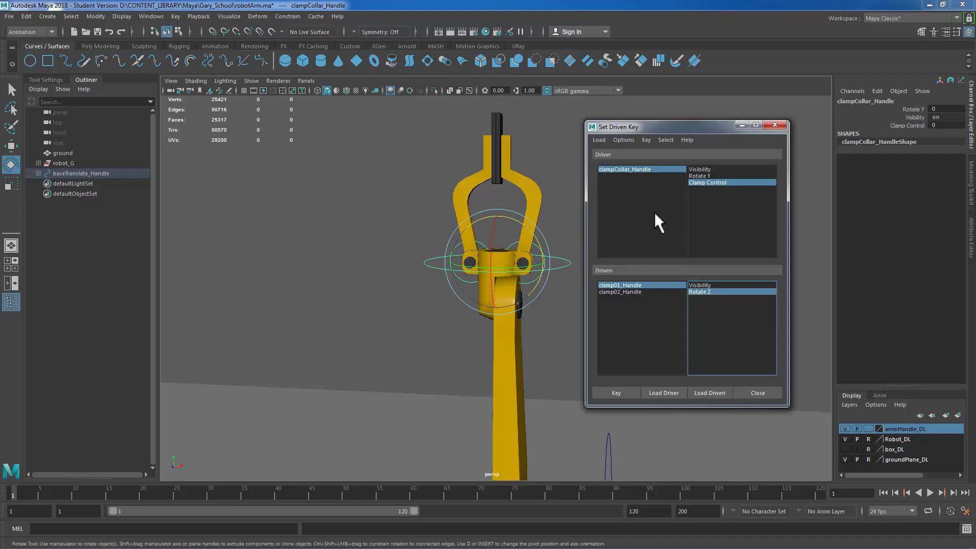
left_click(617, 393)
left_click(626, 293)
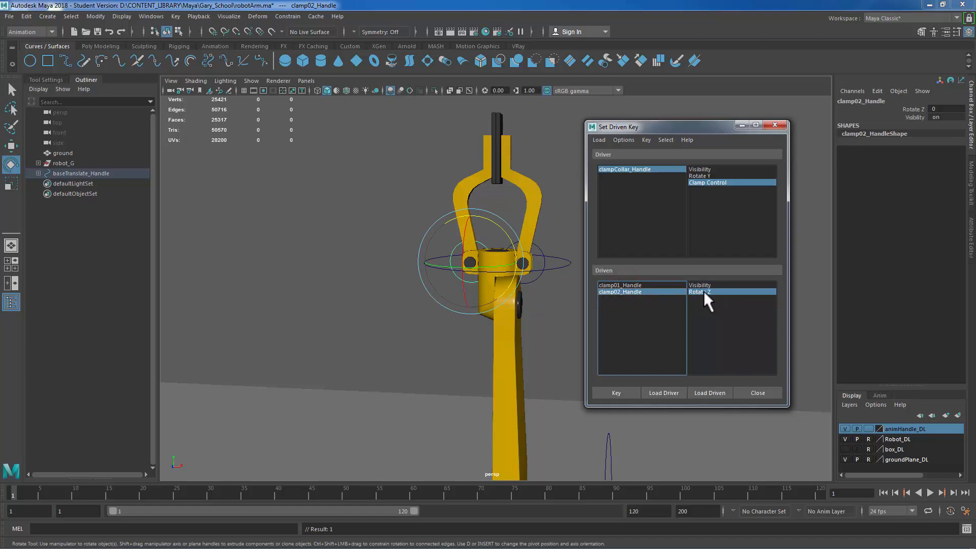
left_click(617, 393)
Step: Select clampCollar_Handle as driver and set its Clamp Control to 90
left_click(636, 170)
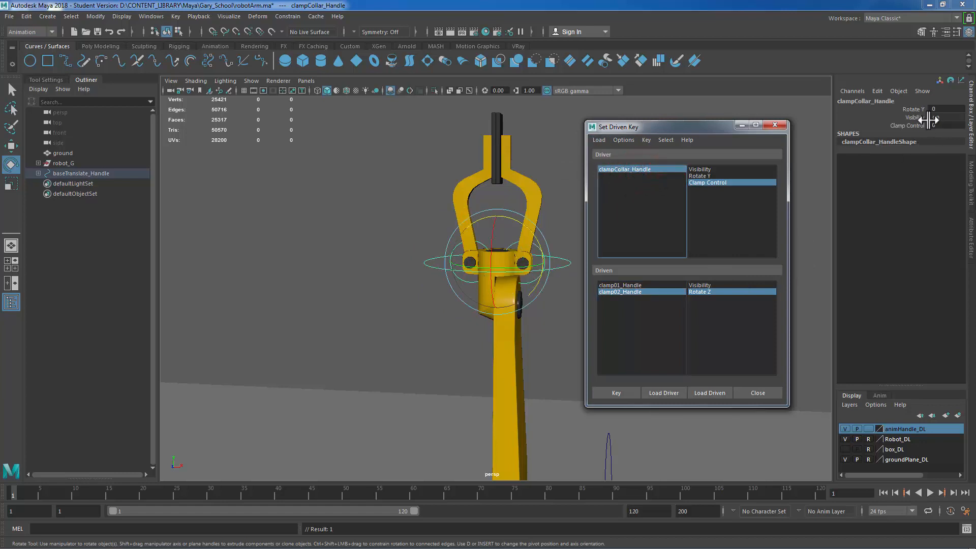
left_click(931, 126)
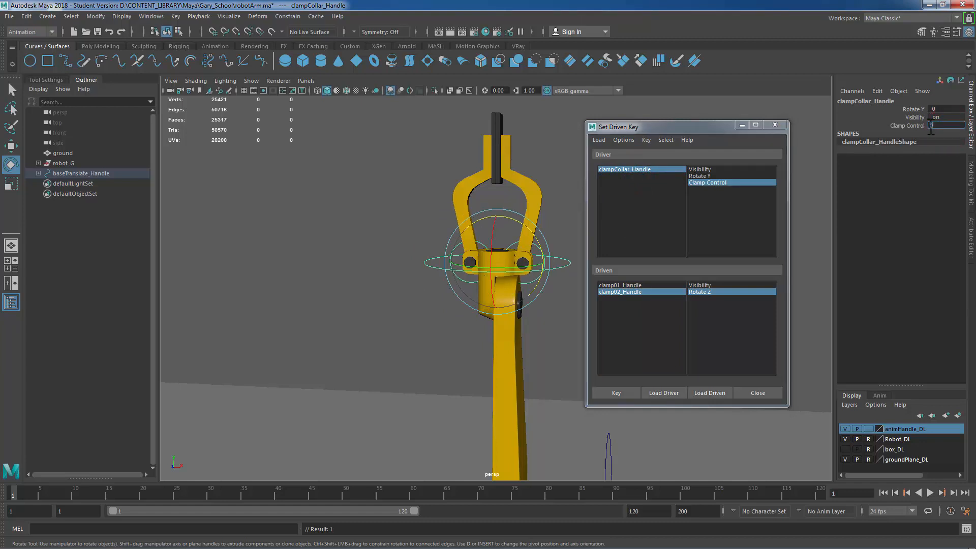
type("10")
key("Return")
Step: Rotate clamp02_Handle, set its Rotate Z to 90 and set a driven key
left_click(627, 291)
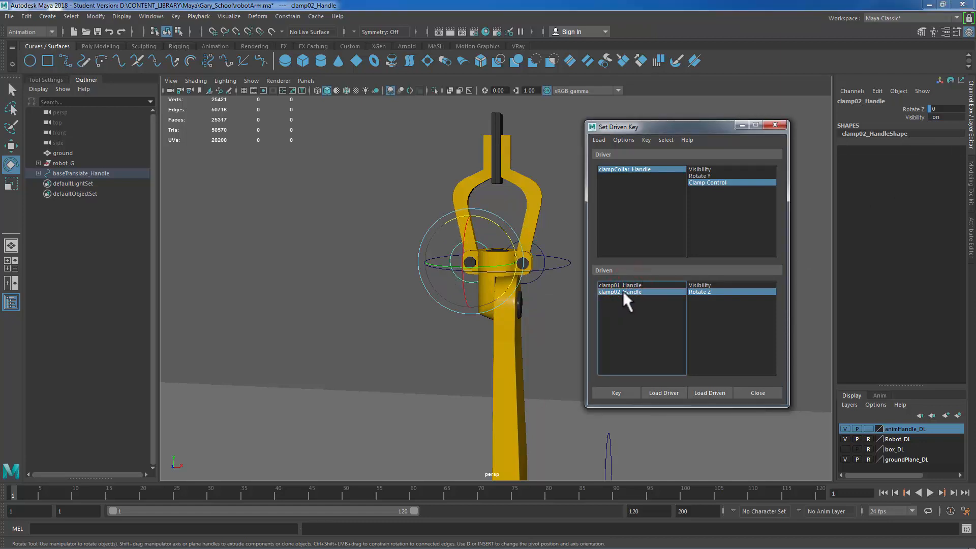
left_click_drag(508, 236, 459, 183)
left_click_drag(958, 111, 954, 110, "ctrl")
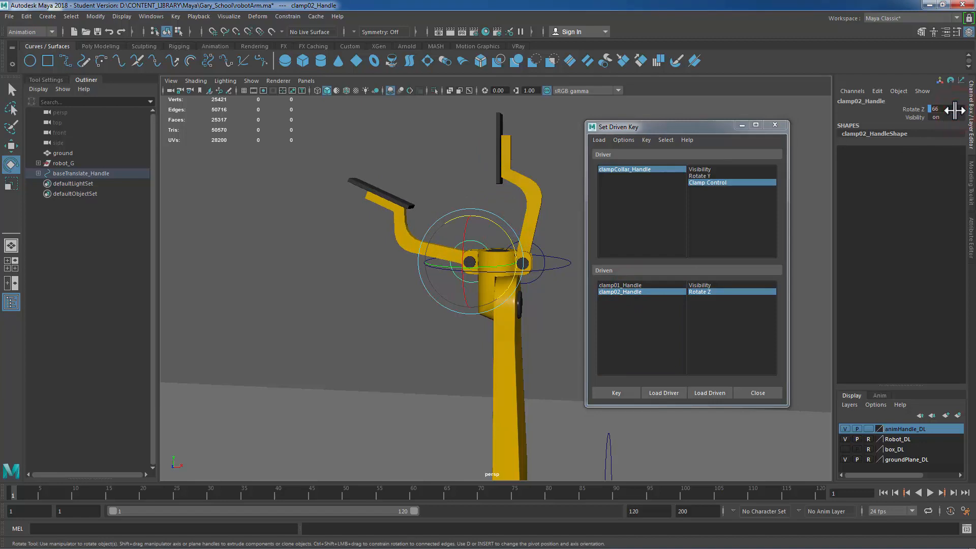
left_click(955, 110)
type("90")
key("Return")
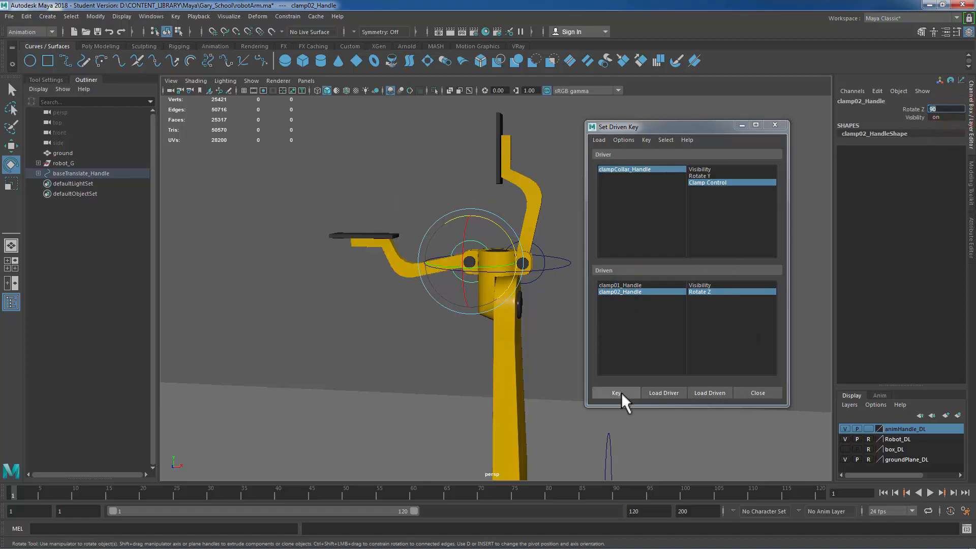
left_click(616, 393)
Step: Rotate clamp01_Handle, set its Rotate Z to -90 and set a driven key
left_click(624, 285)
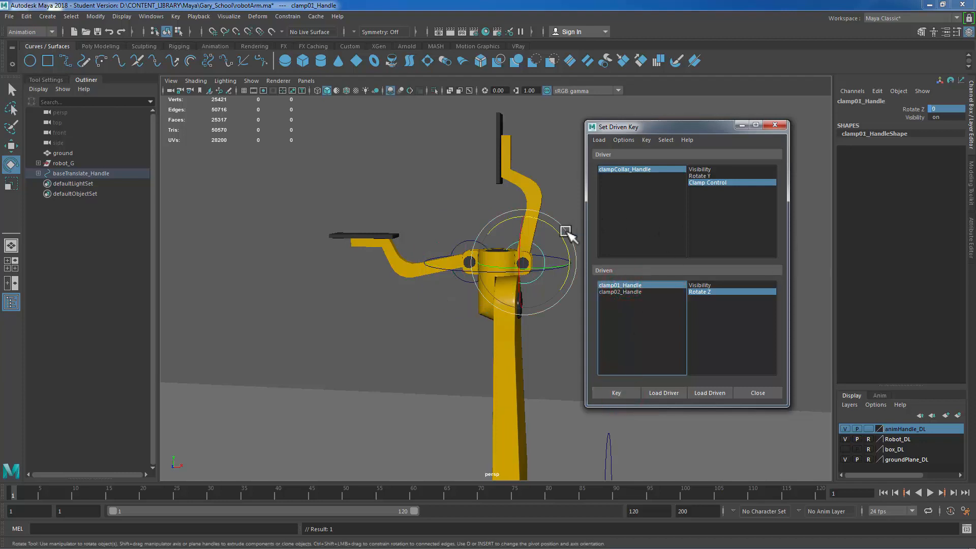
left_click_drag(558, 233, 575, 305)
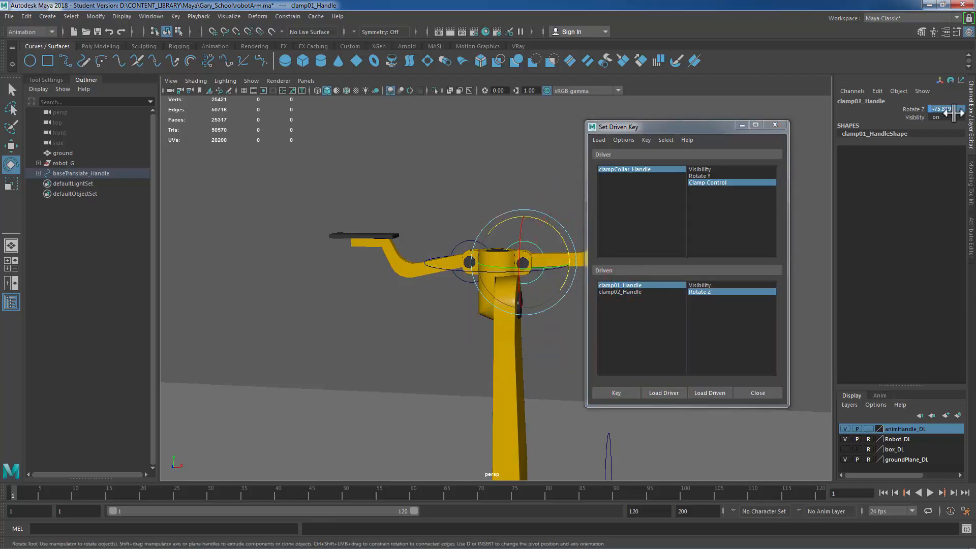
double_click(950, 109)
type("-90")
key("Return")
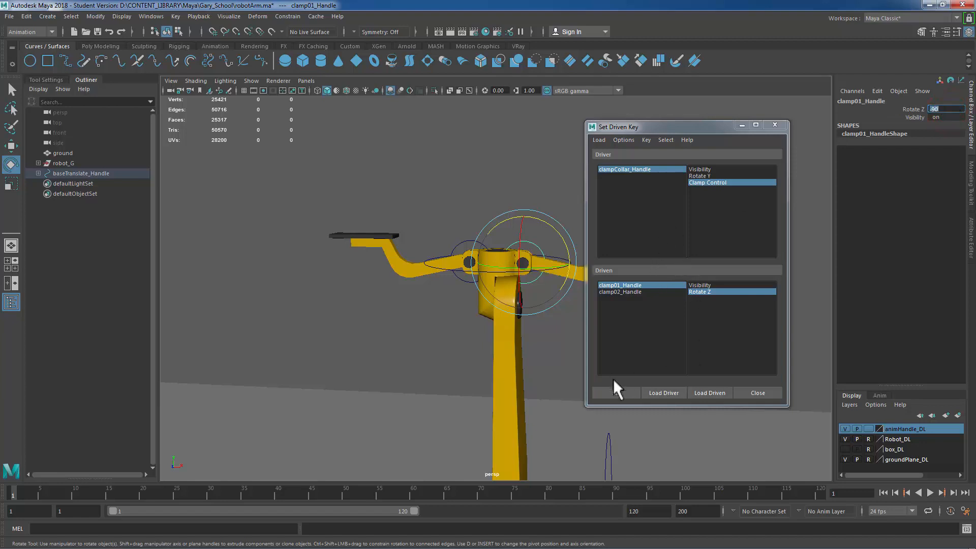
left_click(616, 391)
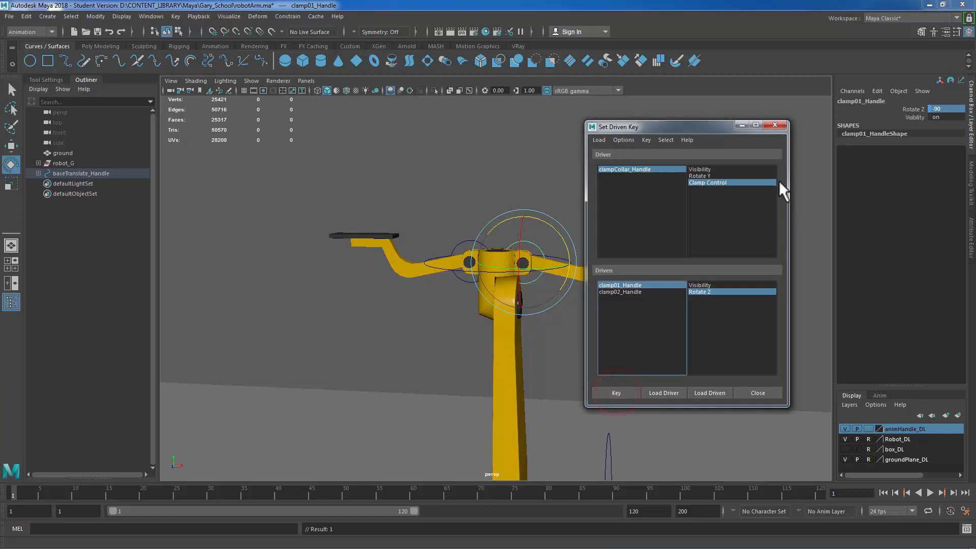
Step: Close the Set Driven Key window and scrub clampCollar_Handle's Clamp Control to test the clamp motion
left_click_drag(702, 134, 225, 175)
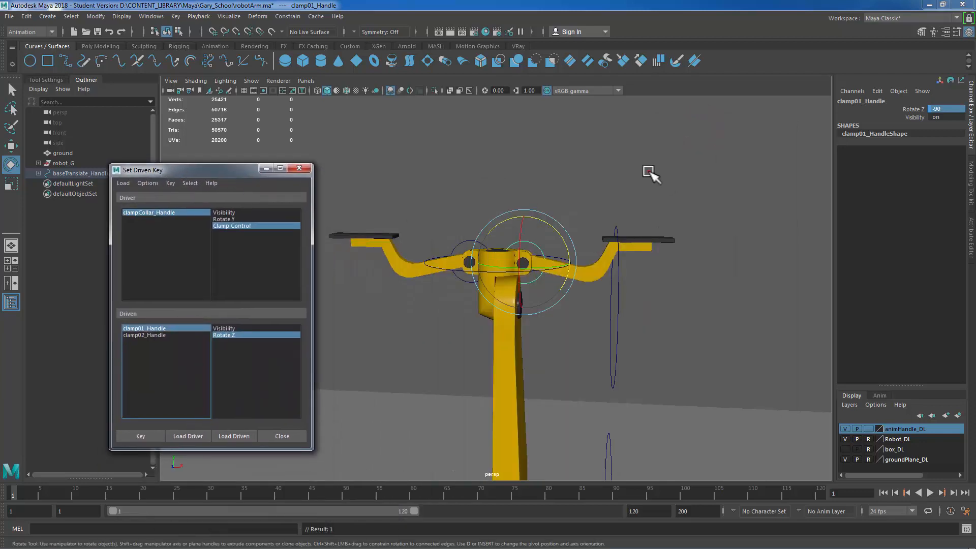
left_click(648, 171)
left_click(539, 283)
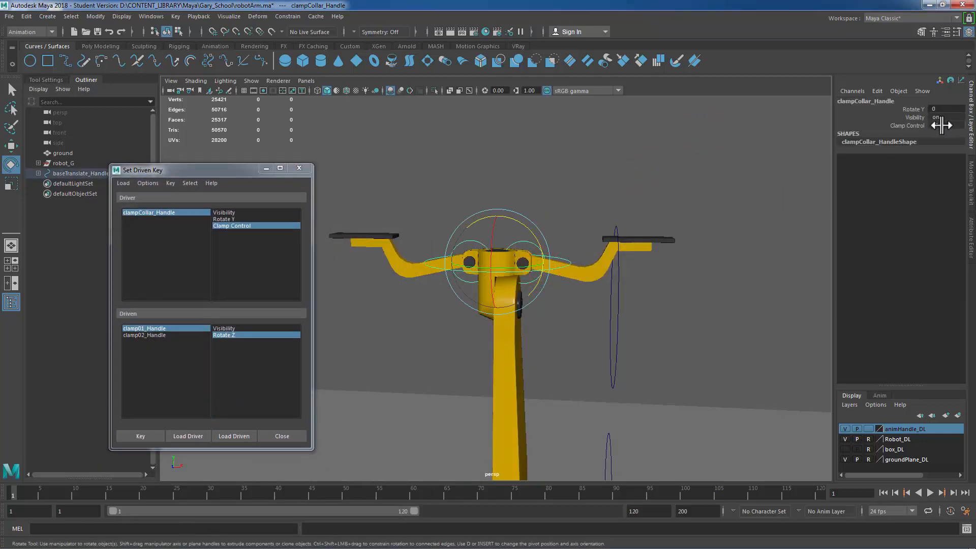
left_click(909, 126)
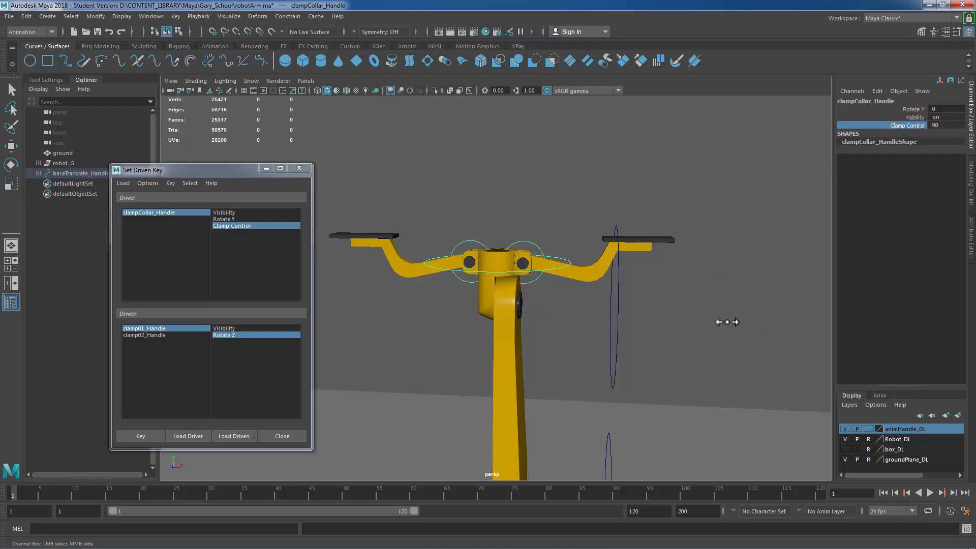
middle_click_drag(727, 322, 514, 331)
left_click(299, 167)
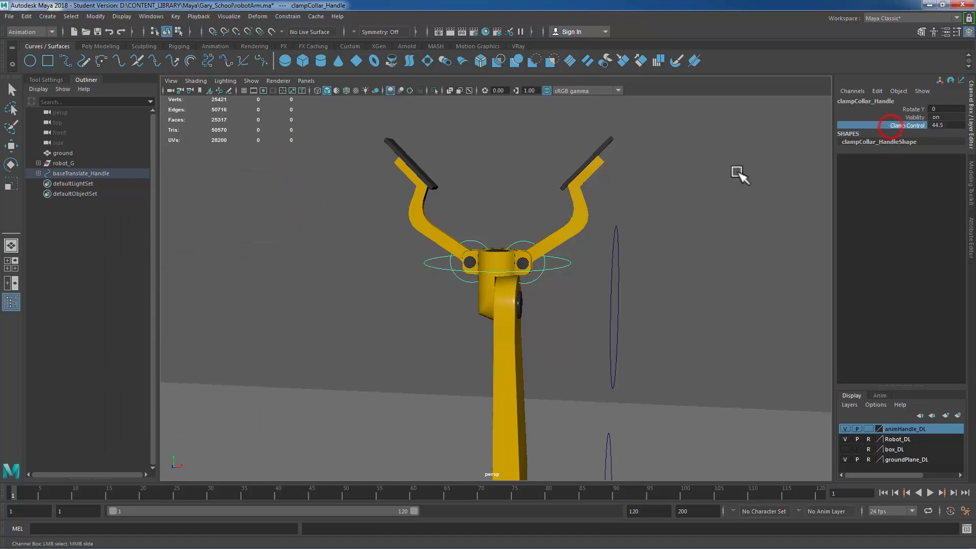
middle_click_drag(740, 175, 210, 160)
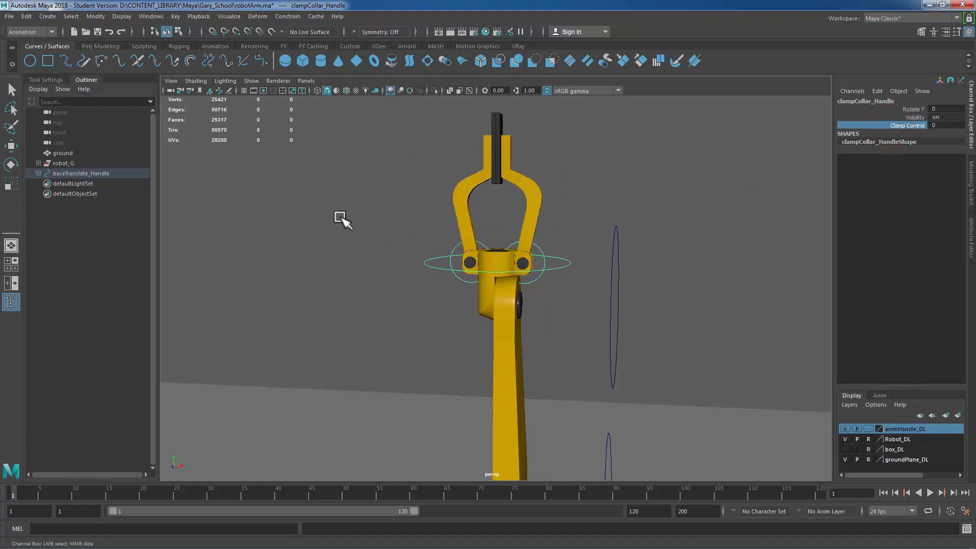
middle_click_drag(331, 205, 790, 387)
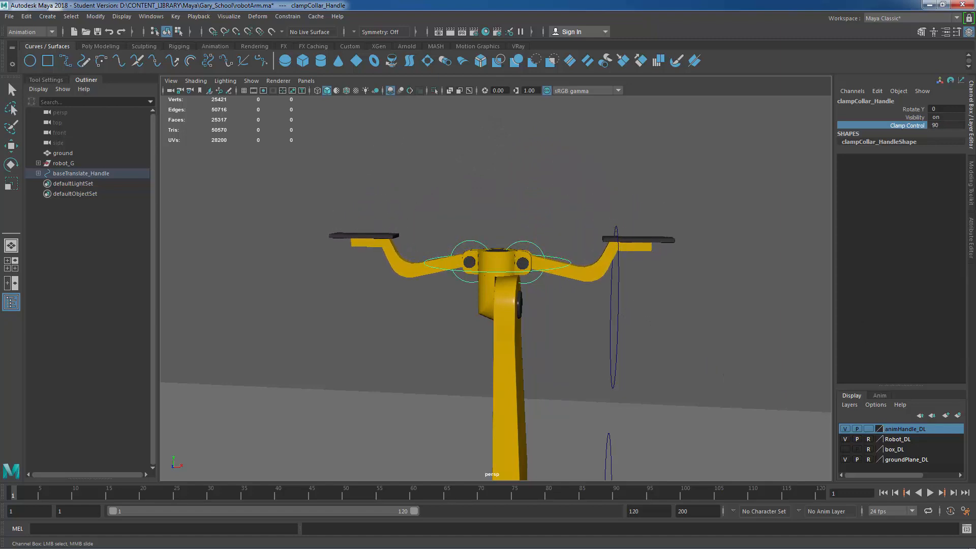
Step: Test the clamps by setting Clamp Control to 5, 30 and then 0
left_click(949, 124)
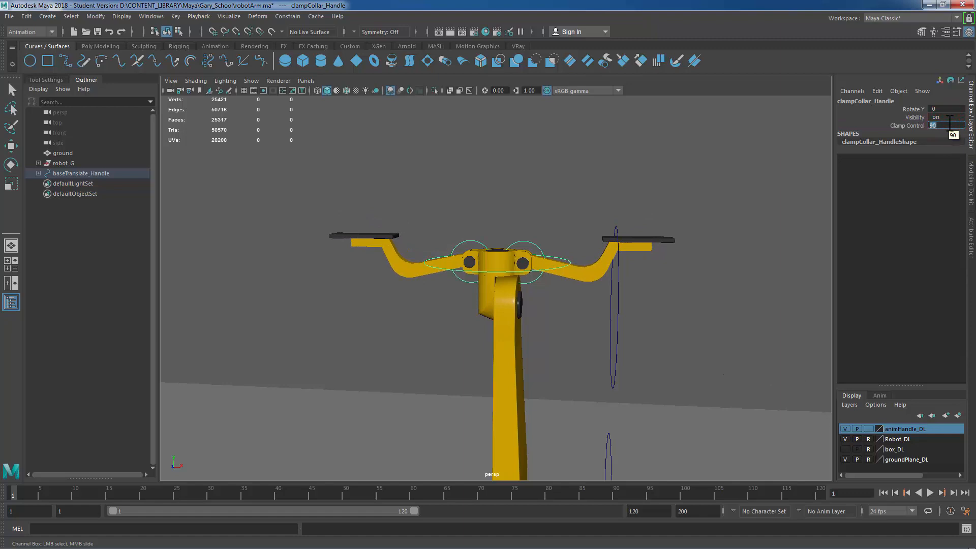
type("5")
key("Return")
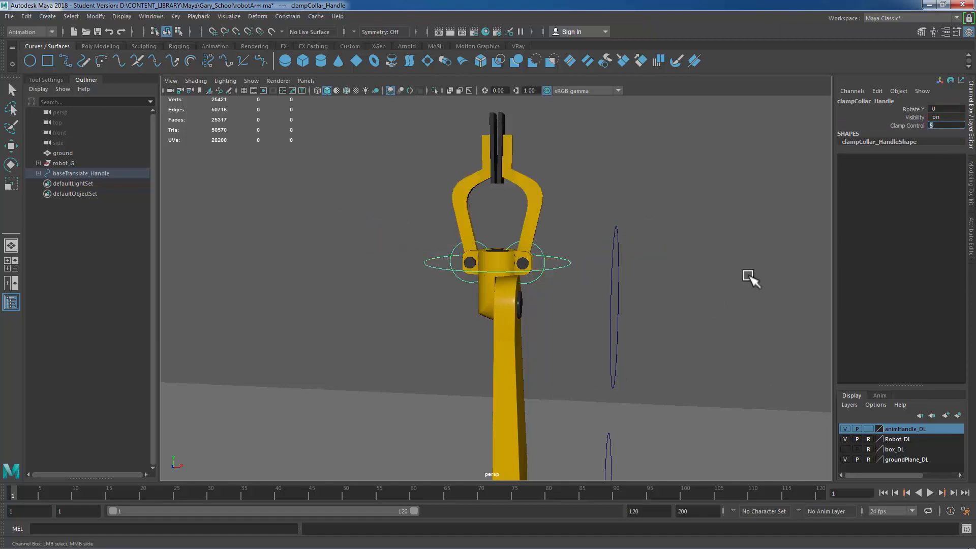
type("30")
key("Return")
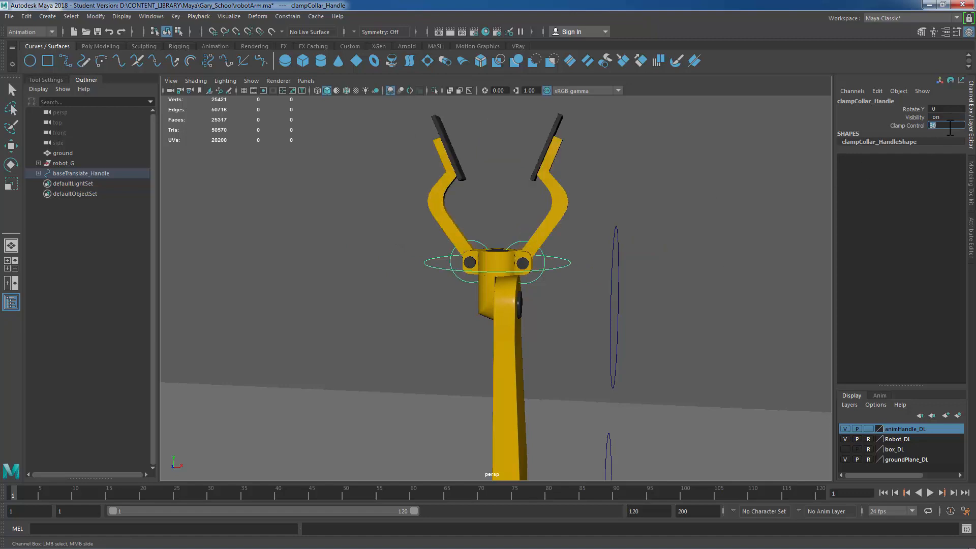
type("0")
key("Return")
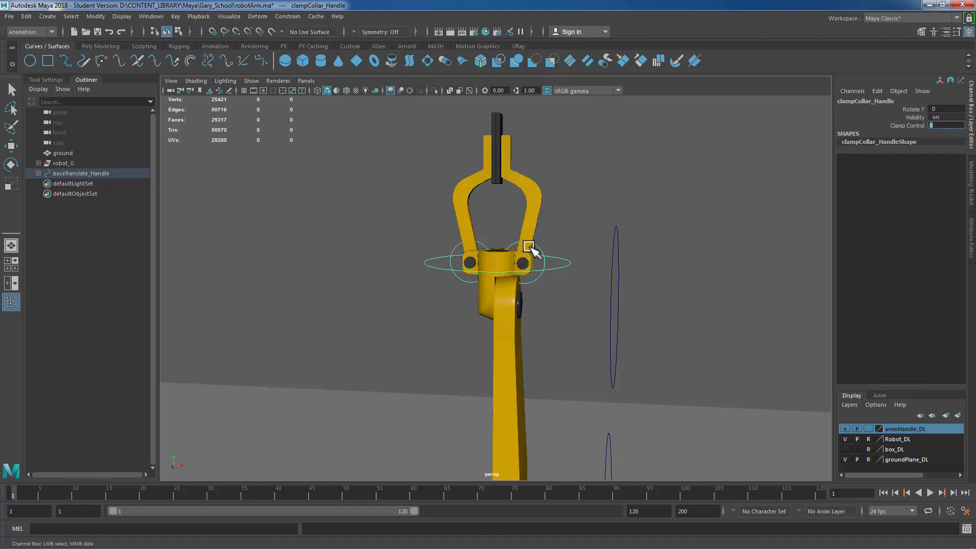
Step: Select both clamp handles with the Rotate tool and open the Graph Editor
left_click_drag(555, 244, 537, 249)
key("e")
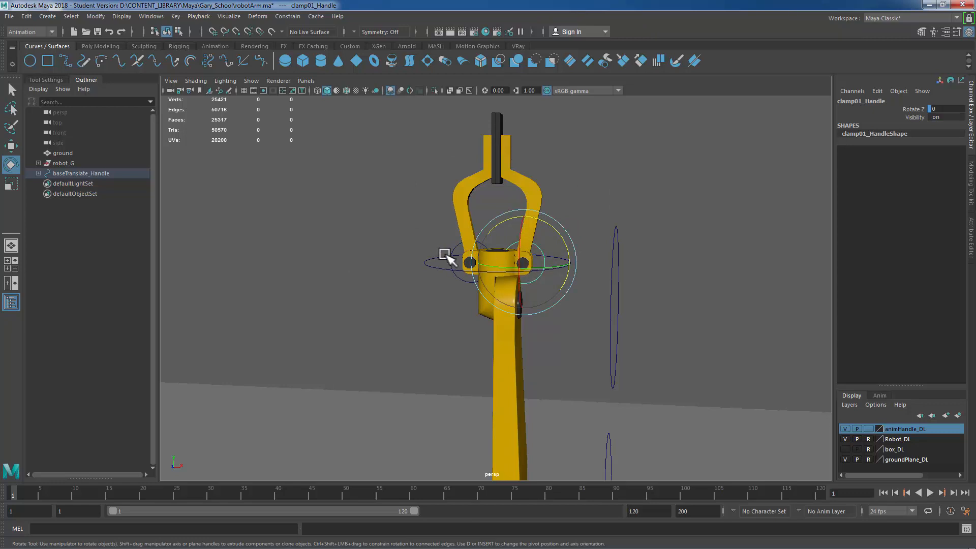
left_click(451, 250)
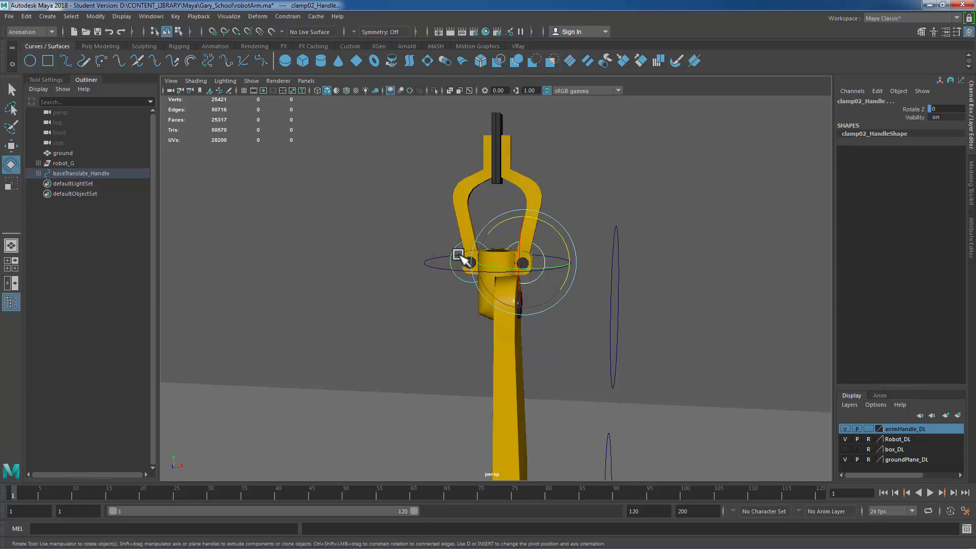
left_click(151, 16)
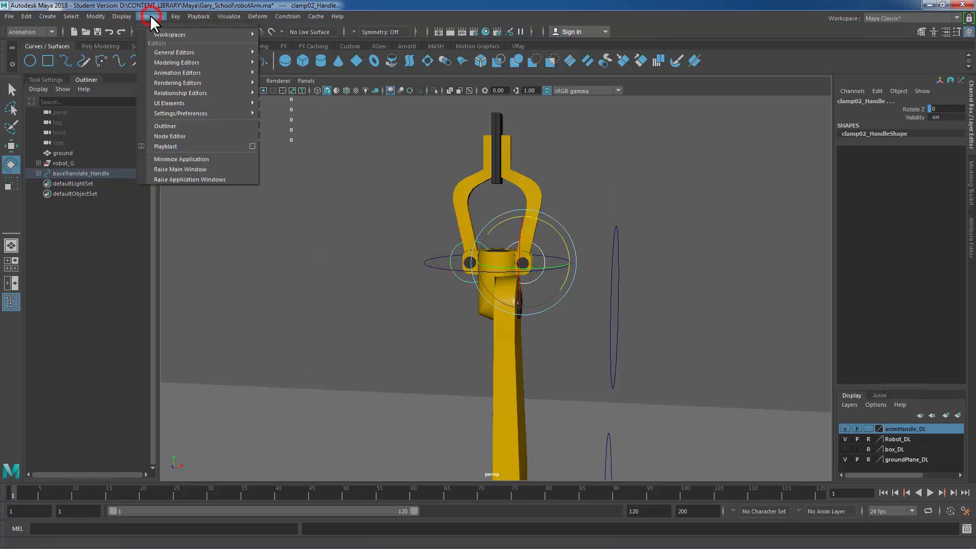
mouse_move(170, 75)
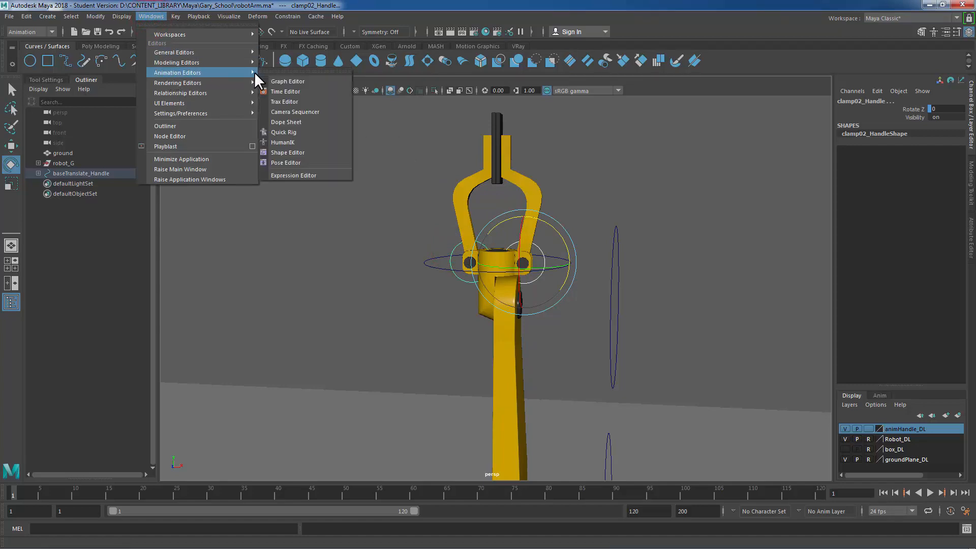
left_click(283, 82)
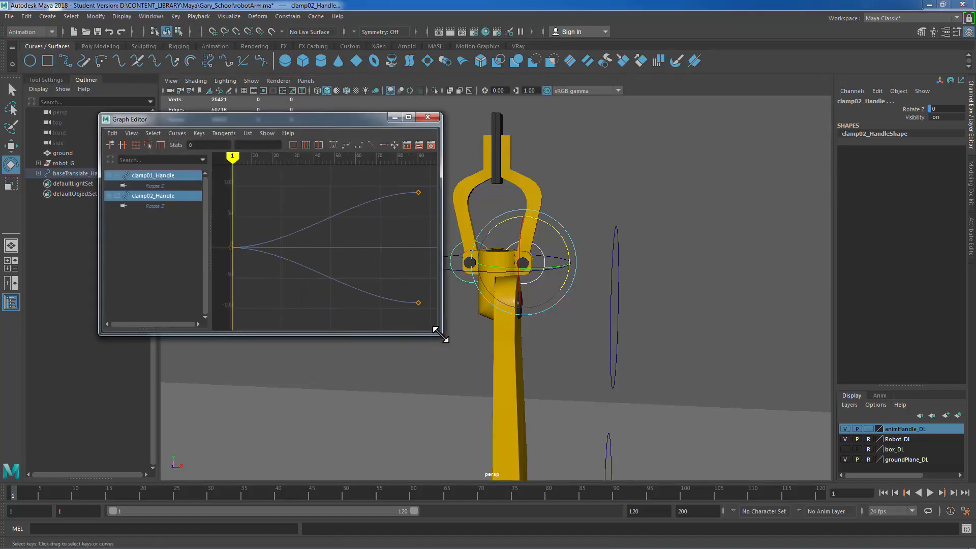
Step: Set both clamps' Rotate Z driven-key curves to linear tangents in the Graph Editor, then close it
left_click_drag(441, 337, 784, 457)
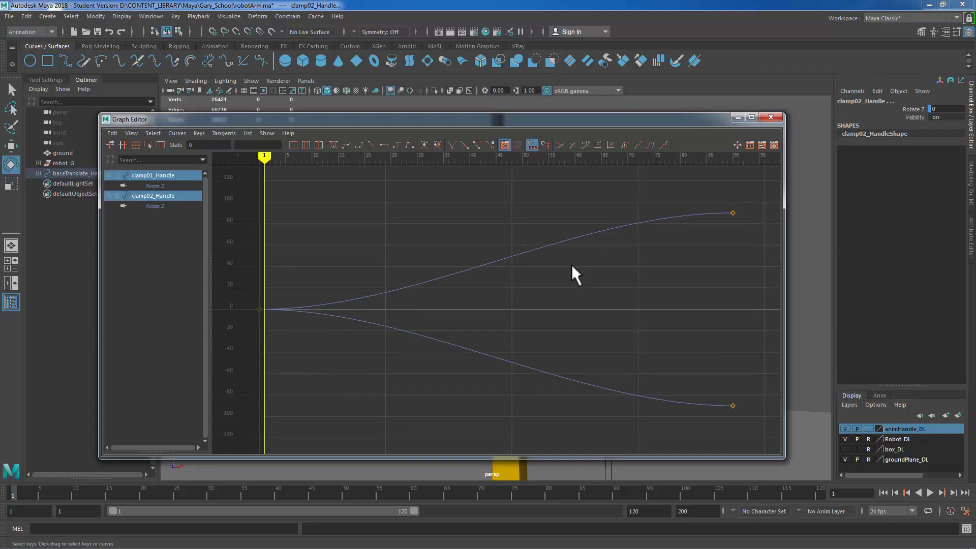
left_click(170, 186)
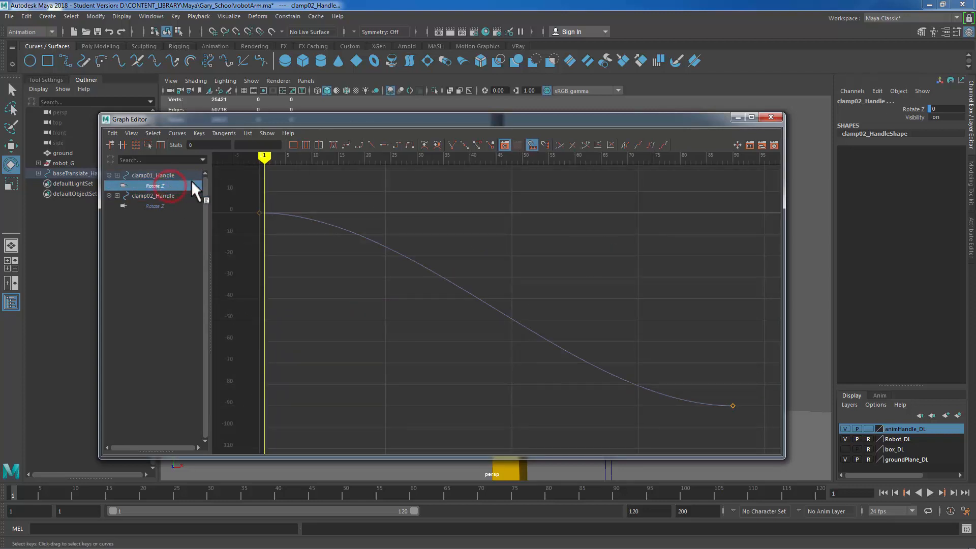
left_click(162, 206, "ctrl")
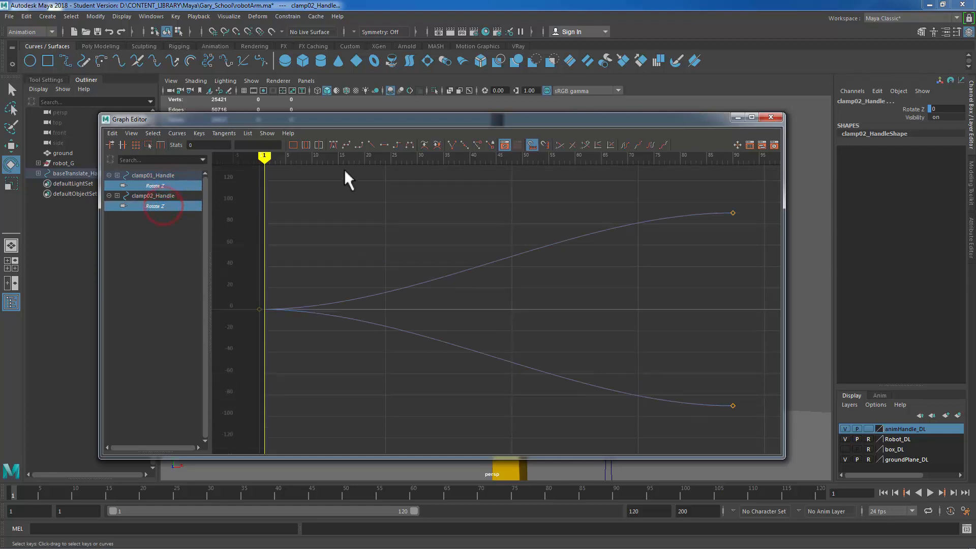
left_click(371, 145)
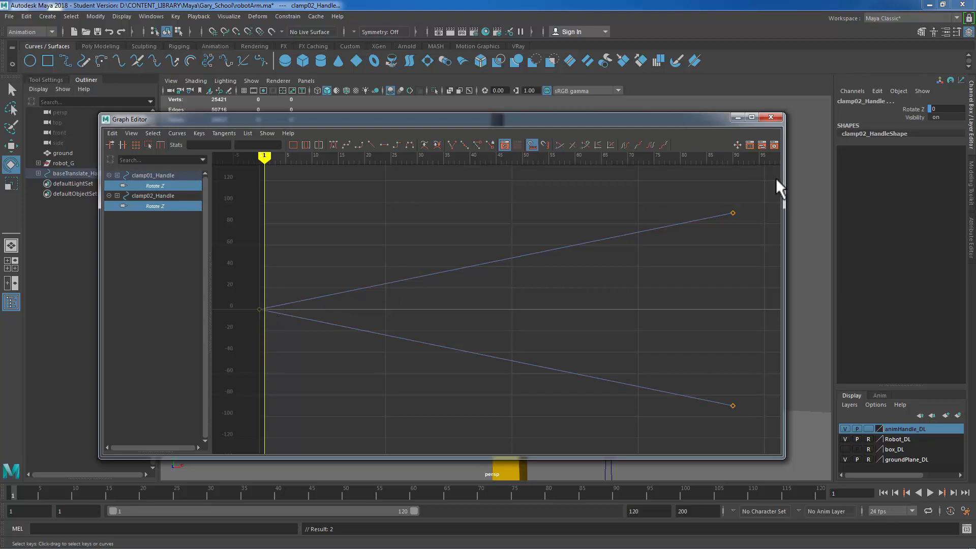
left_click(770, 117)
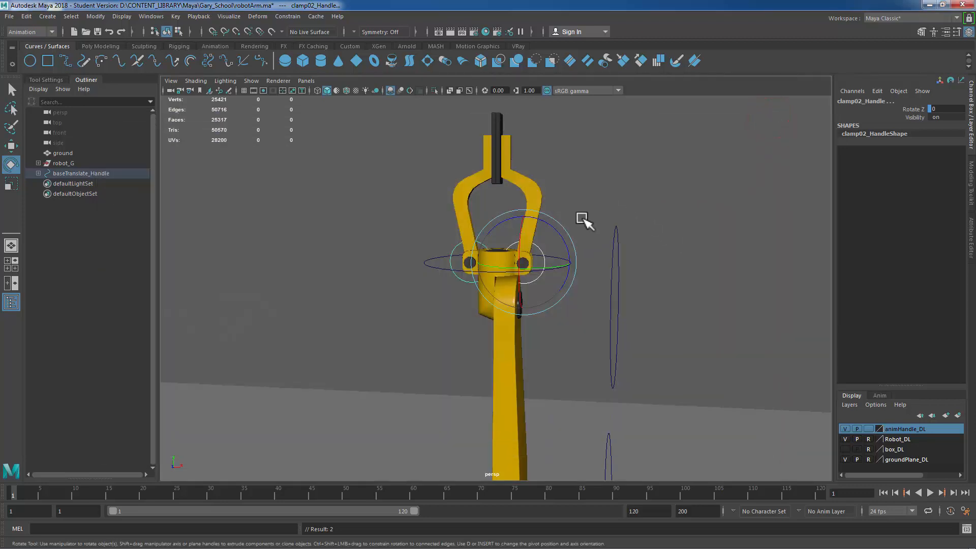
Step: Test clampCollar_Handle's Clamp Control with several values, returning it to 0, and deselect
left_click(614, 194)
left_click(578, 236)
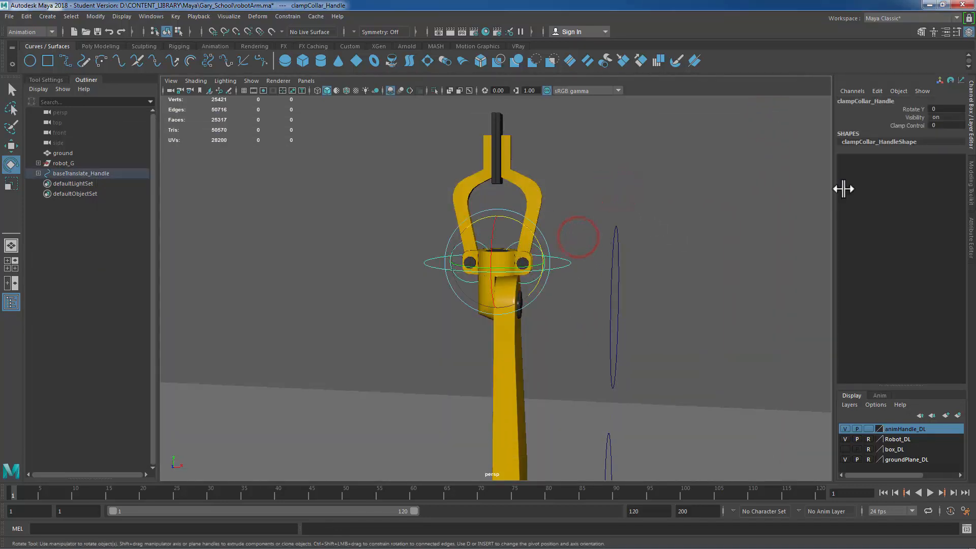
left_click(941, 125)
type("10")
key("Return")
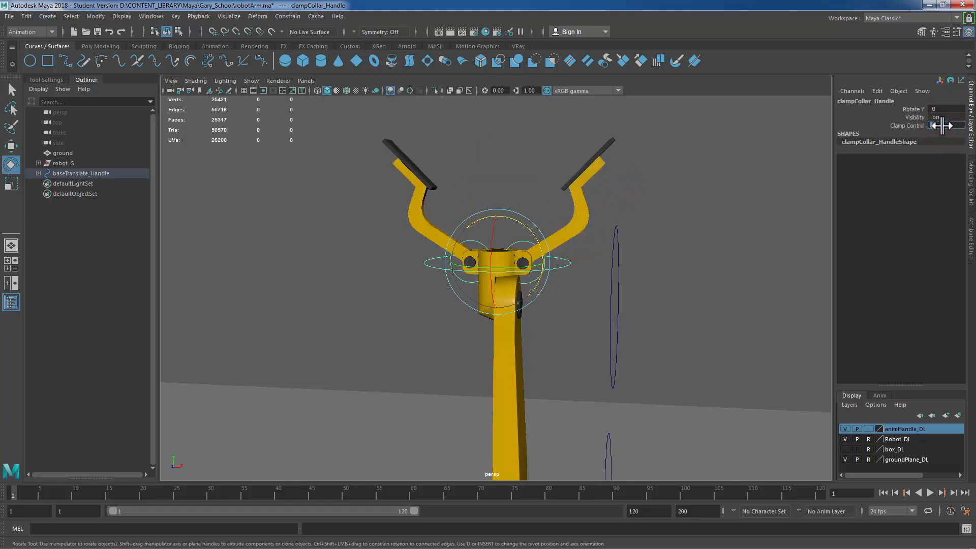
type("5")
key("Return")
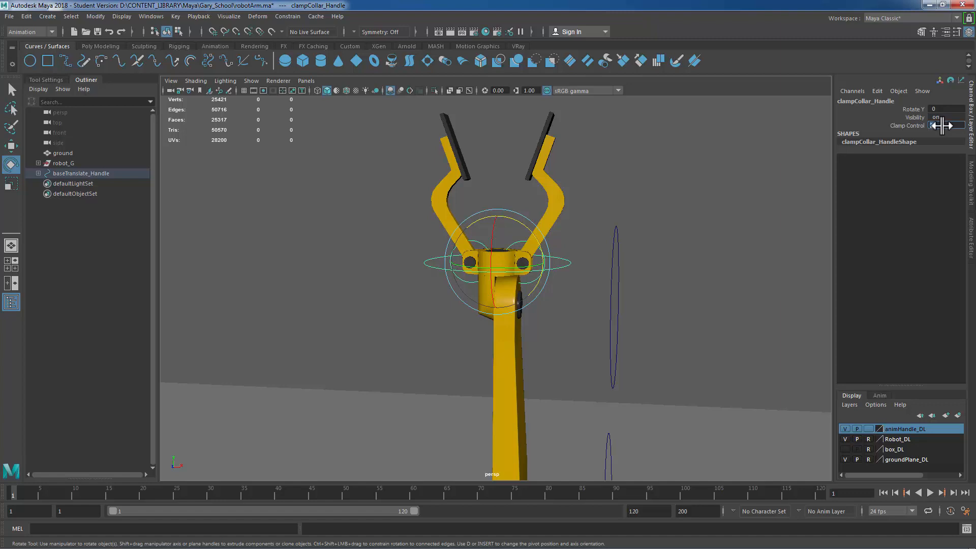
type("0")
key("Return")
left_click(697, 177)
scroll(645, 271, "down", 8)
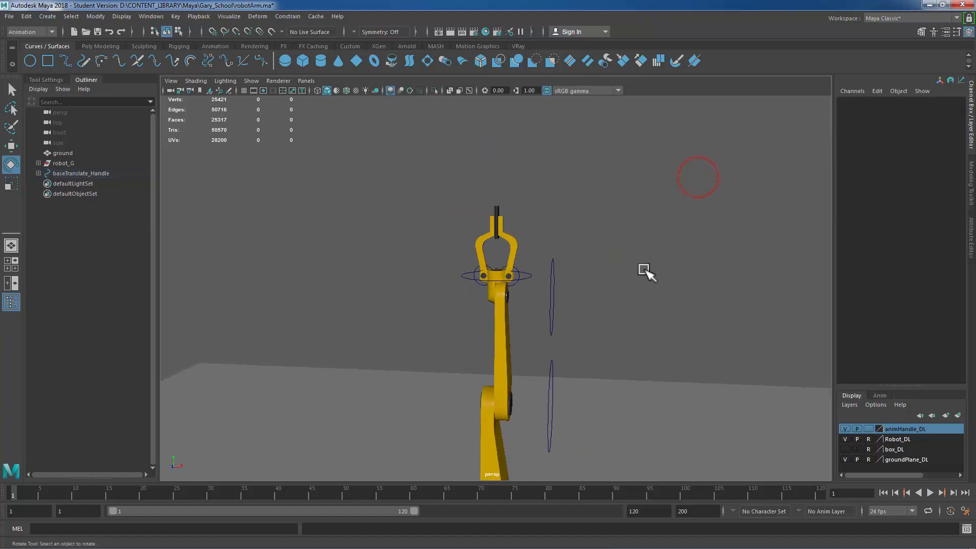
Step: Toggle the animHandle_DL and Robot_DL display layers' visibility off and back on while selecting the base handle and robot group
left_click_drag(660, 320, 645, 236, "alt")
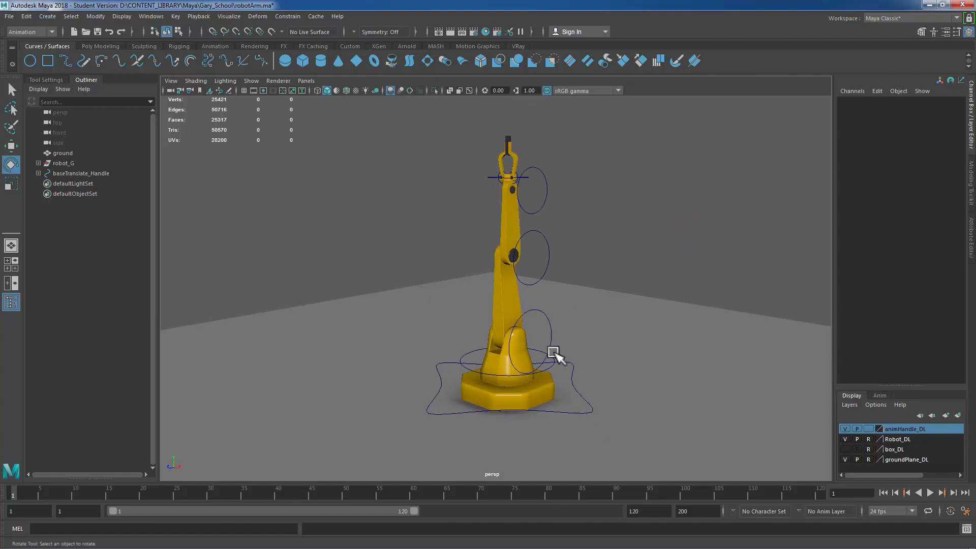
left_click(62, 173)
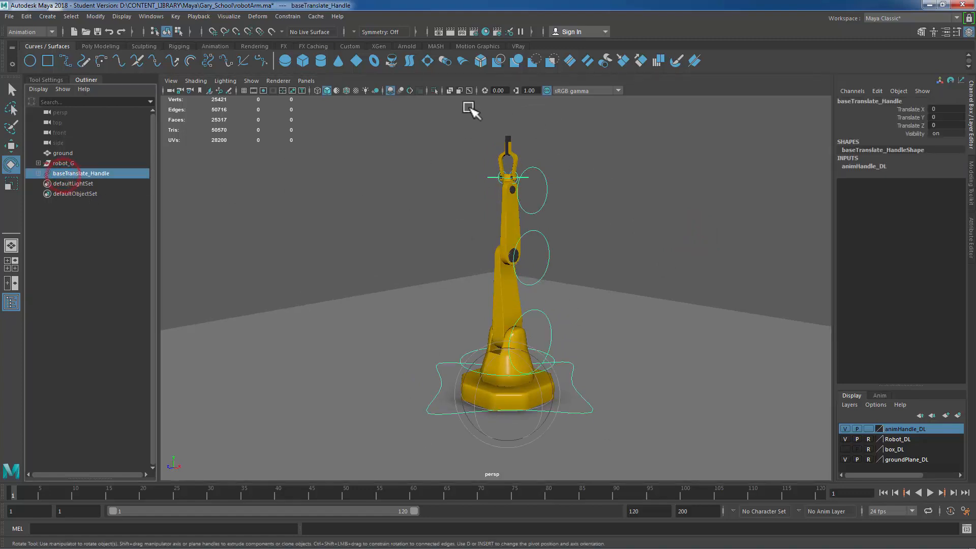
left_click(844, 425)
left_click(844, 425)
left_click(76, 164)
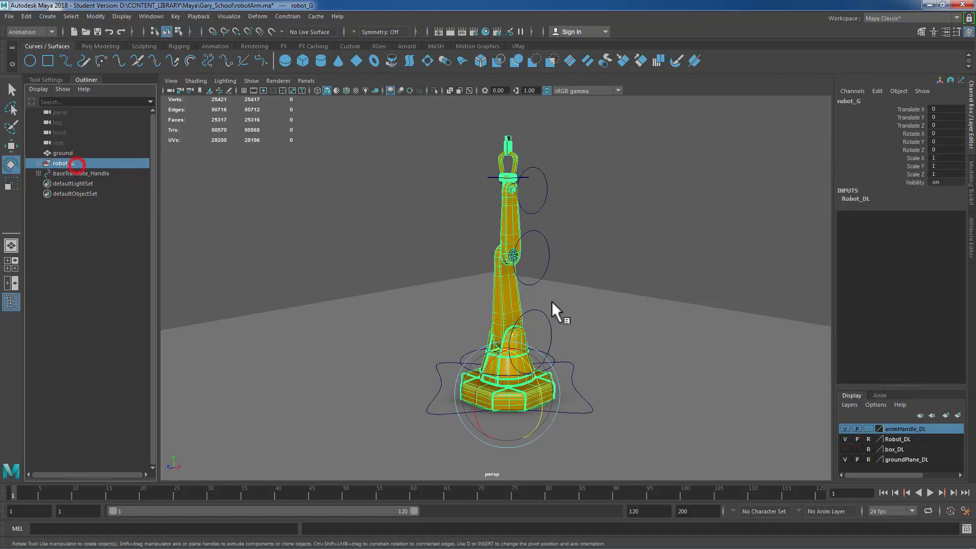
left_click(843, 438)
left_click(844, 438)
left_click(599, 196)
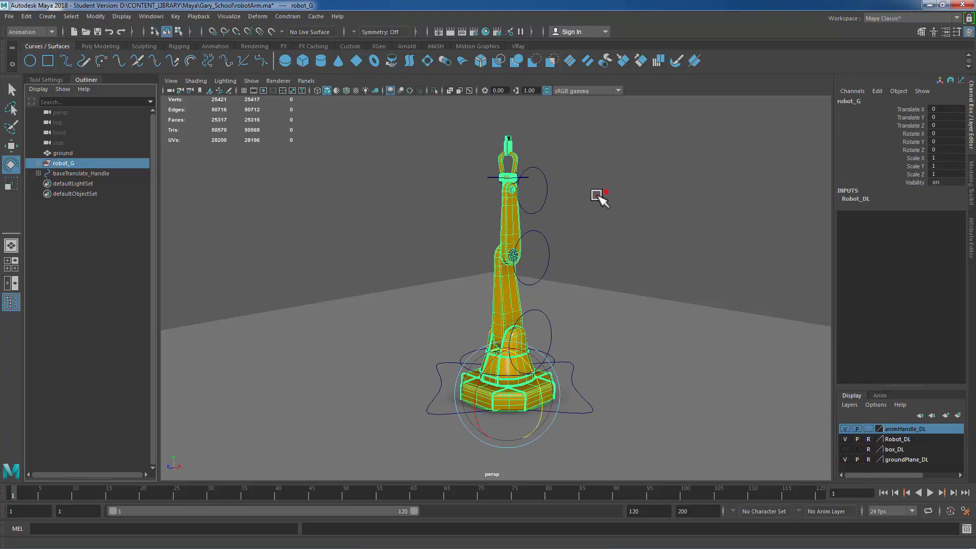
Step: Select baseTranslate_Handle and move it to reposition the whole robot arm across the ground
left_click(690, 193)
left_click_drag(528, 306, 386, 313)
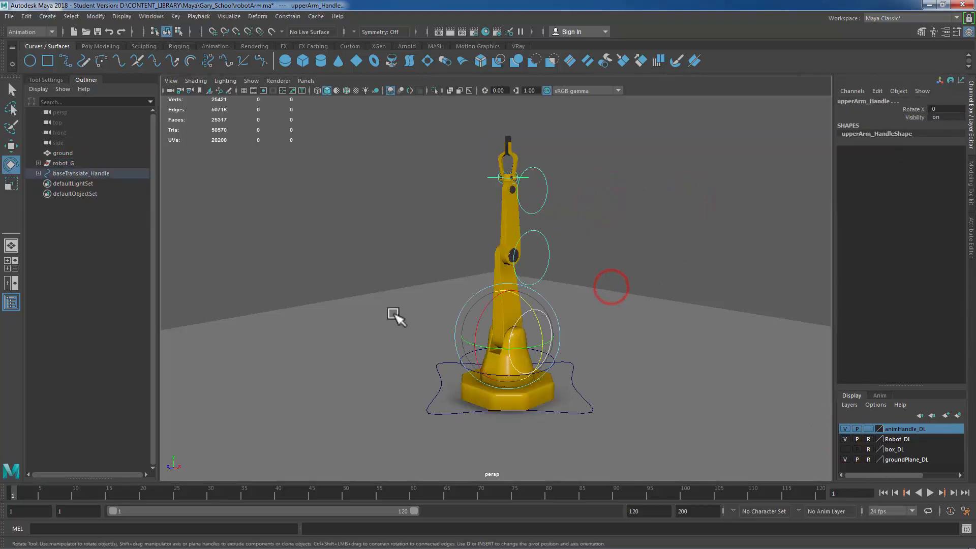
left_click(659, 242)
left_click(588, 399)
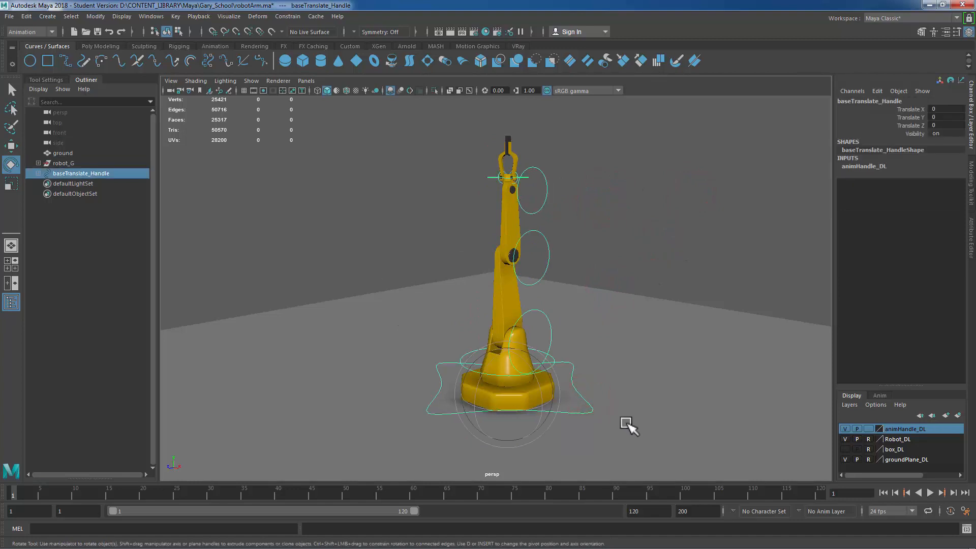
key("w")
left_click_drag(559, 413, 496, 355)
Step: Rotate baseRotation_Handle to turn the base, then rotate lowerArm_Handle to tilt the lower arm
left_click(496, 343)
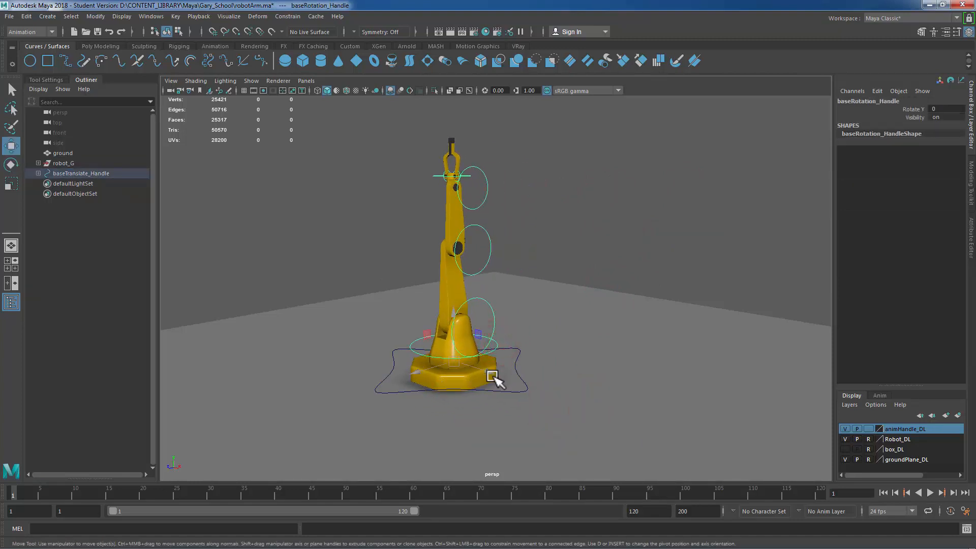
key("e")
left_click_drag(465, 358, 512, 366)
left_click(505, 298)
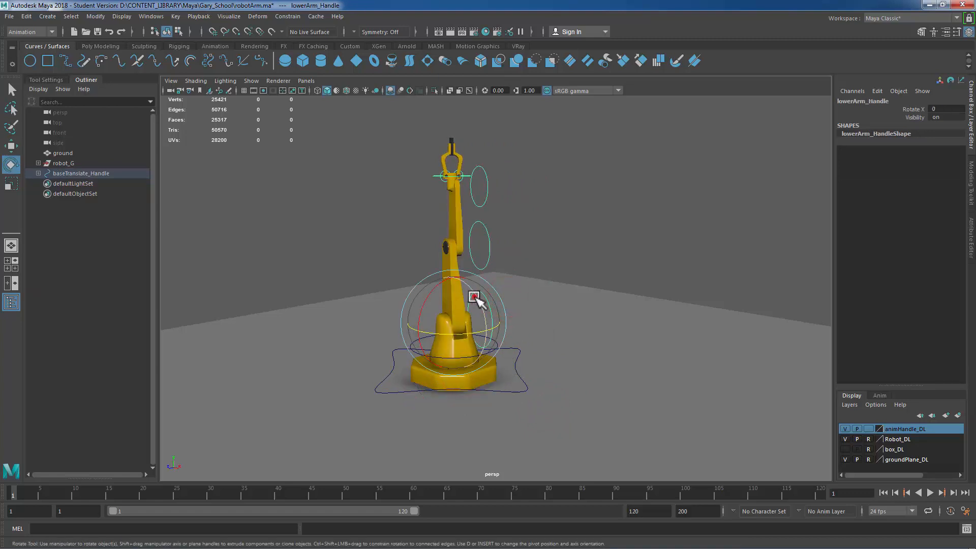
left_click_drag(476, 303, 536, 308)
Step: Rotate clampMount_Handle back and forth to bend the clamp mount, then deselect
left_click(499, 249)
left_click(525, 253)
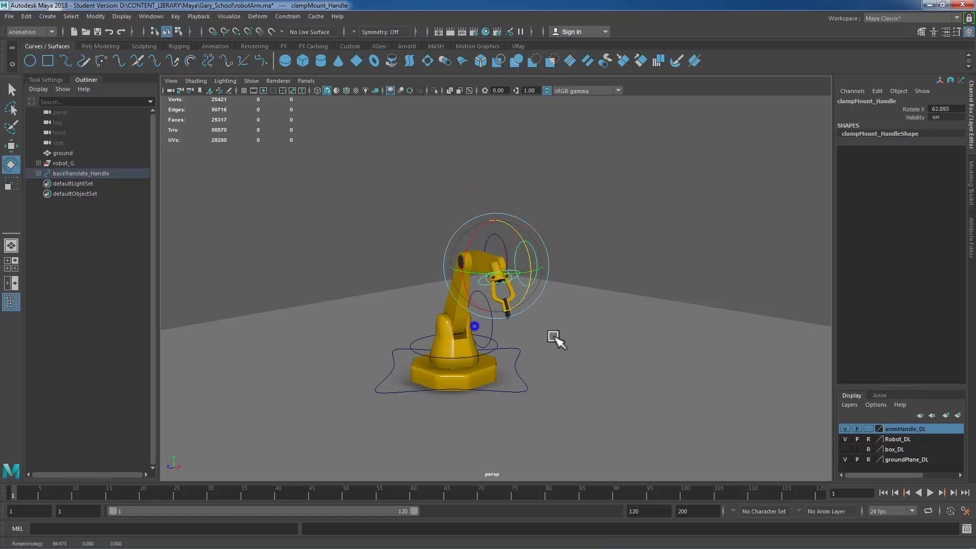
right_click_drag(557, 339, 630, 336, "alt")
left_click_drag(632, 335, 565, 336, "alt")
left_click(387, 177)
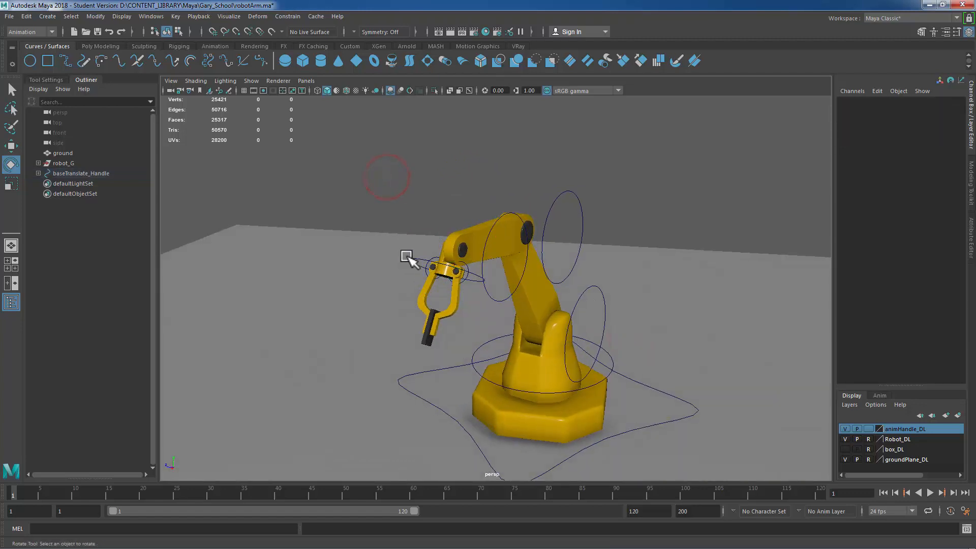
Step: Select clampCollar_Handle and test its rotation while viewing the posed arm
left_click(405, 257)
left_click_drag(515, 293, 601, 285, "alt")
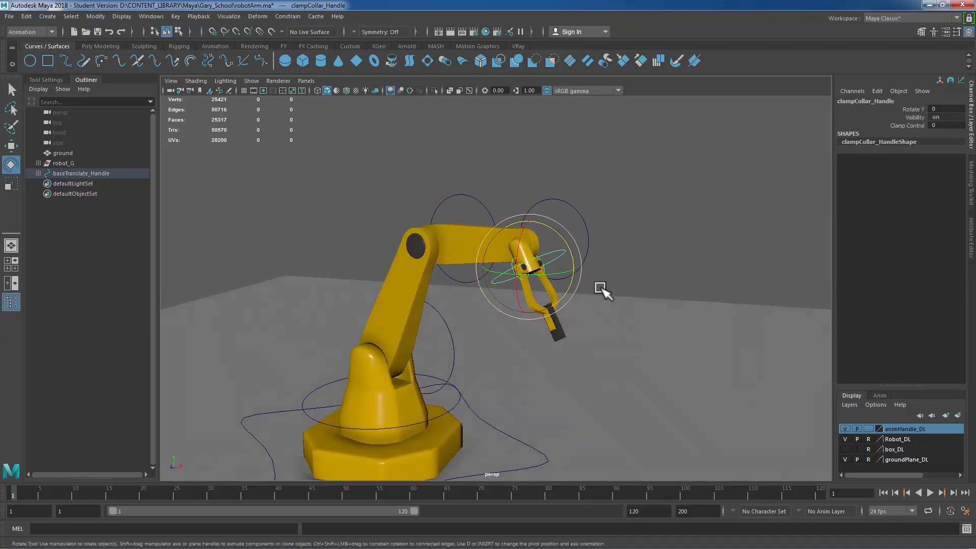
left_click(623, 211)
left_click(561, 249)
scroll(658, 233, "down", 5)
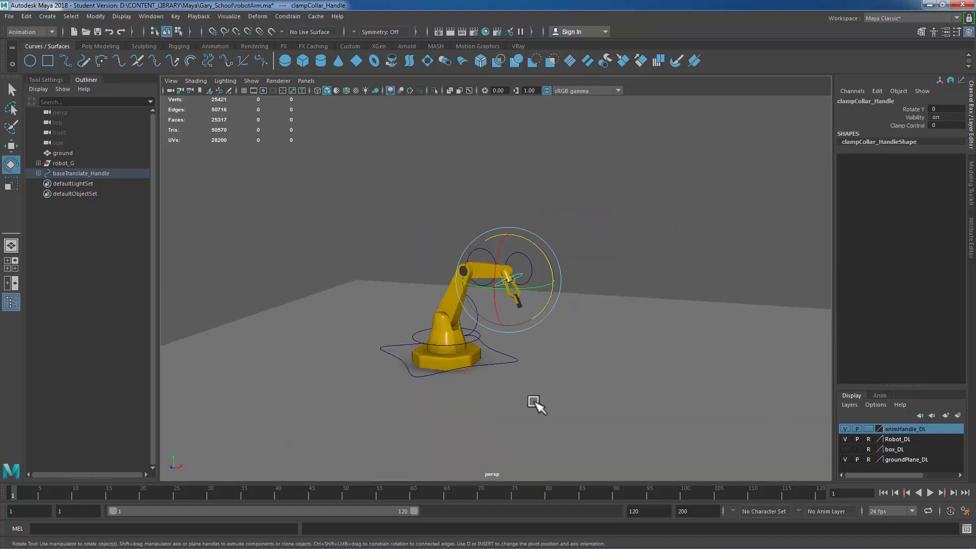